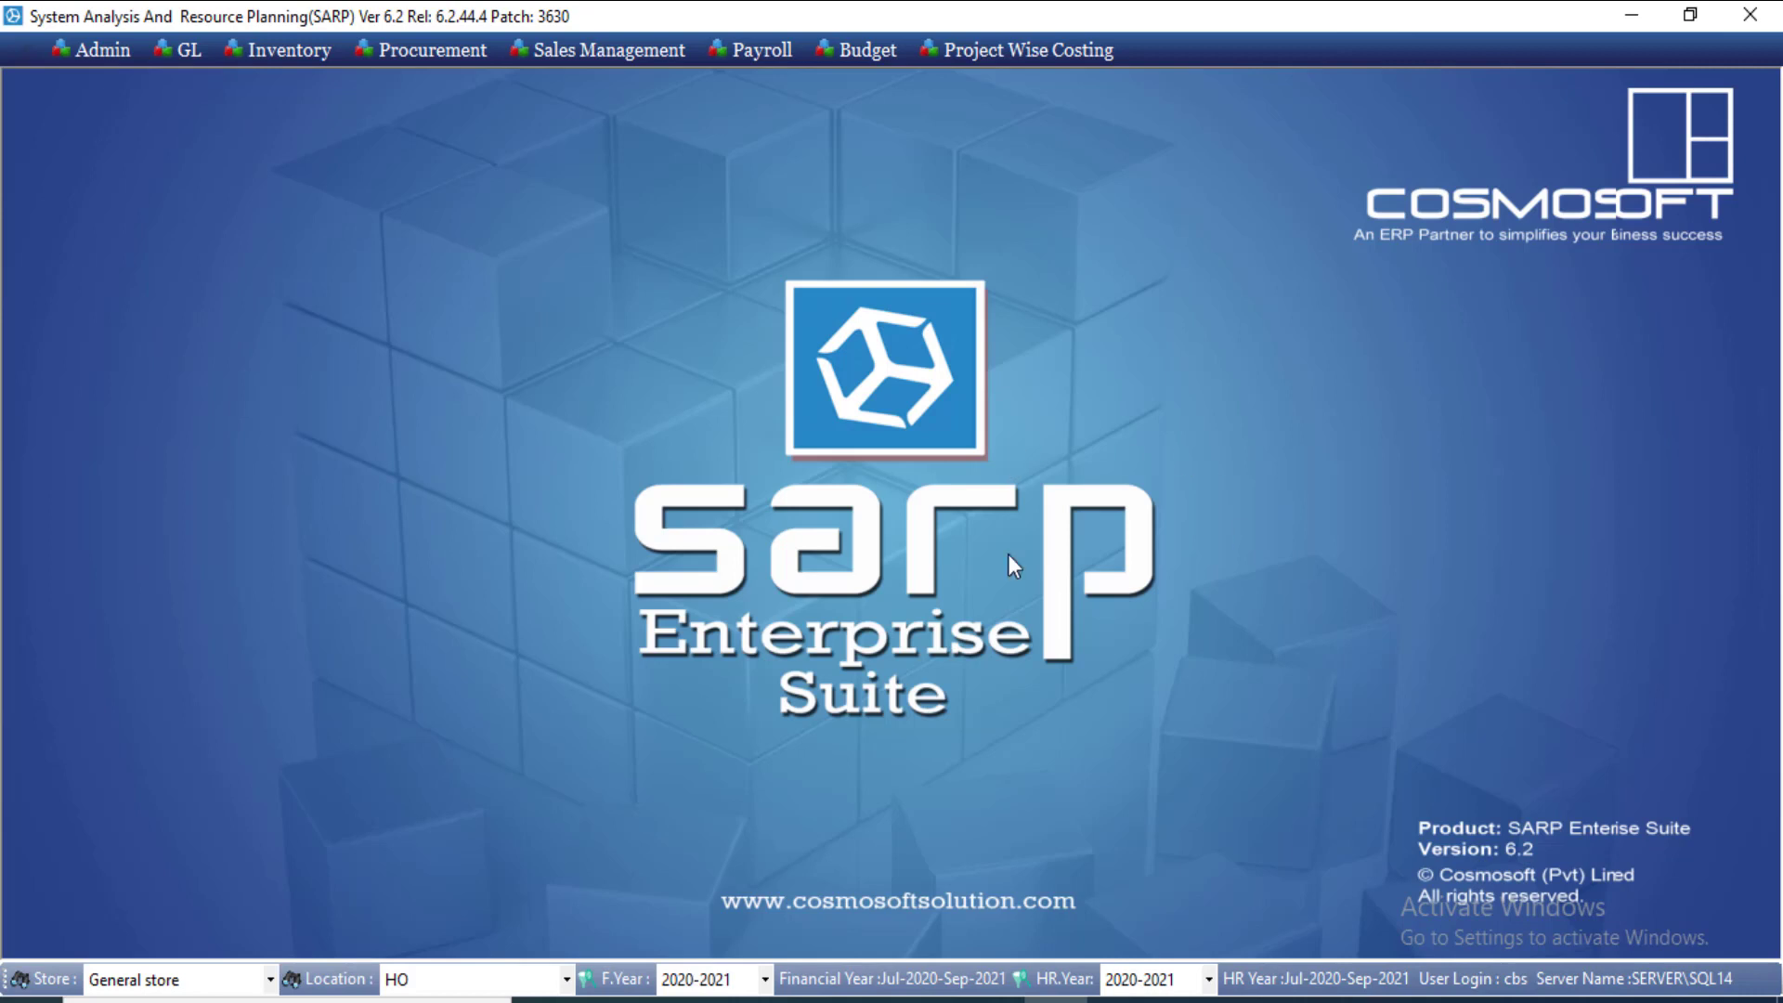
# Step: Start a blank Direct PO under Purchase Order Imported: P.O No 2, dated 30/08/2021
pyautogui.click(423, 56)
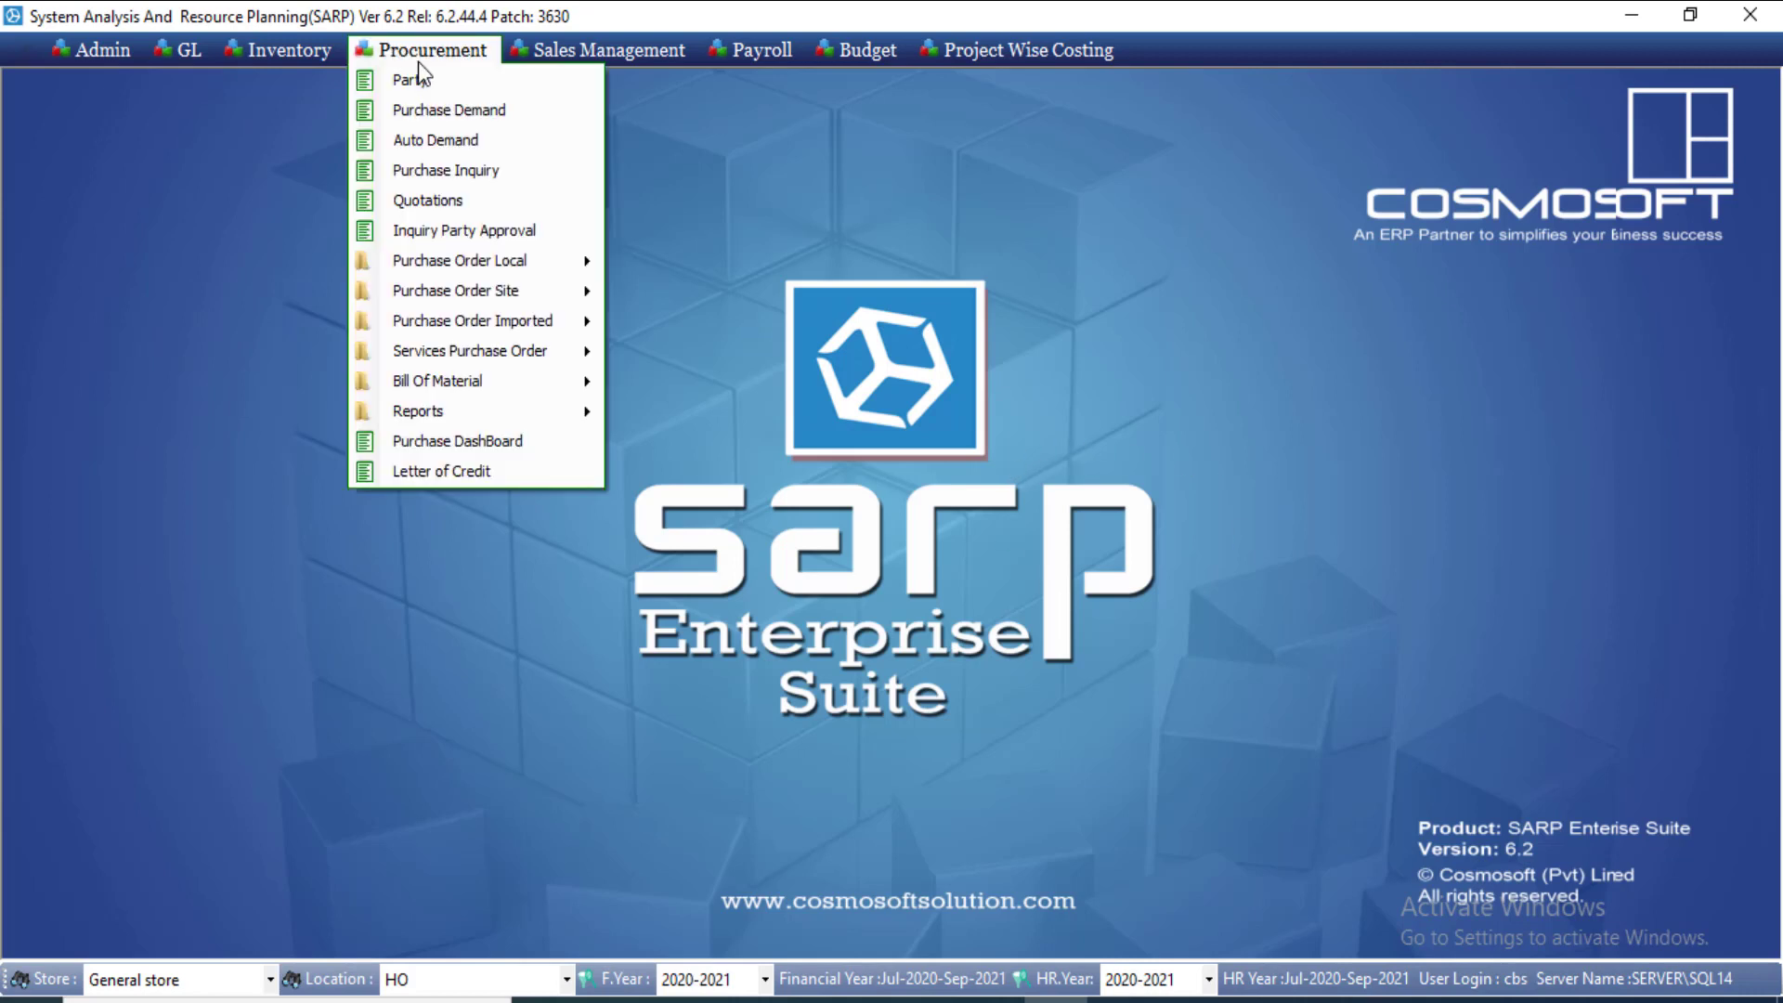
pyautogui.moveTo(551, 315)
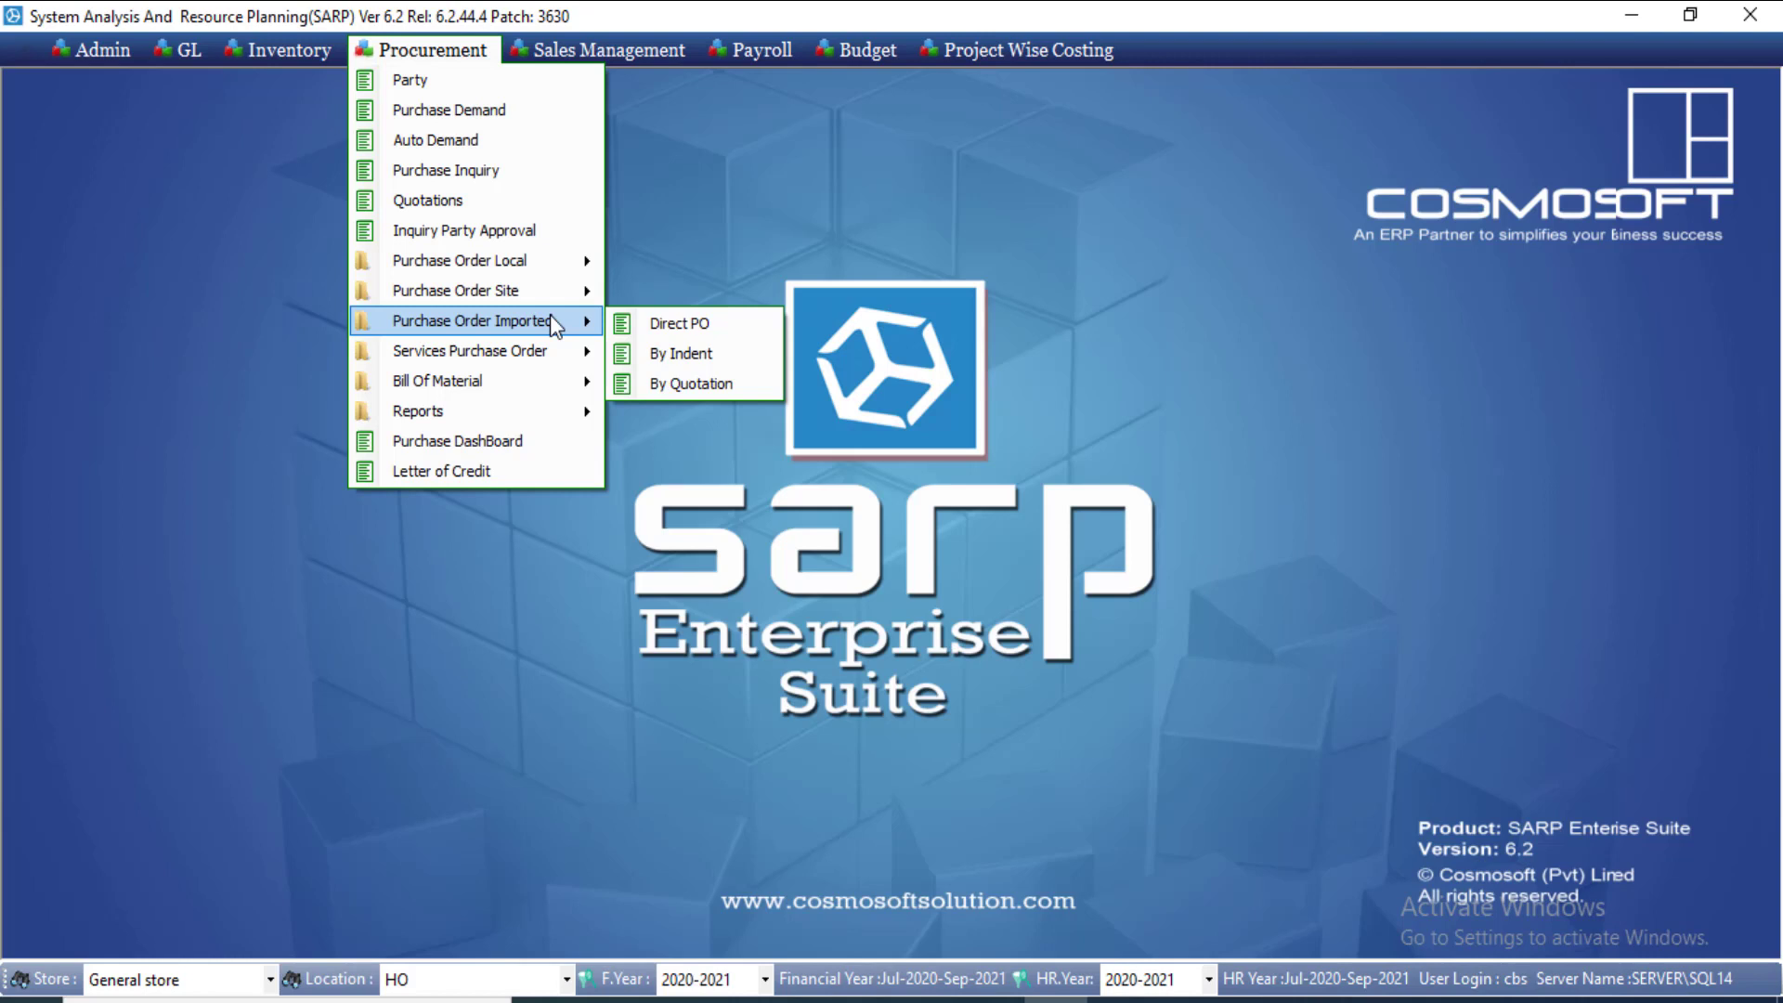
pyautogui.click(662, 325)
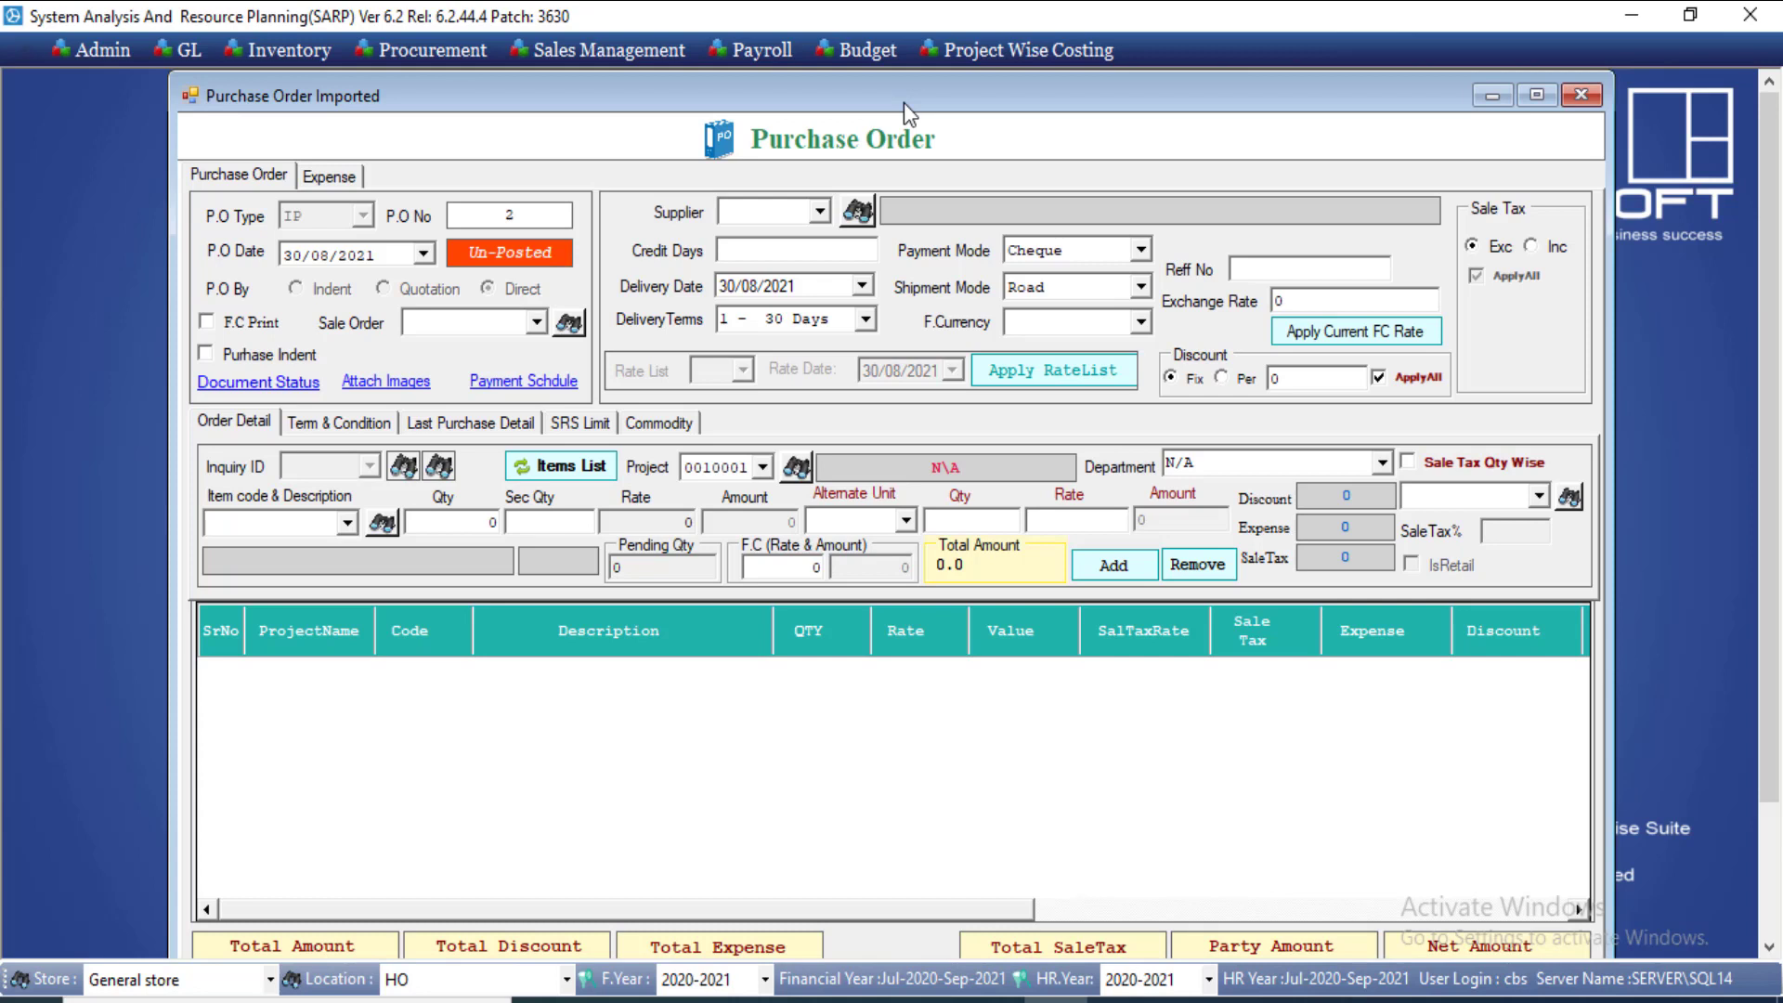
pyautogui.click(476, 48)
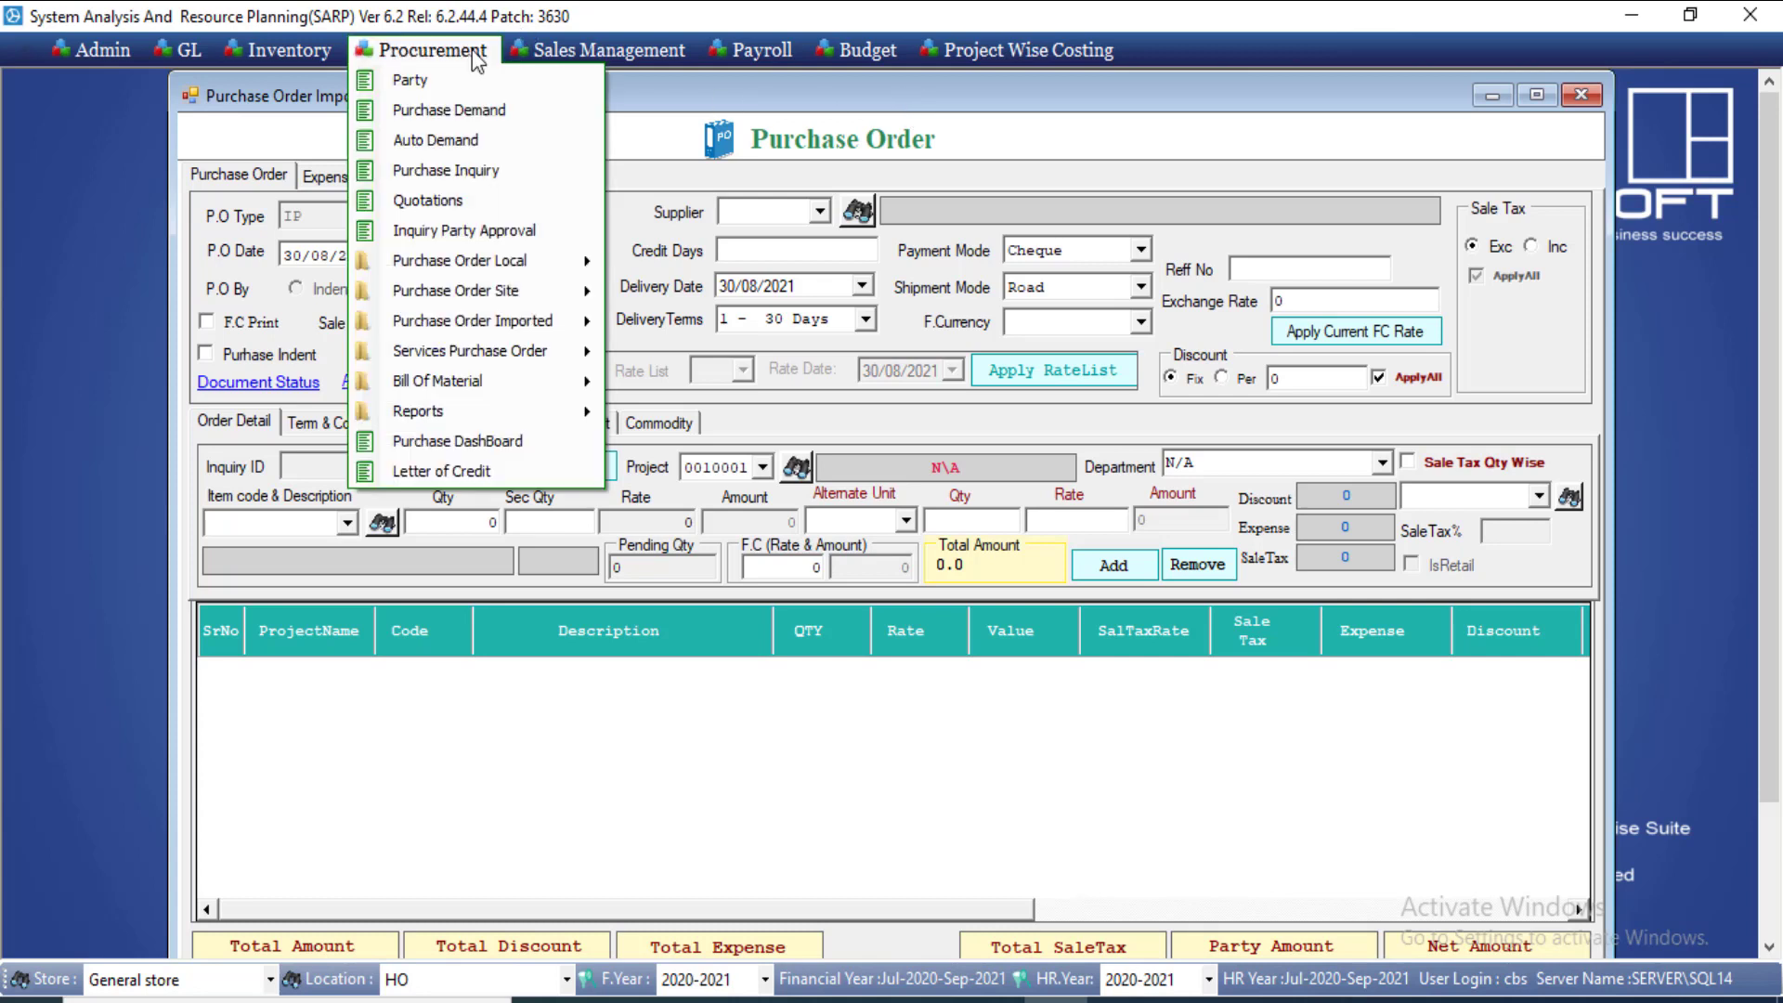
pyautogui.click(474, 105)
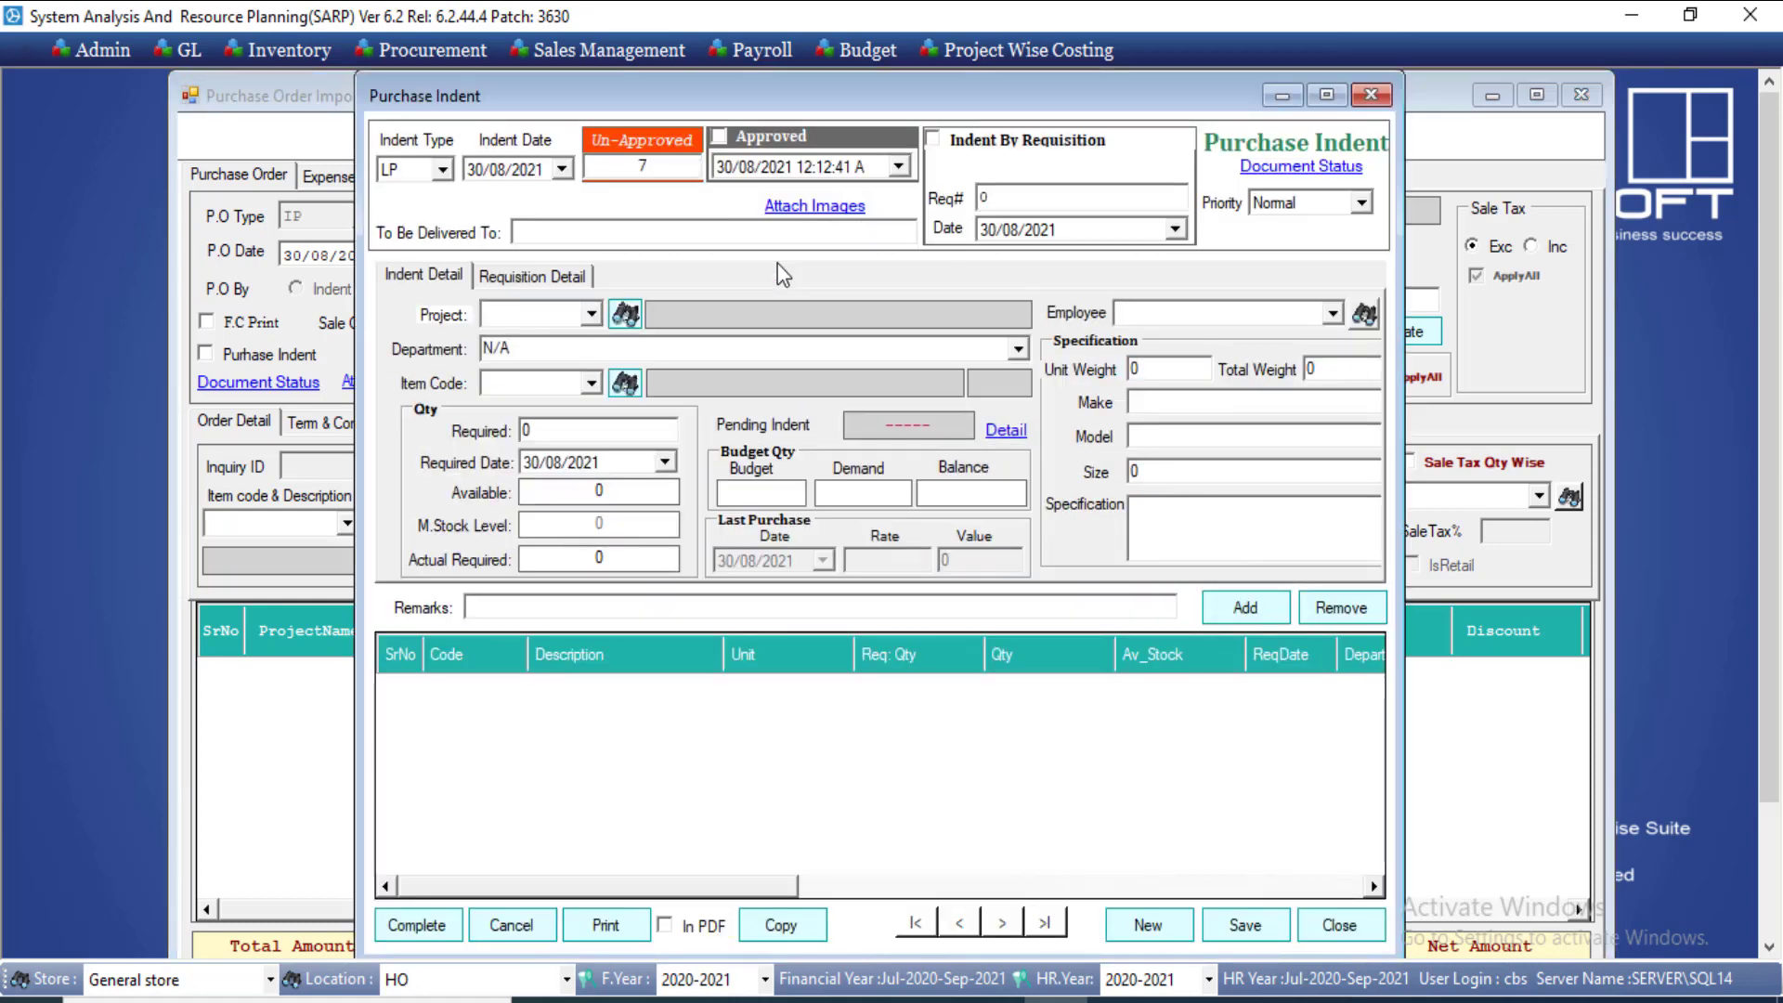
pyautogui.click(443, 169)
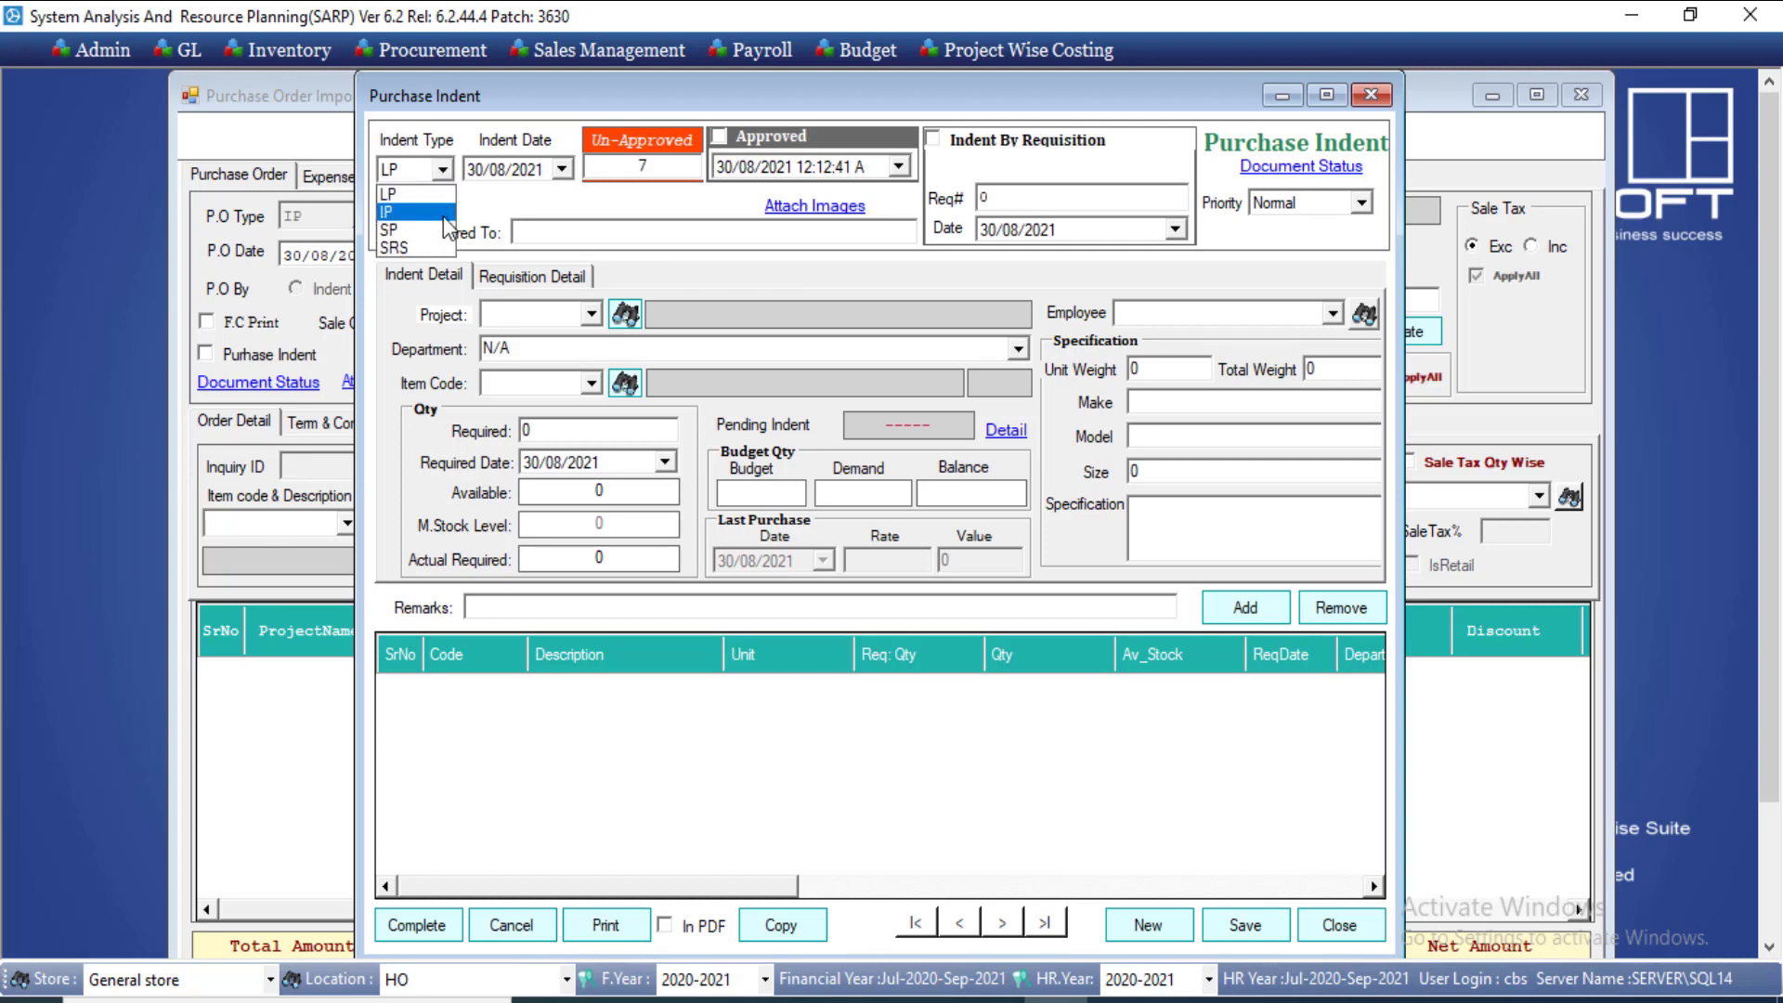
pyautogui.click(1390, 111)
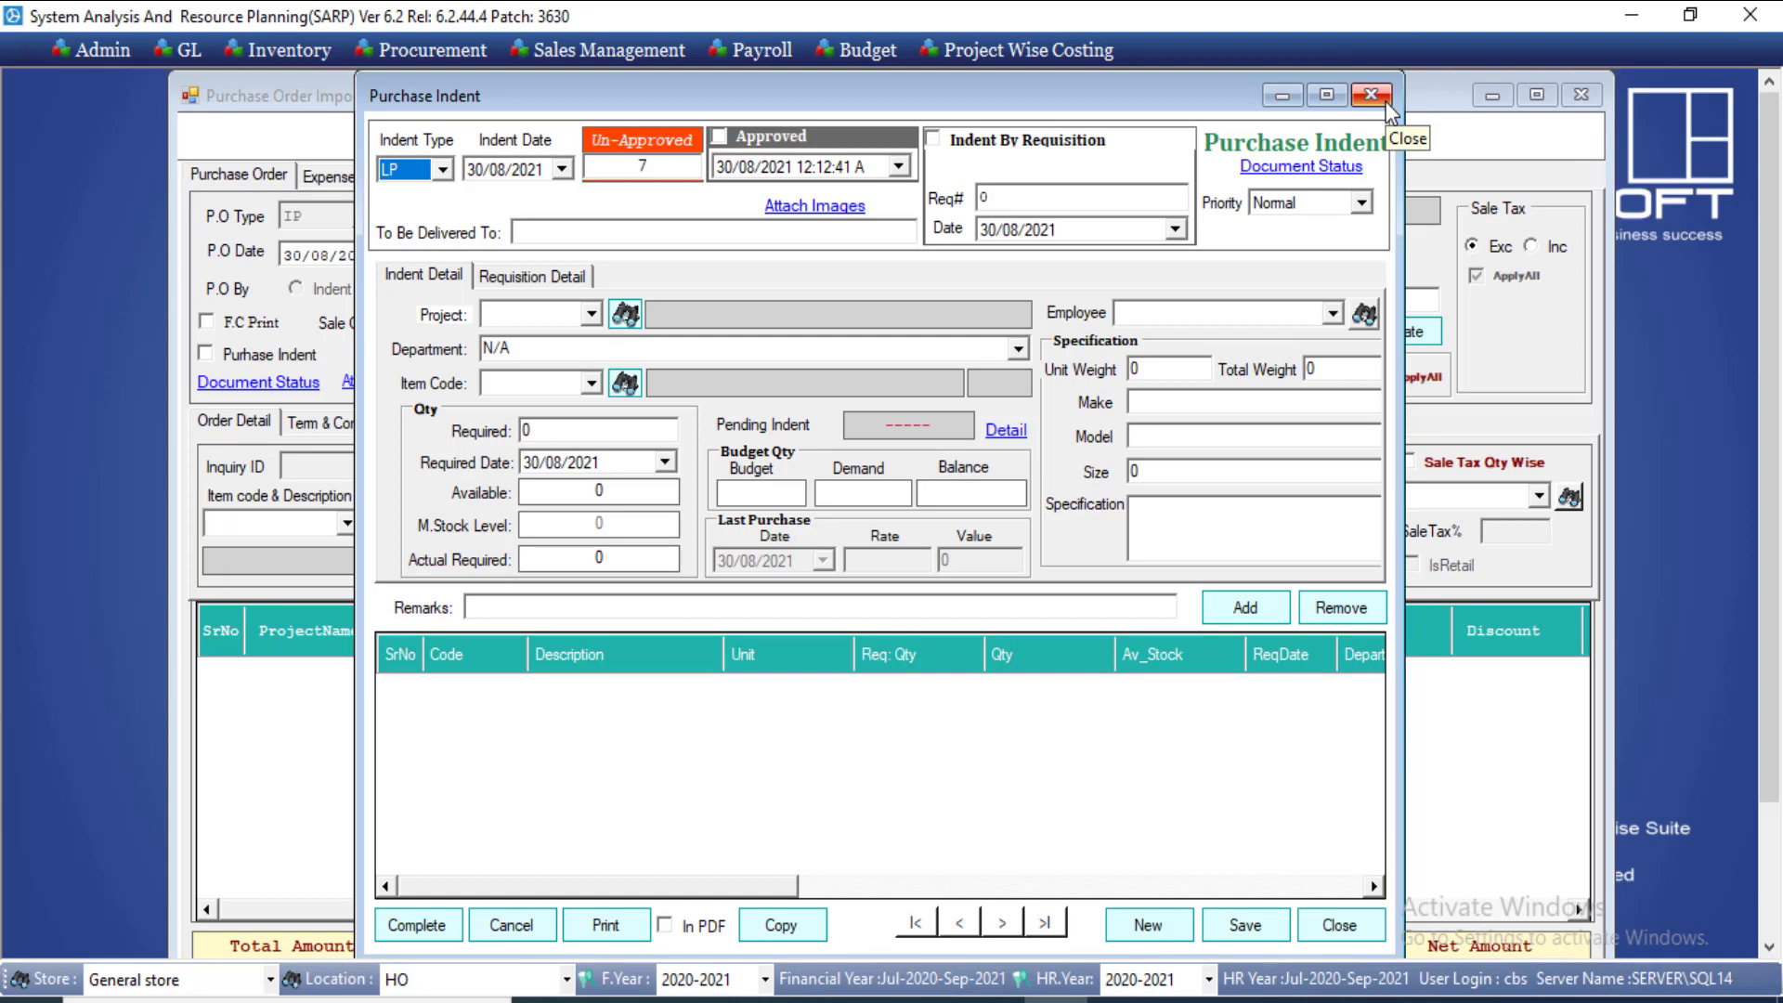
pyautogui.click(1388, 107)
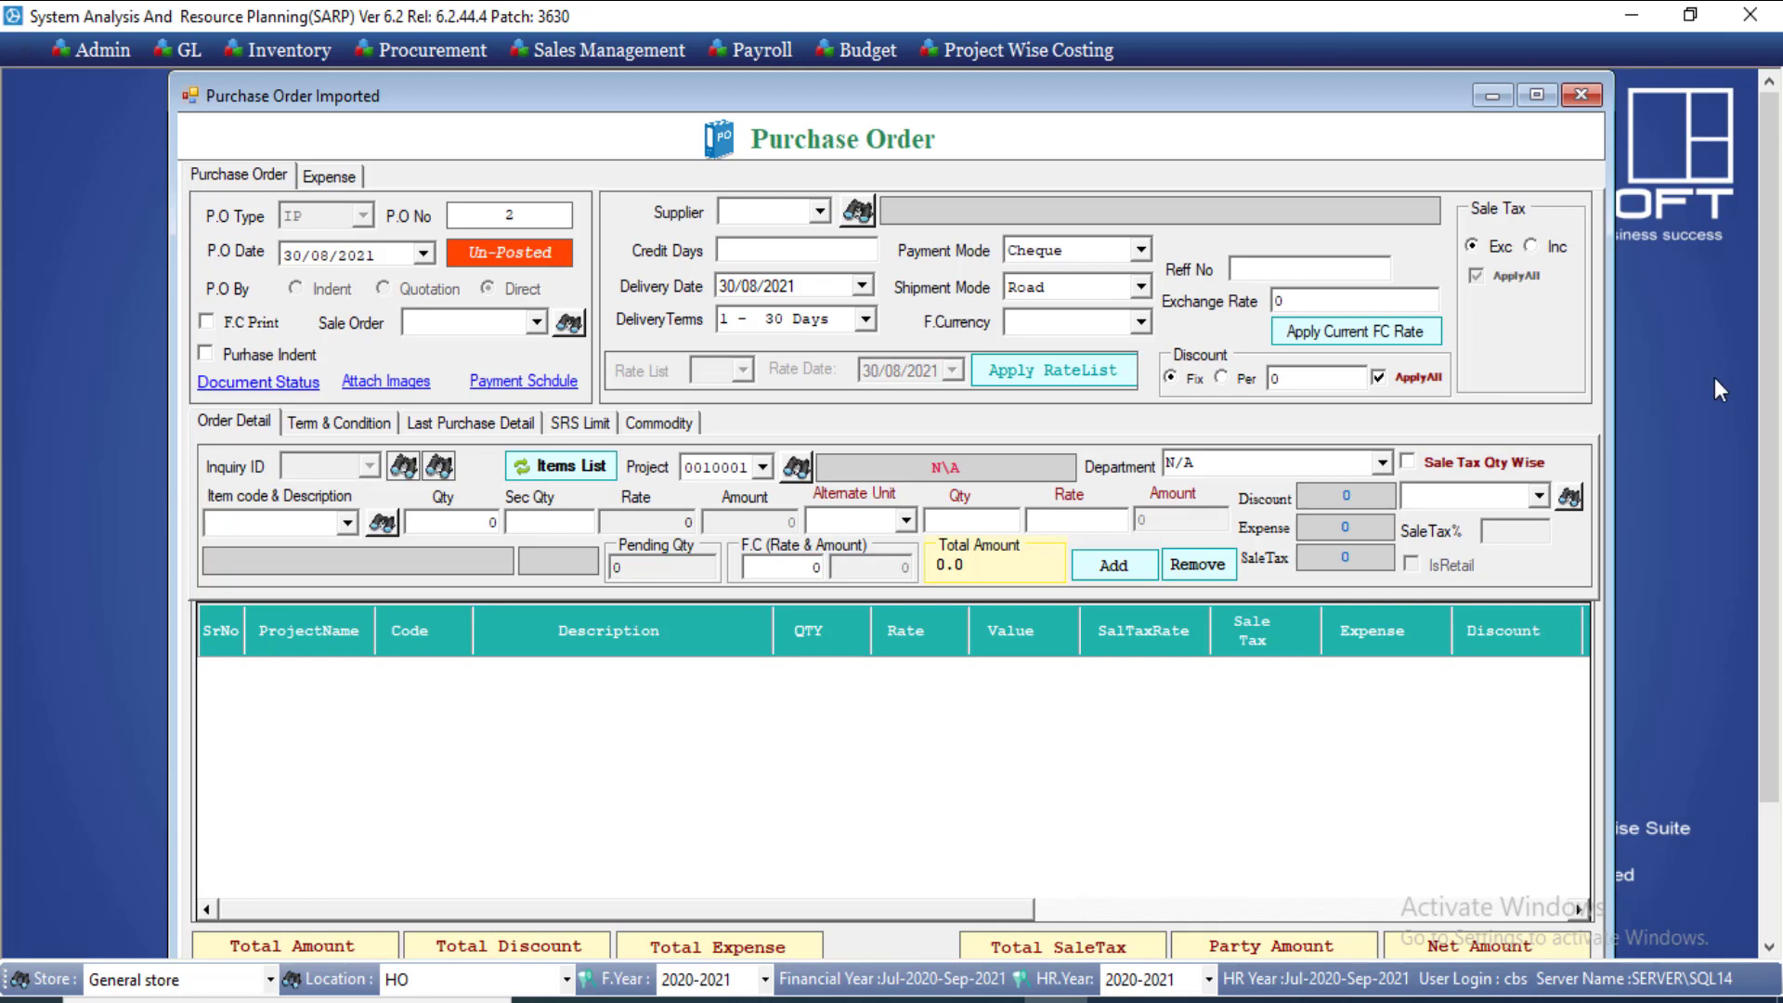
# Step: Choose supplier 1, ABBU BAKAR CO, SAHIWAL., and leave the sale order empty
pyautogui.click(1056, 16)
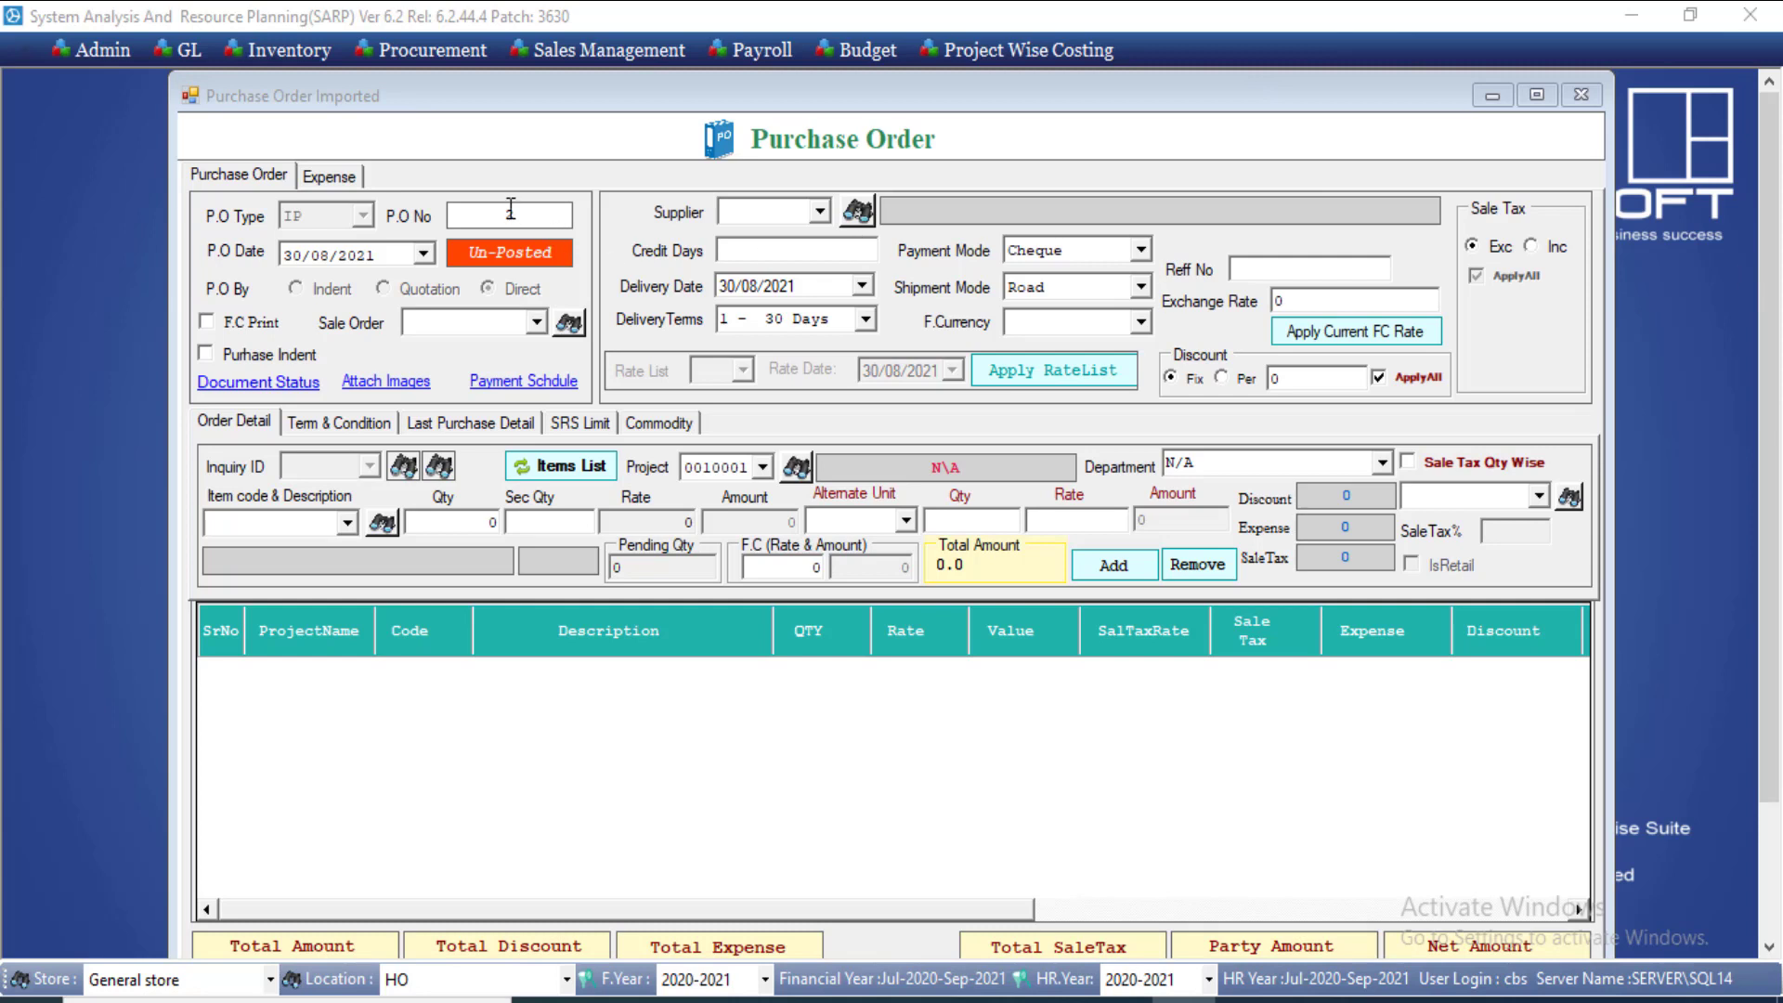
pyautogui.click(820, 212)
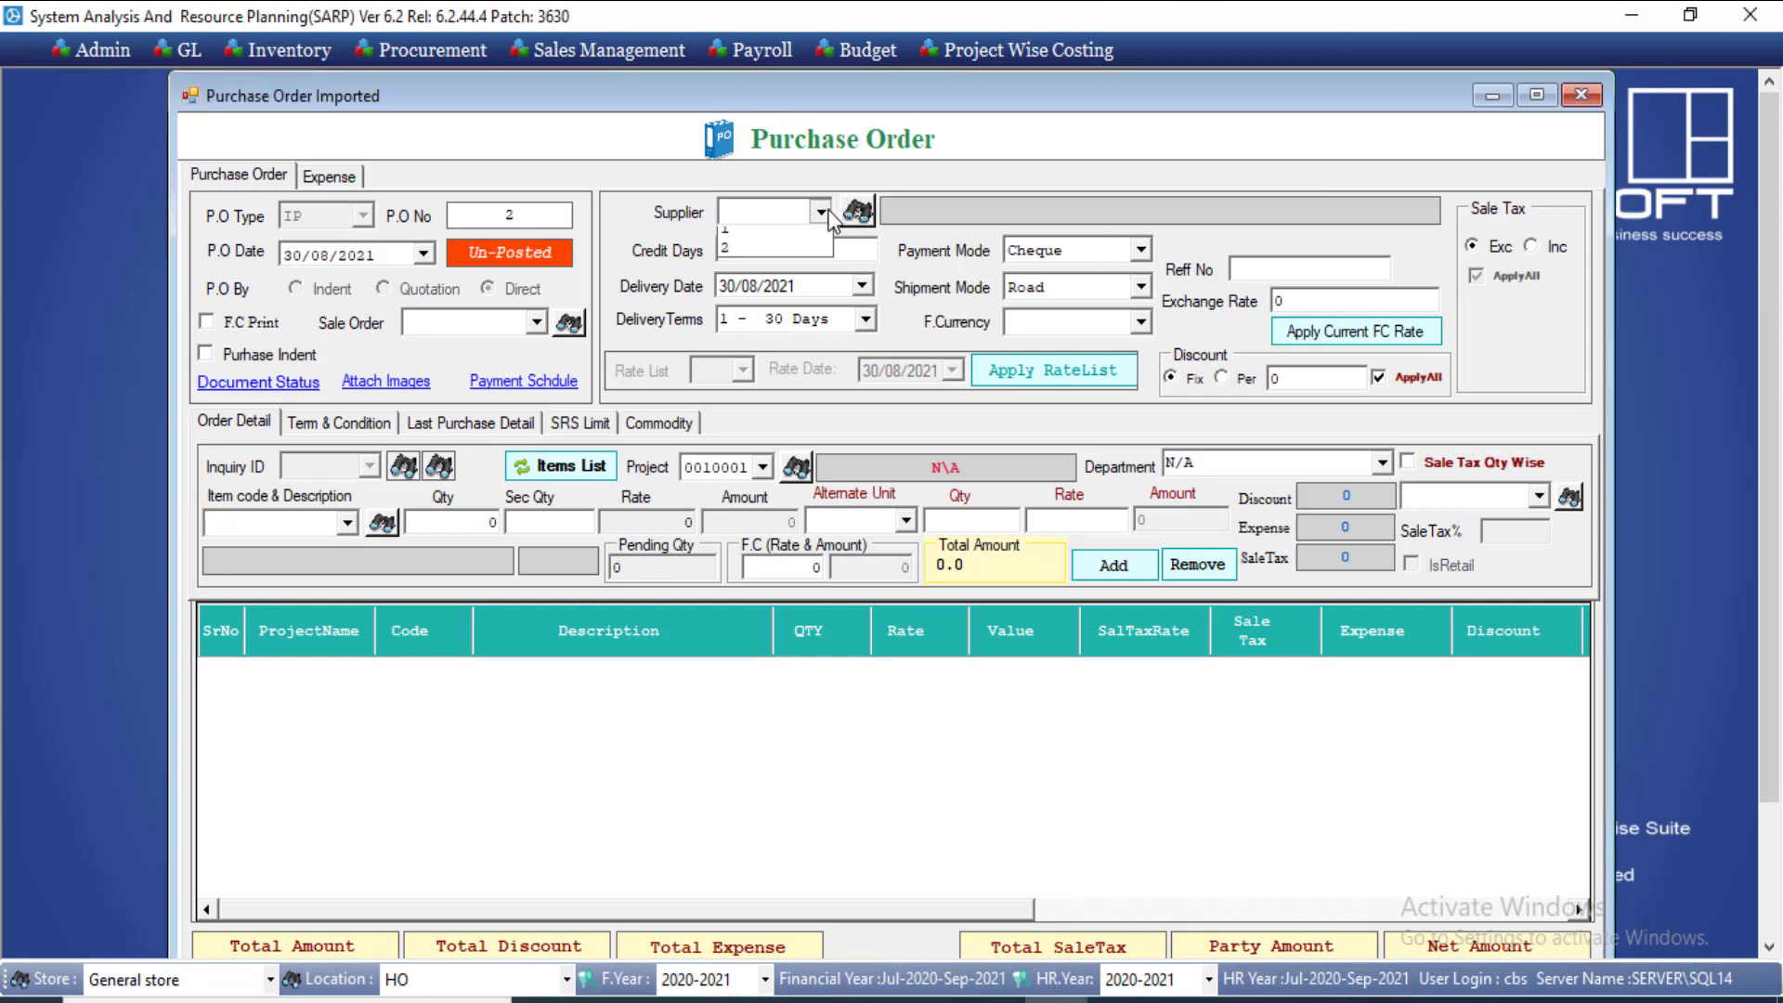
pyautogui.click(783, 249)
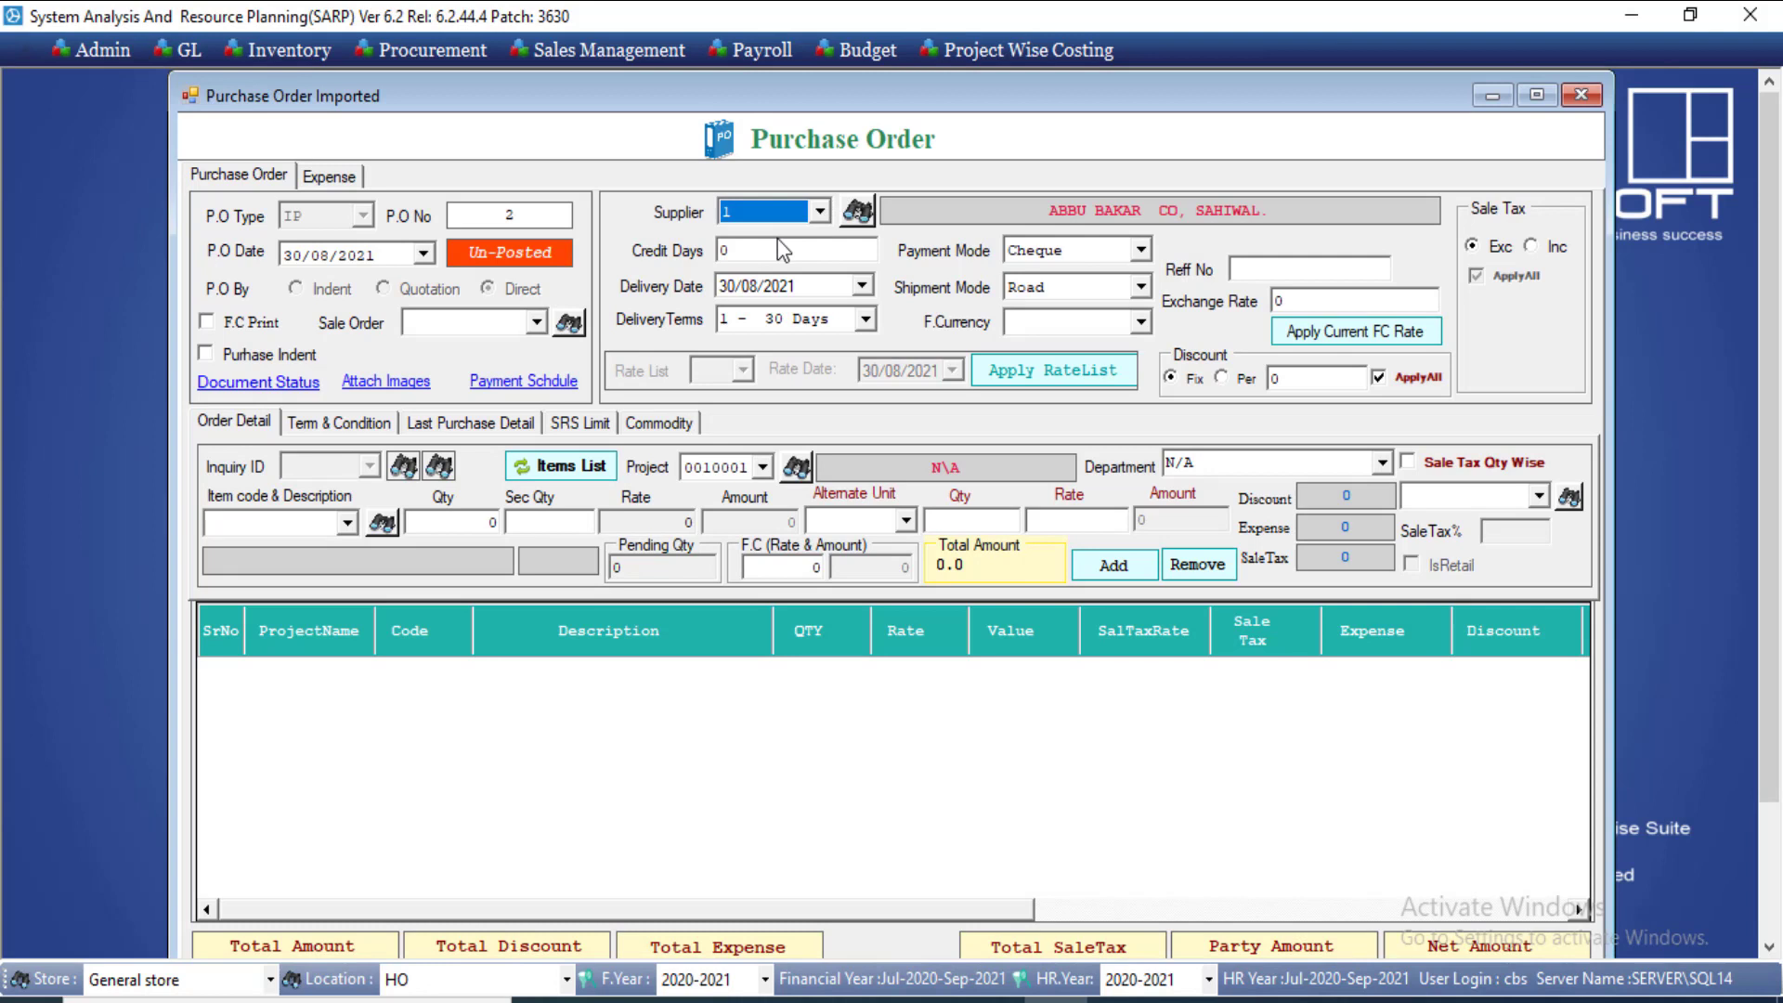
pyautogui.click(536, 325)
pyautogui.click(537, 325)
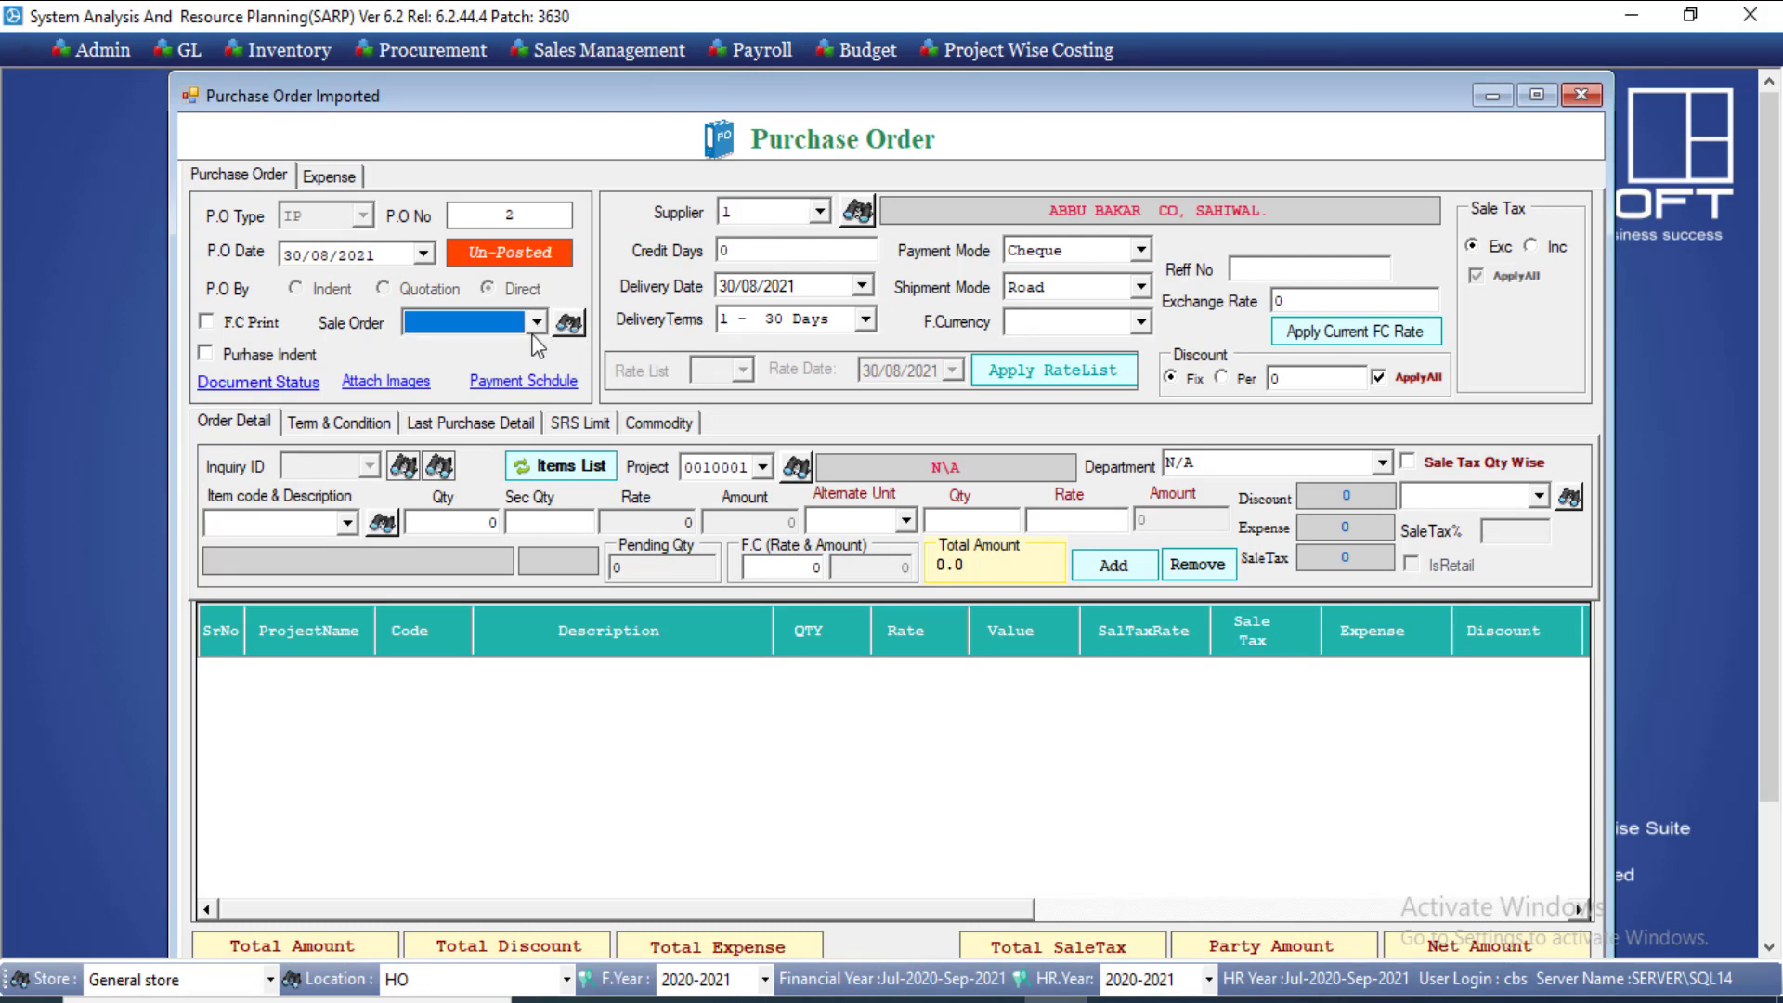
pyautogui.click(536, 322)
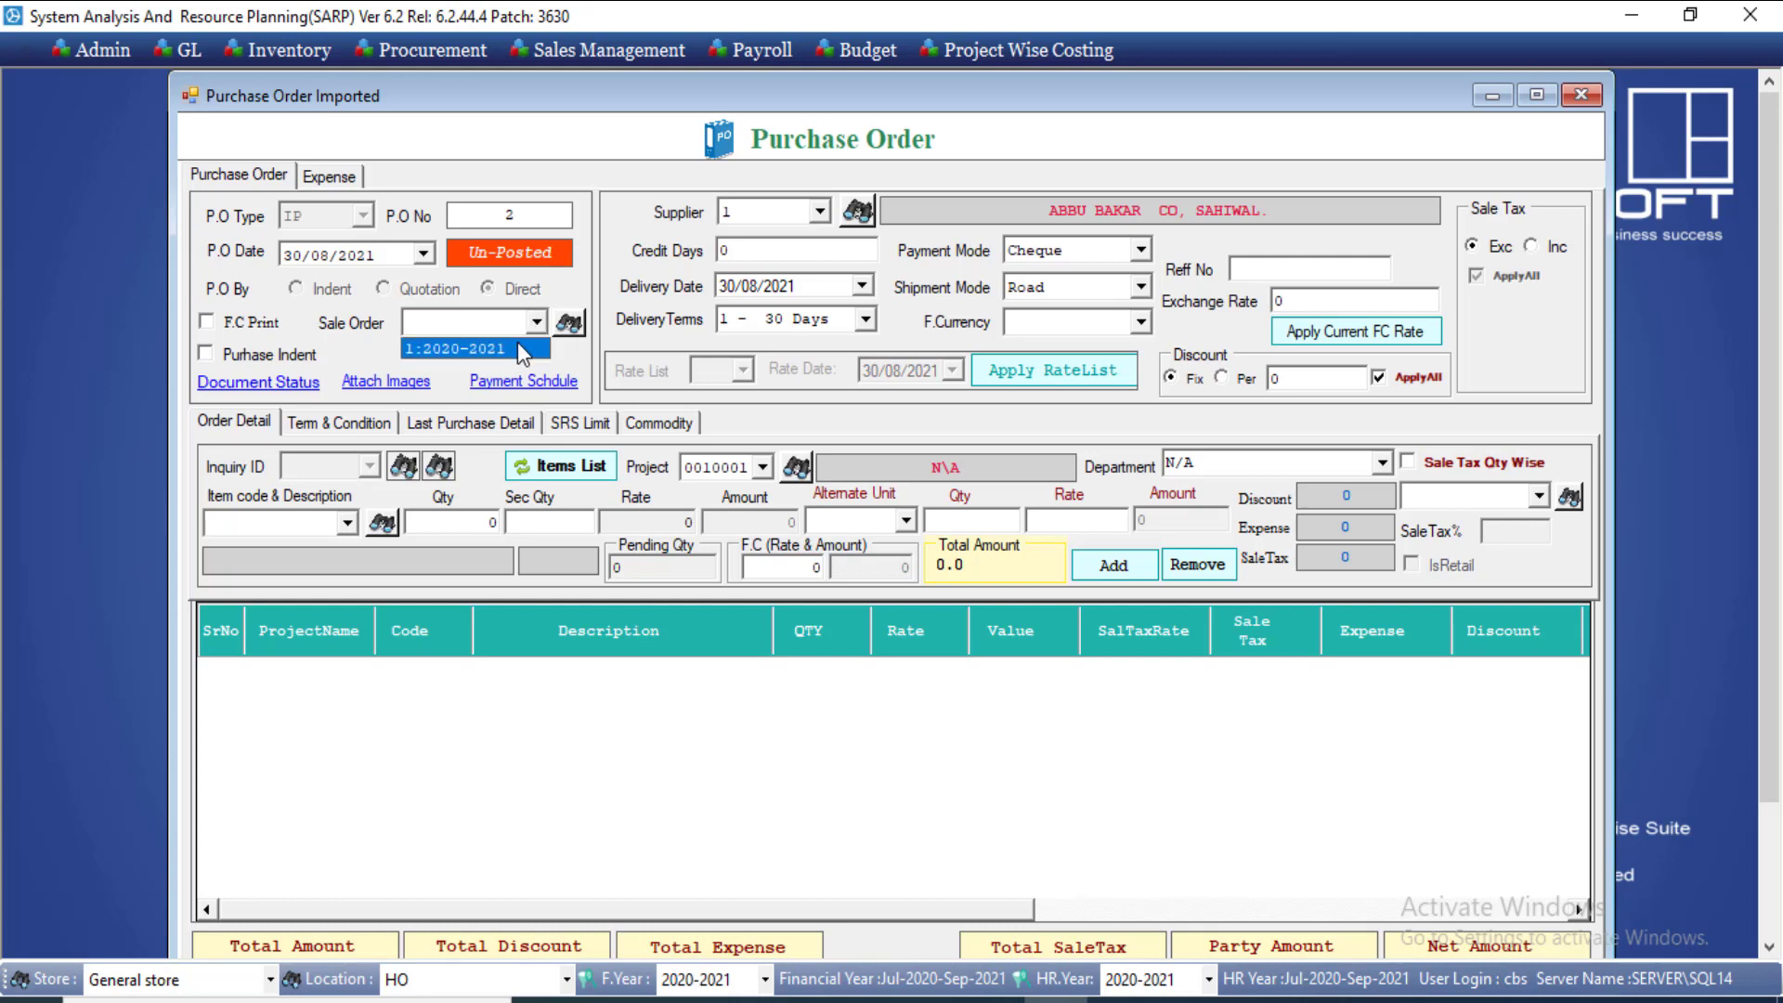
pyautogui.click(551, 305)
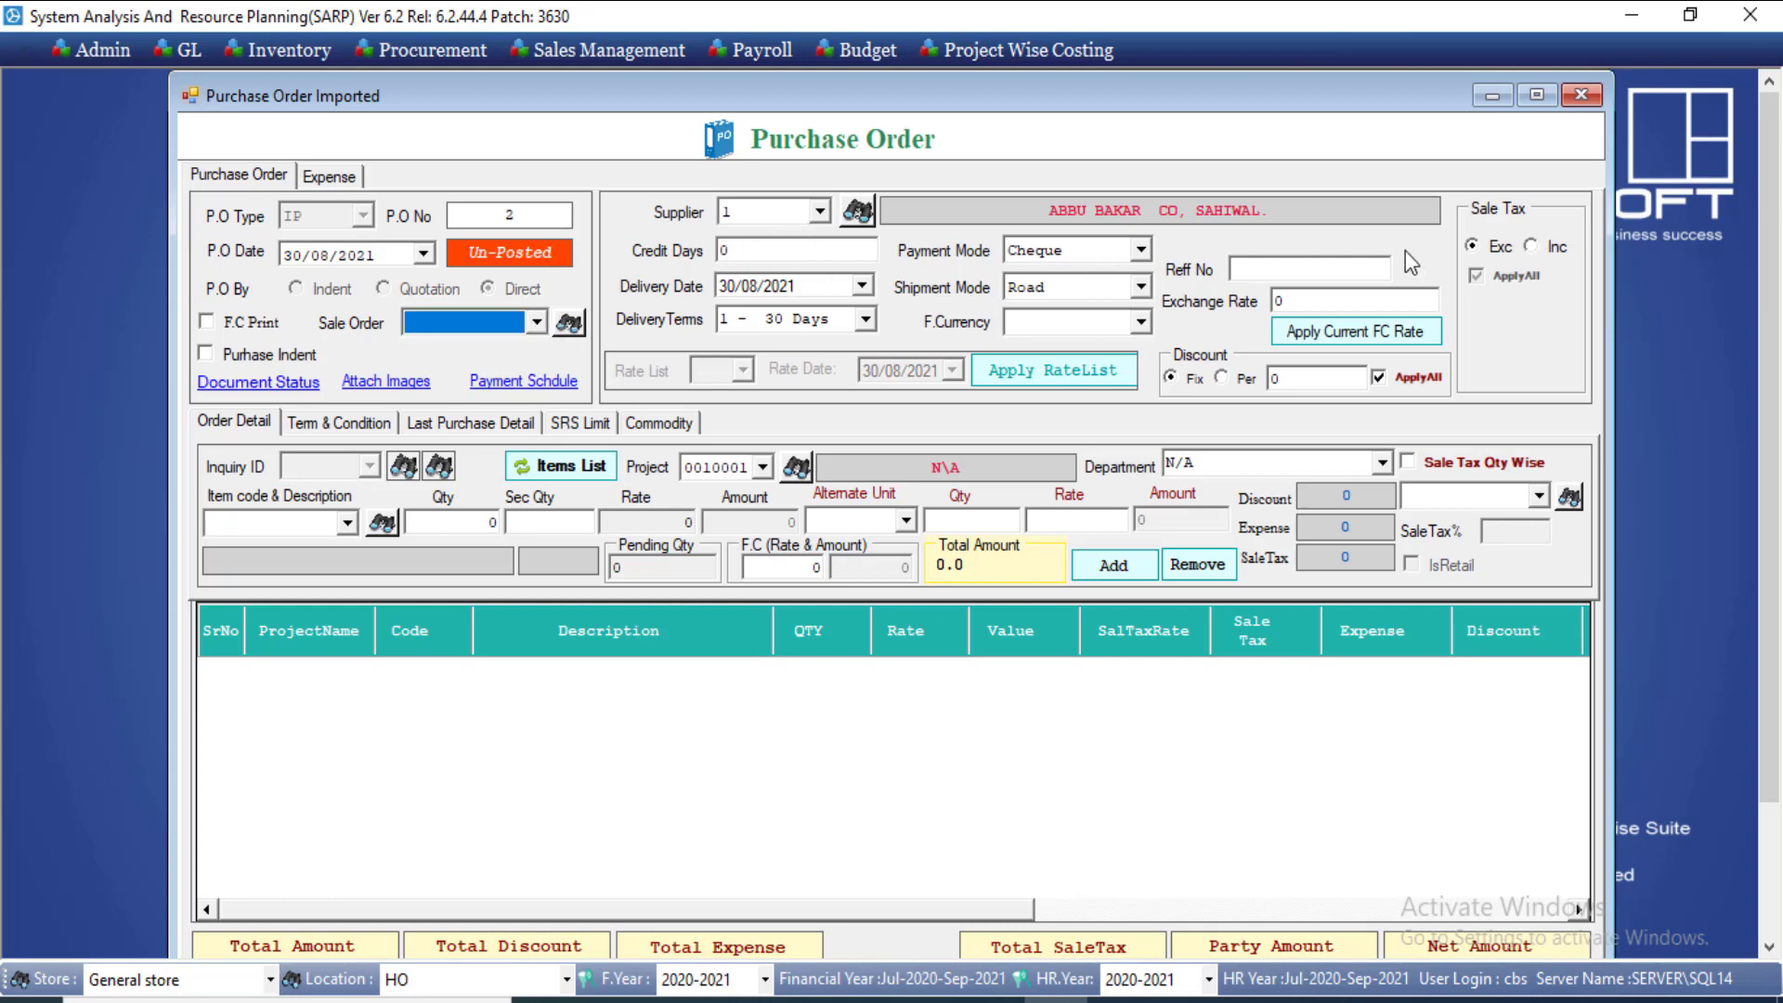
pyautogui.click(347, 525)
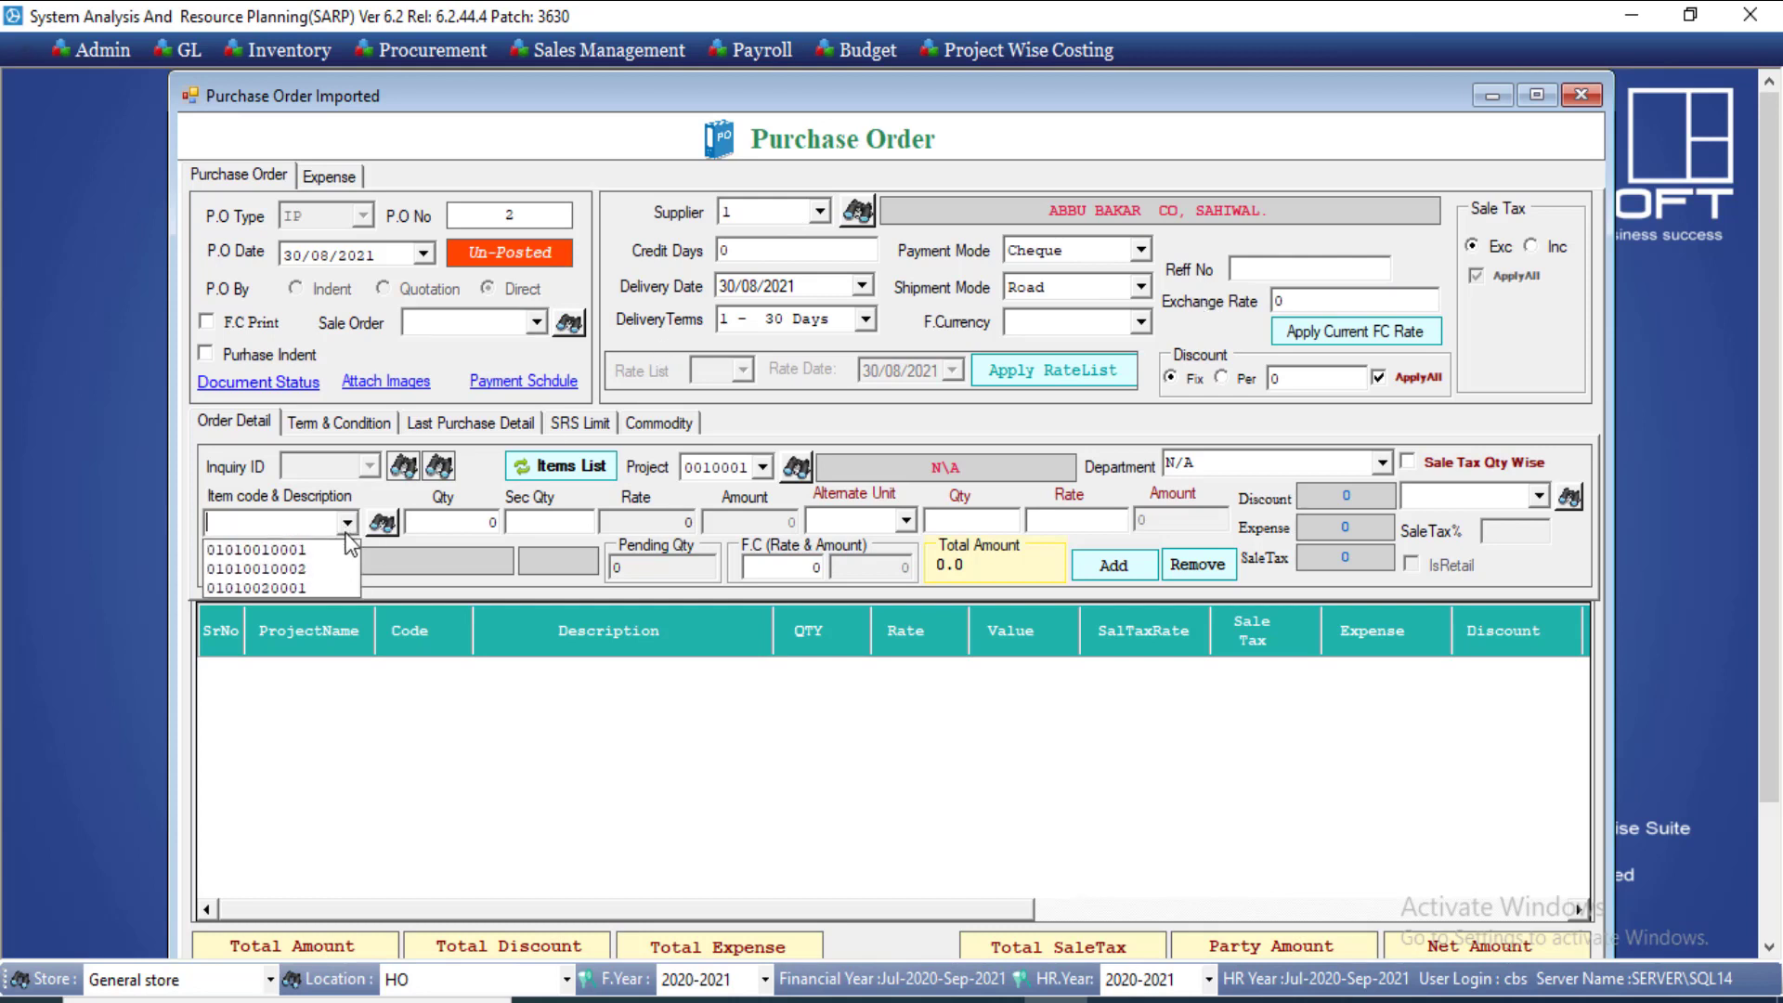
pyautogui.click(341, 550)
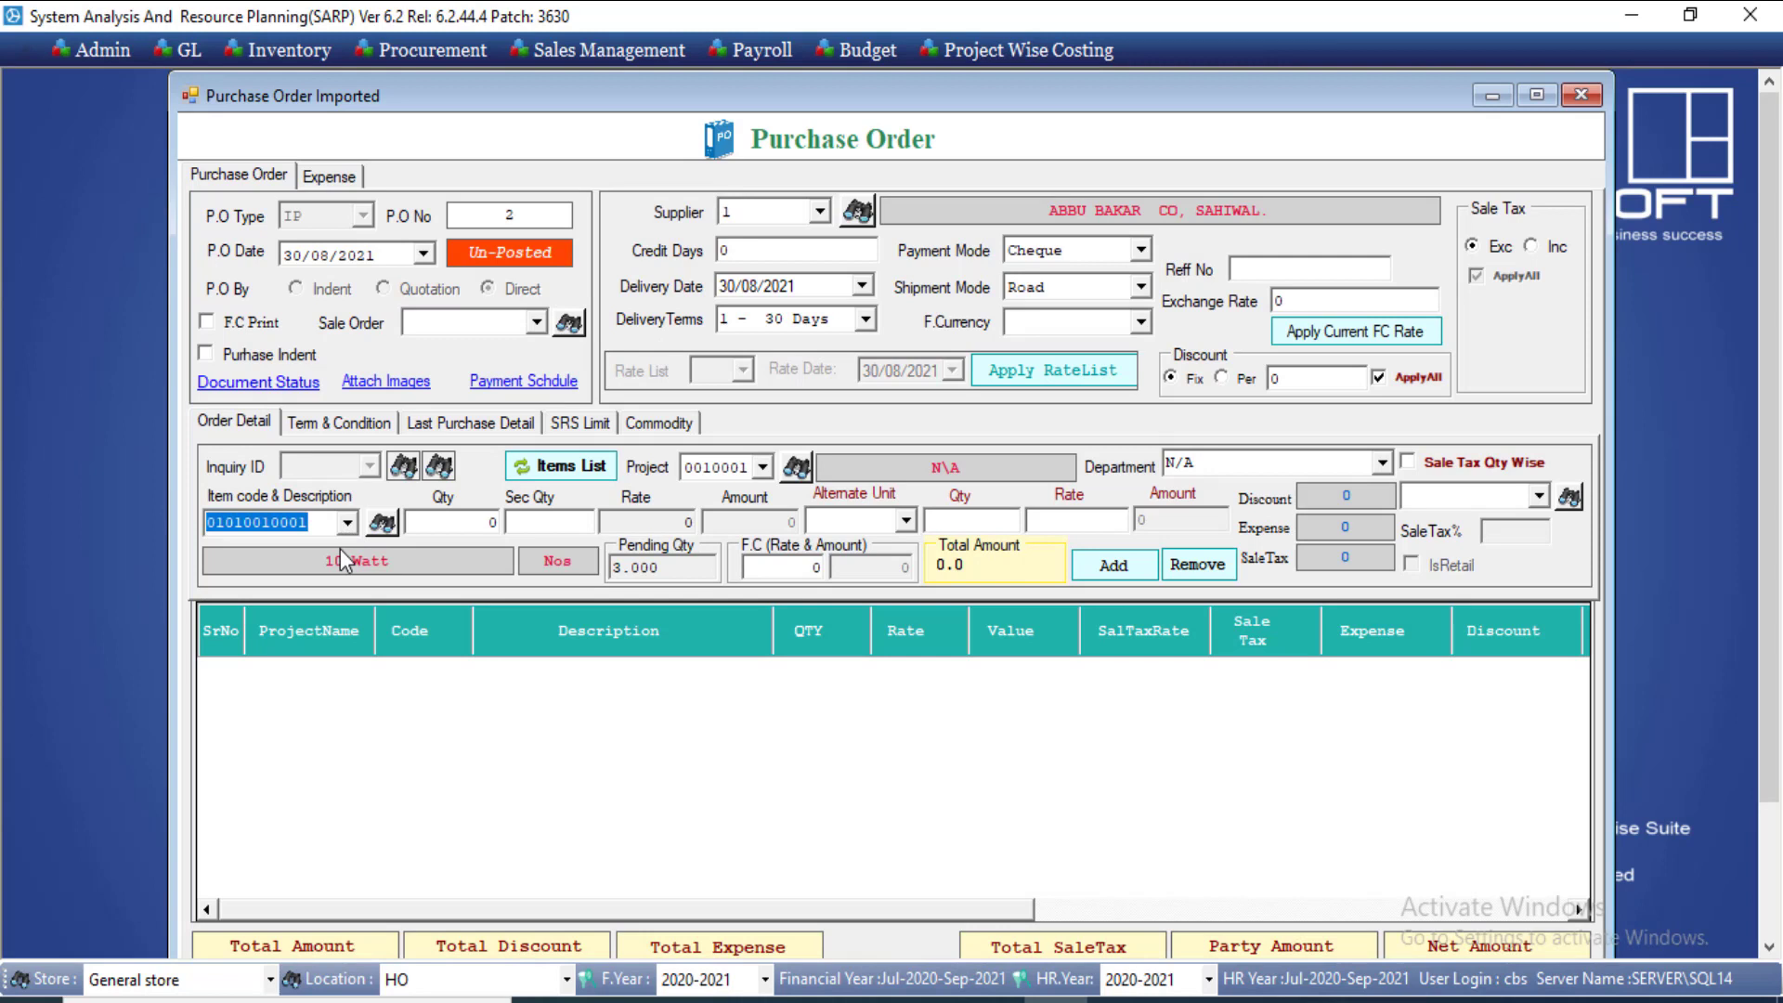
pyautogui.click(348, 525)
pyautogui.click(330, 584)
pyautogui.click(423, 524)
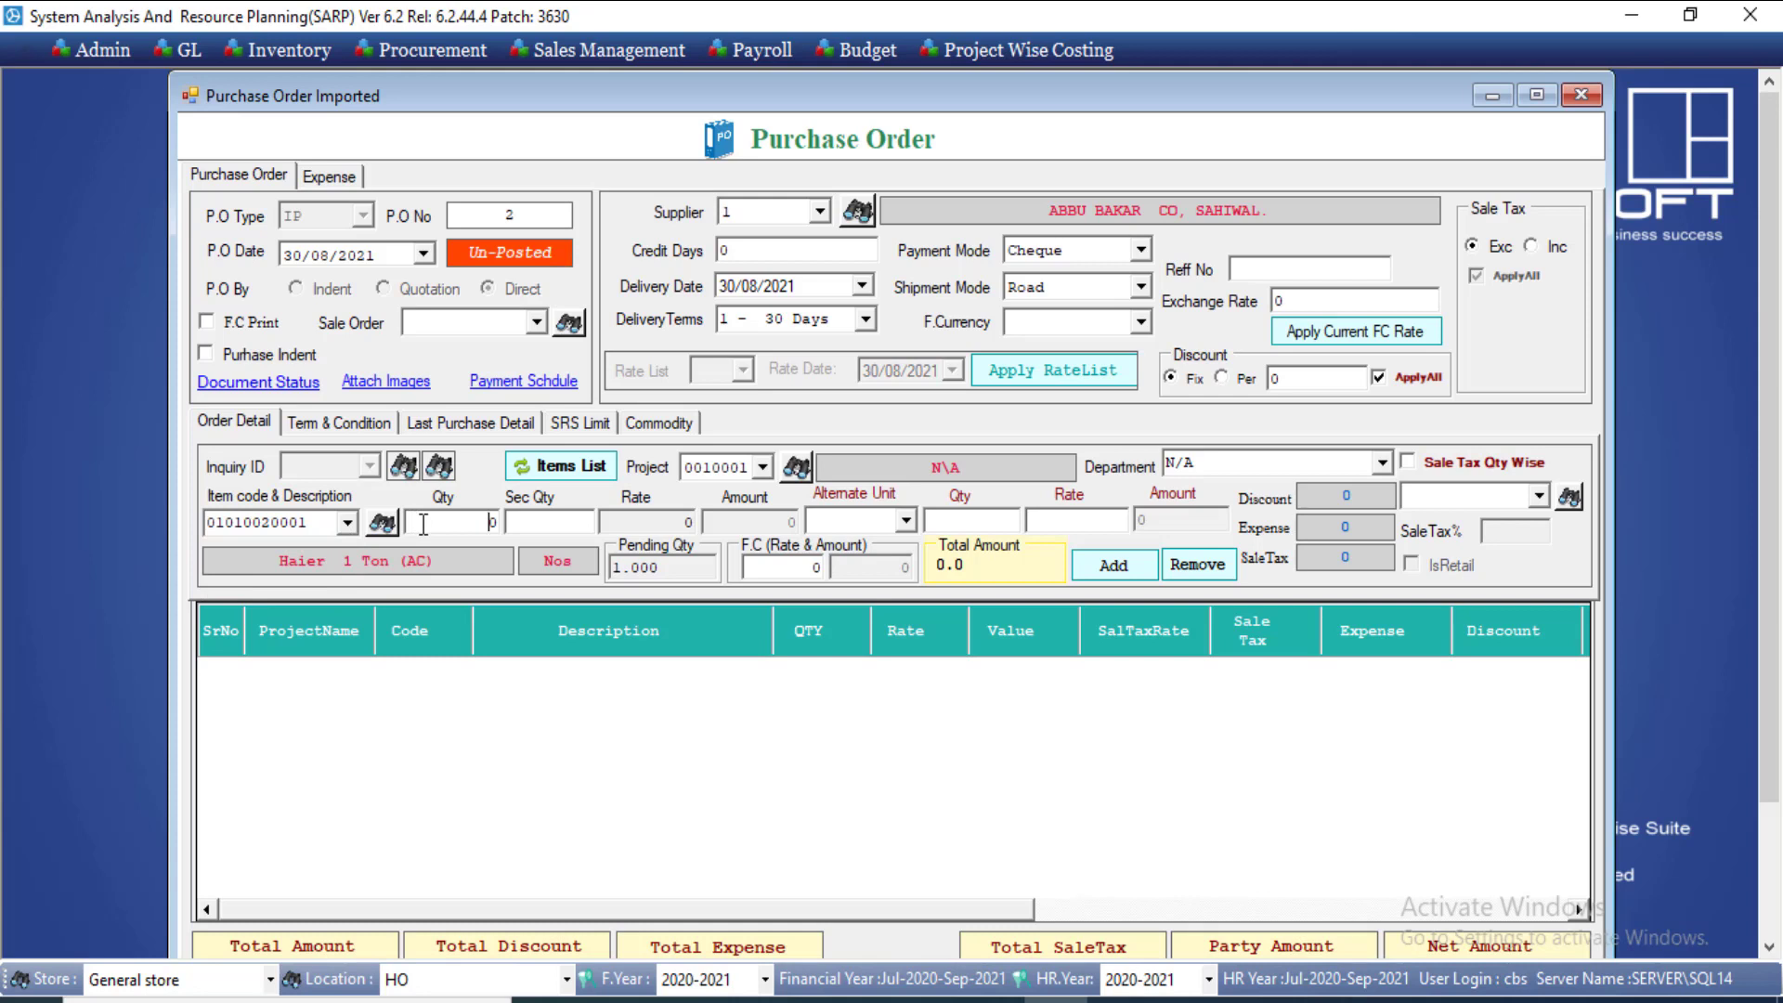
pyautogui.write('1')
pyautogui.click(641, 526)
pyautogui.doubleClick(640, 527)
pyautogui.click(1037, 325)
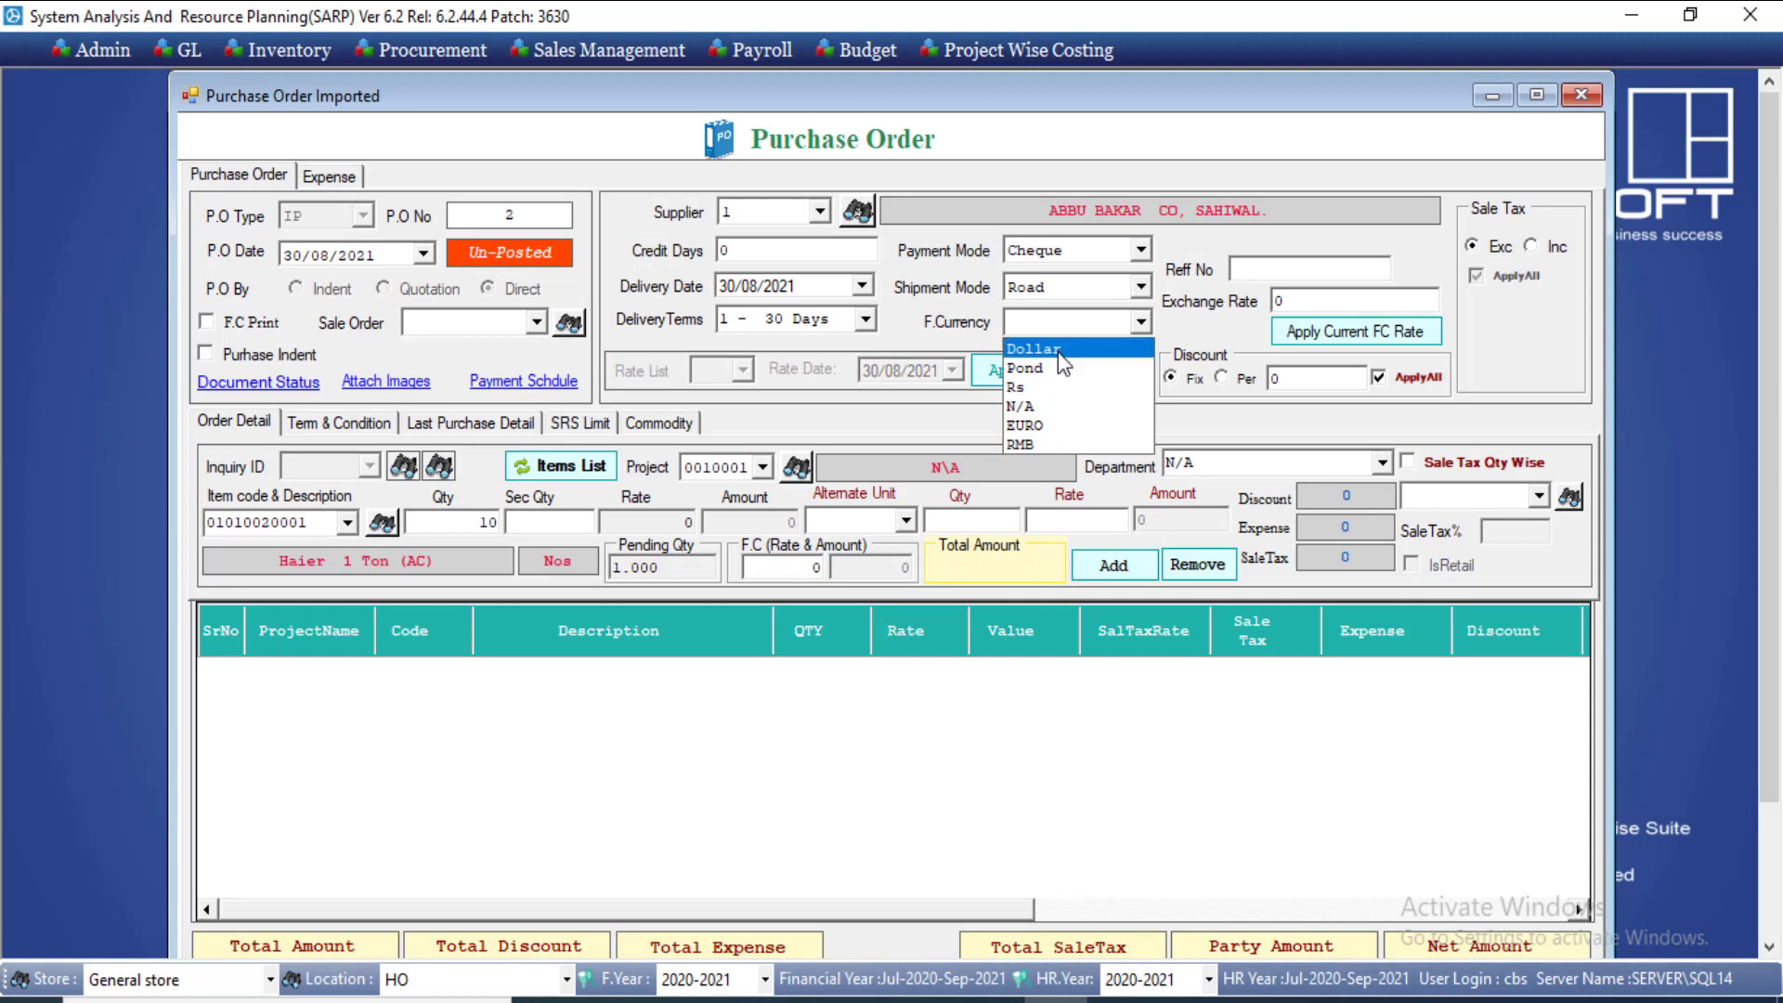
# Step: Set the foreign currency to Dollar at exchange rate 160
pyautogui.click(1059, 355)
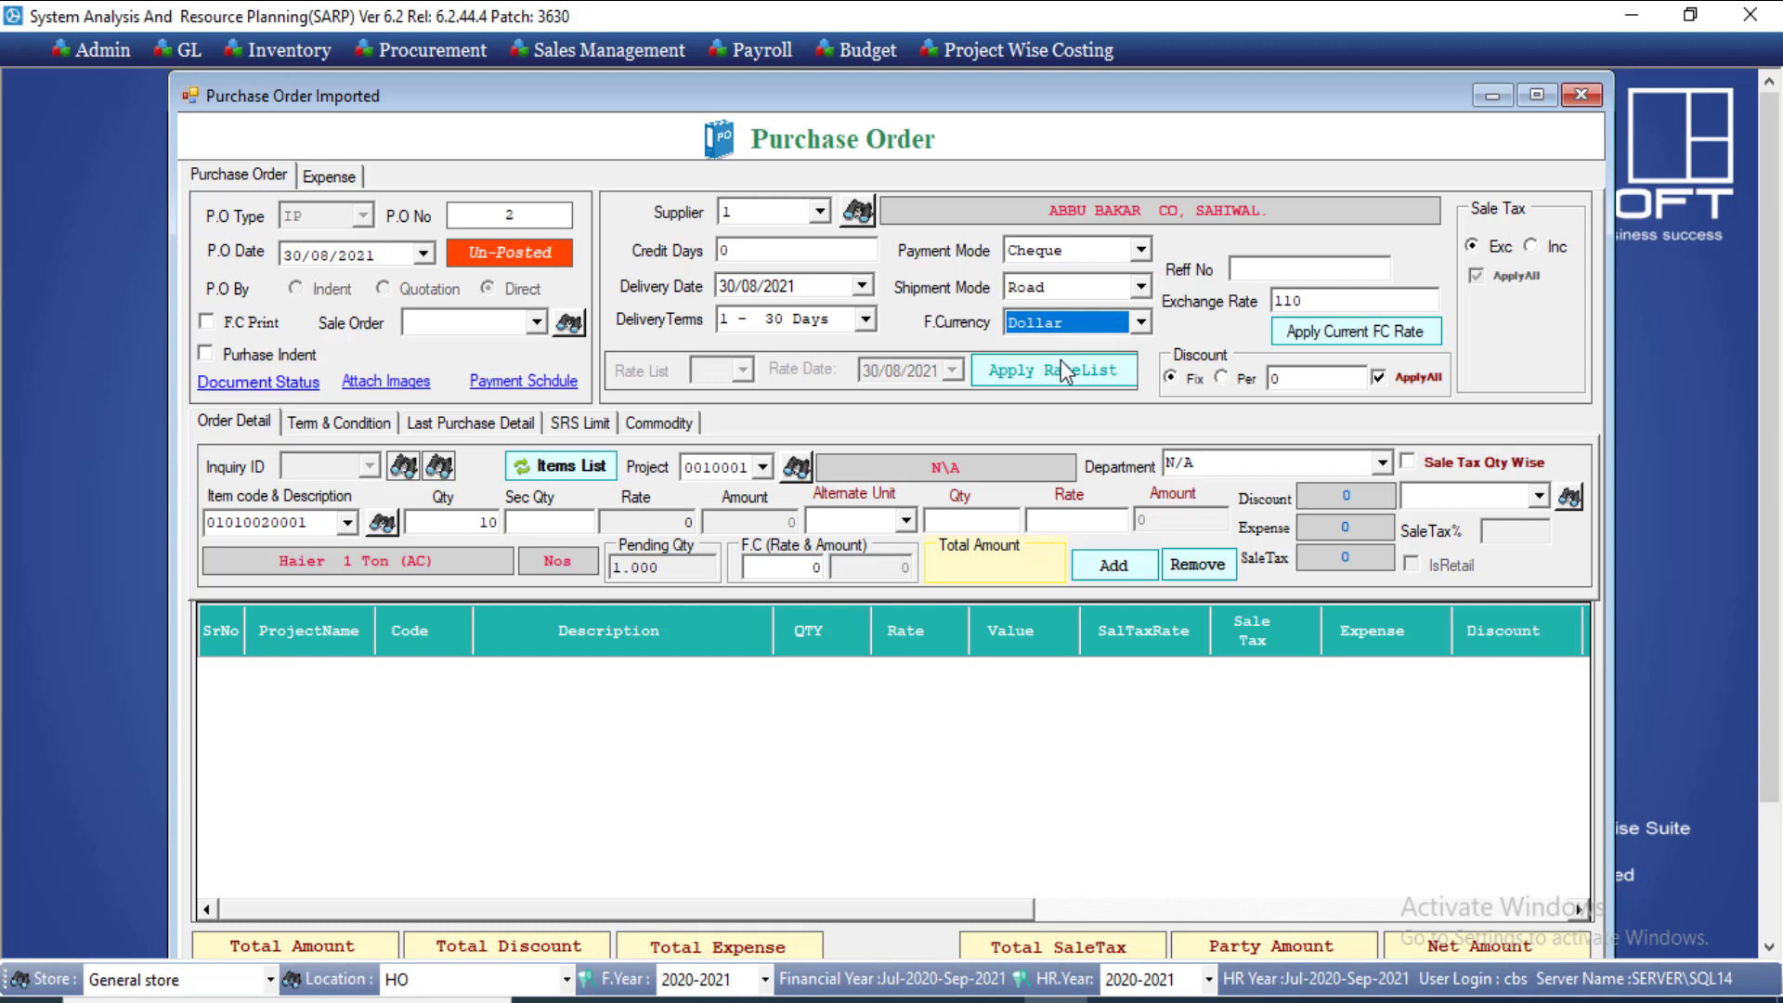
pyautogui.click(1326, 302)
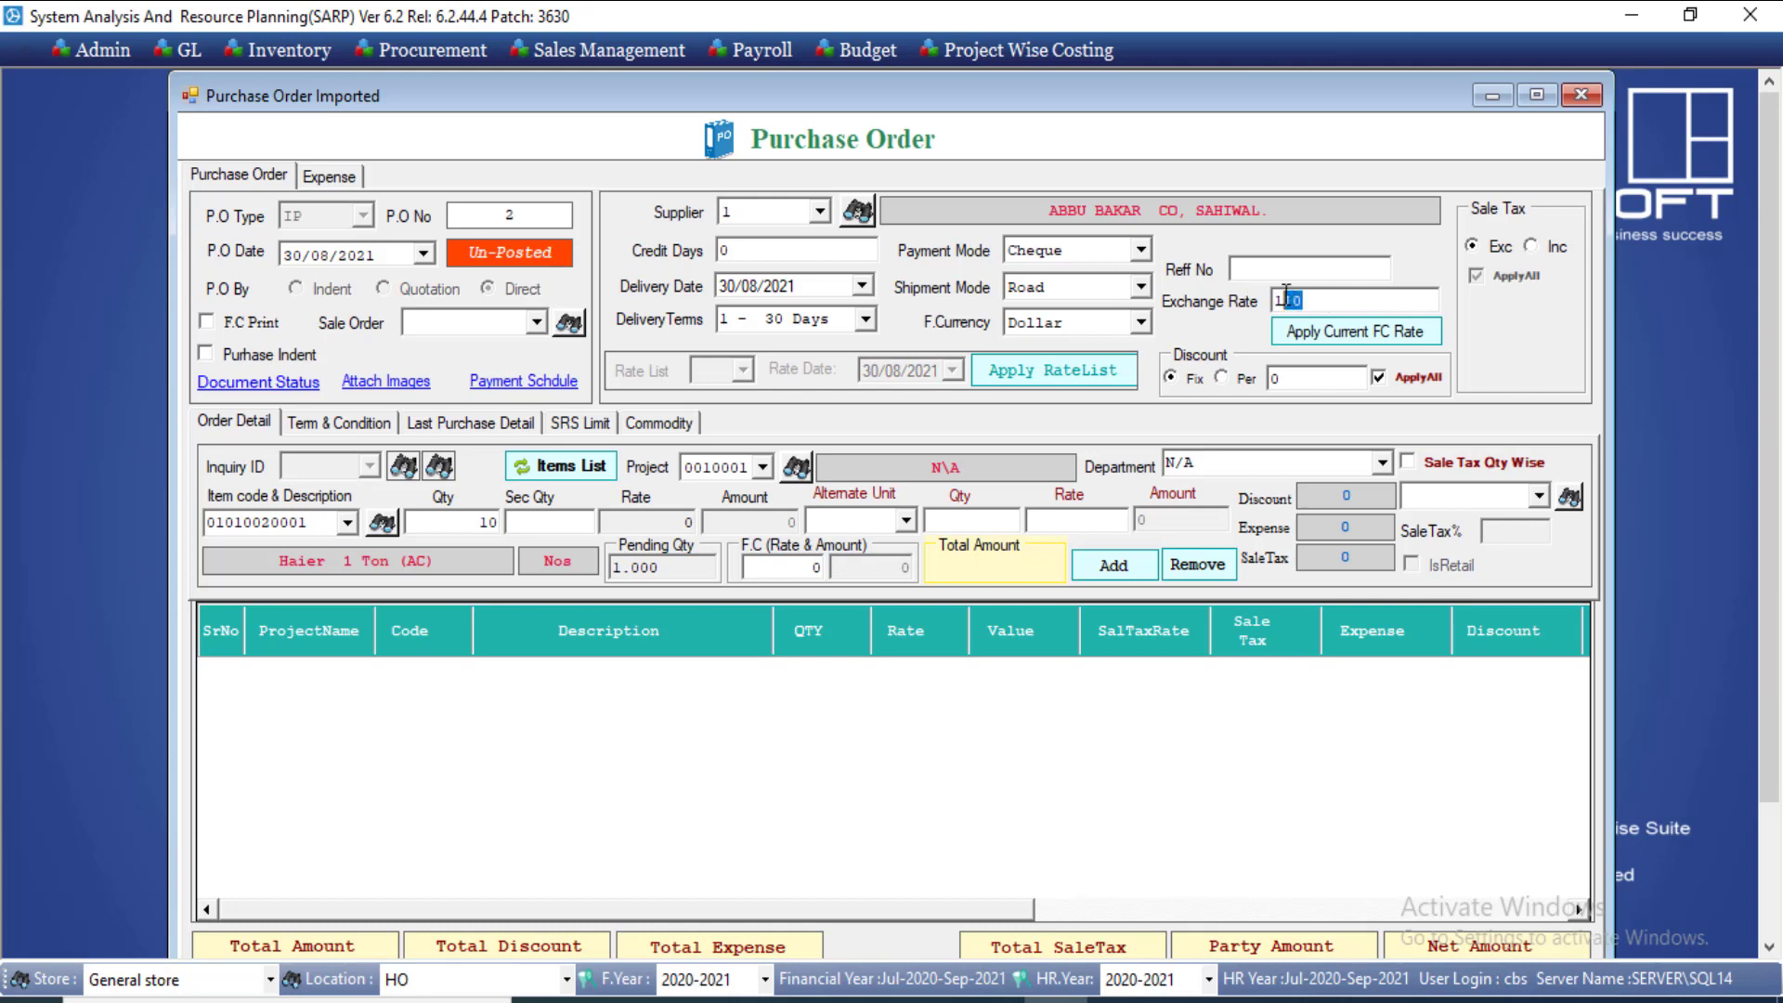
pyautogui.write('160')
pyautogui.click(462, 531)
pyautogui.click(602, 531)
# Step: Enter a 400 dollar rate, giving rate 64000 and value 640000, and add the line
pyautogui.click(793, 571)
pyautogui.click(793, 576)
pyautogui.doubleClick(793, 576)
pyautogui.write('400')
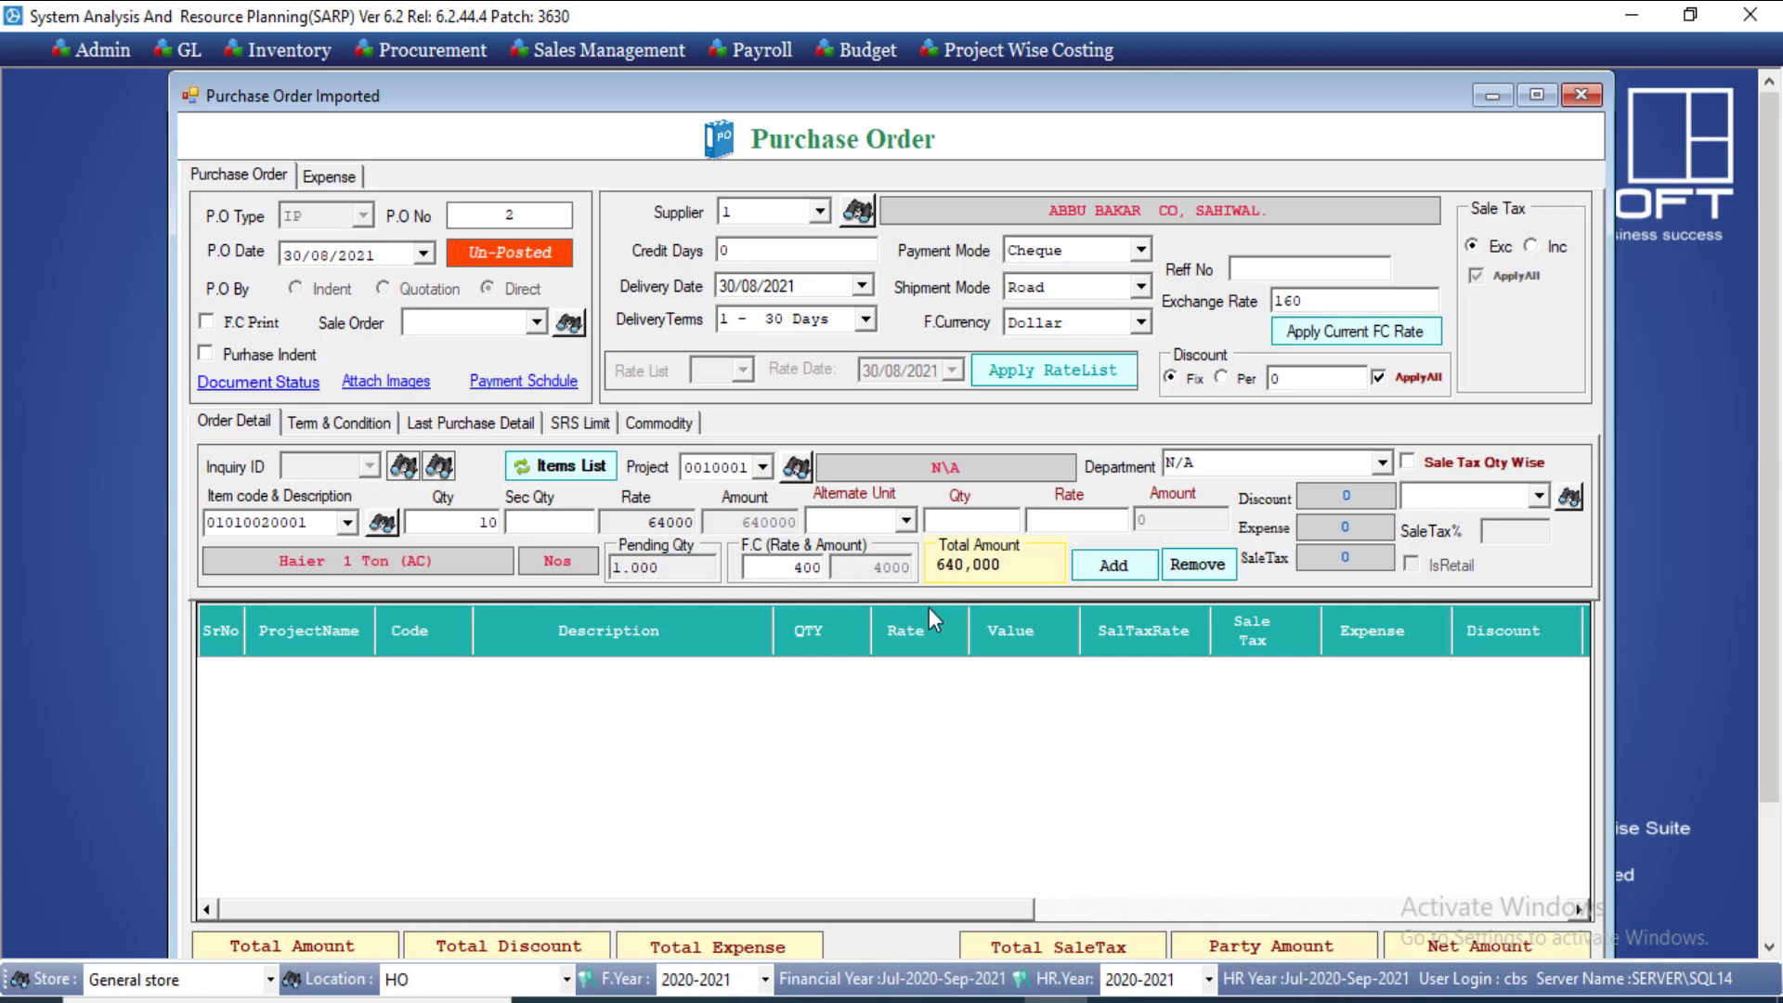
pyautogui.doubleClick(827, 568)
pyautogui.doubleClick(688, 523)
pyautogui.doubleClick(488, 522)
pyautogui.doubleClick(688, 523)
pyautogui.doubleClick(653, 524)
pyautogui.click(1113, 568)
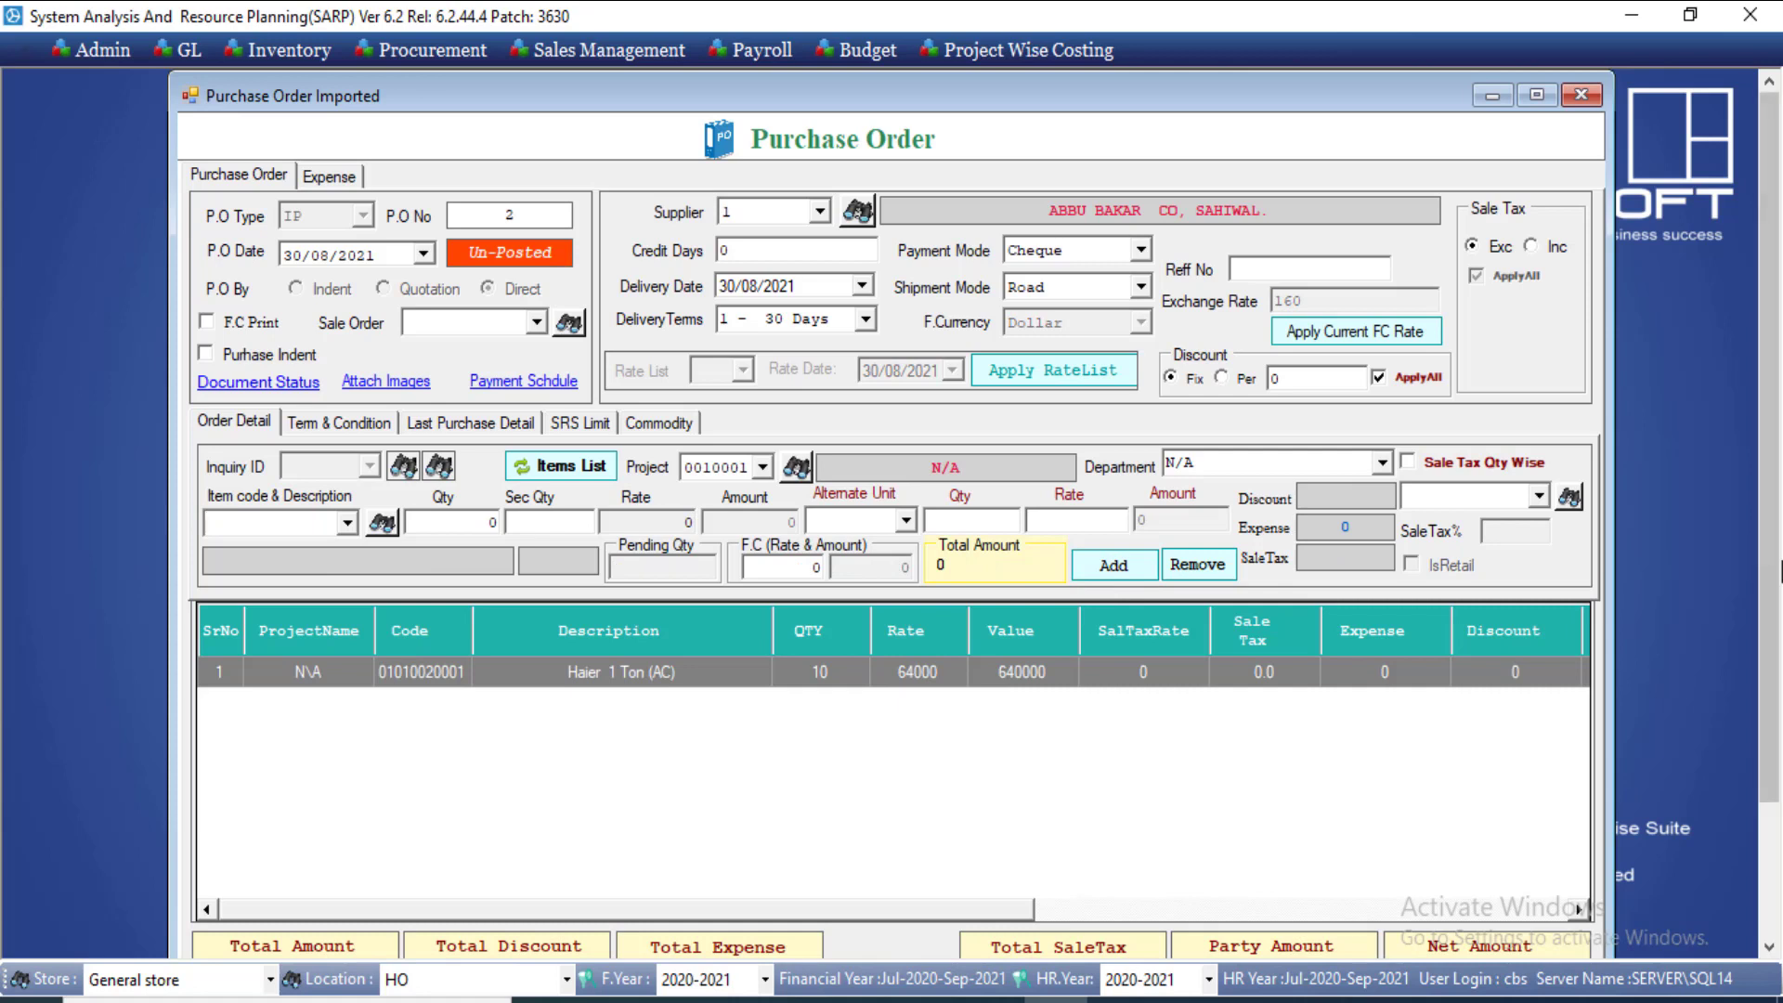
pyautogui.scroll(-1, 1776, 581)
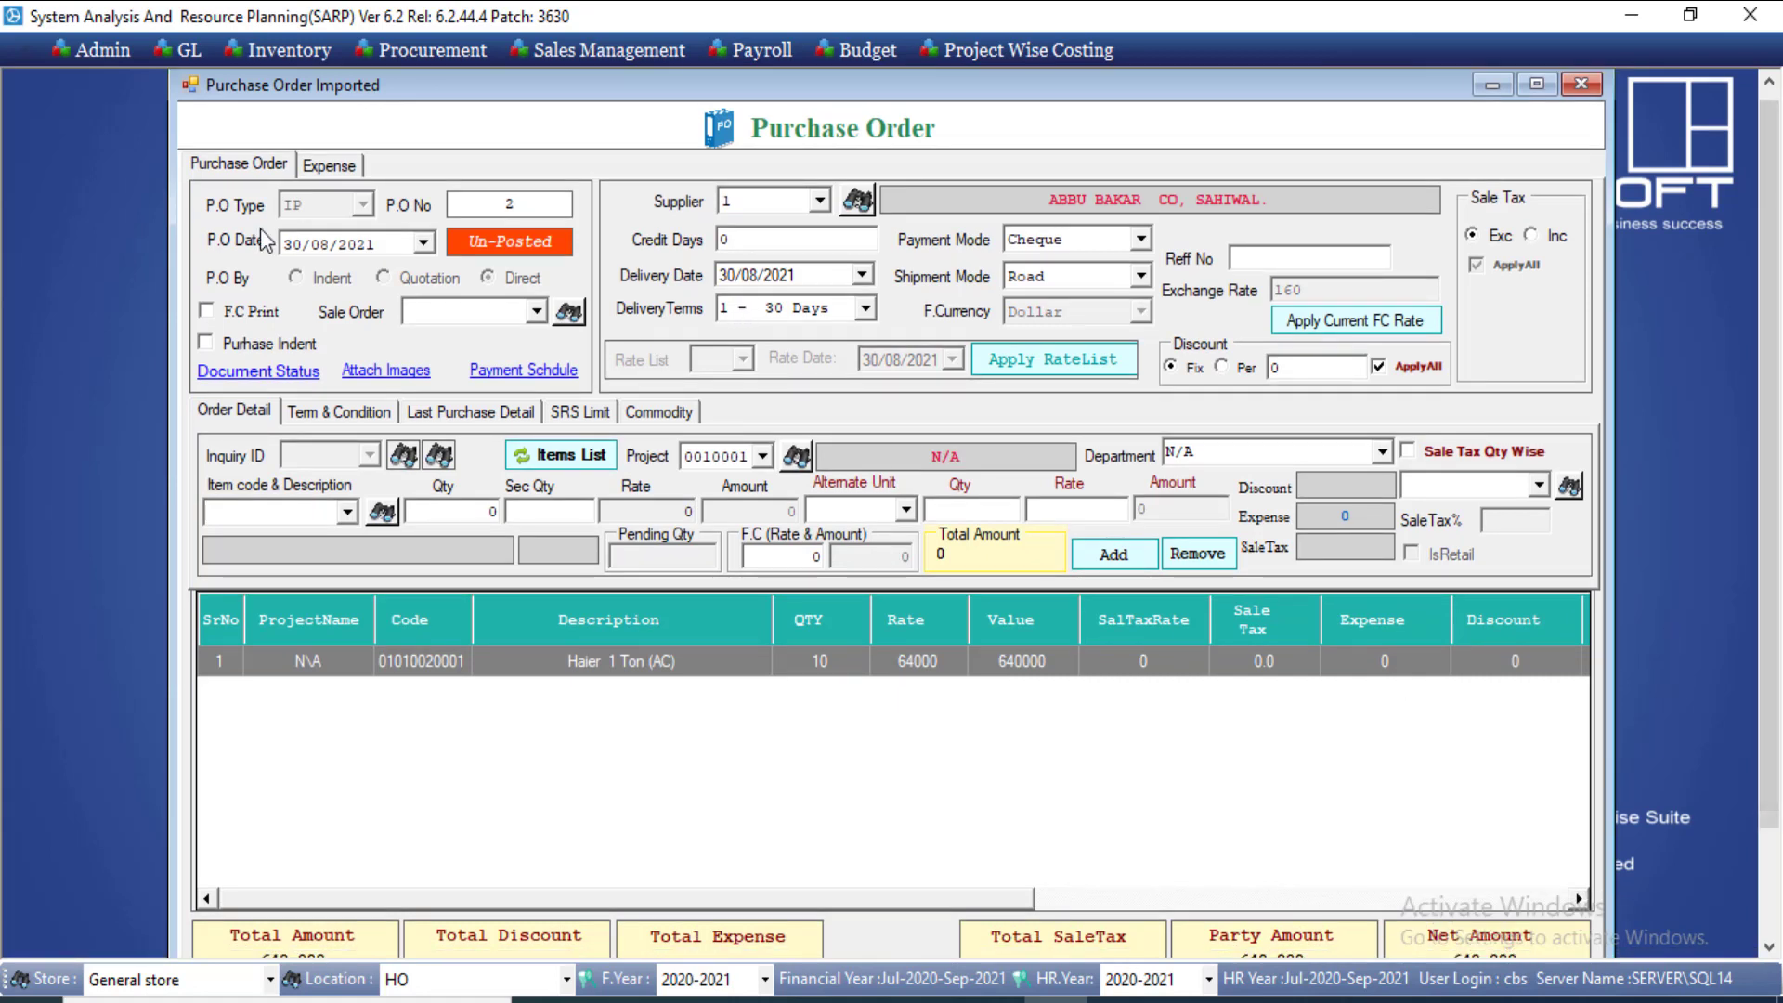
# Step: Set the Expense tab's Expense Type to Import Expanses, listing Custome Duty and Clearing Agent
pyautogui.click(333, 169)
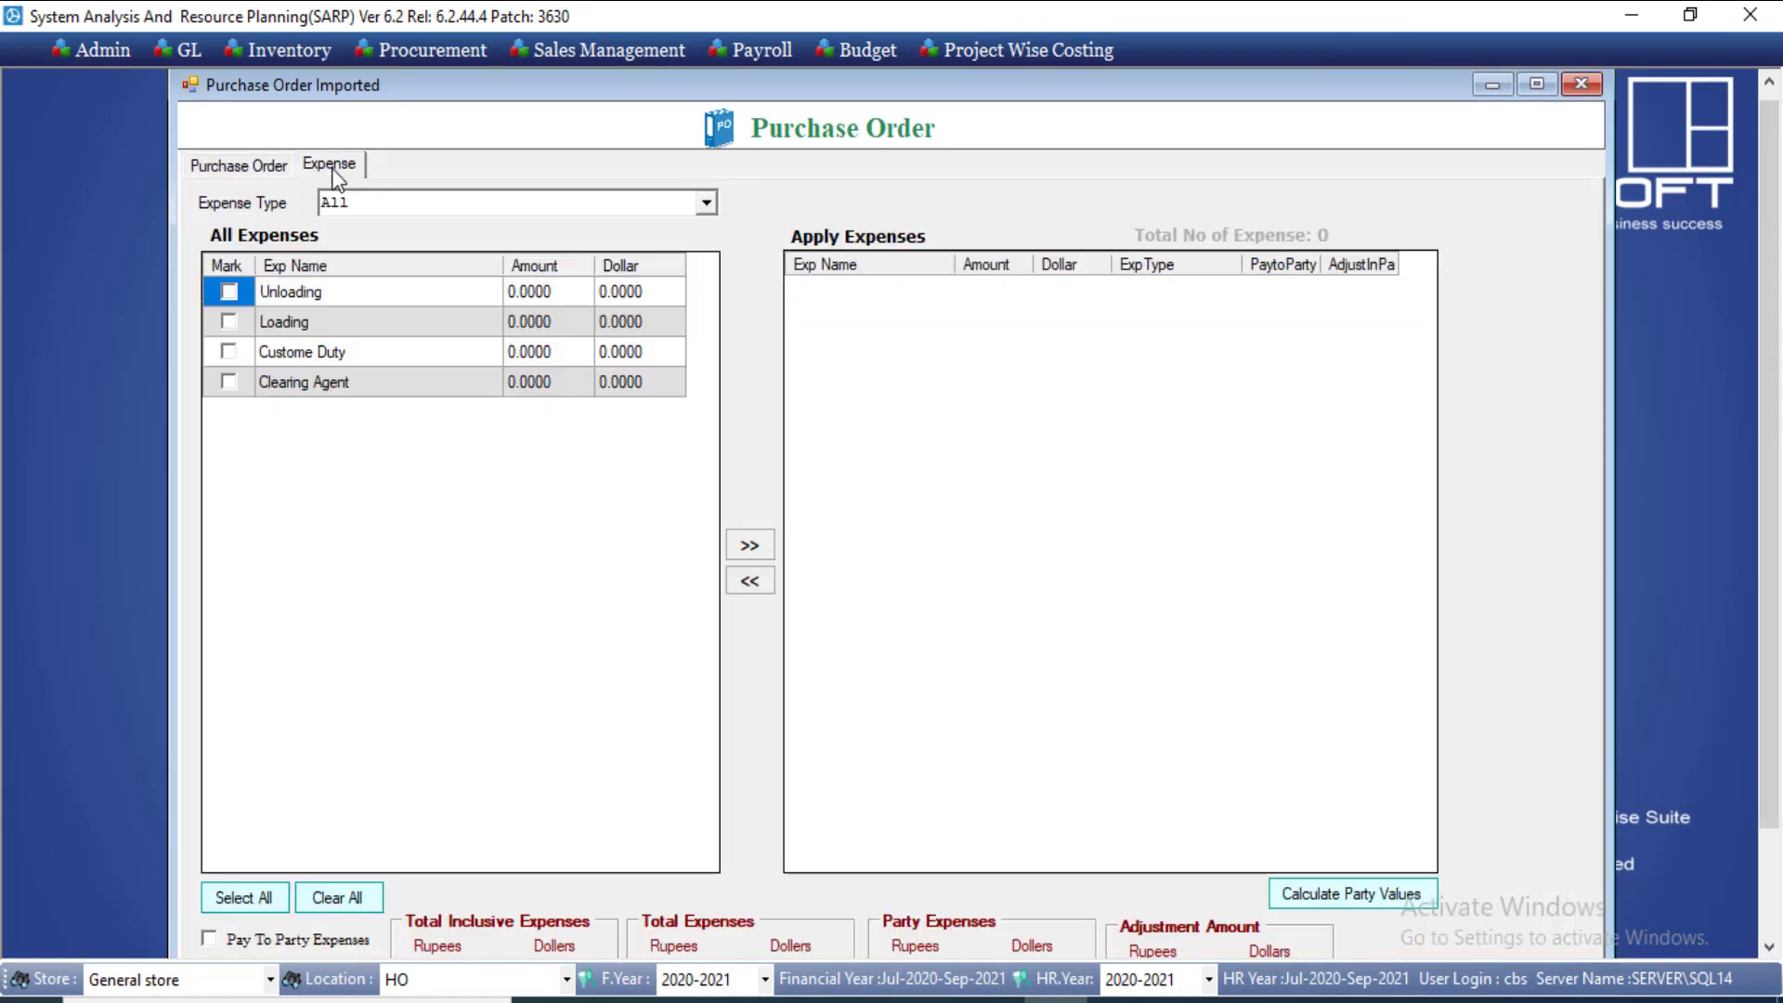
pyautogui.click(705, 205)
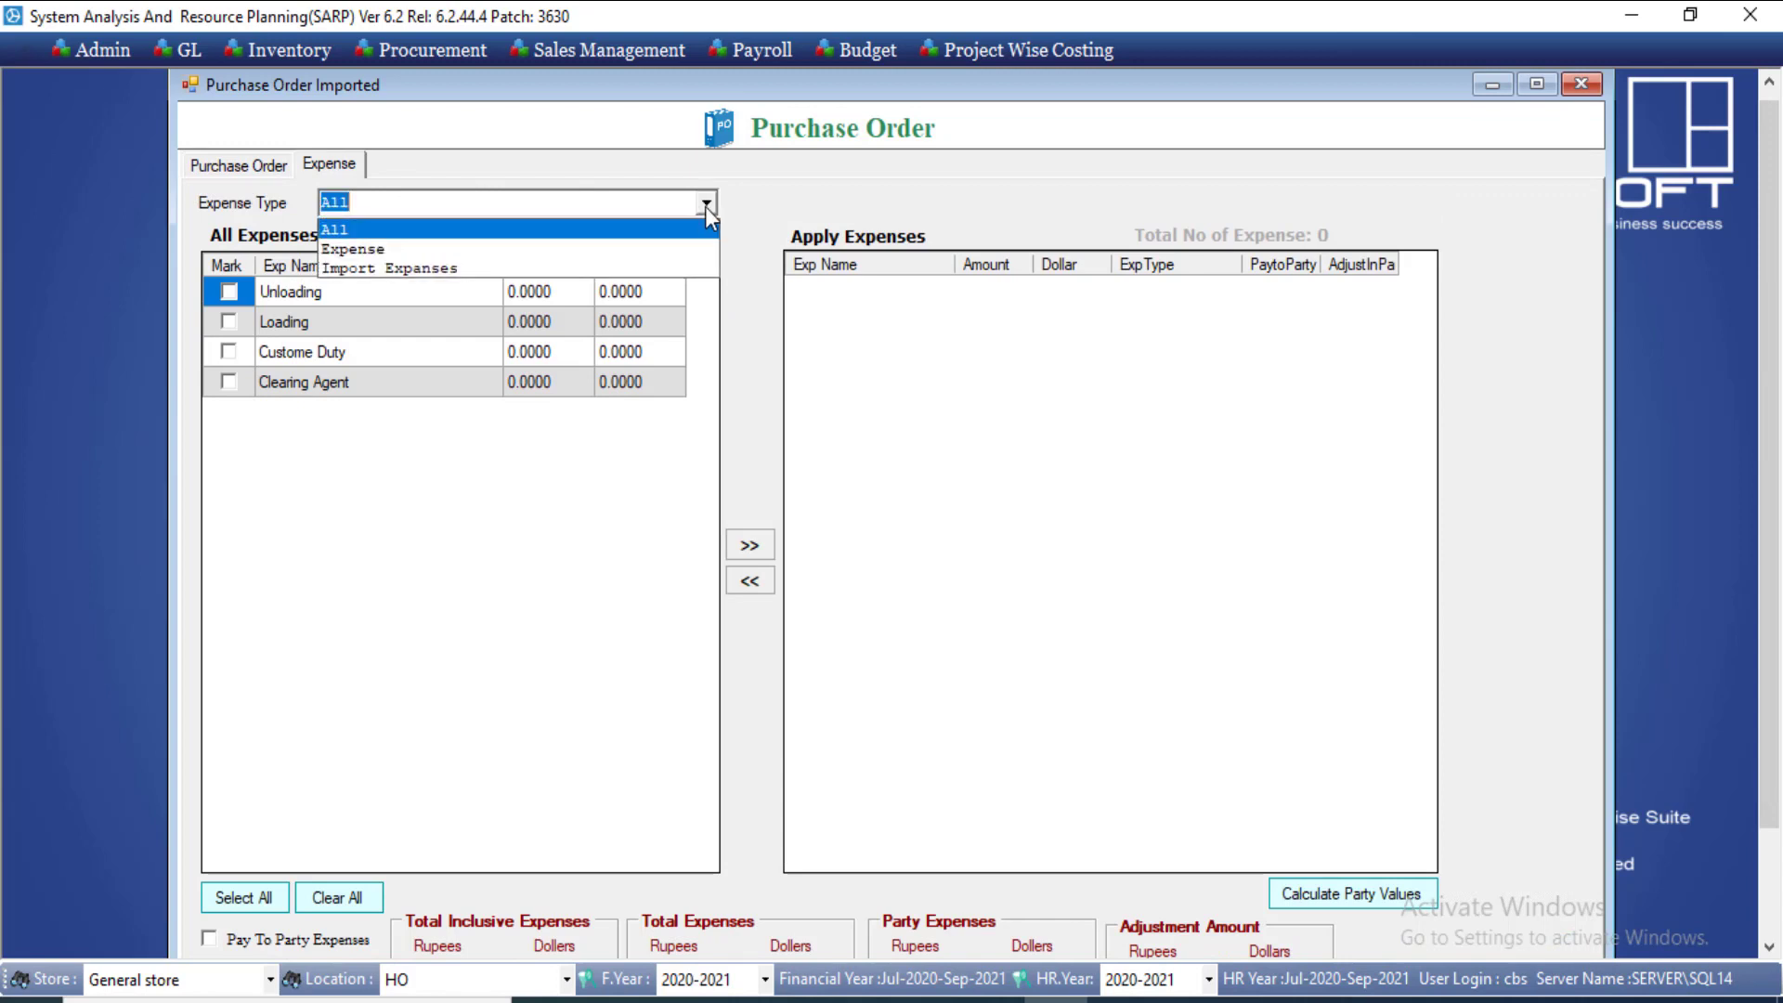
pyautogui.click(629, 267)
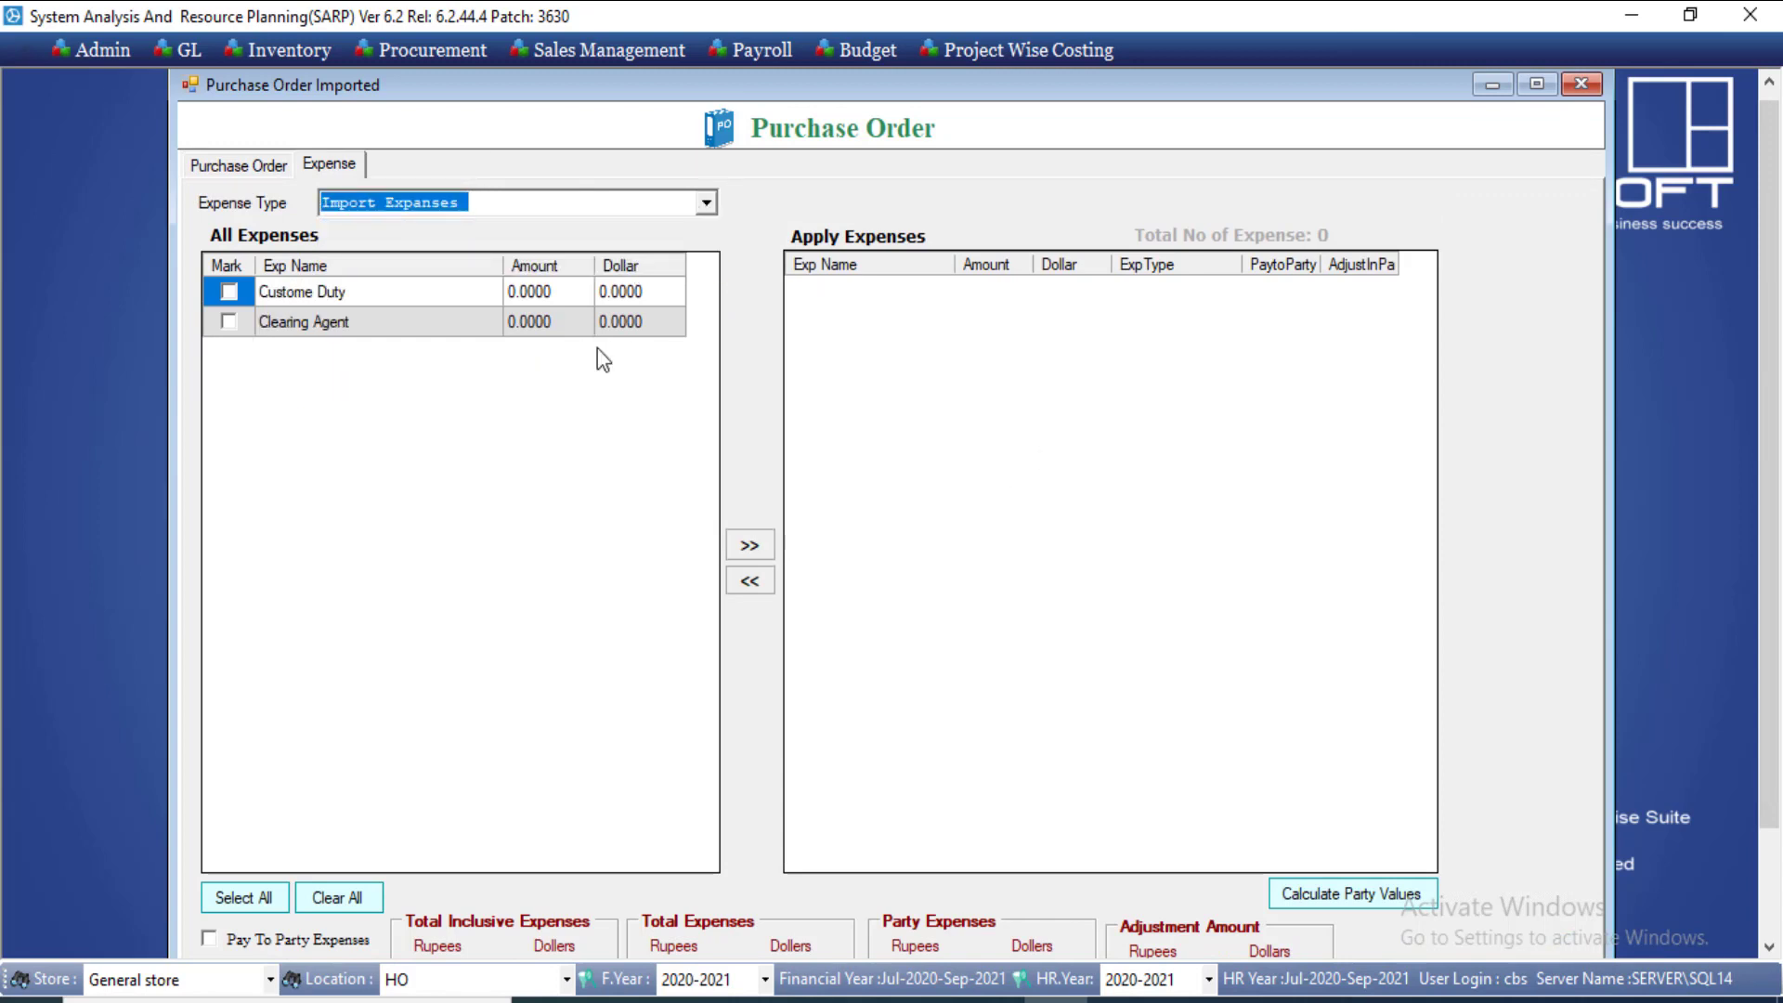
pyautogui.click(307, 52)
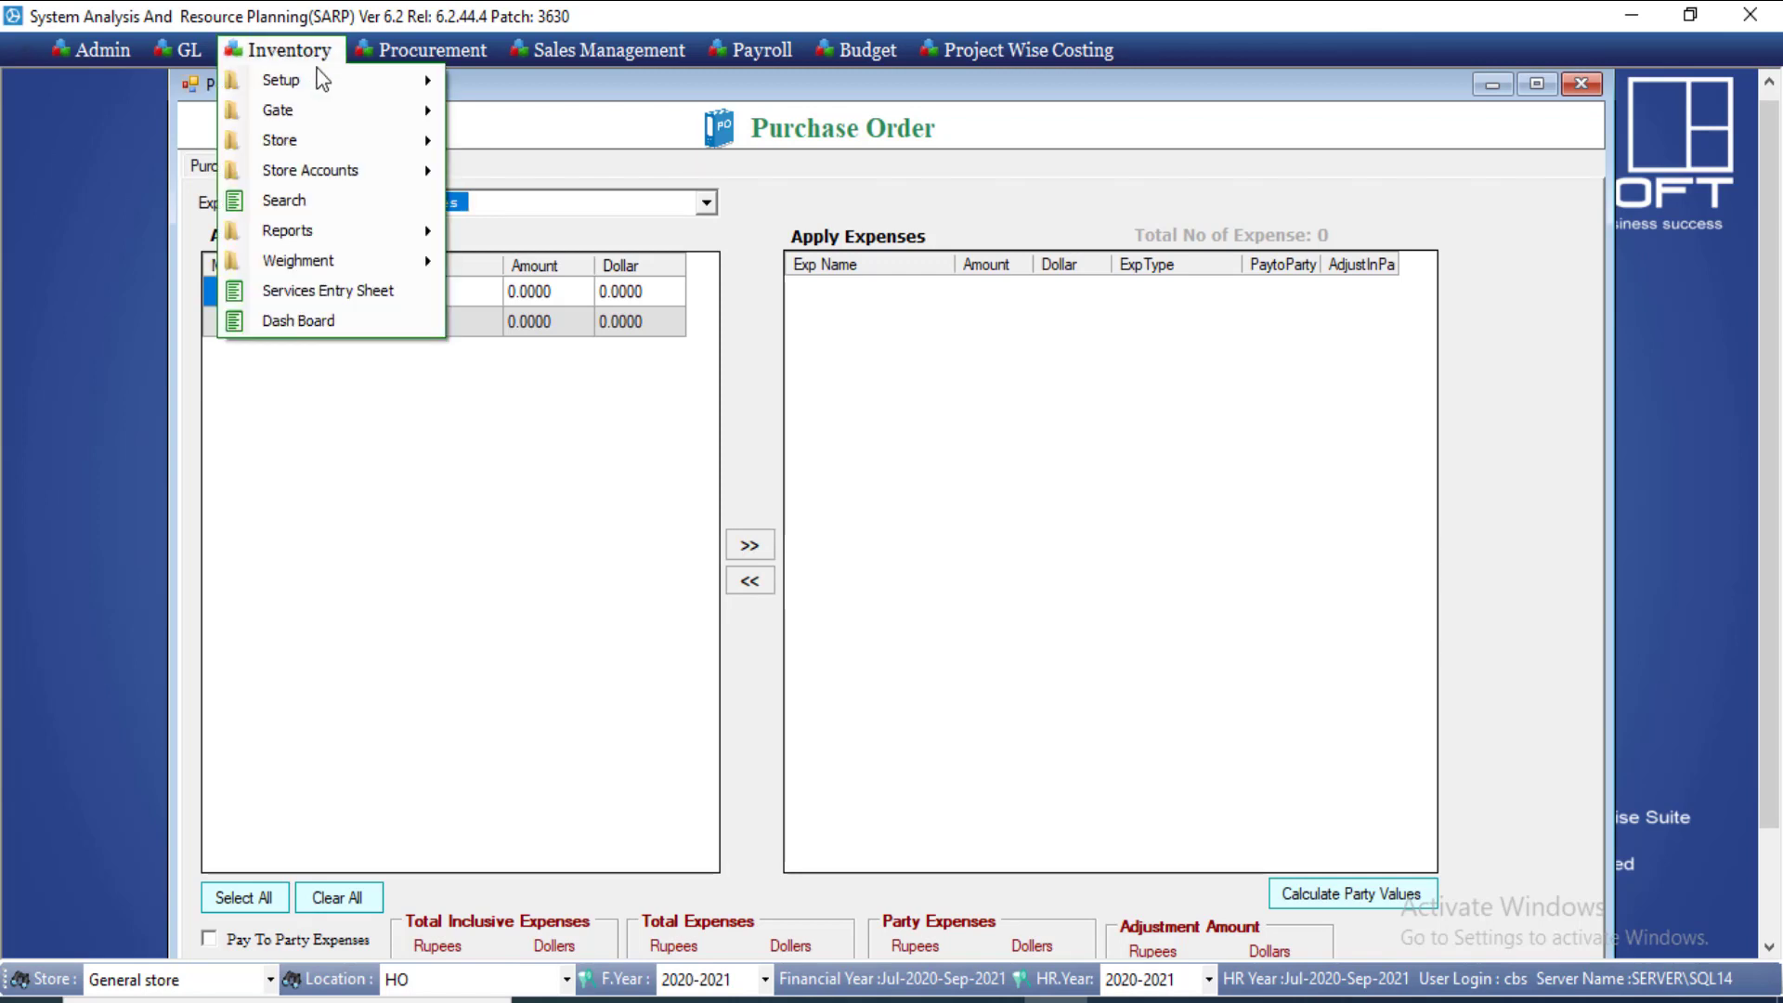
pyautogui.moveTo(321, 82)
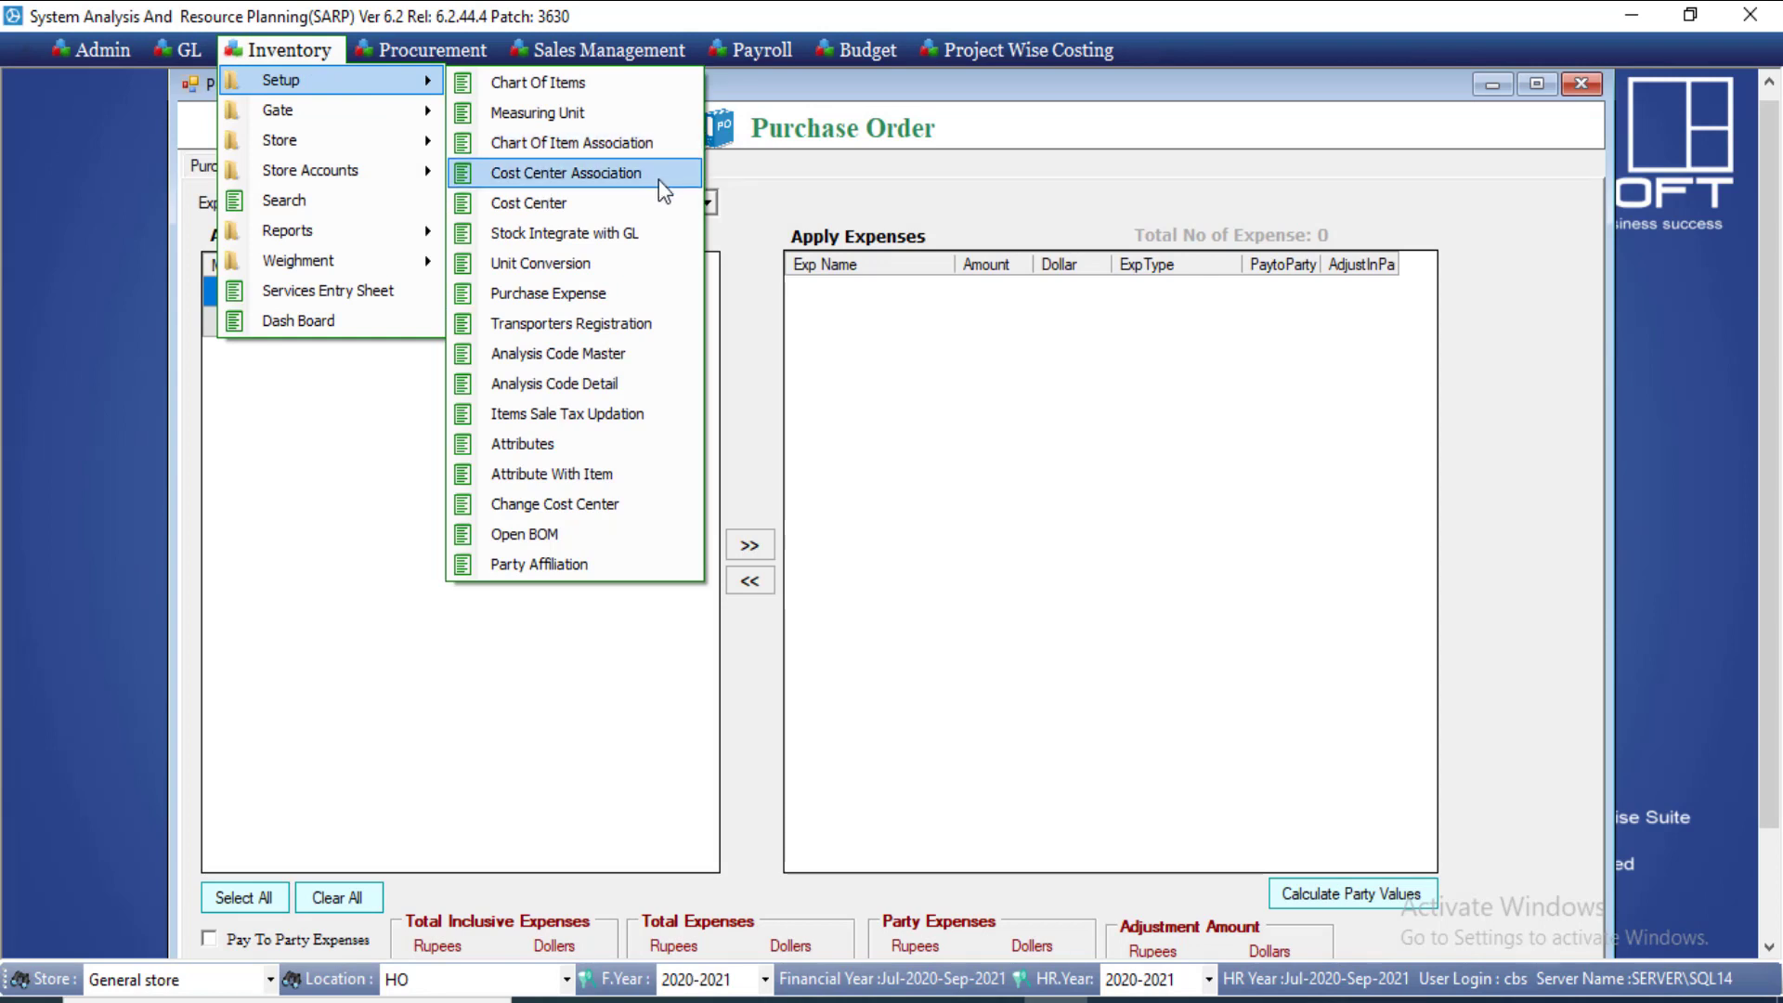
# Step: Load expense code 2, Import Expanses, and add a blank expense line
pyautogui.click(620, 297)
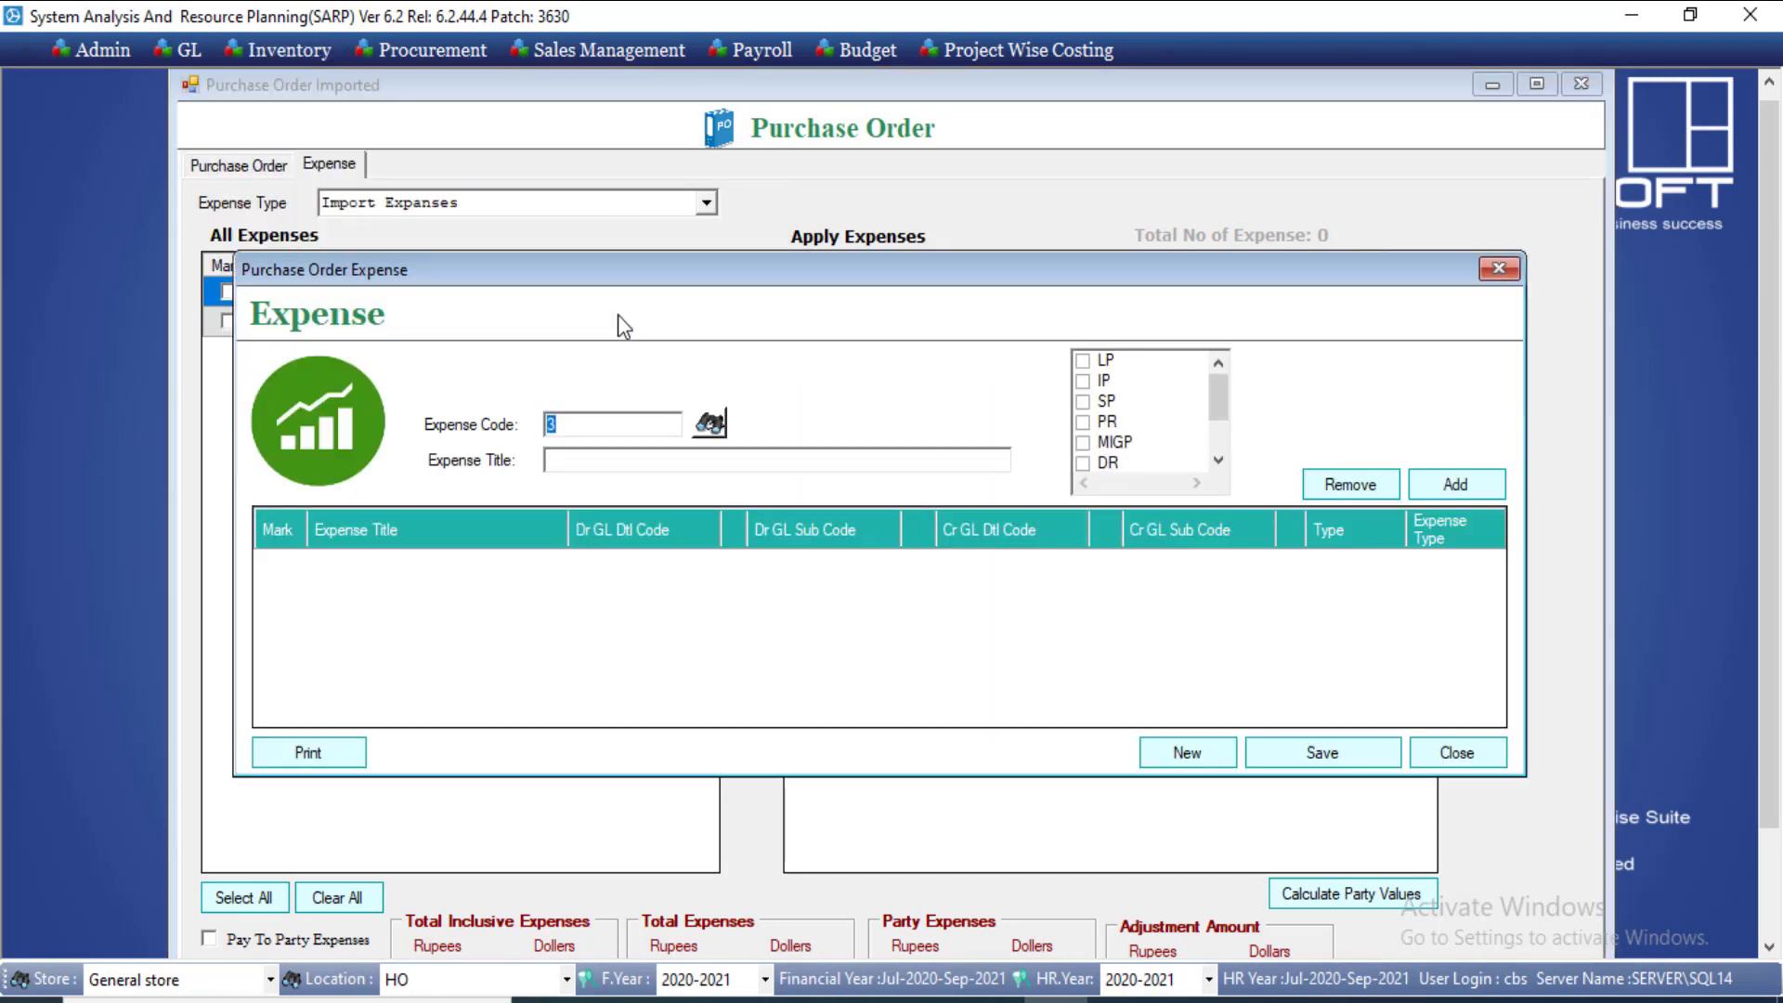
pyautogui.write('2')
pyautogui.press('Tab')
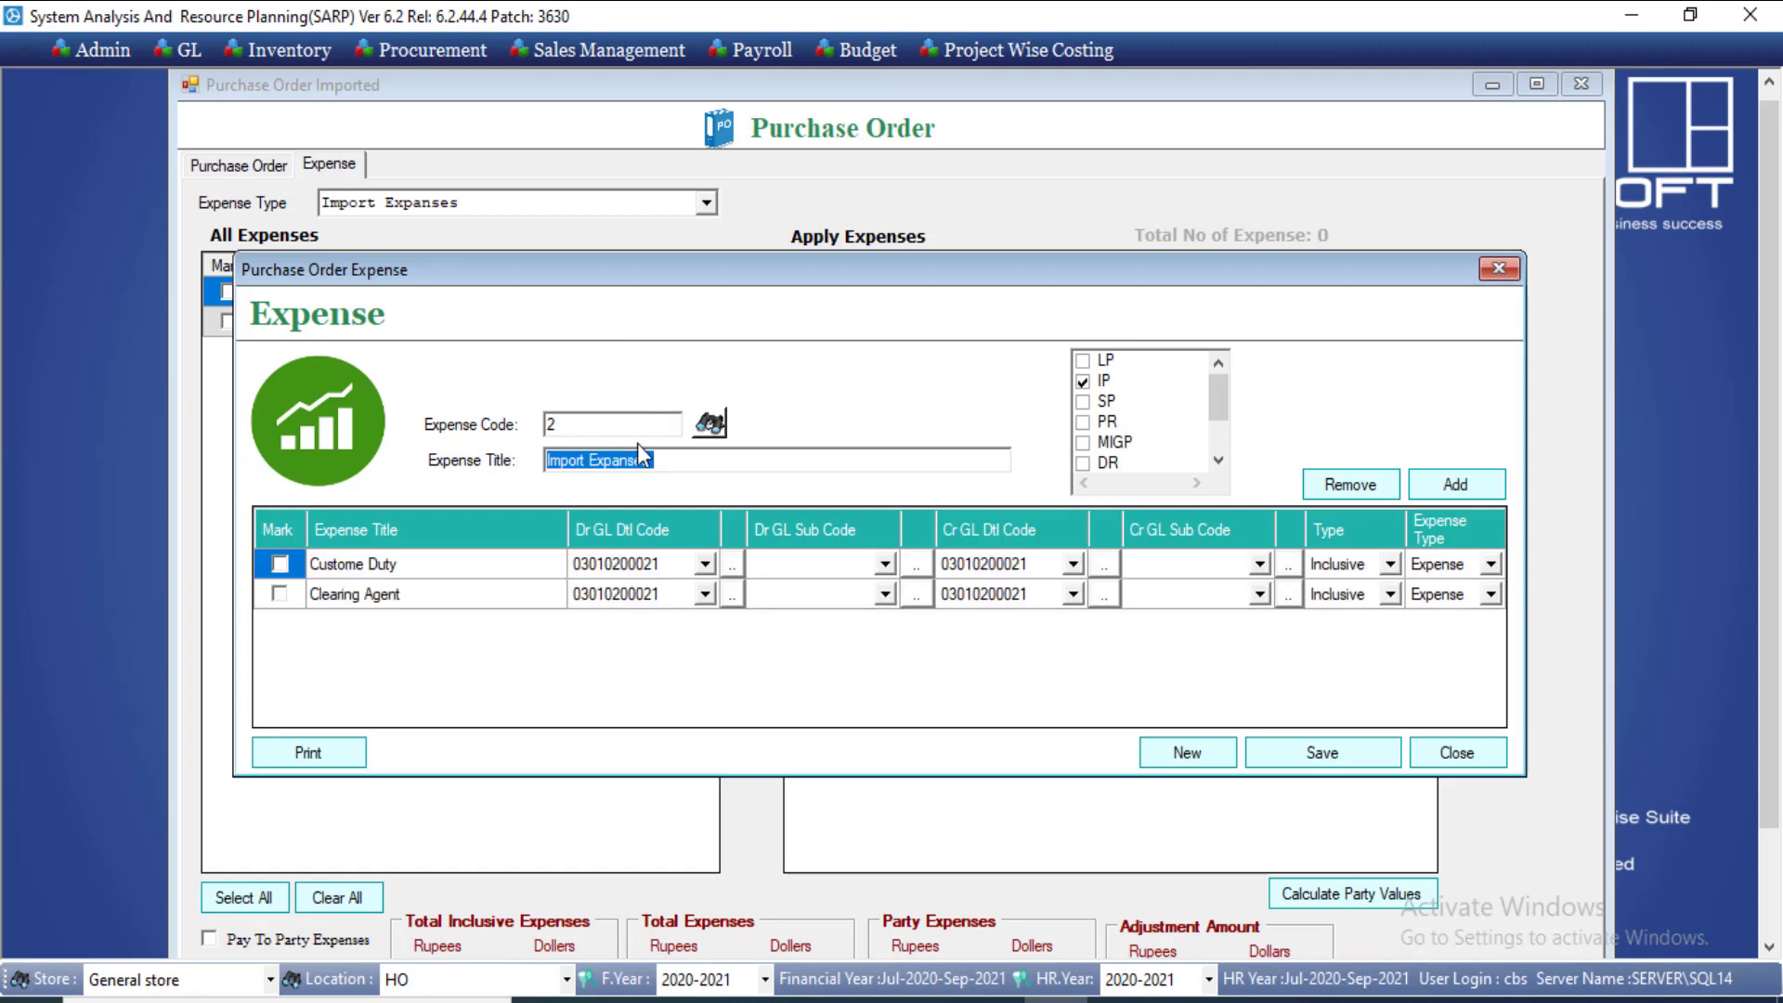
pyautogui.press('BackSpace')
pyautogui.click(1455, 485)
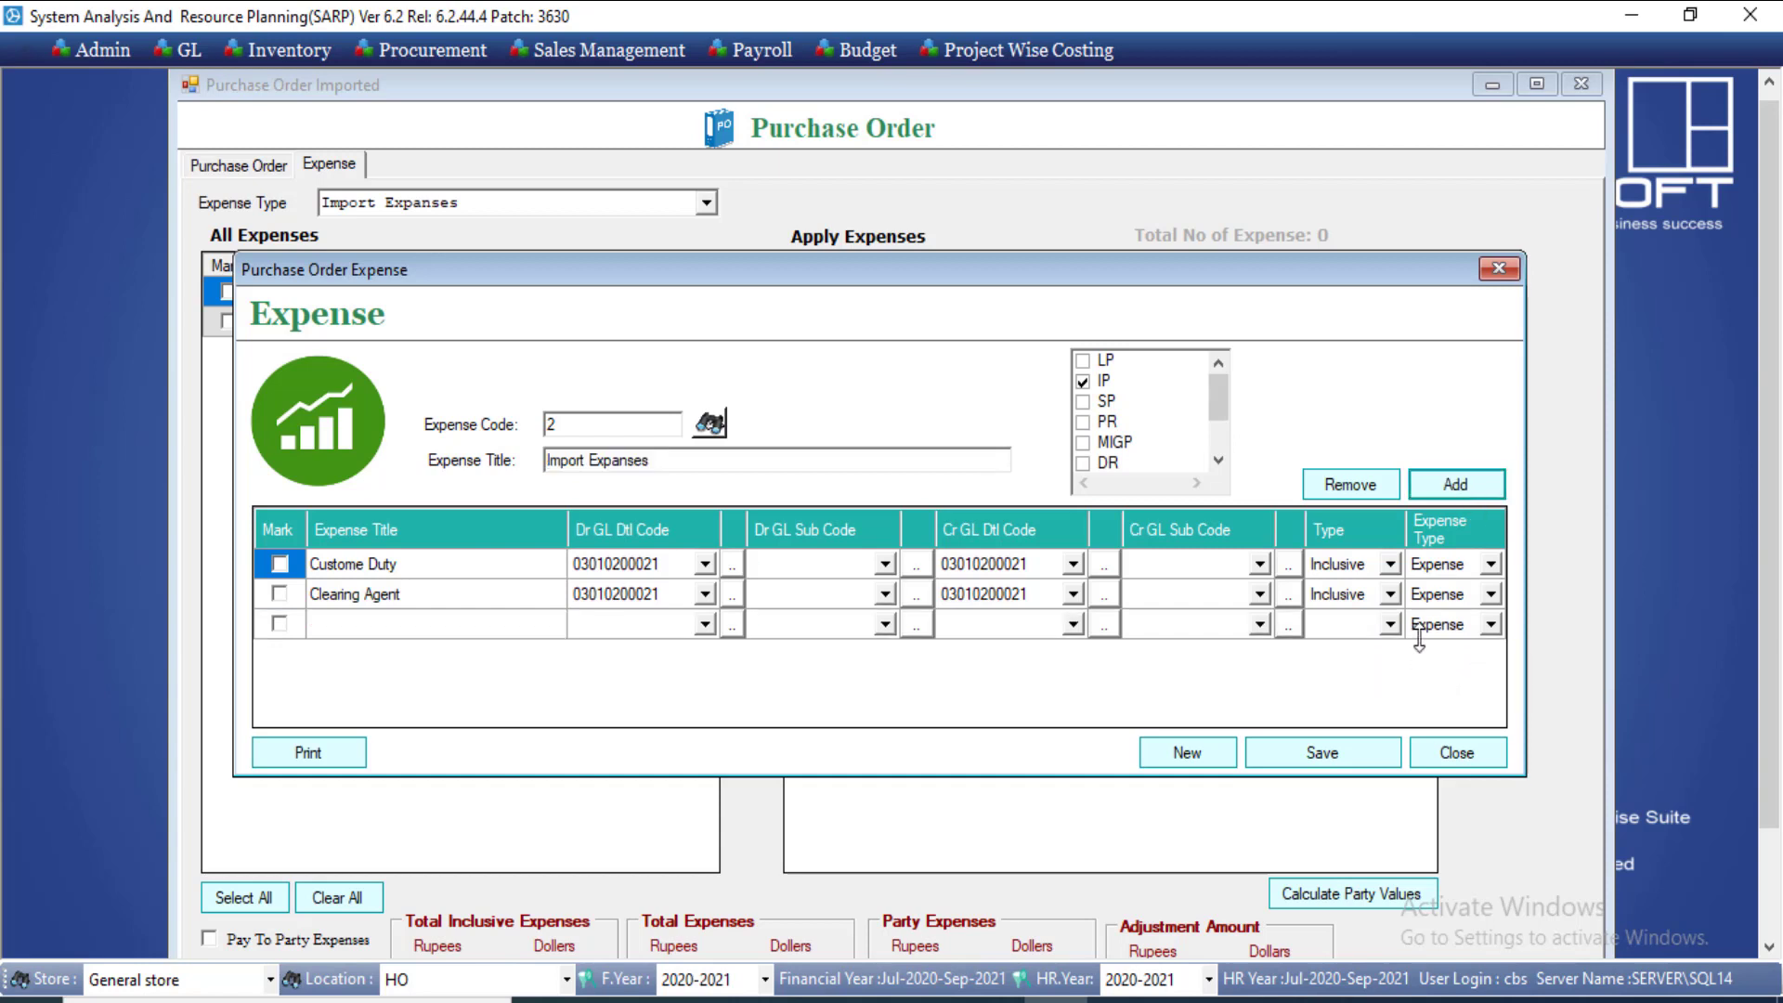
# Step: Check the Type of Custome Duty and Clearing Agent, keeping both Inclusive
pyautogui.click(333, 596)
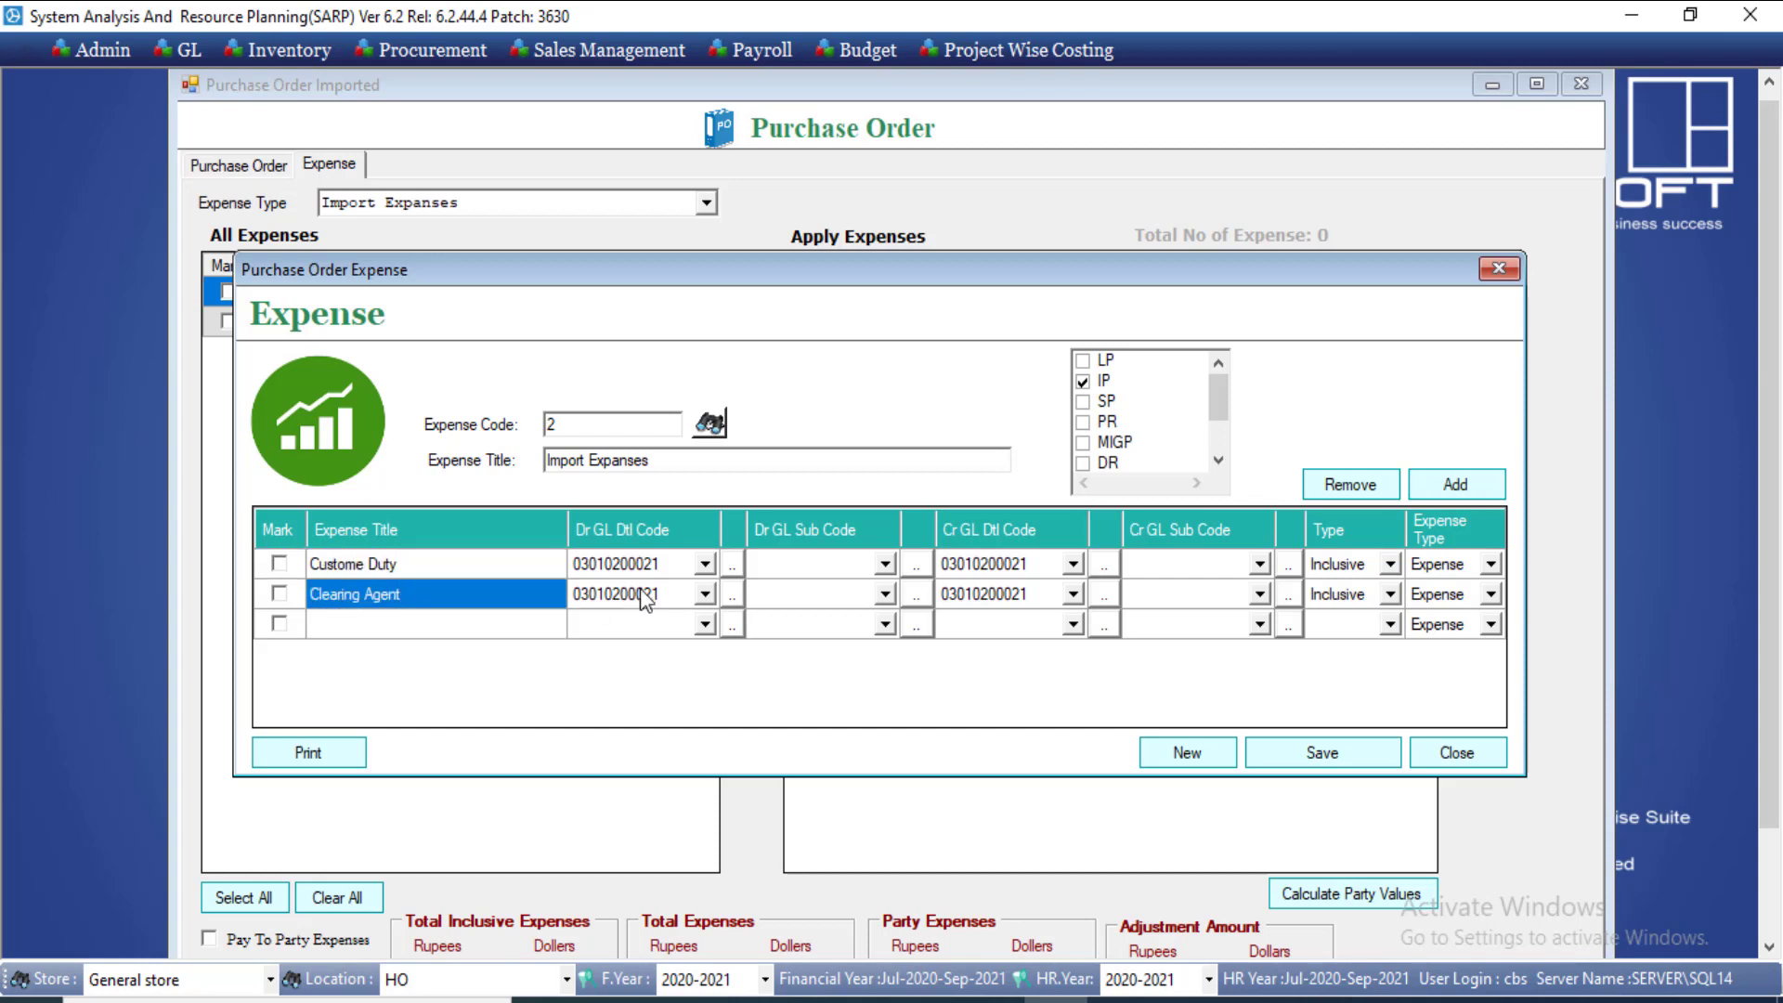
pyautogui.click(1453, 569)
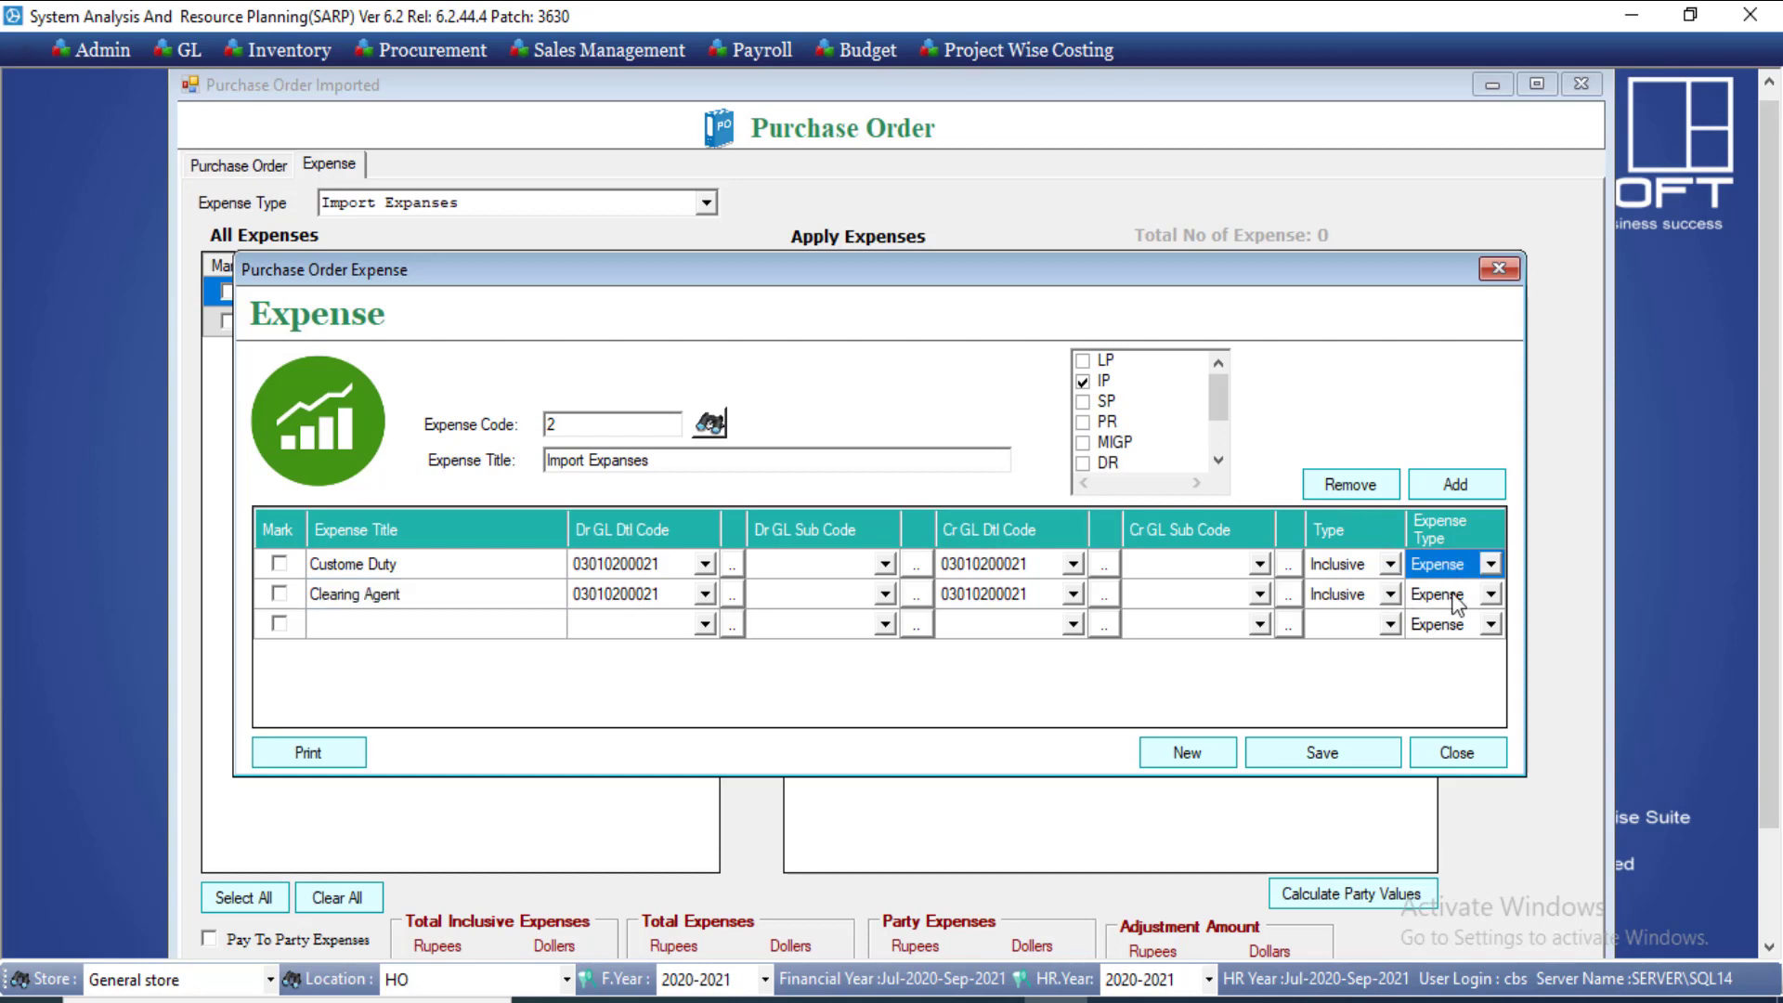
pyautogui.click(1452, 583)
pyautogui.click(1455, 599)
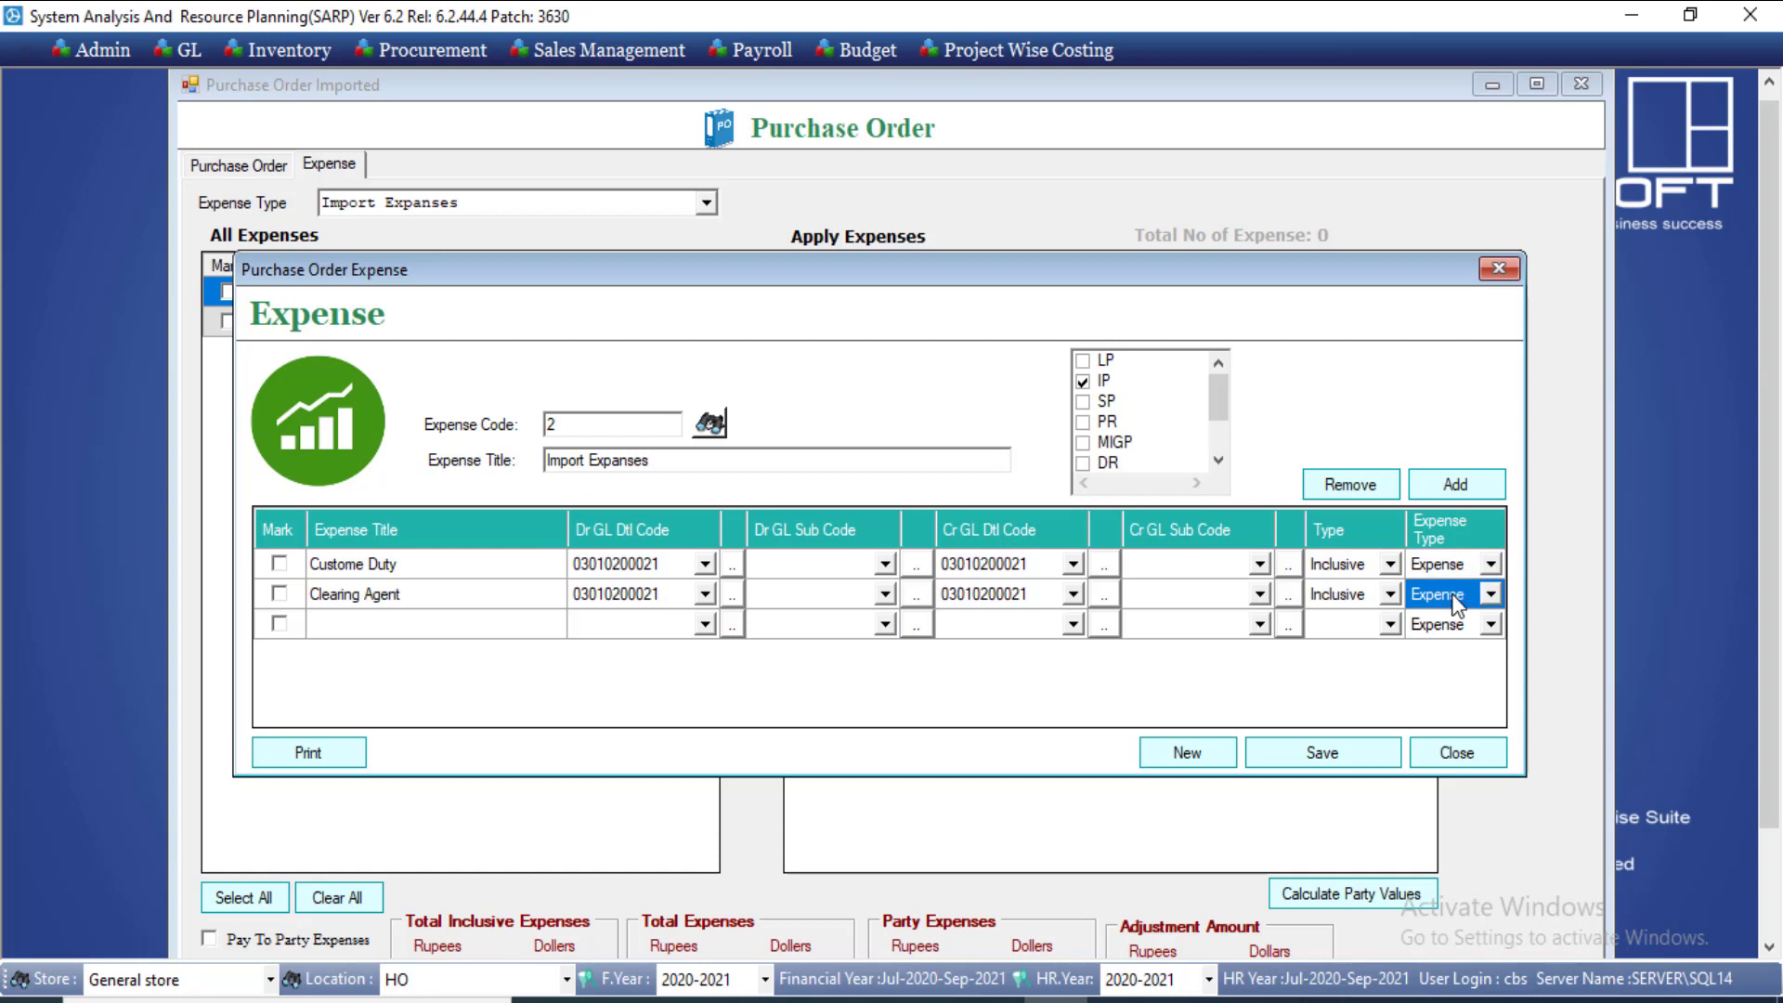
pyautogui.click(1357, 570)
pyautogui.click(1358, 572)
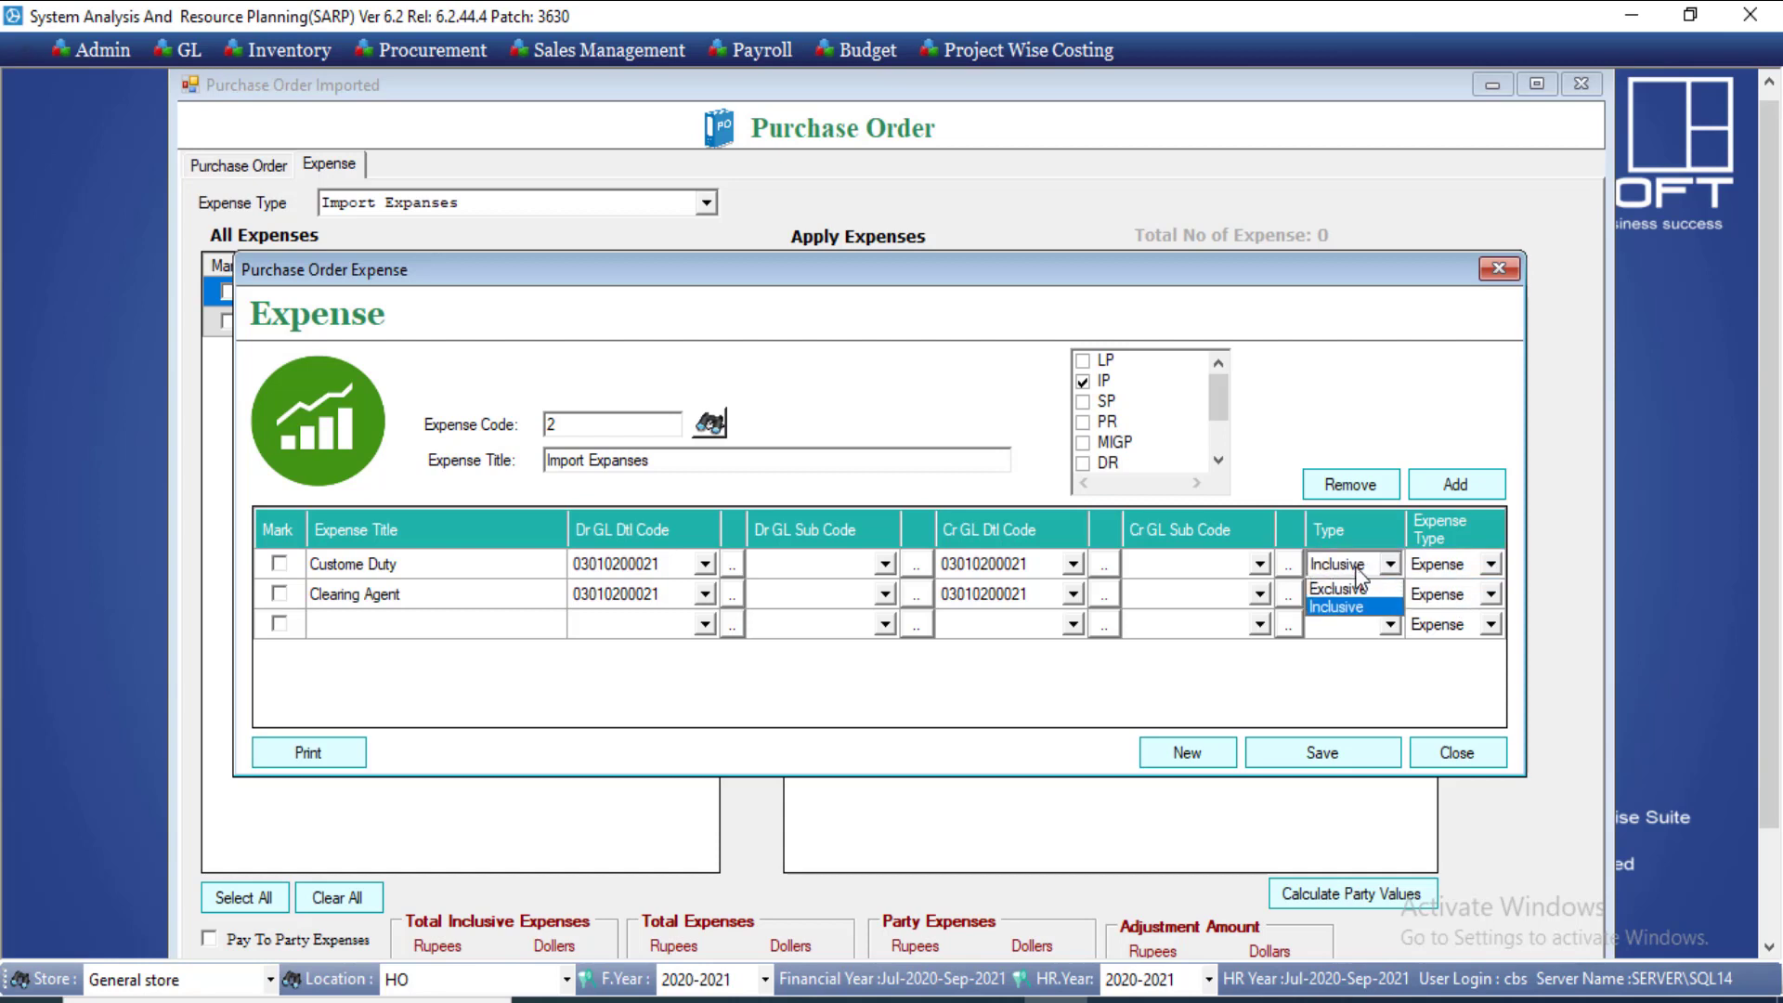
pyautogui.click(1358, 571)
pyautogui.click(1362, 613)
pyautogui.click(1362, 613)
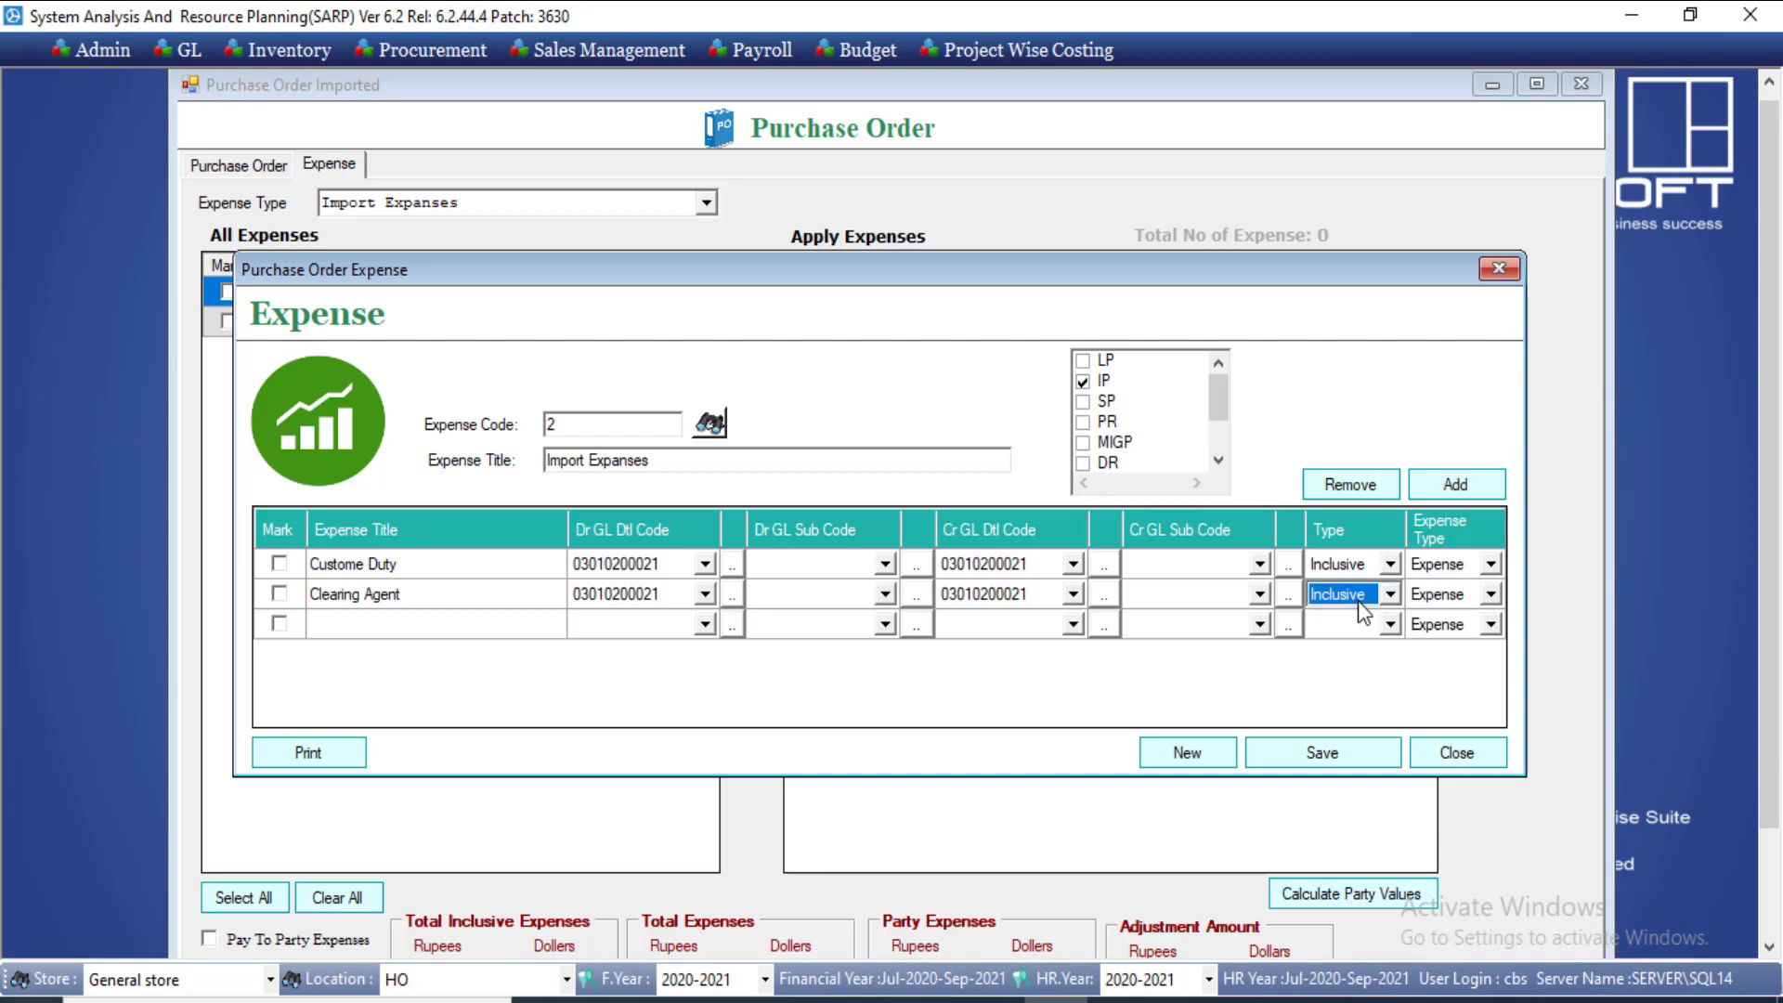
pyautogui.click(1362, 594)
# Step: Review Custome Duty and Clearing Agent lines, confirming both remain Inclusive
pyautogui.moveTo(410, 560); pyautogui.dragTo(1249, 597)
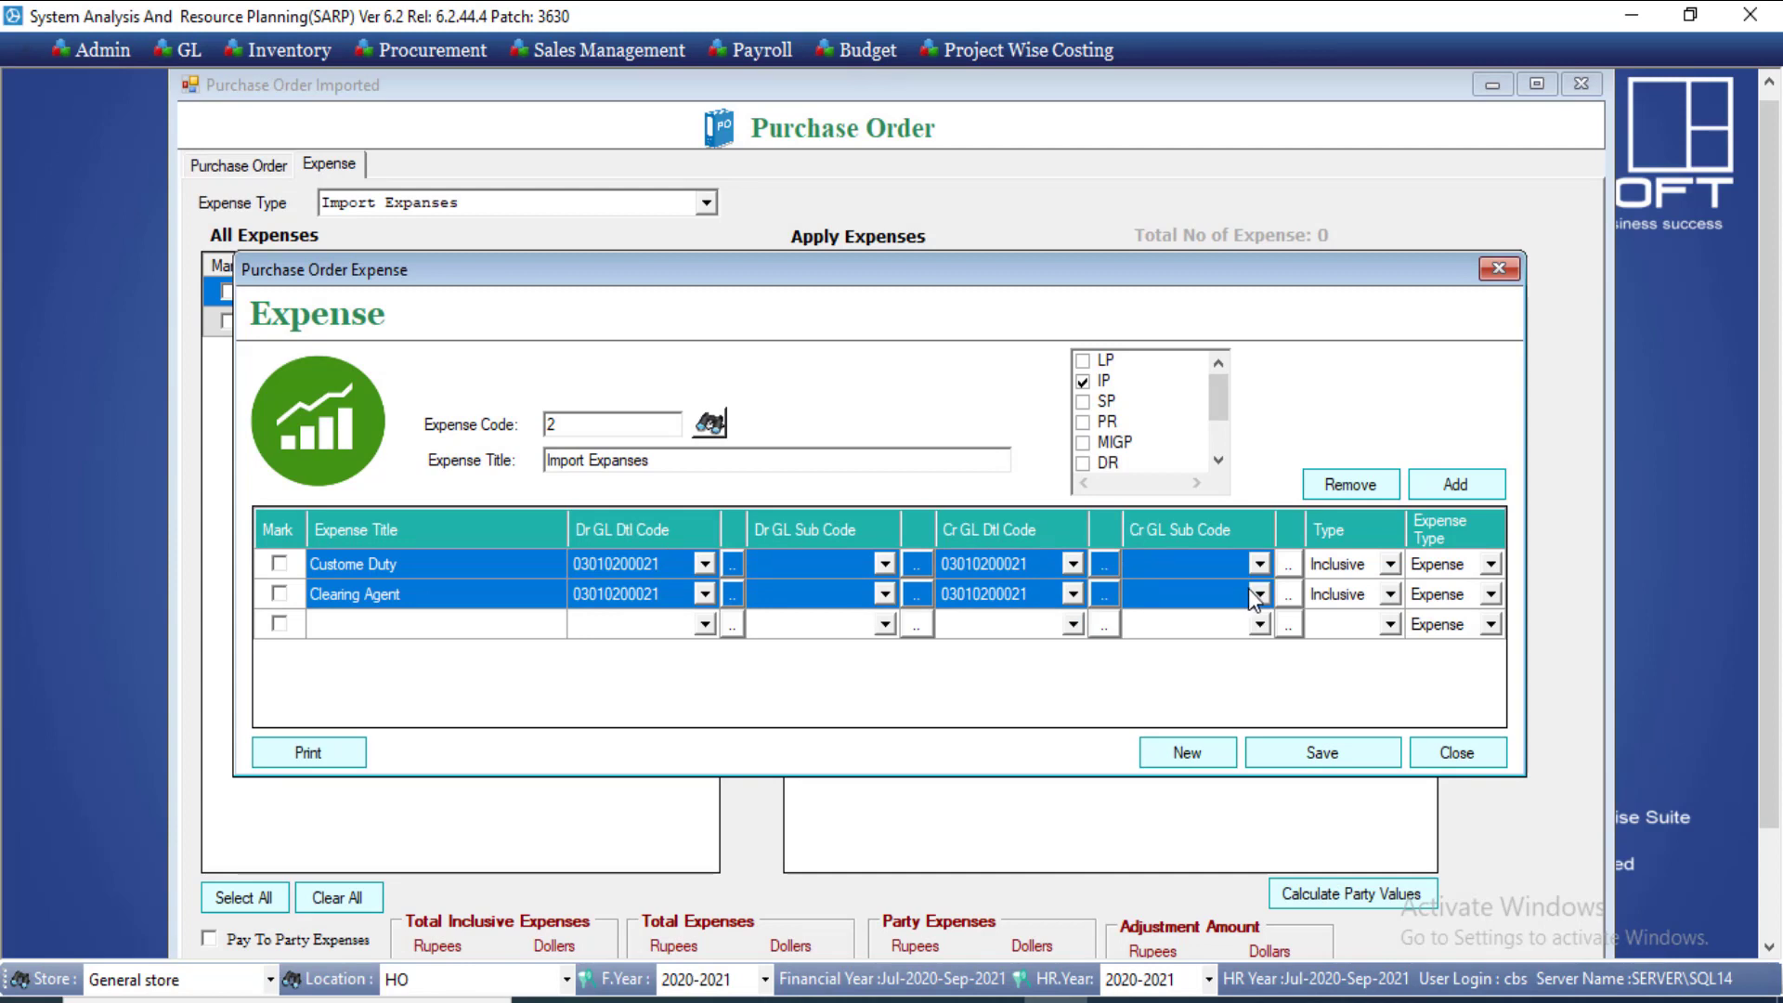
pyautogui.click(1337, 563)
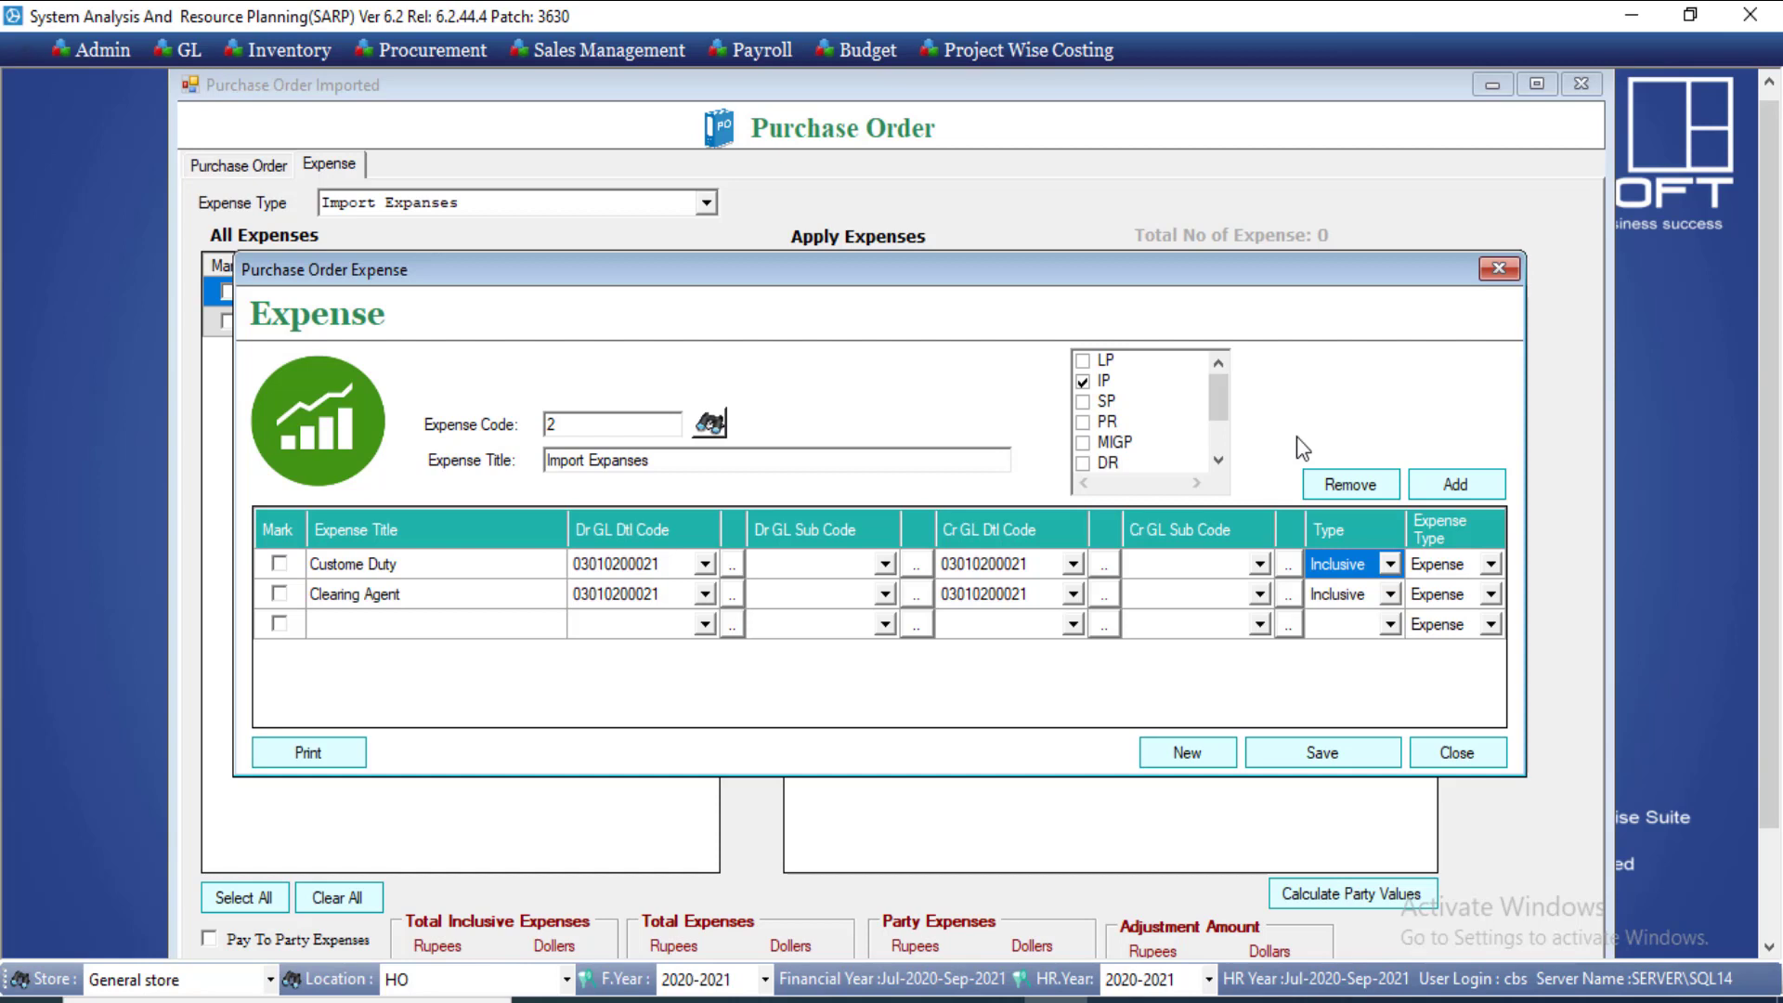
pyautogui.click(1345, 599)
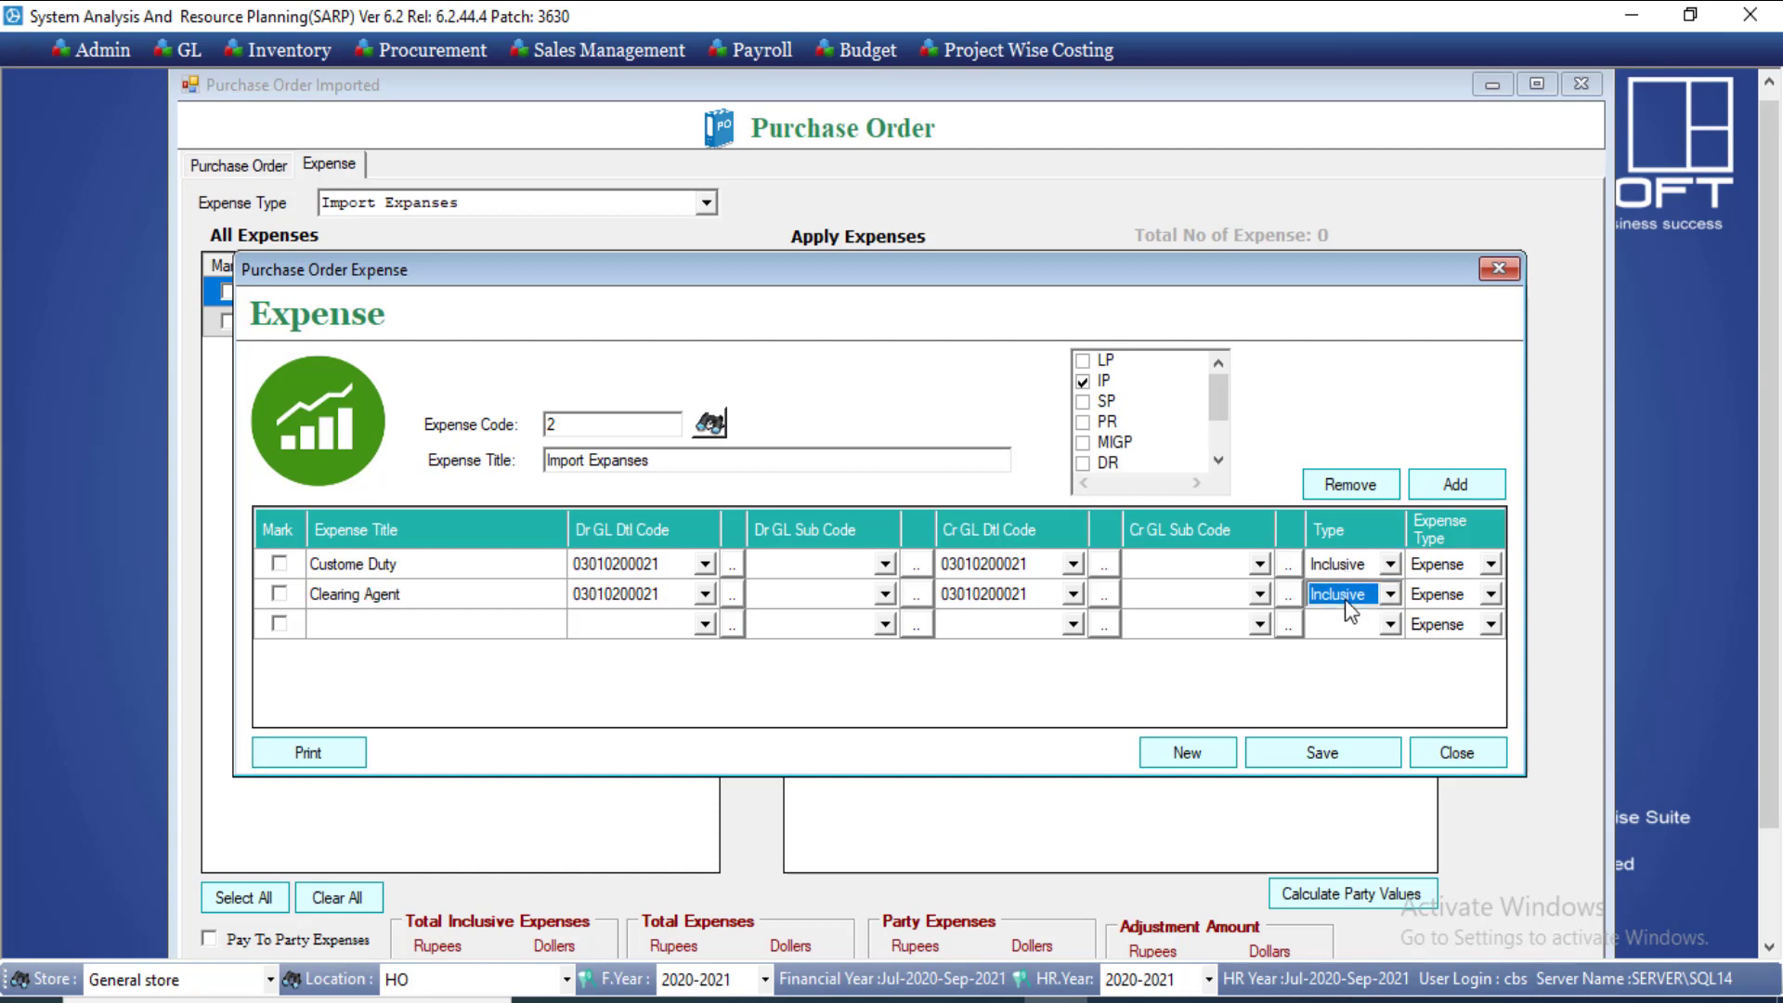
pyautogui.click(1344, 599)
pyautogui.click(1345, 652)
pyautogui.moveTo(656, 569); pyautogui.dragTo(655, 584)
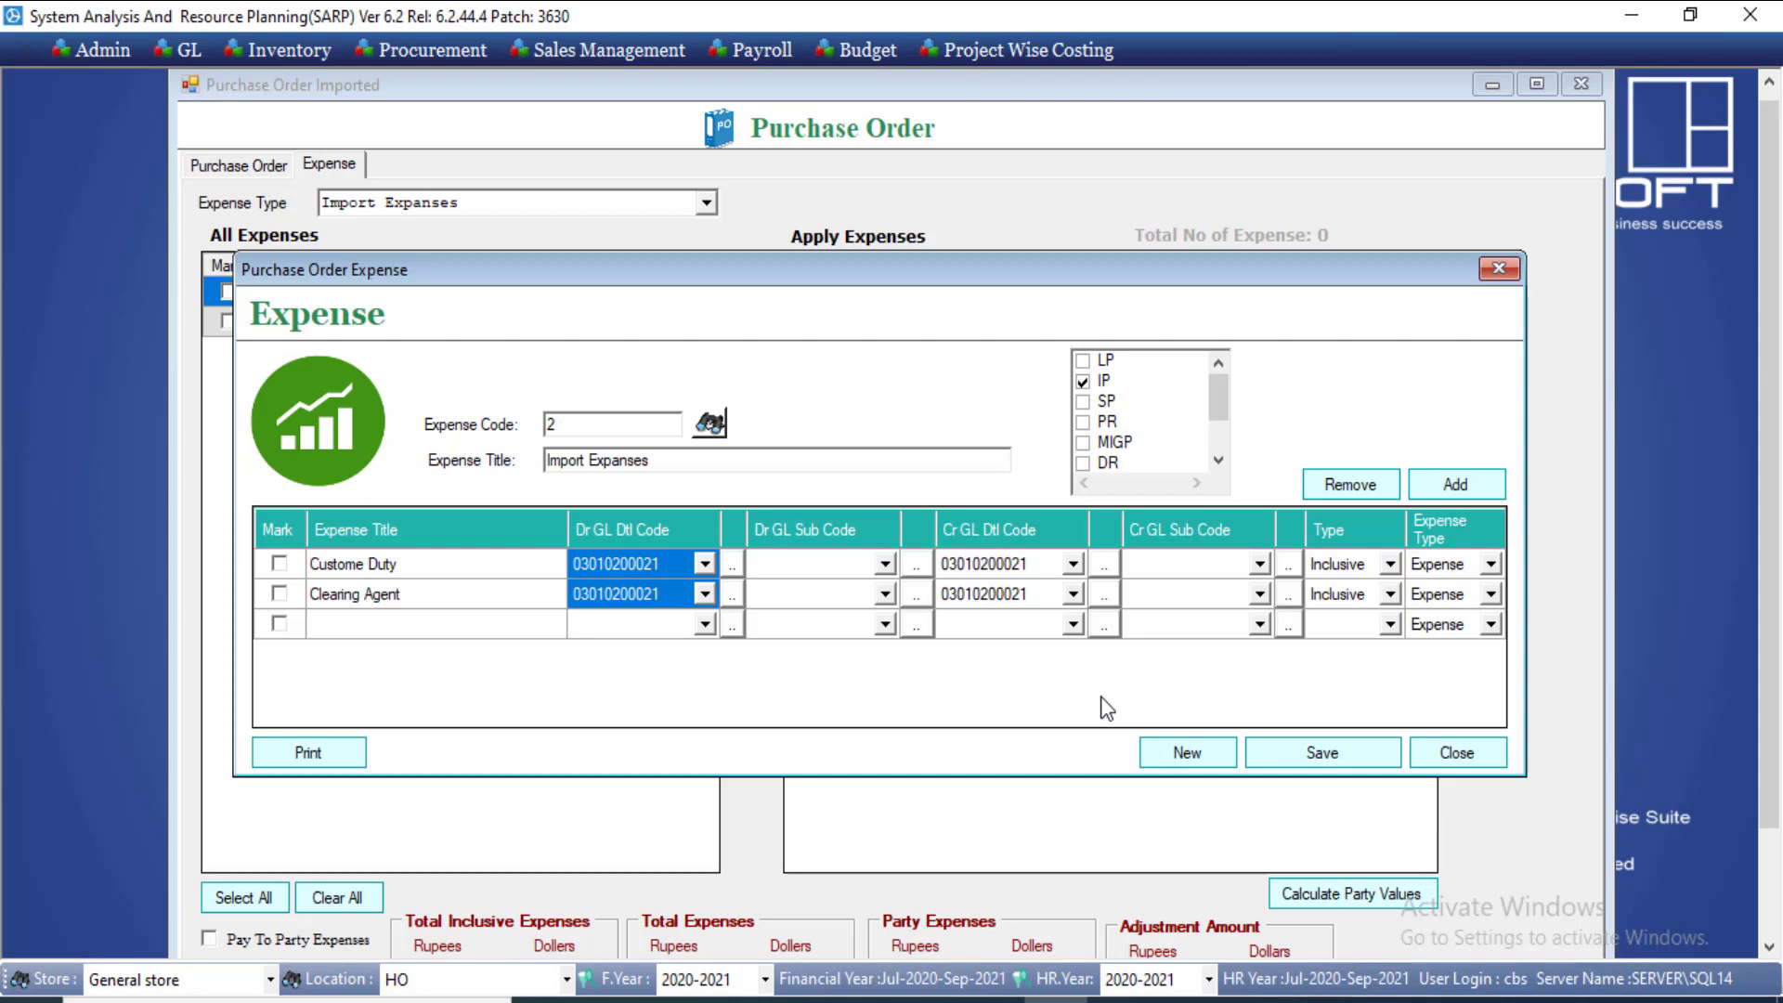
pyautogui.click(648, 562)
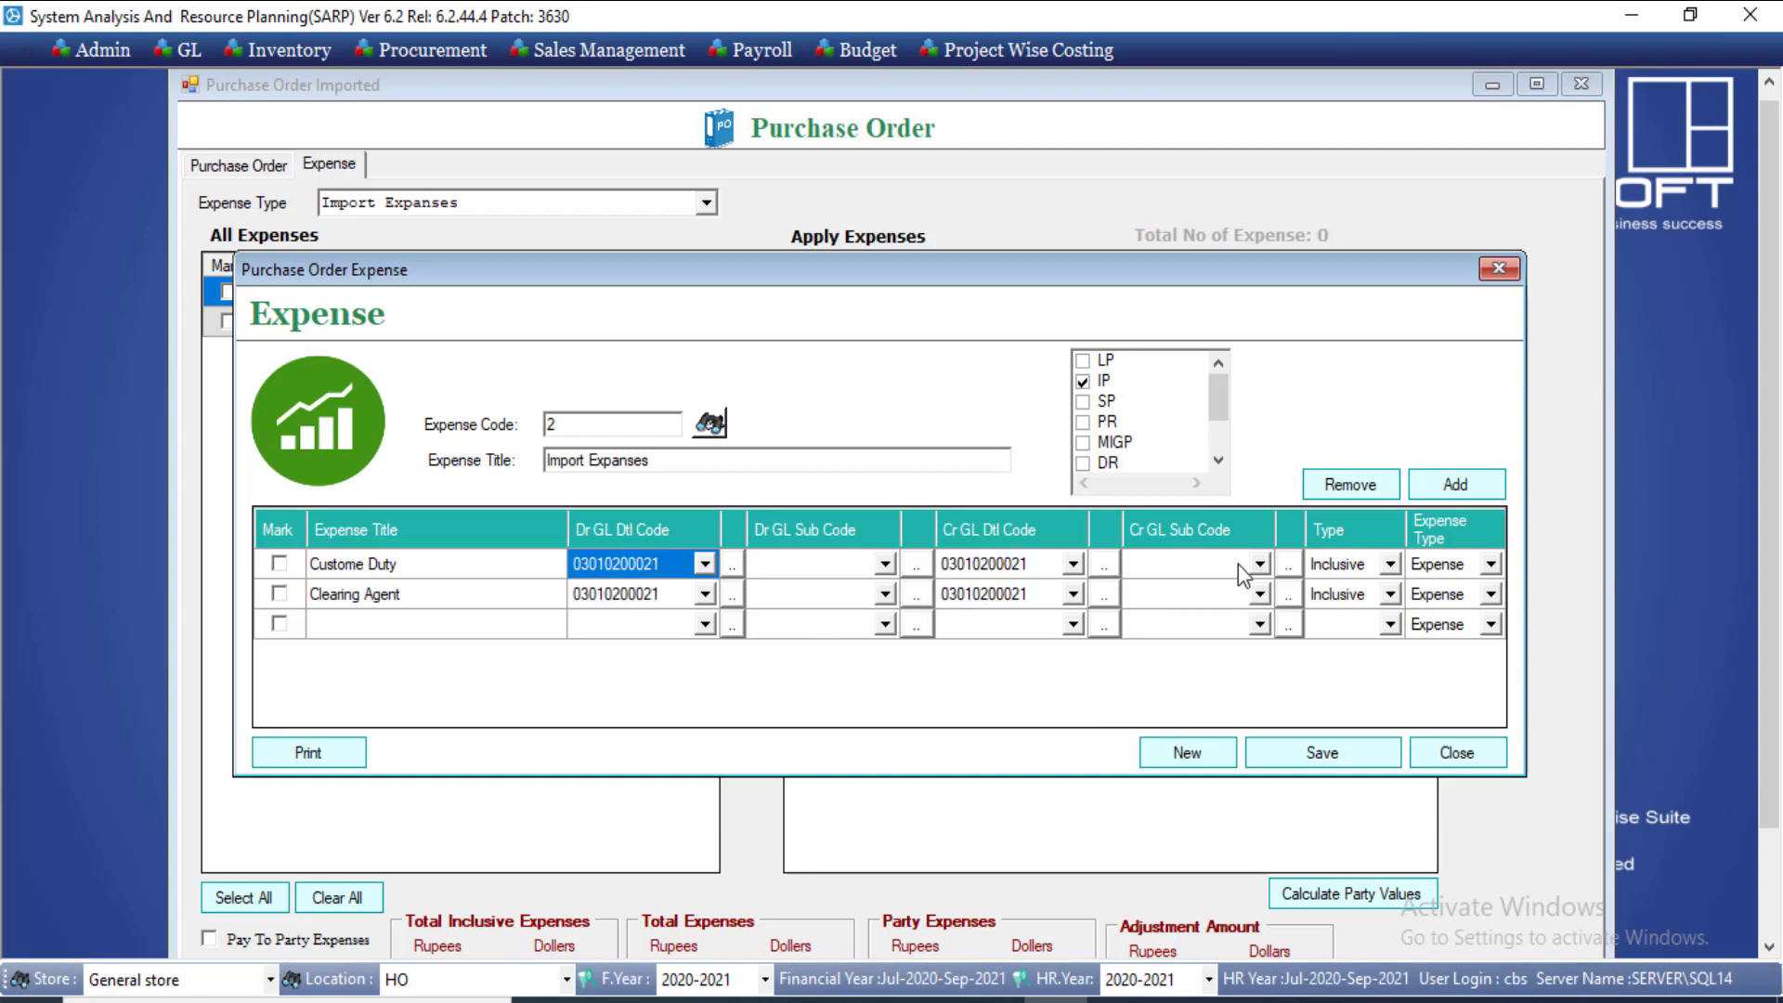
pyautogui.click(1342, 565)
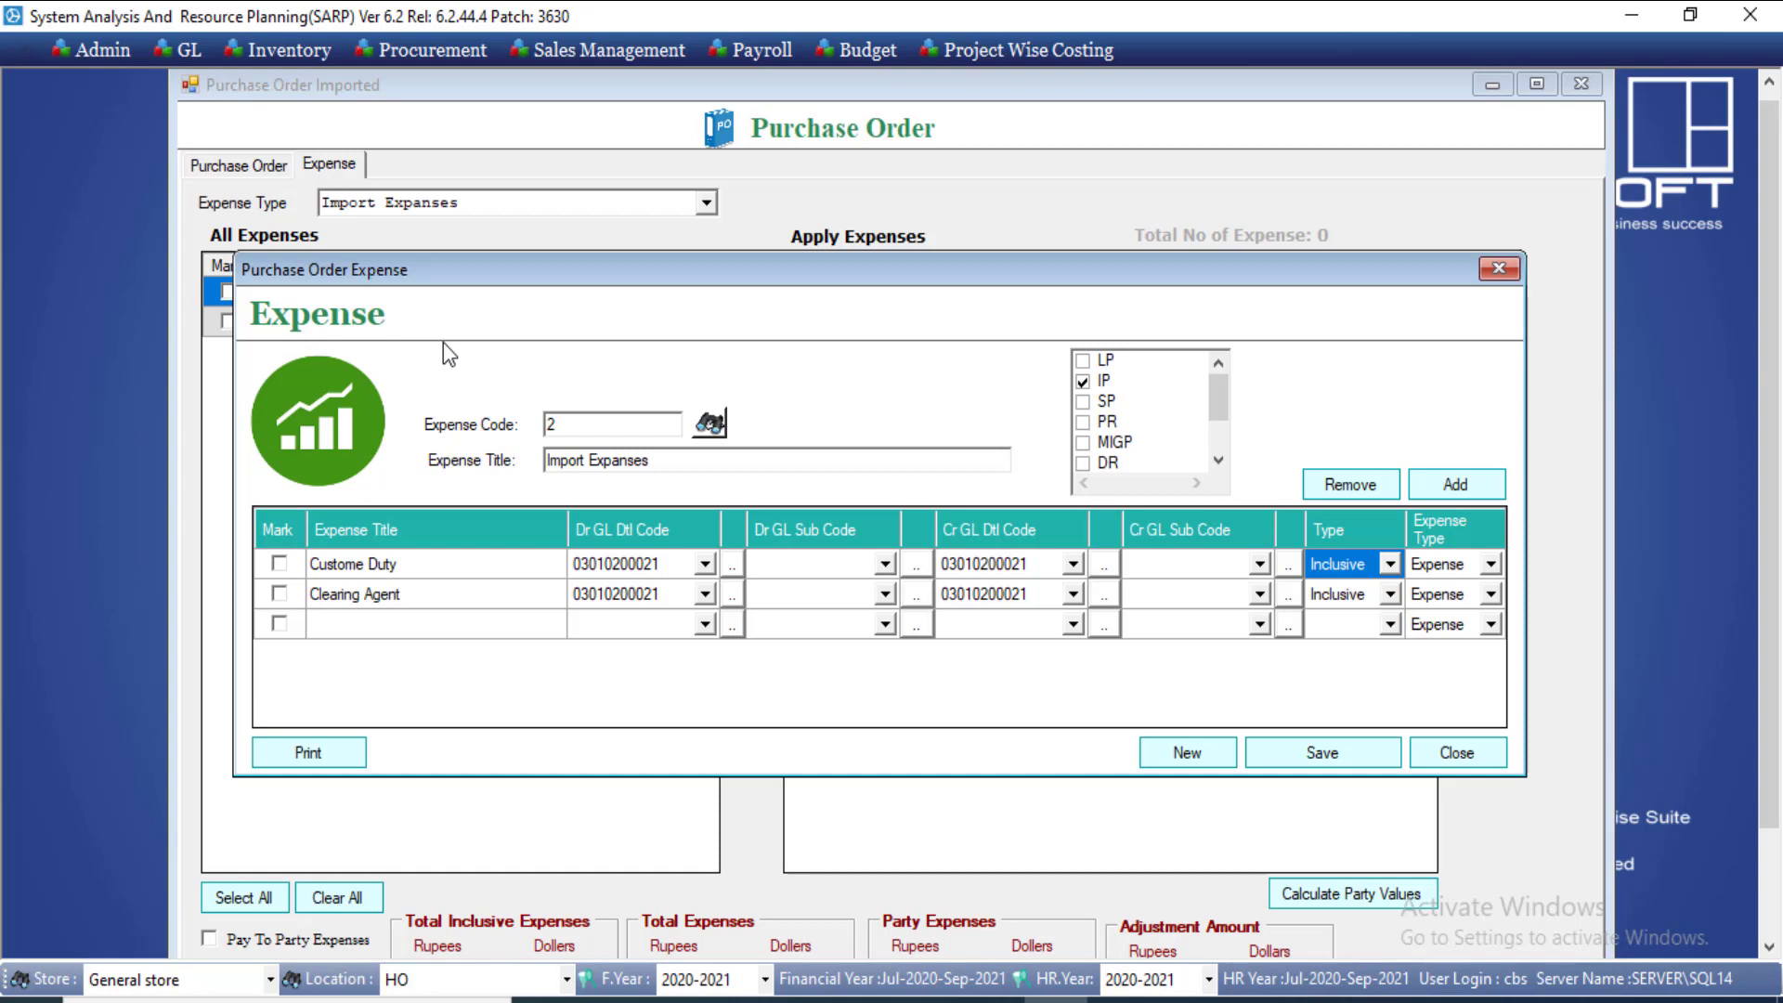
pyautogui.click(660, 567)
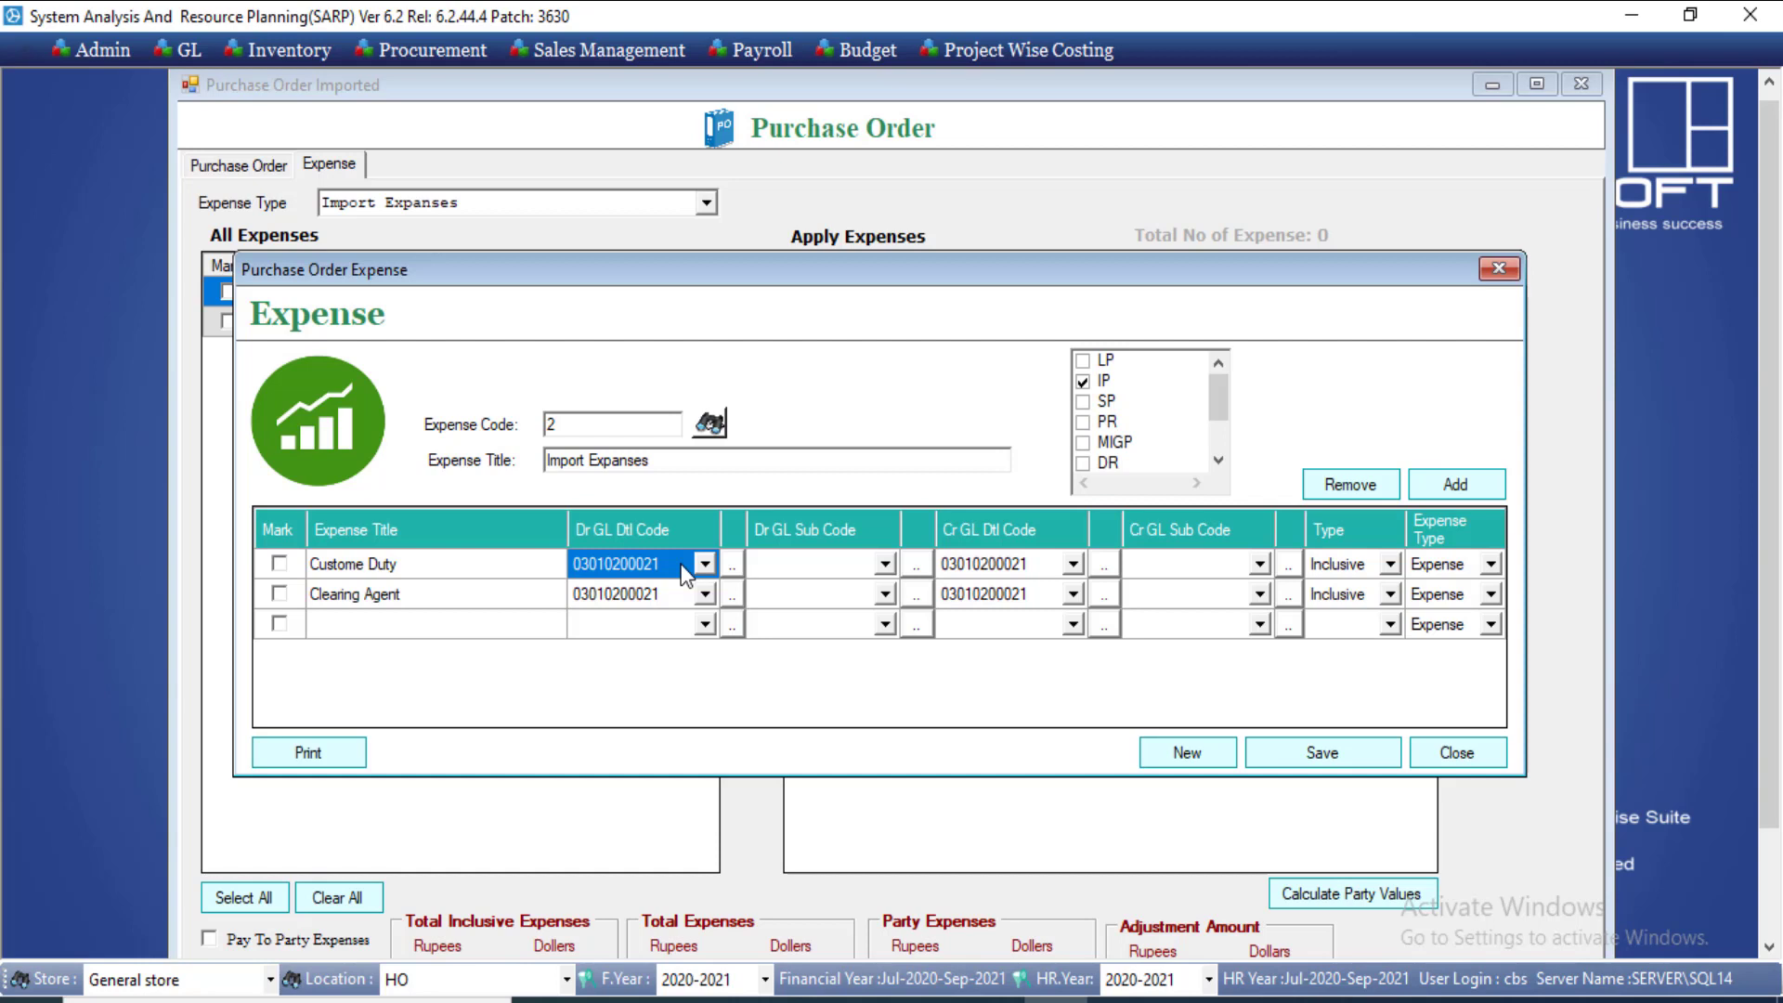
pyautogui.click(667, 599)
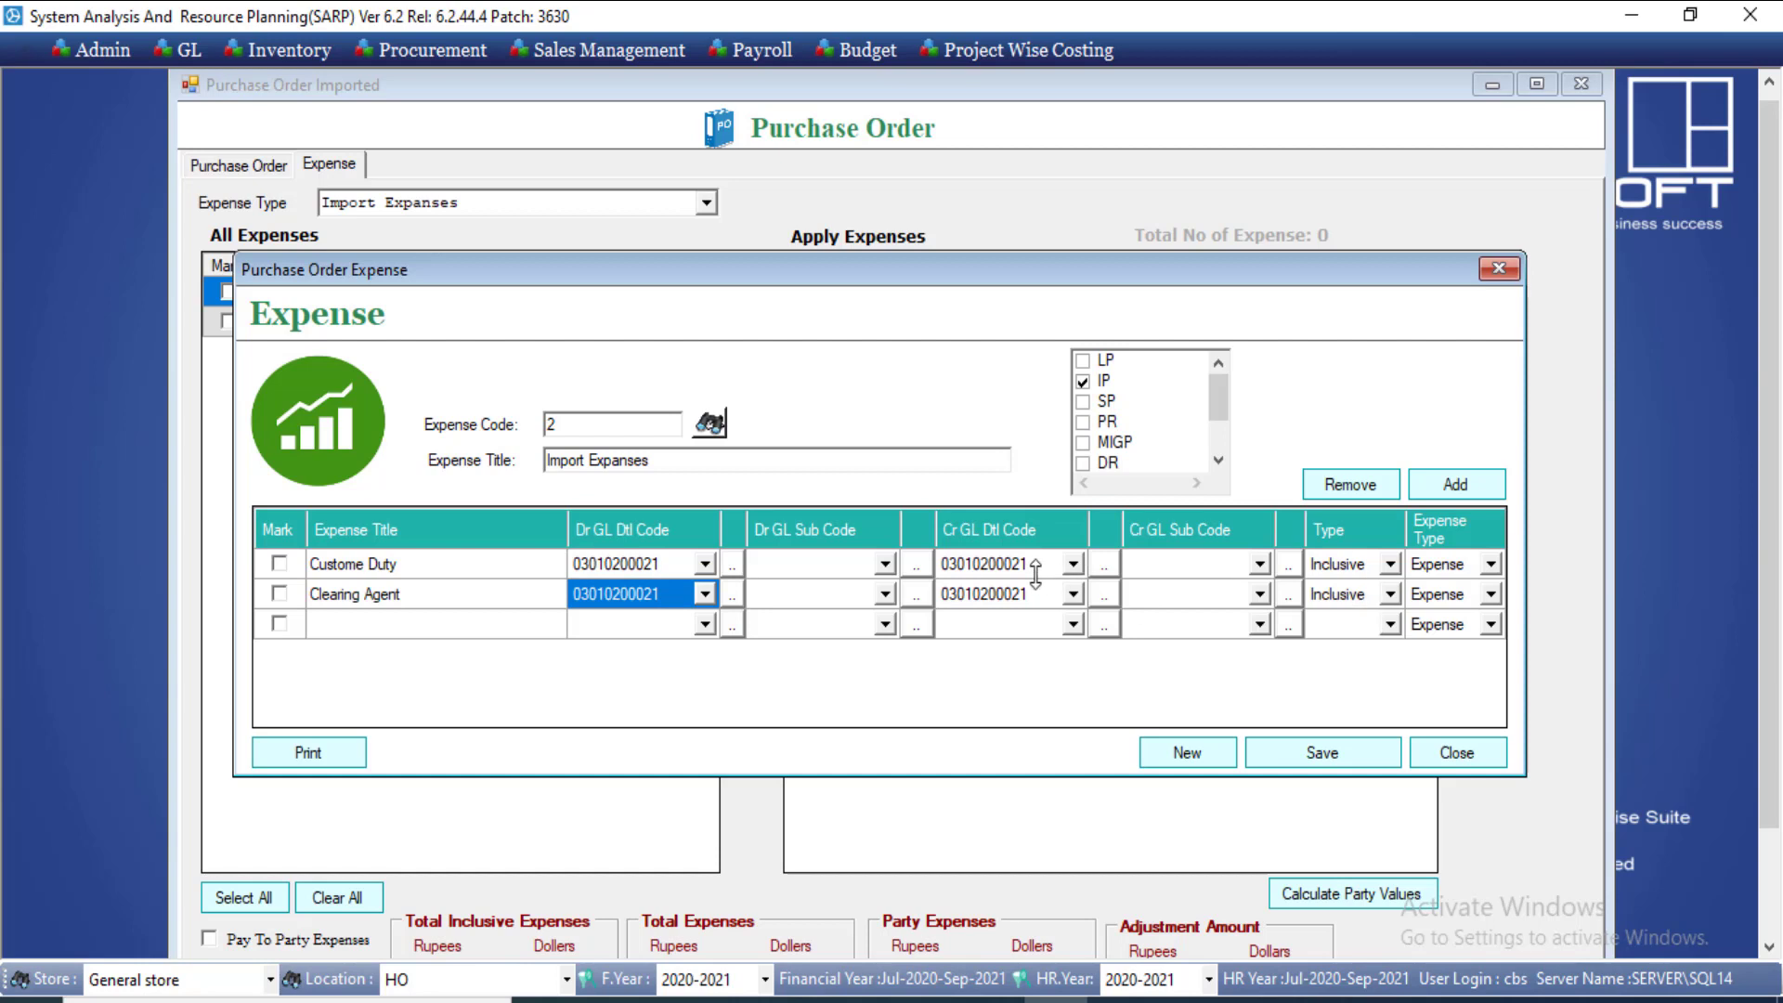
pyautogui.click(845, 557)
pyautogui.click(845, 557)
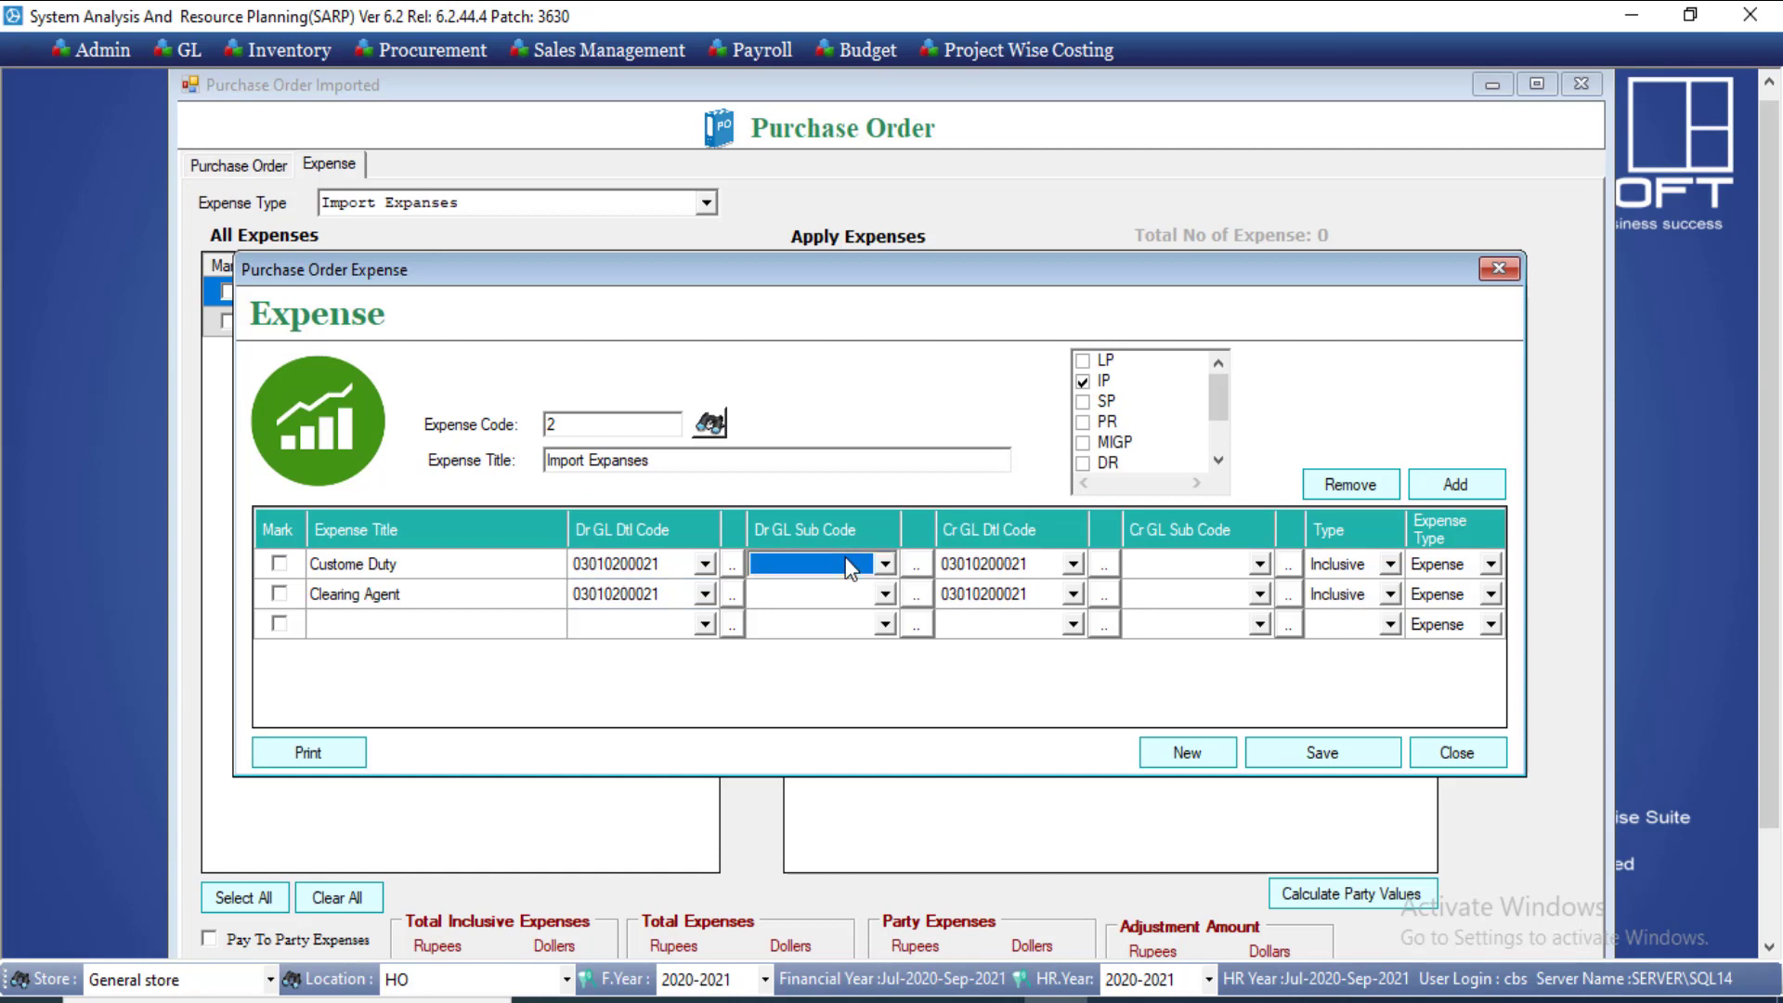
pyautogui.click(845, 561)
pyautogui.click(985, 570)
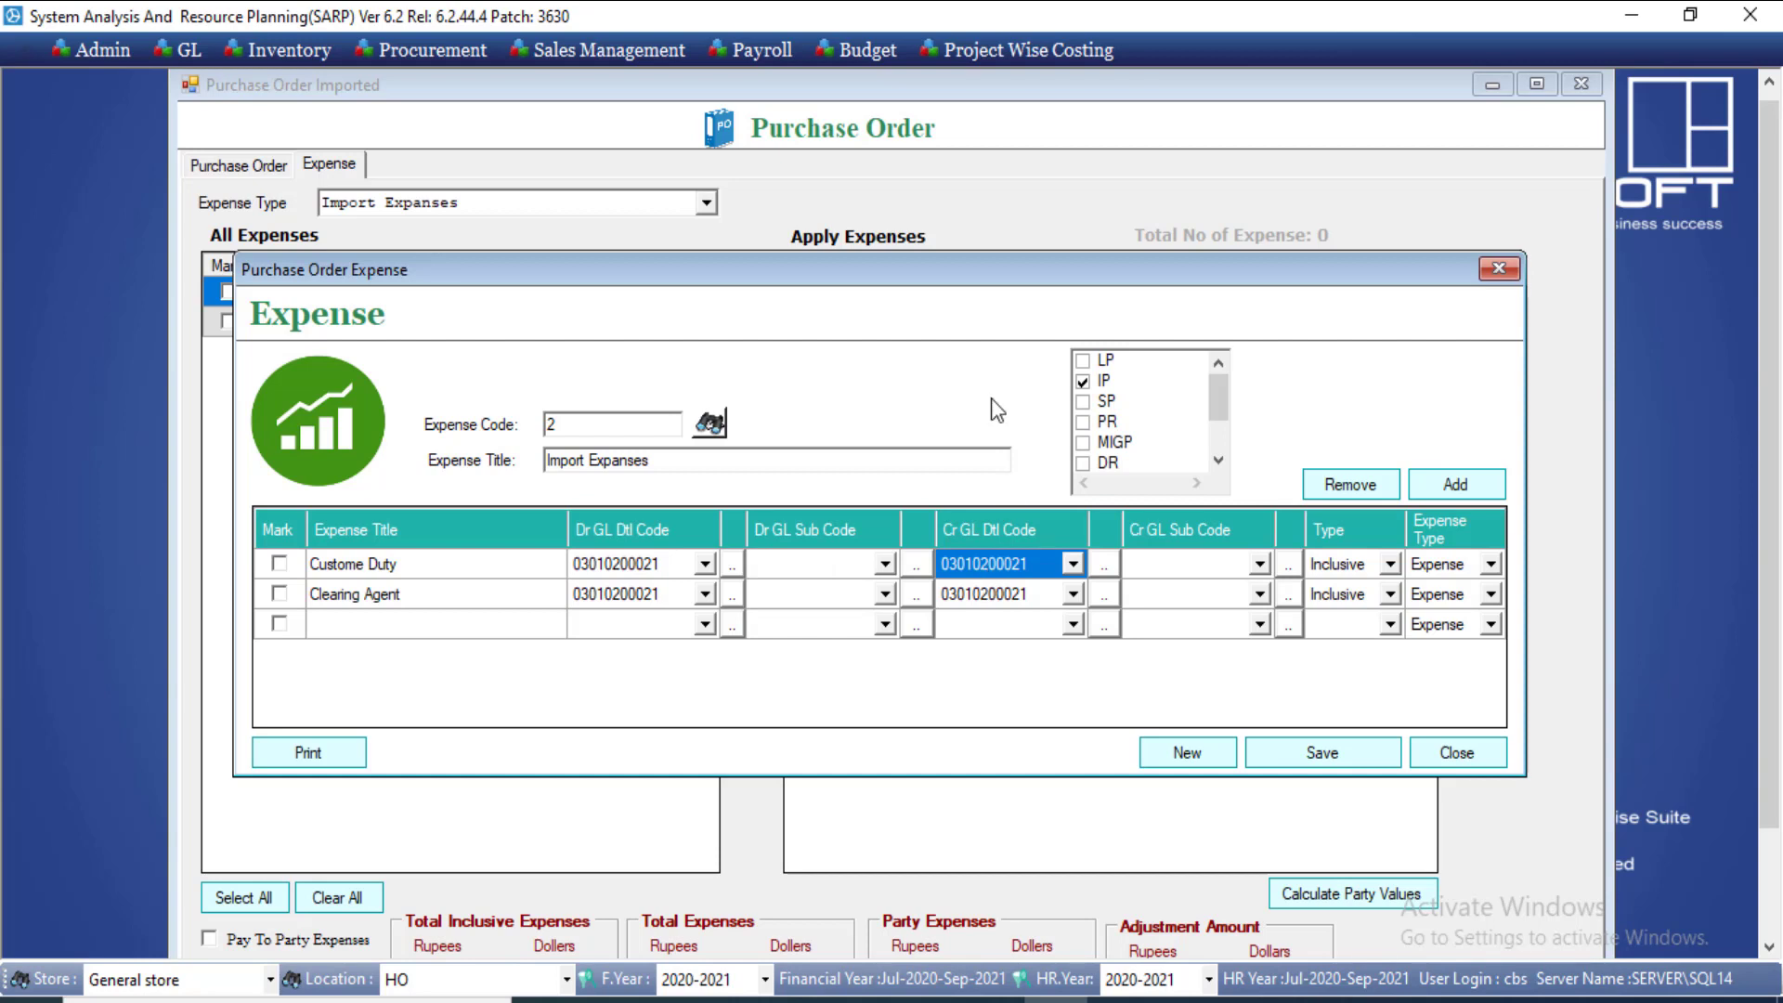
pyautogui.click(968, 237)
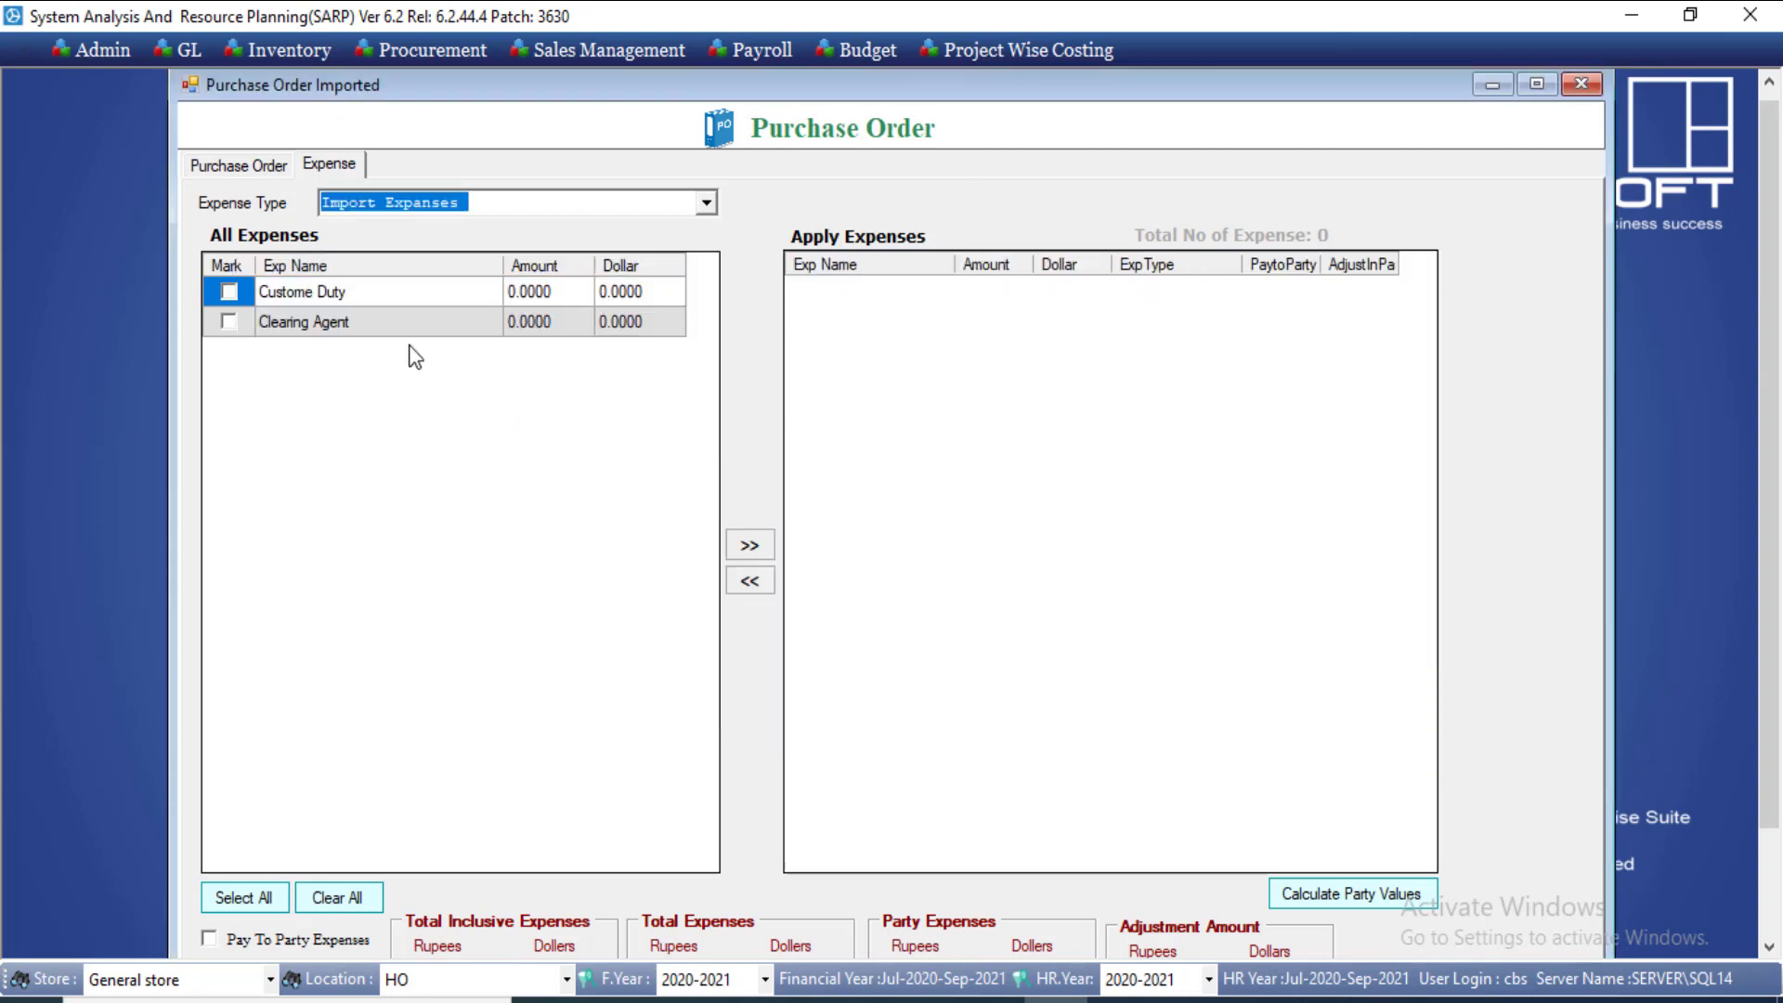
# Step: Mark Custome Duty at 10 dollars and Clearing Agent at 30 dollars, and apply them
pyautogui.click(227, 292)
pyautogui.click(228, 323)
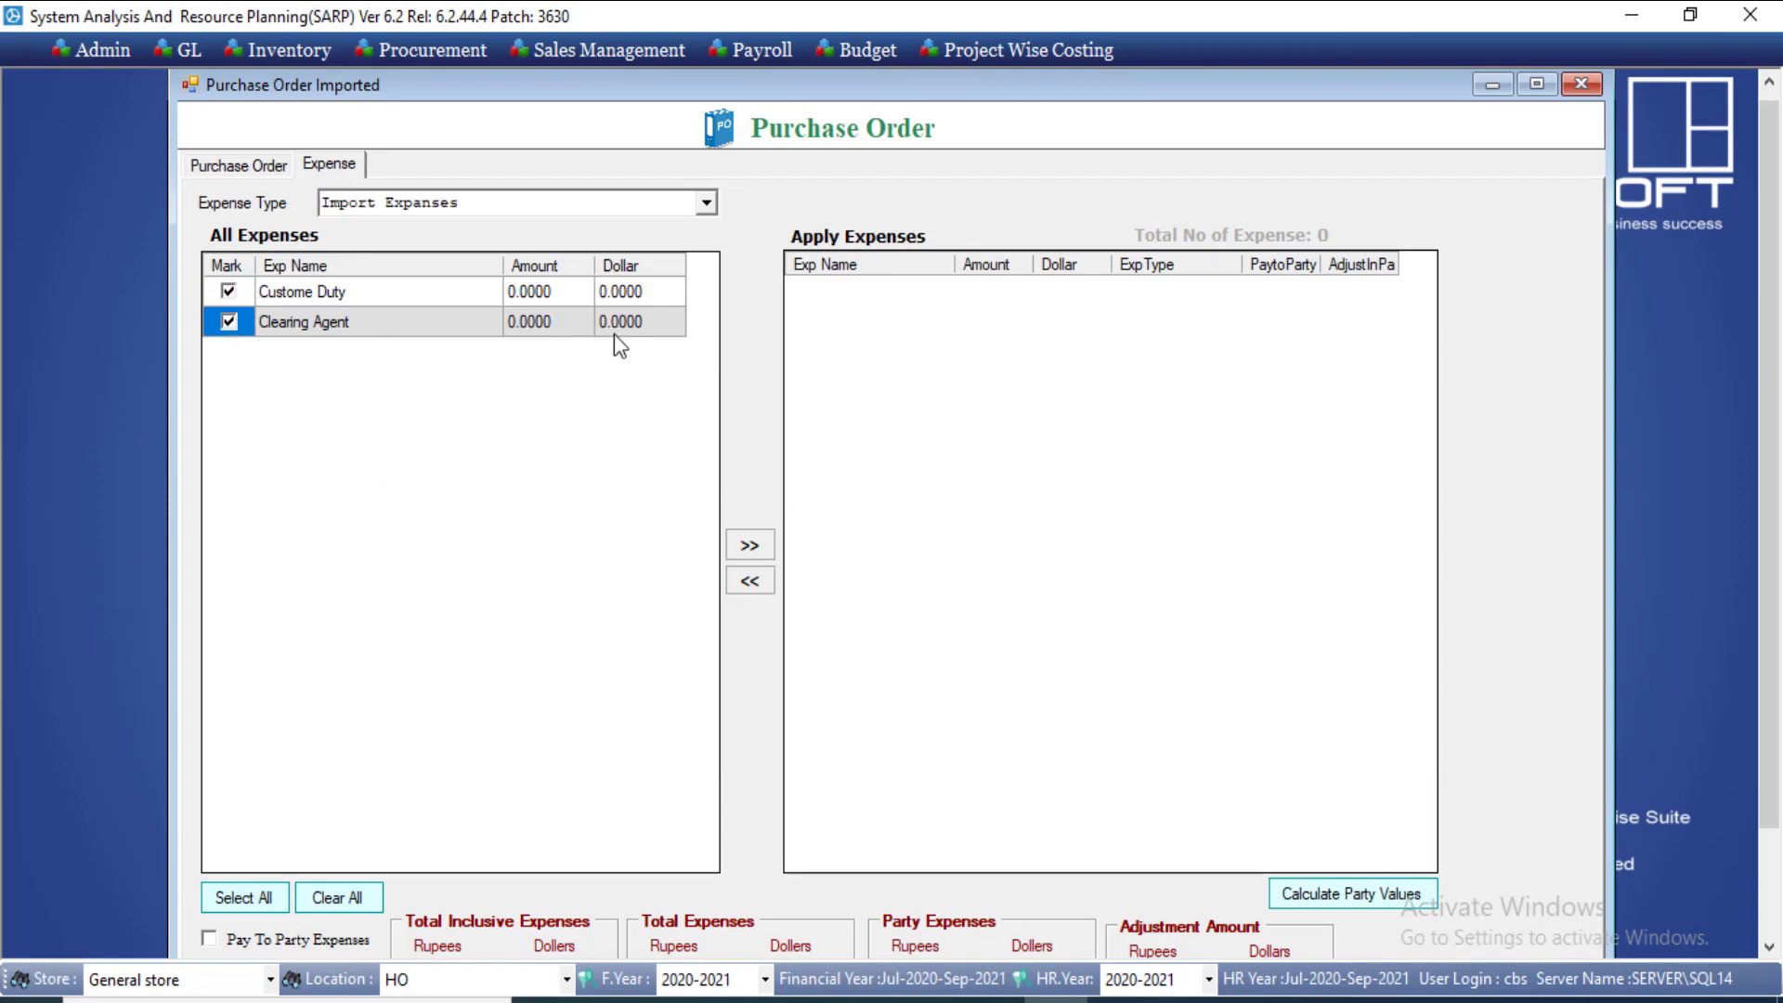
pyautogui.click(621, 292)
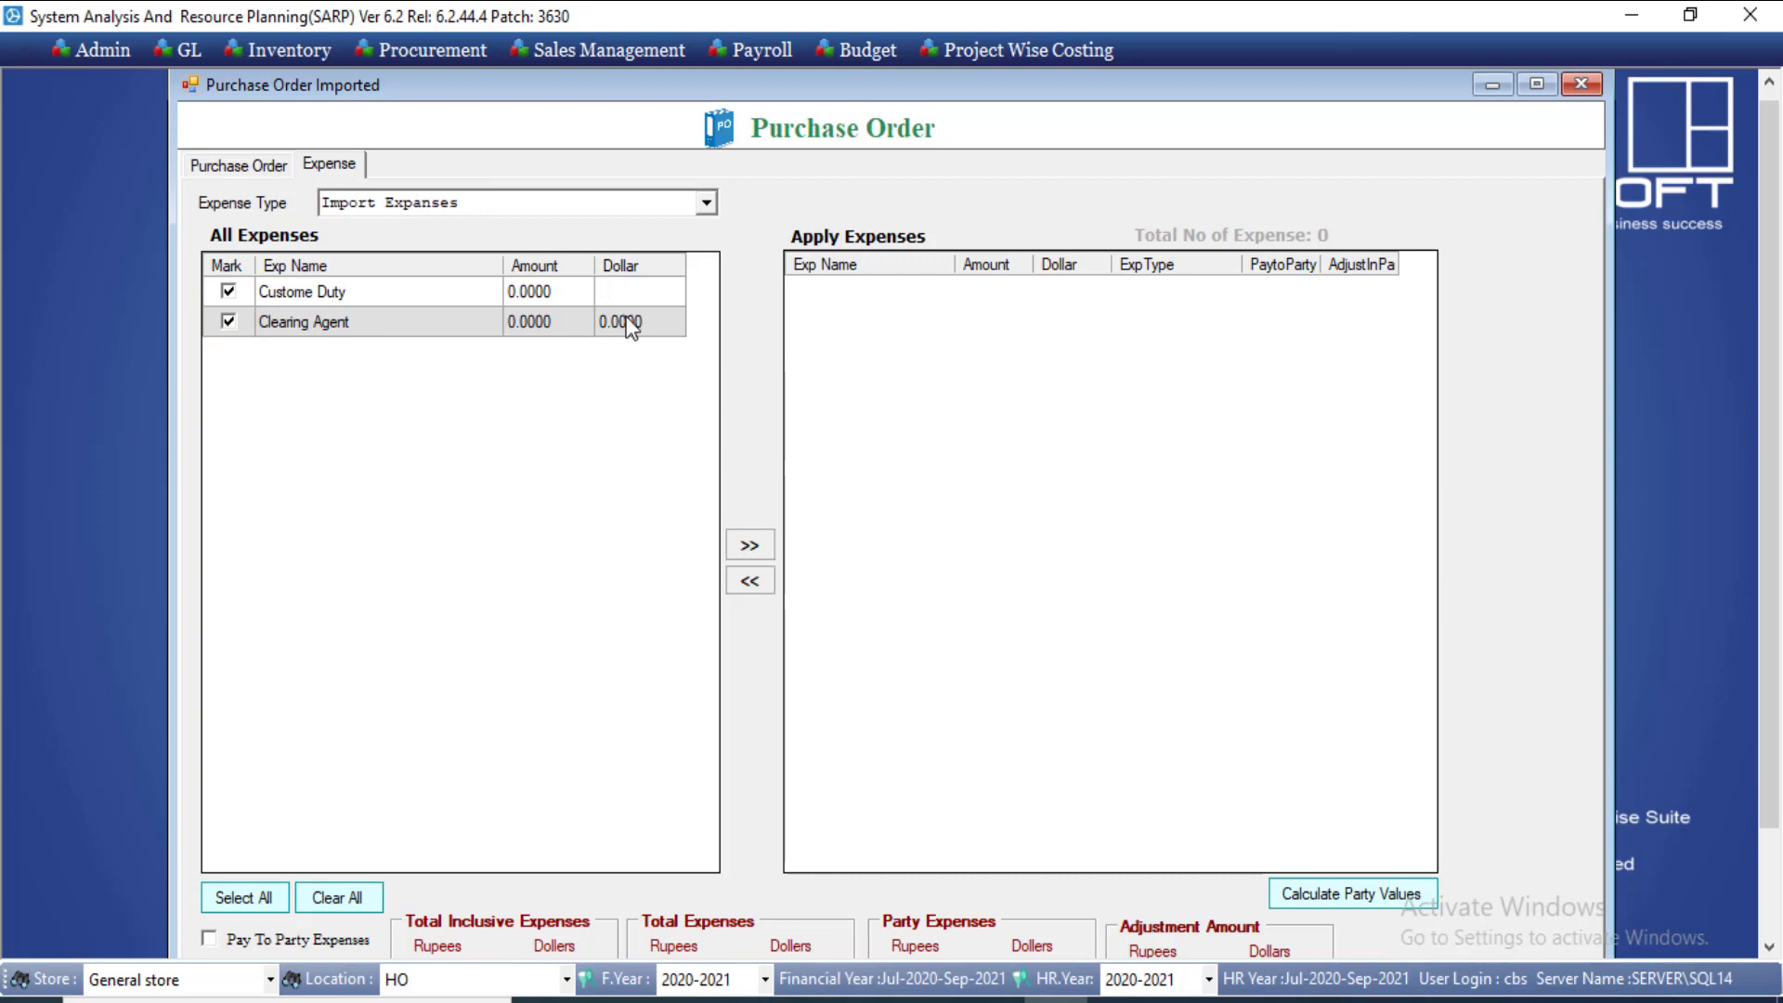
pyautogui.click(631, 322)
pyautogui.write('30')
pyautogui.click(549, 327)
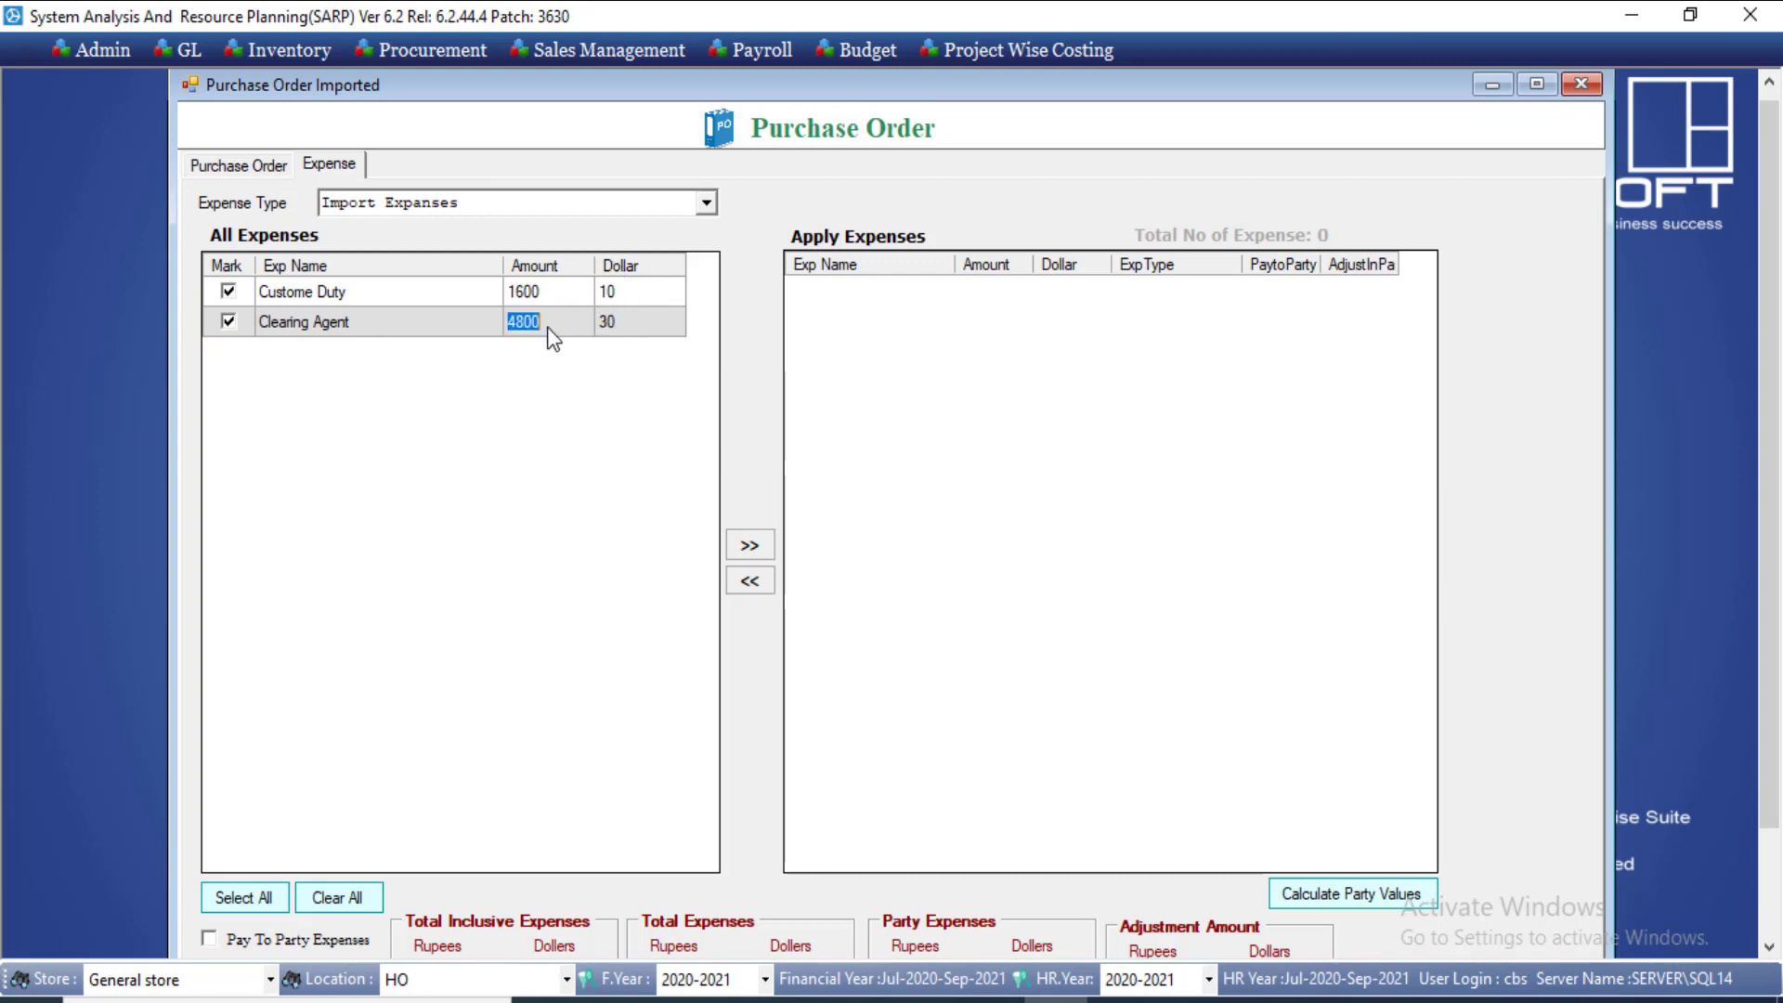
pyautogui.click(665, 327)
pyautogui.click(761, 545)
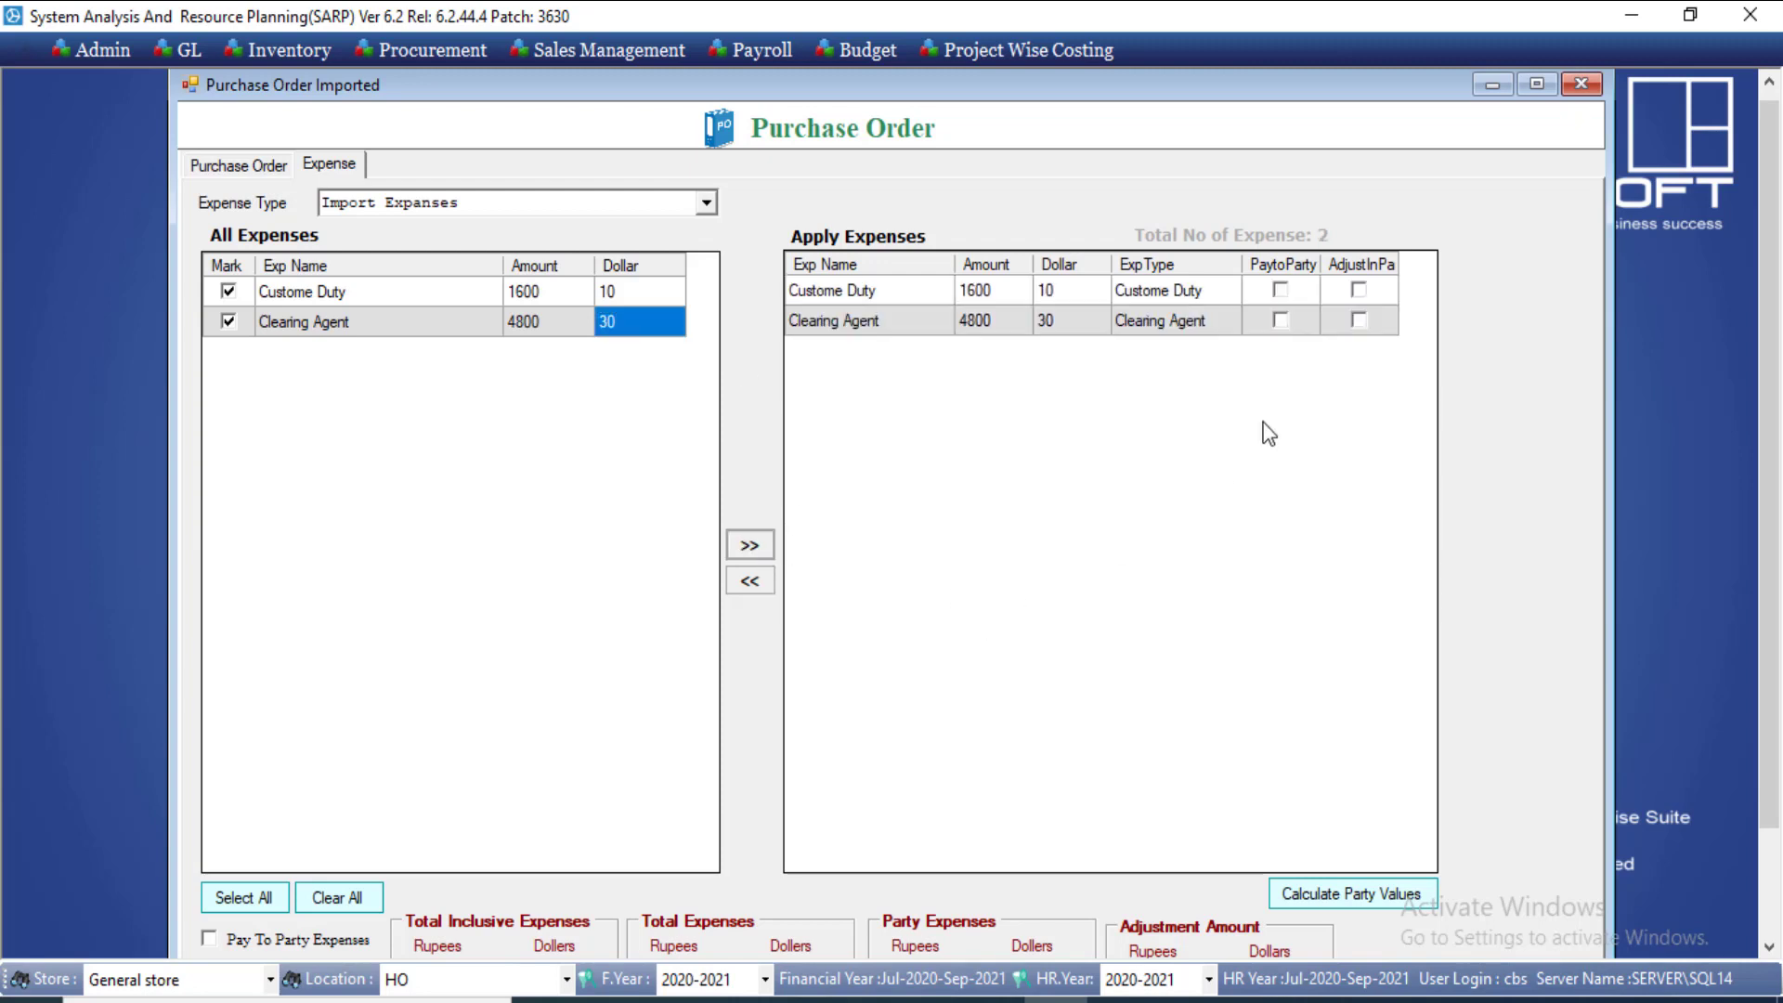
# Step: Make Custome Duty the pay-to-party expense instead of Clearing Agent
pyautogui.click(1279, 320)
pyautogui.click(1279, 291)
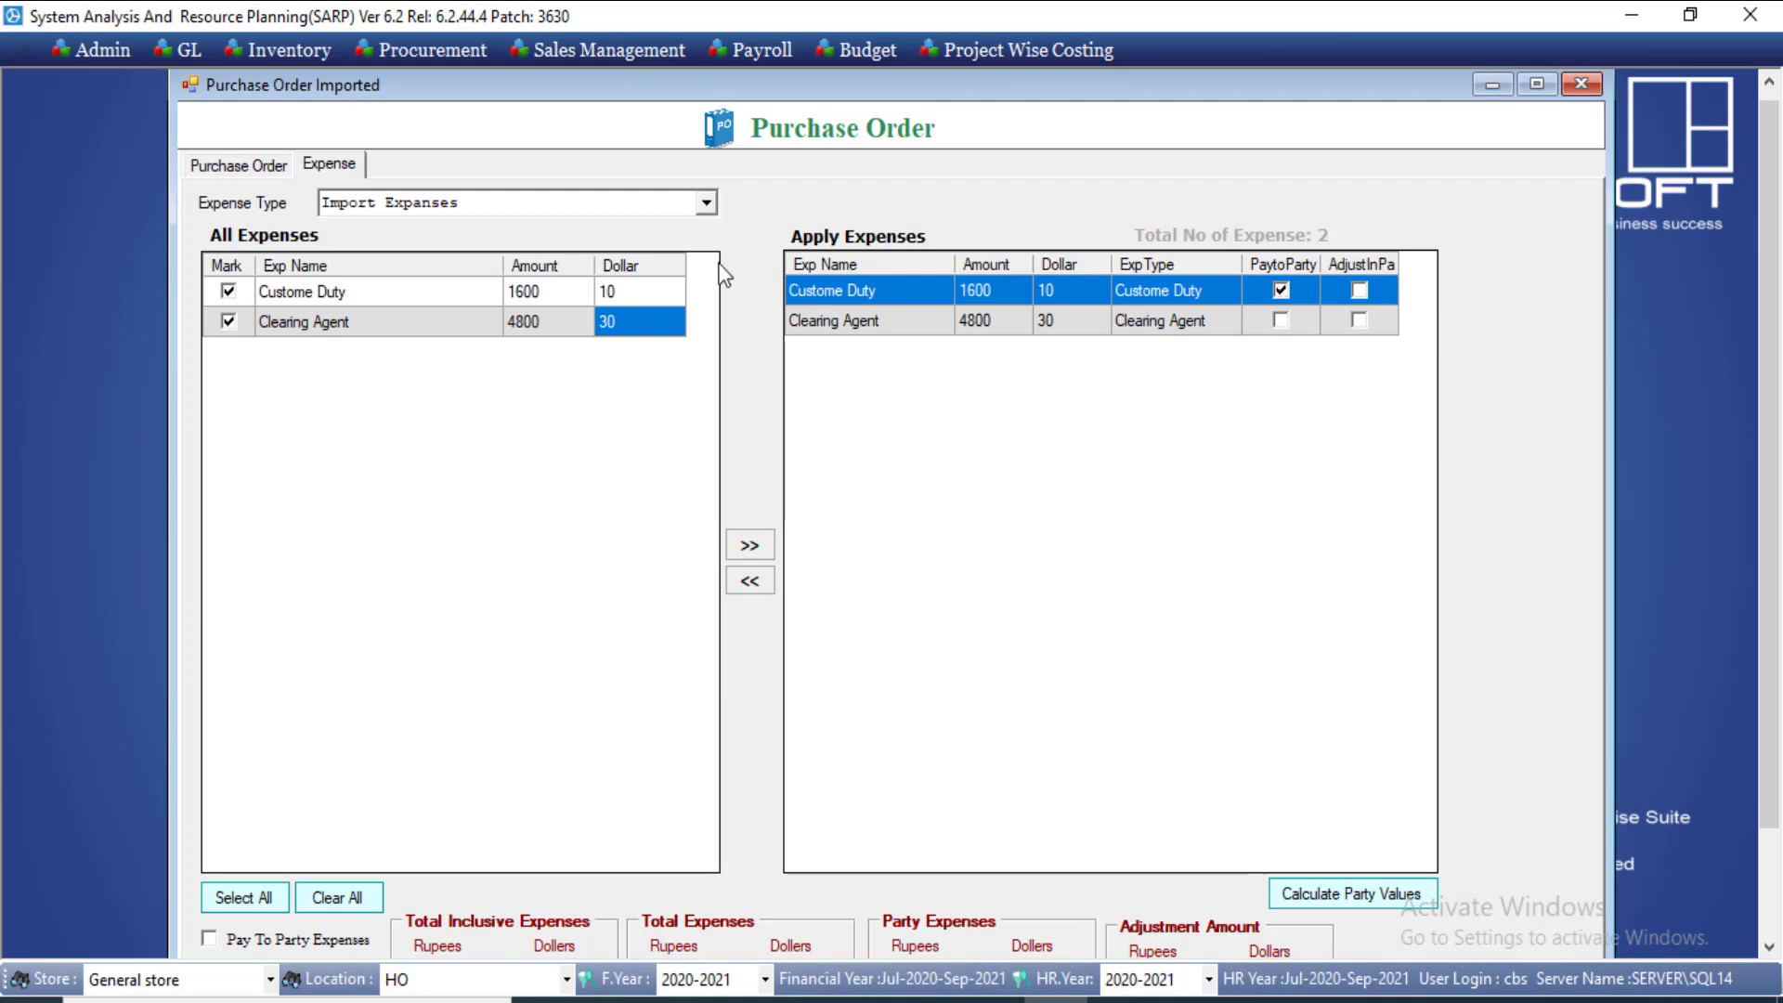
pyautogui.moveTo(538, 89); pyautogui.dragTo(685, 104)
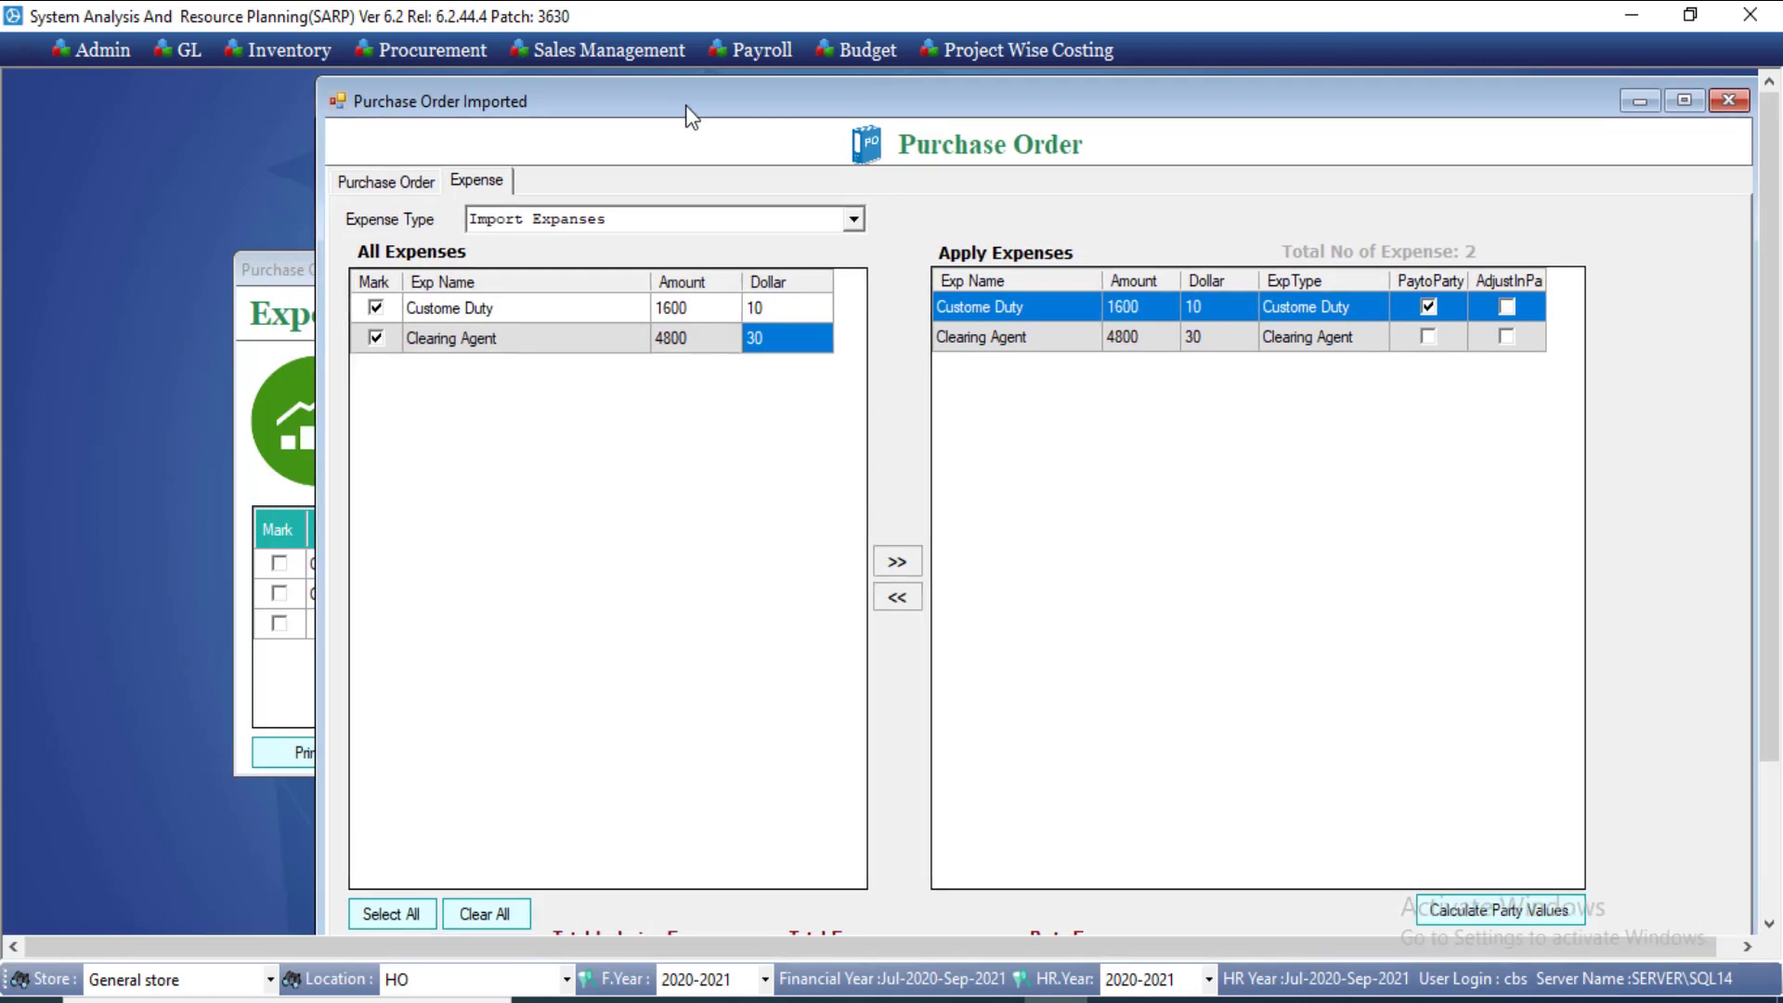
# Step: Rearrange the windows to check Clearing Agent's credit GL code, then close the expense setup
pyautogui.click(249, 293)
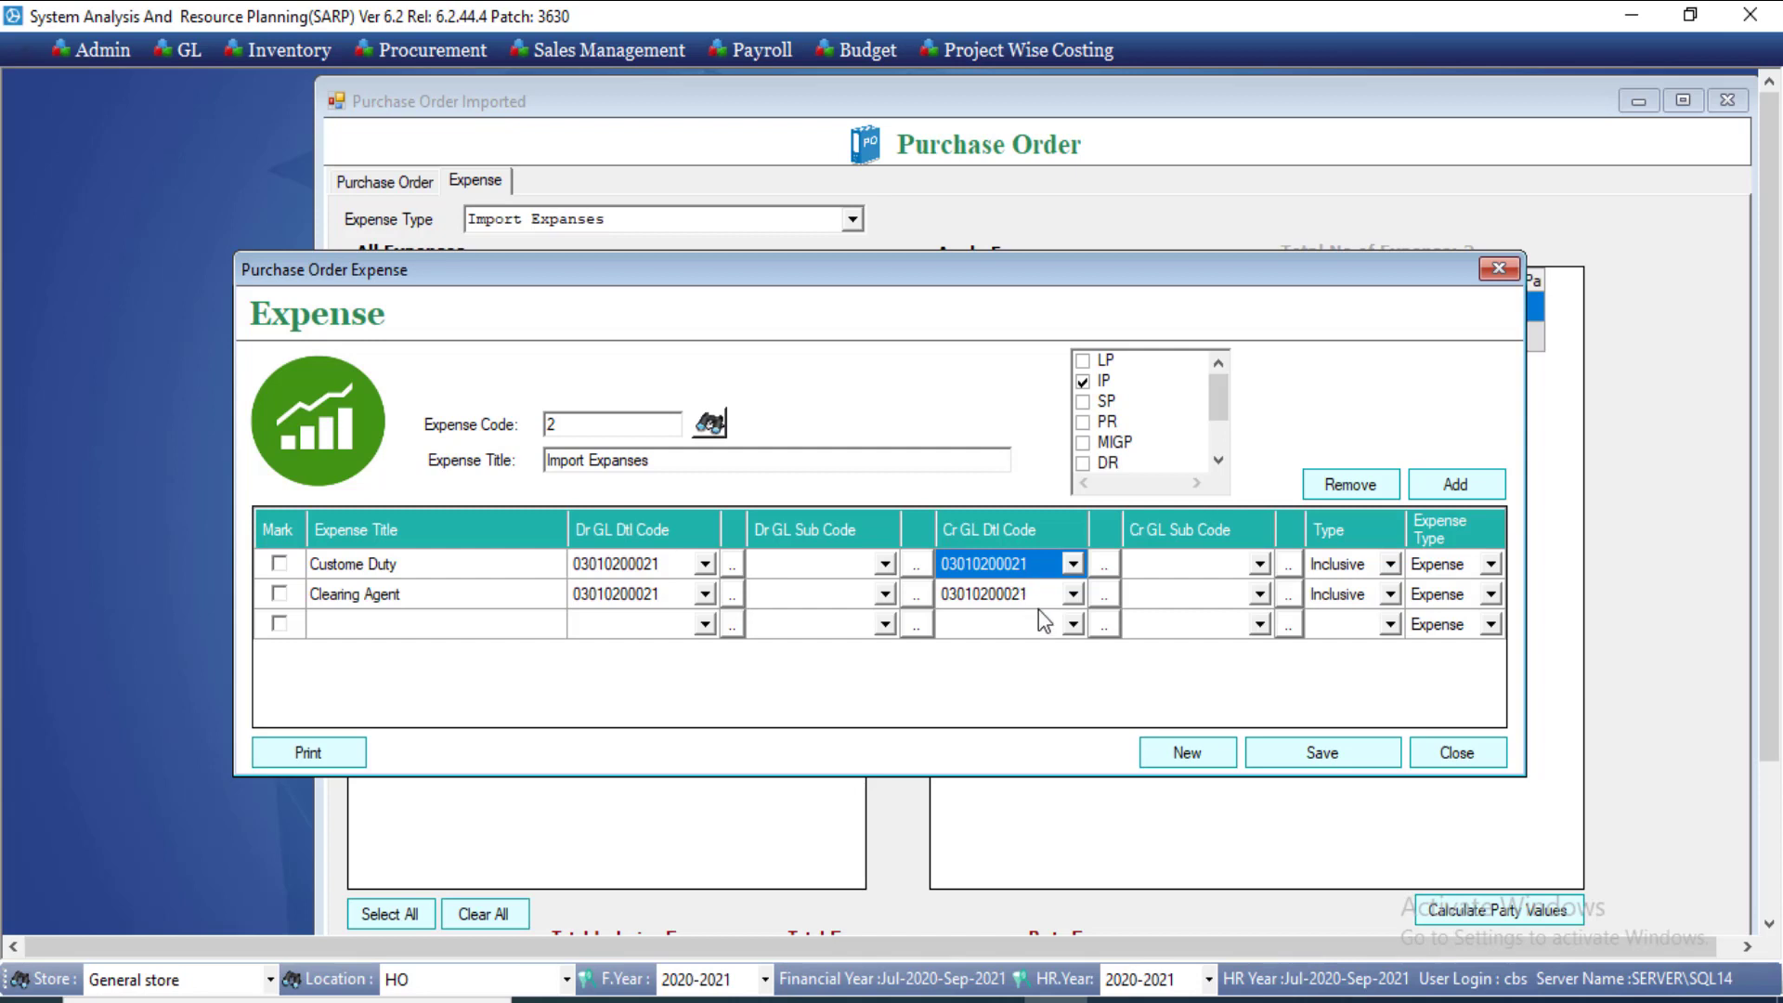
pyautogui.click(1668, 52)
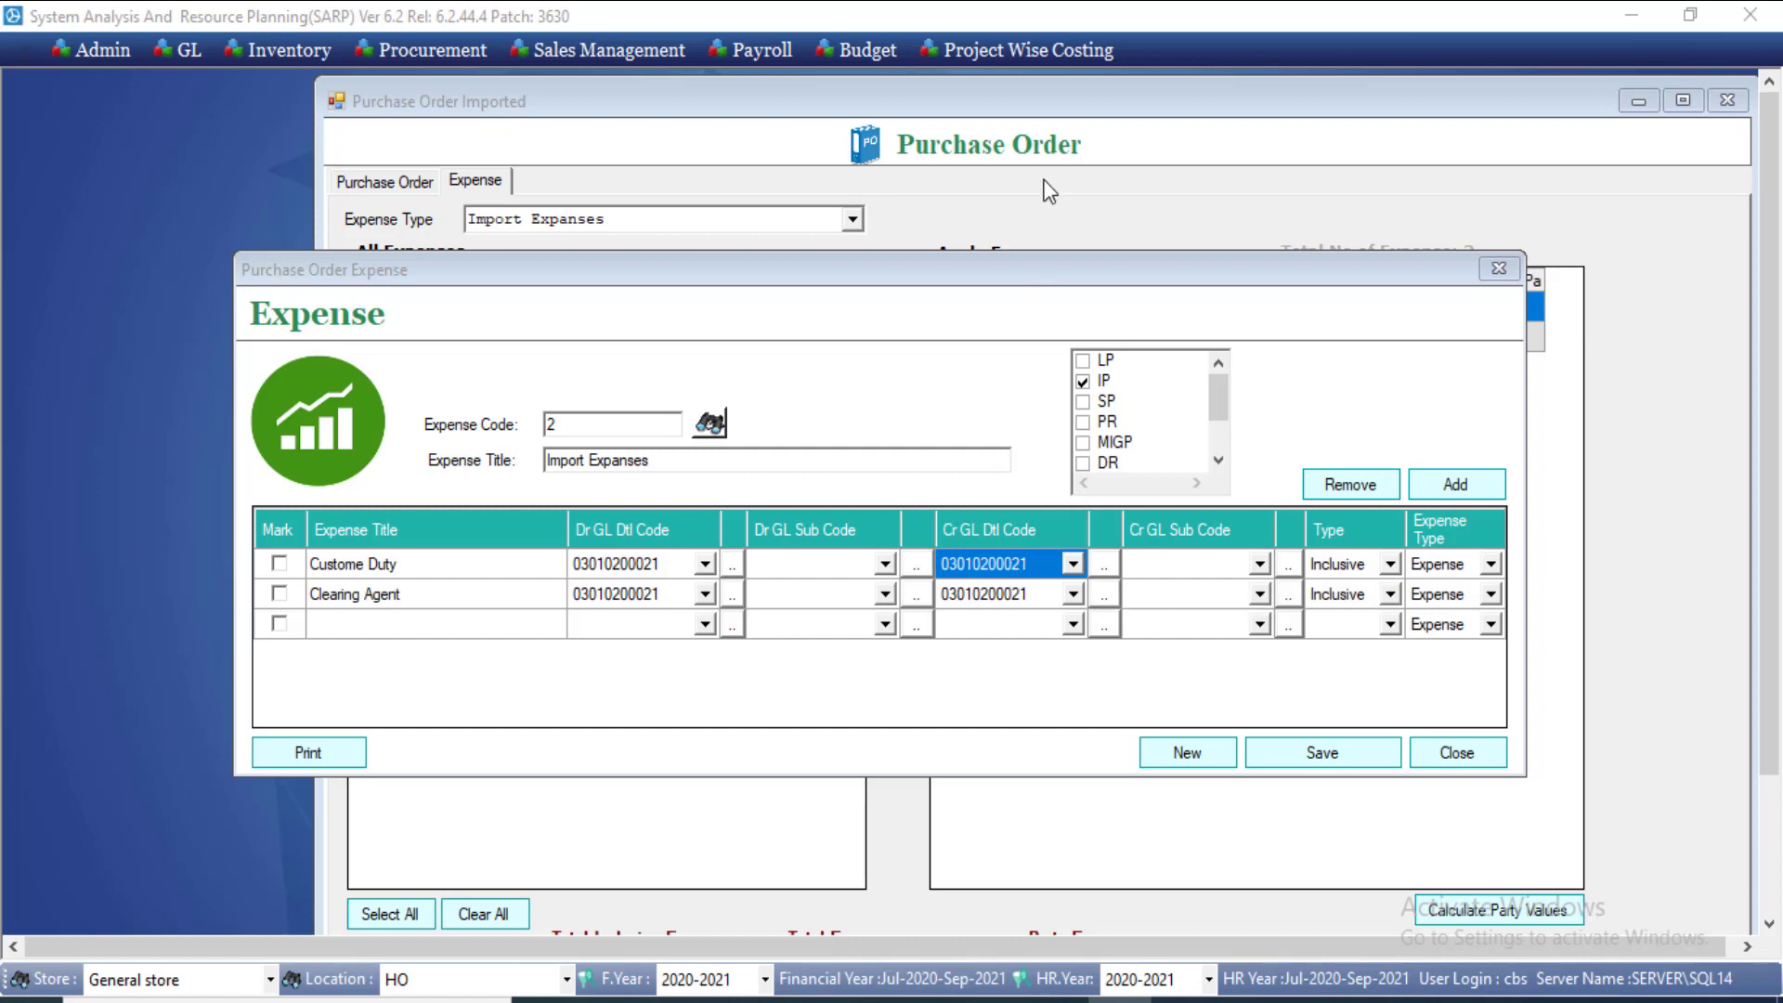
pyautogui.moveTo(1084, 261); pyautogui.dragTo(1123, 413)
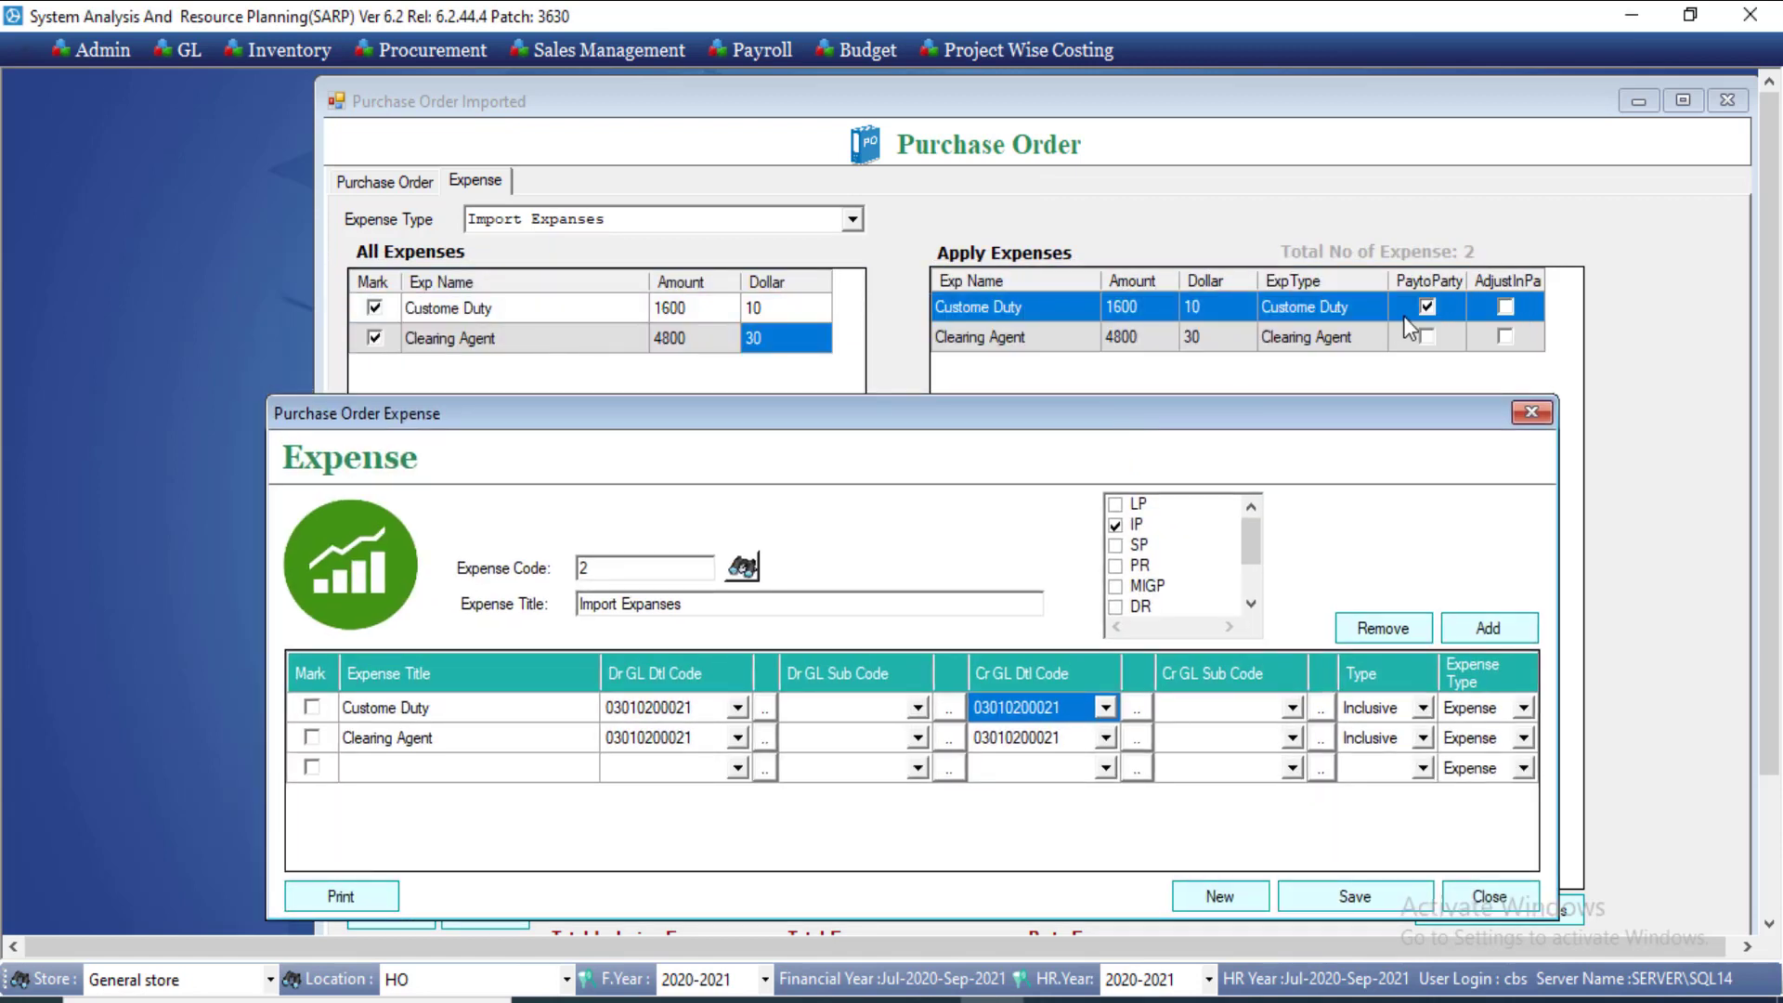
pyautogui.click(1426, 308)
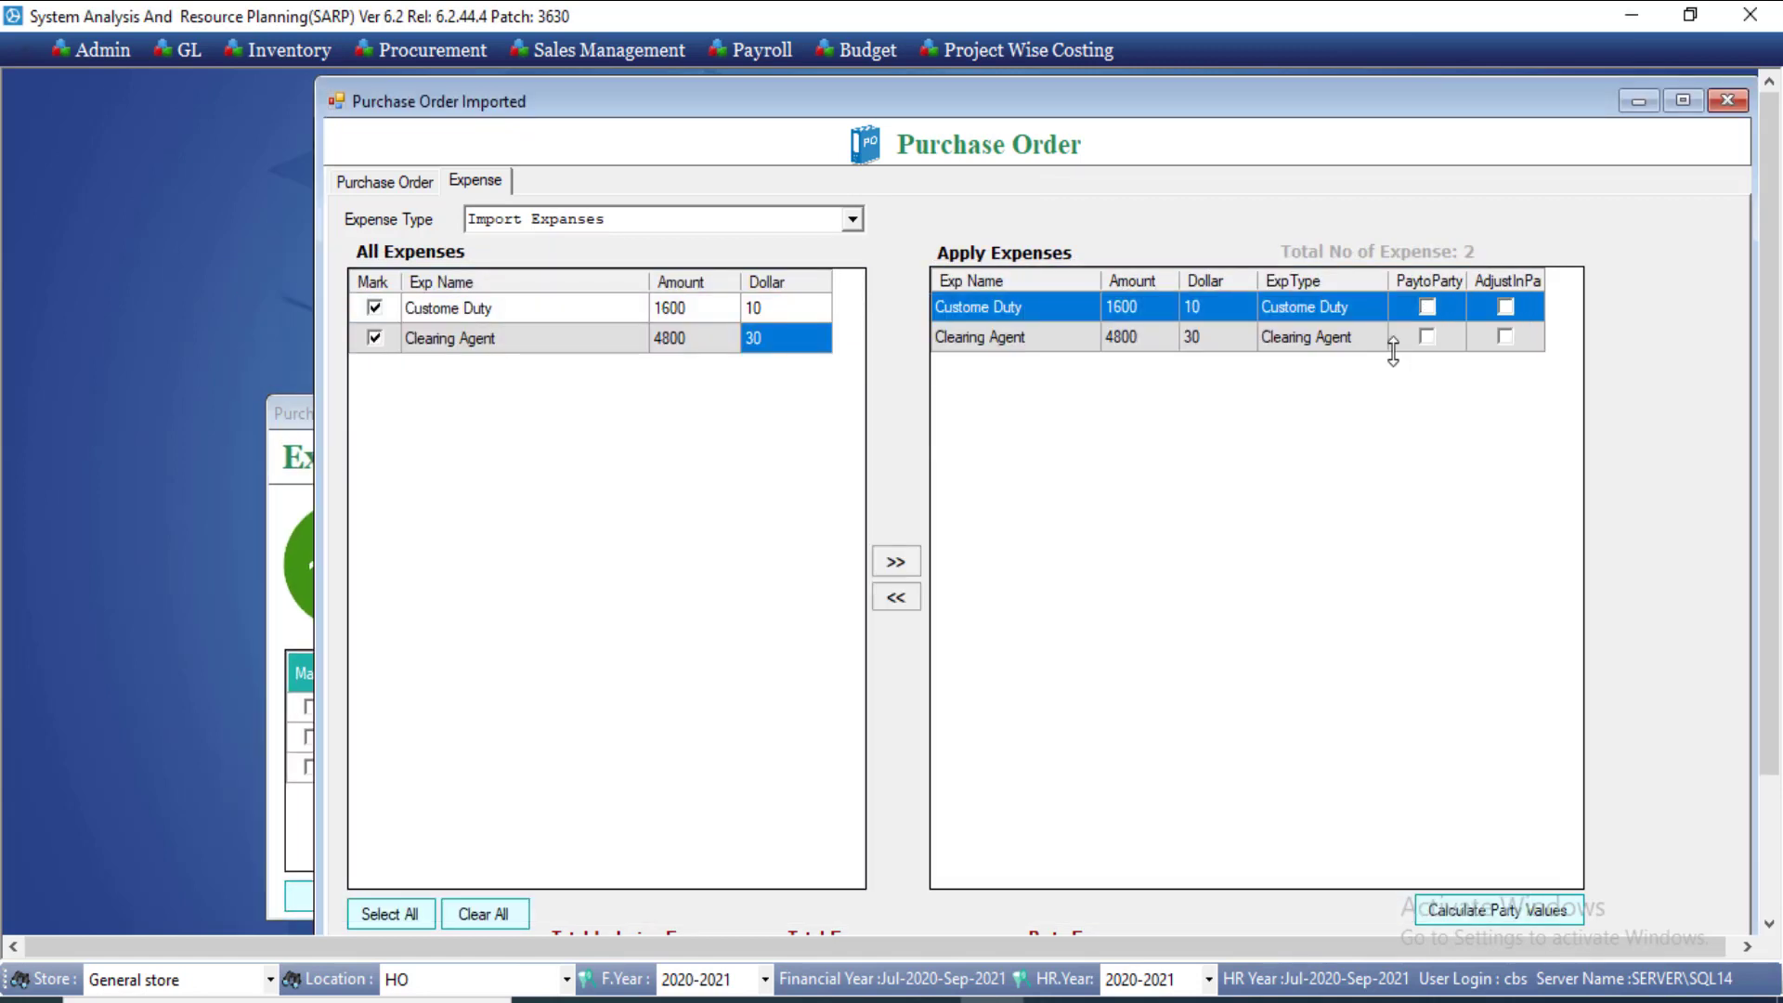
pyautogui.click(293, 444)
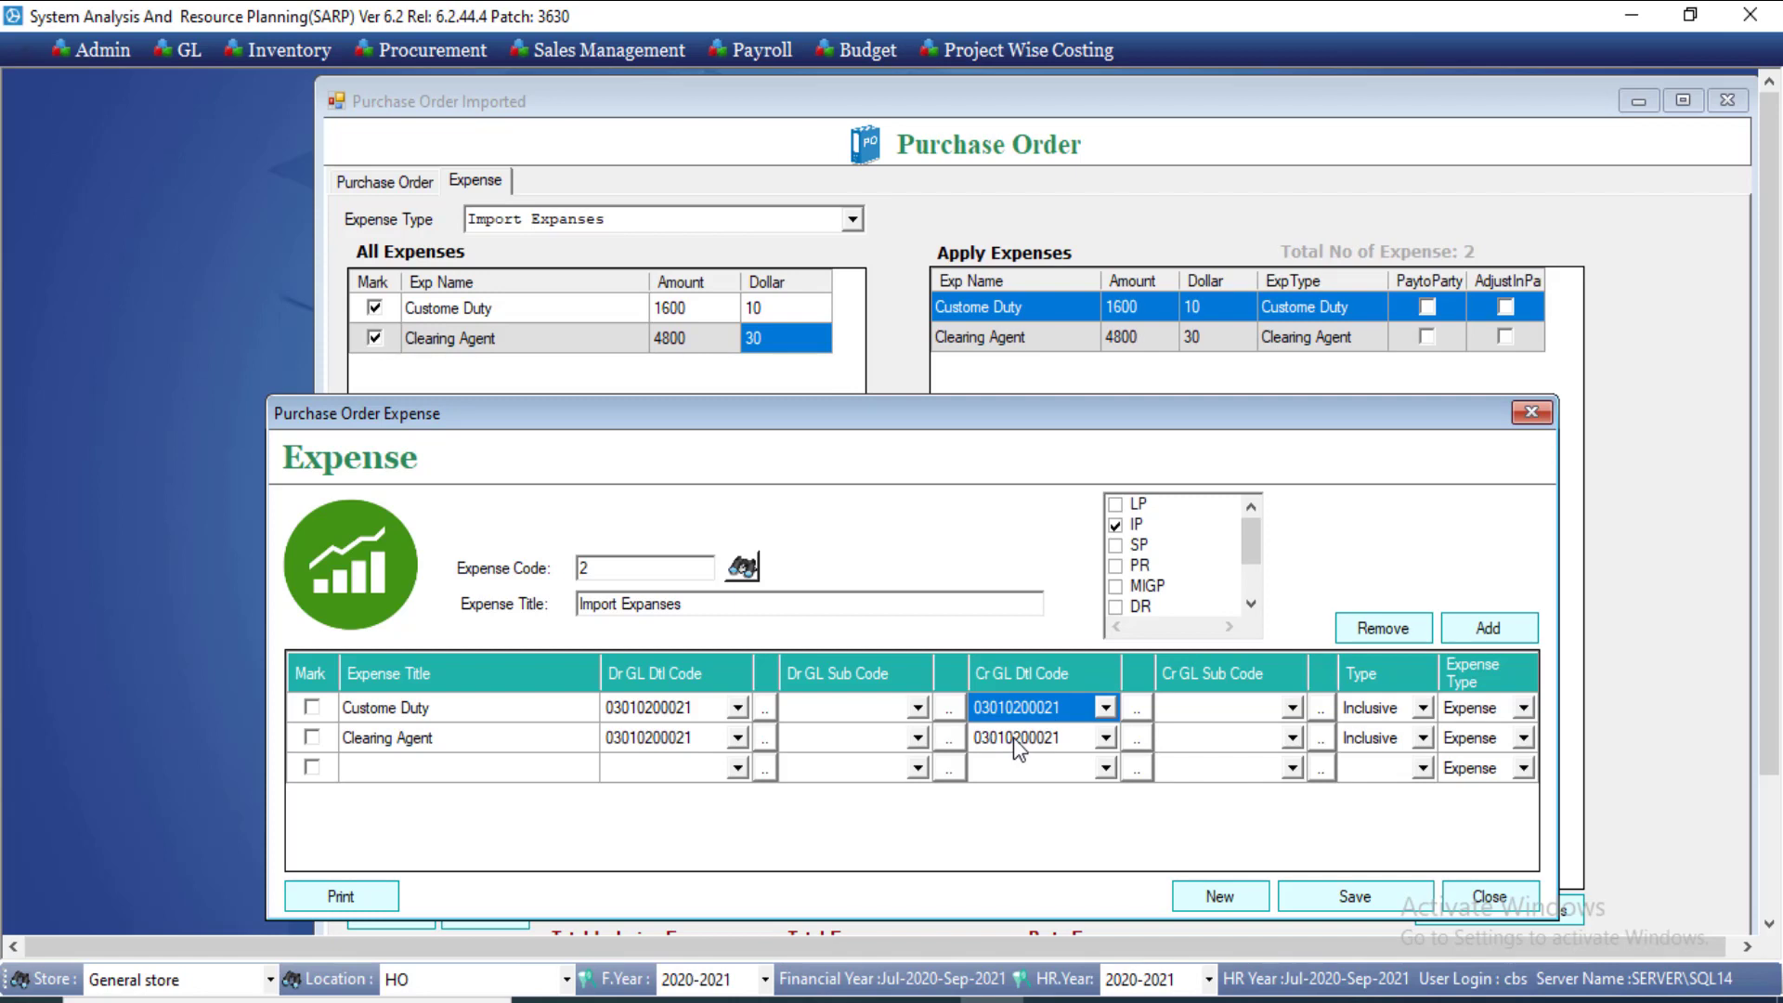
pyautogui.click(1044, 737)
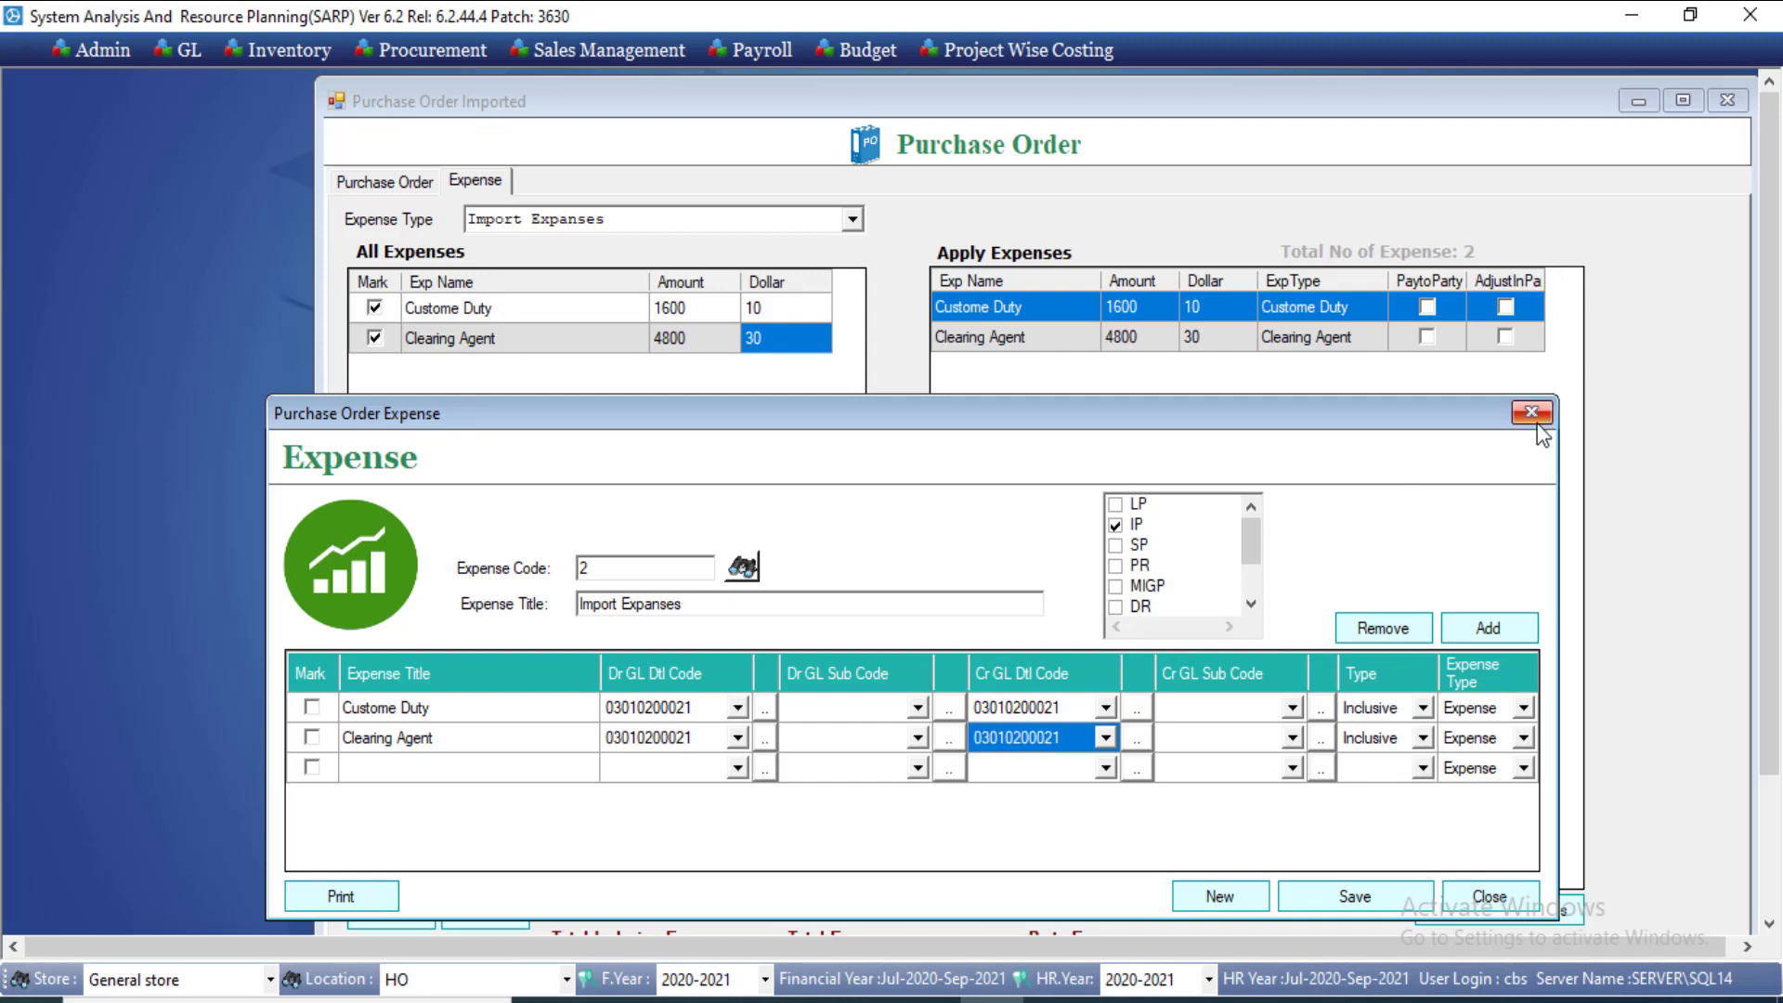
pyautogui.click(1516, 896)
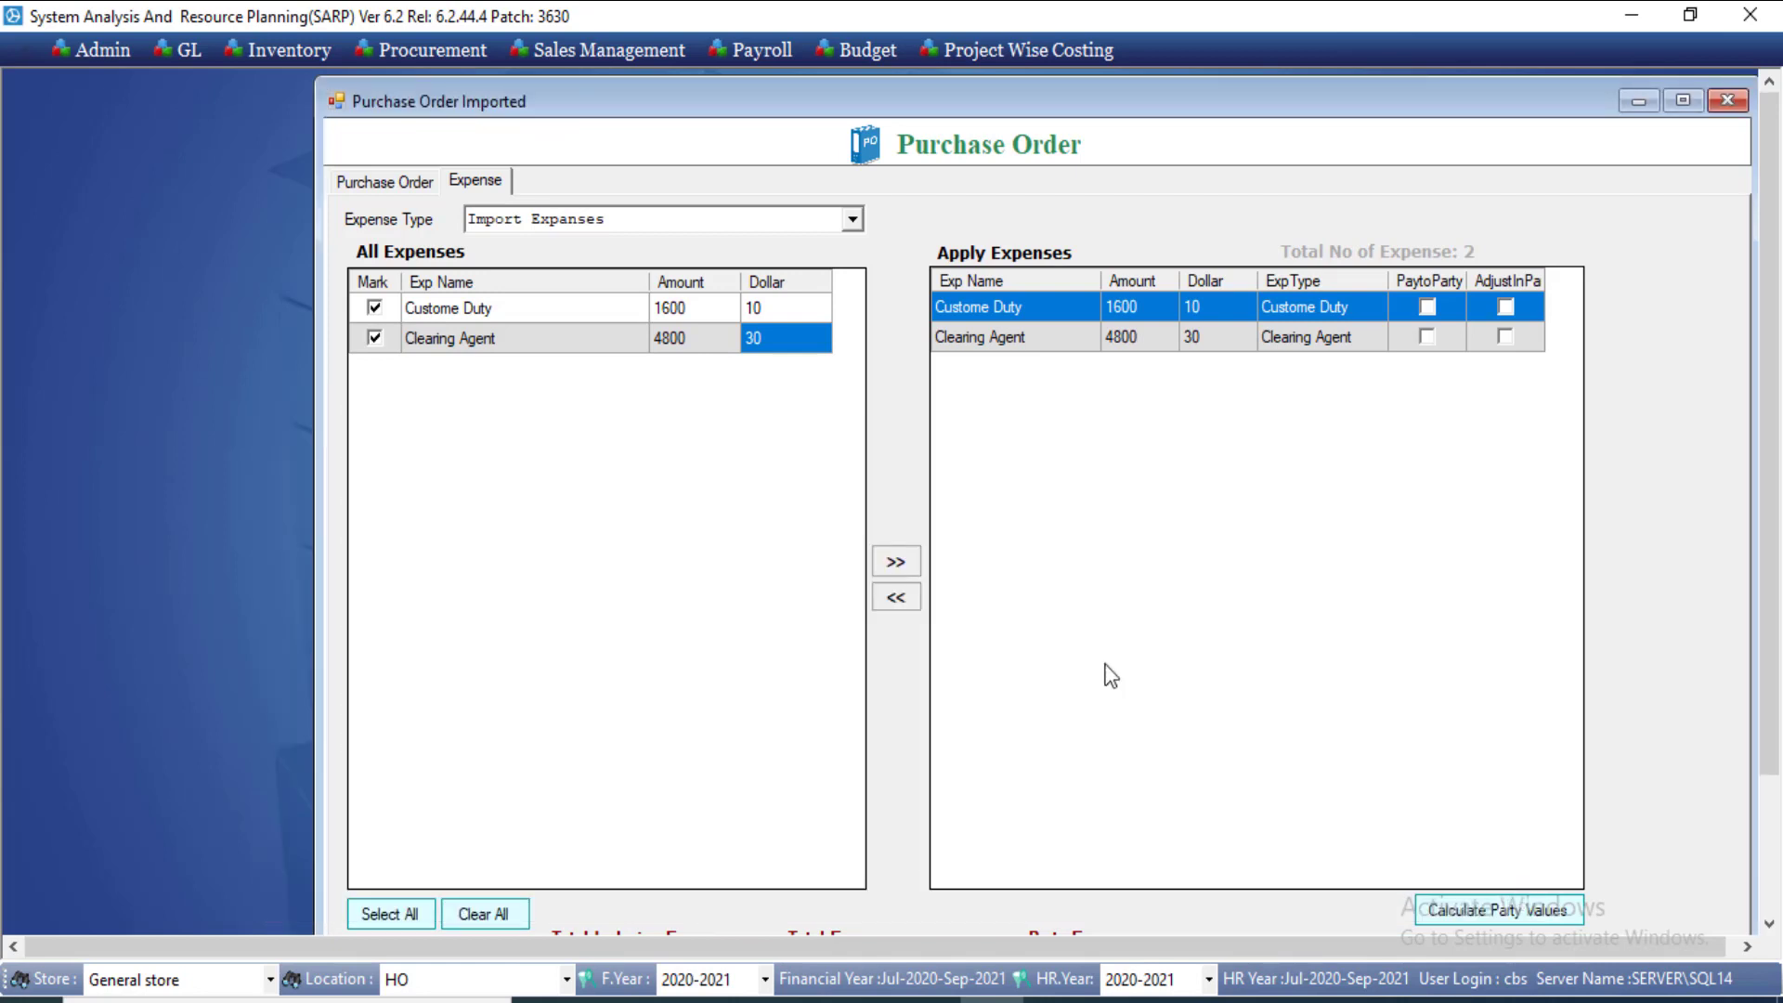
# Step: Calculate the party values for the pay-to-party Custome Duty
pyautogui.scroll(-2, 1484, 657)
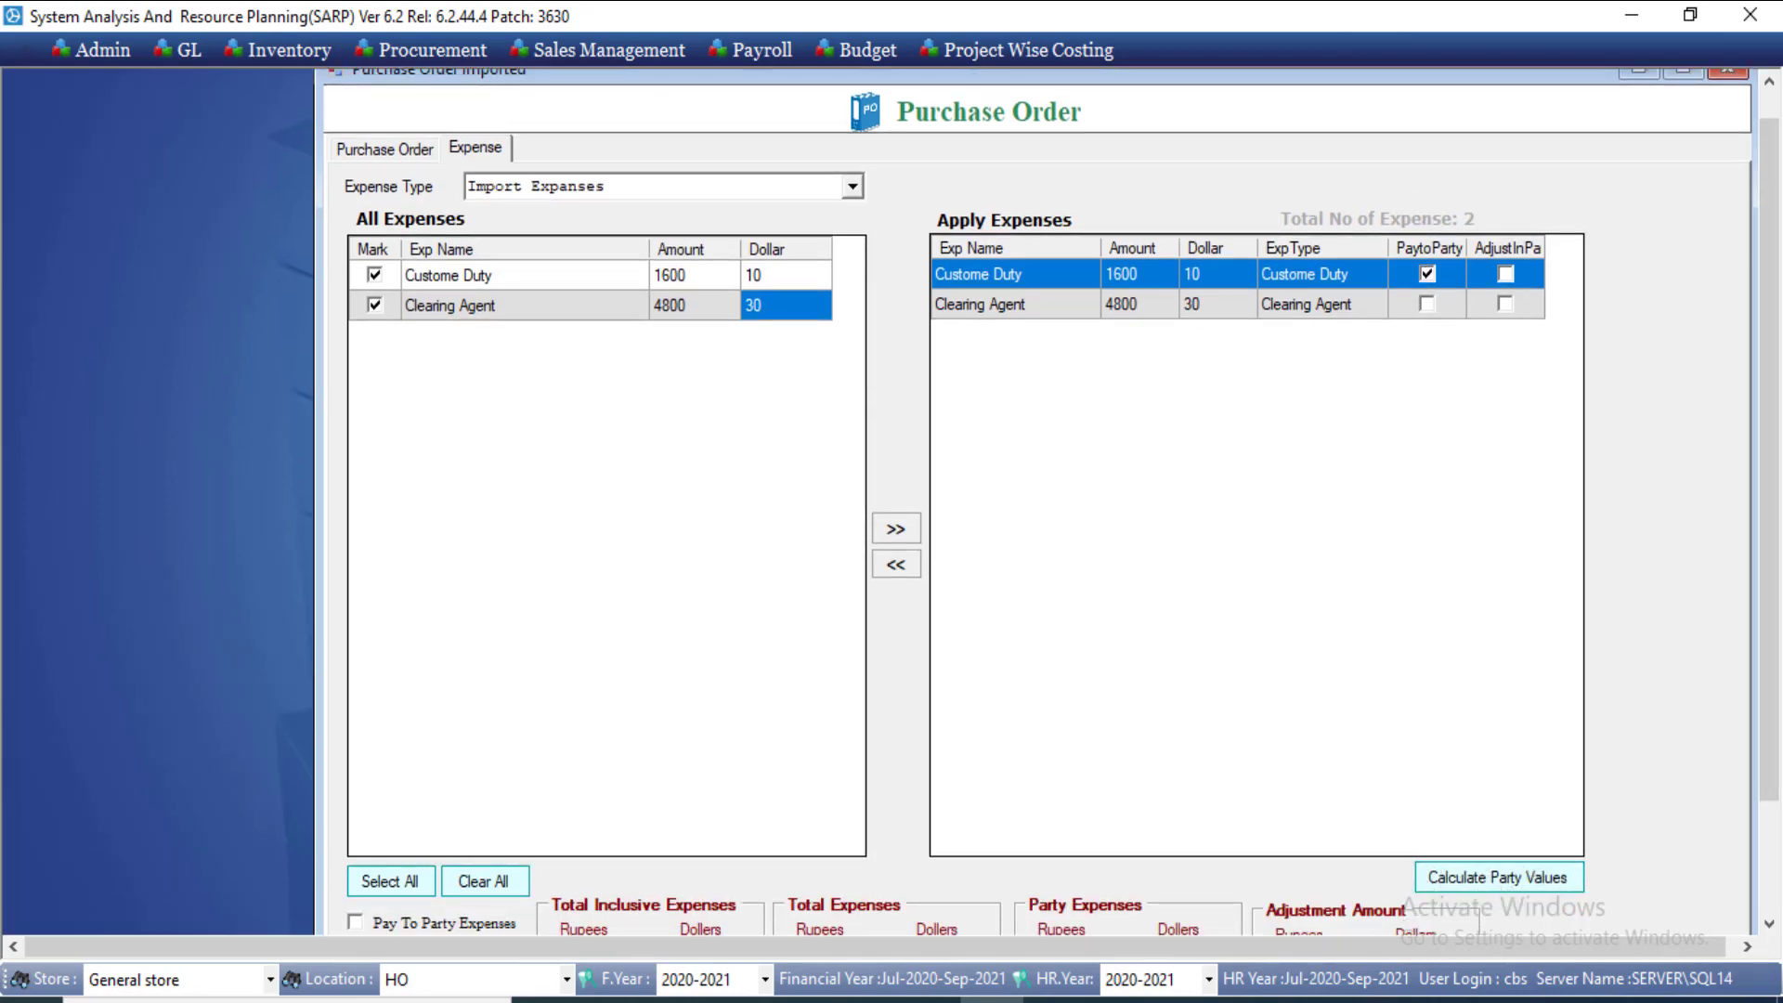
pyautogui.scroll(-2, 1772, 537)
pyautogui.scroll(-1, 1771, 536)
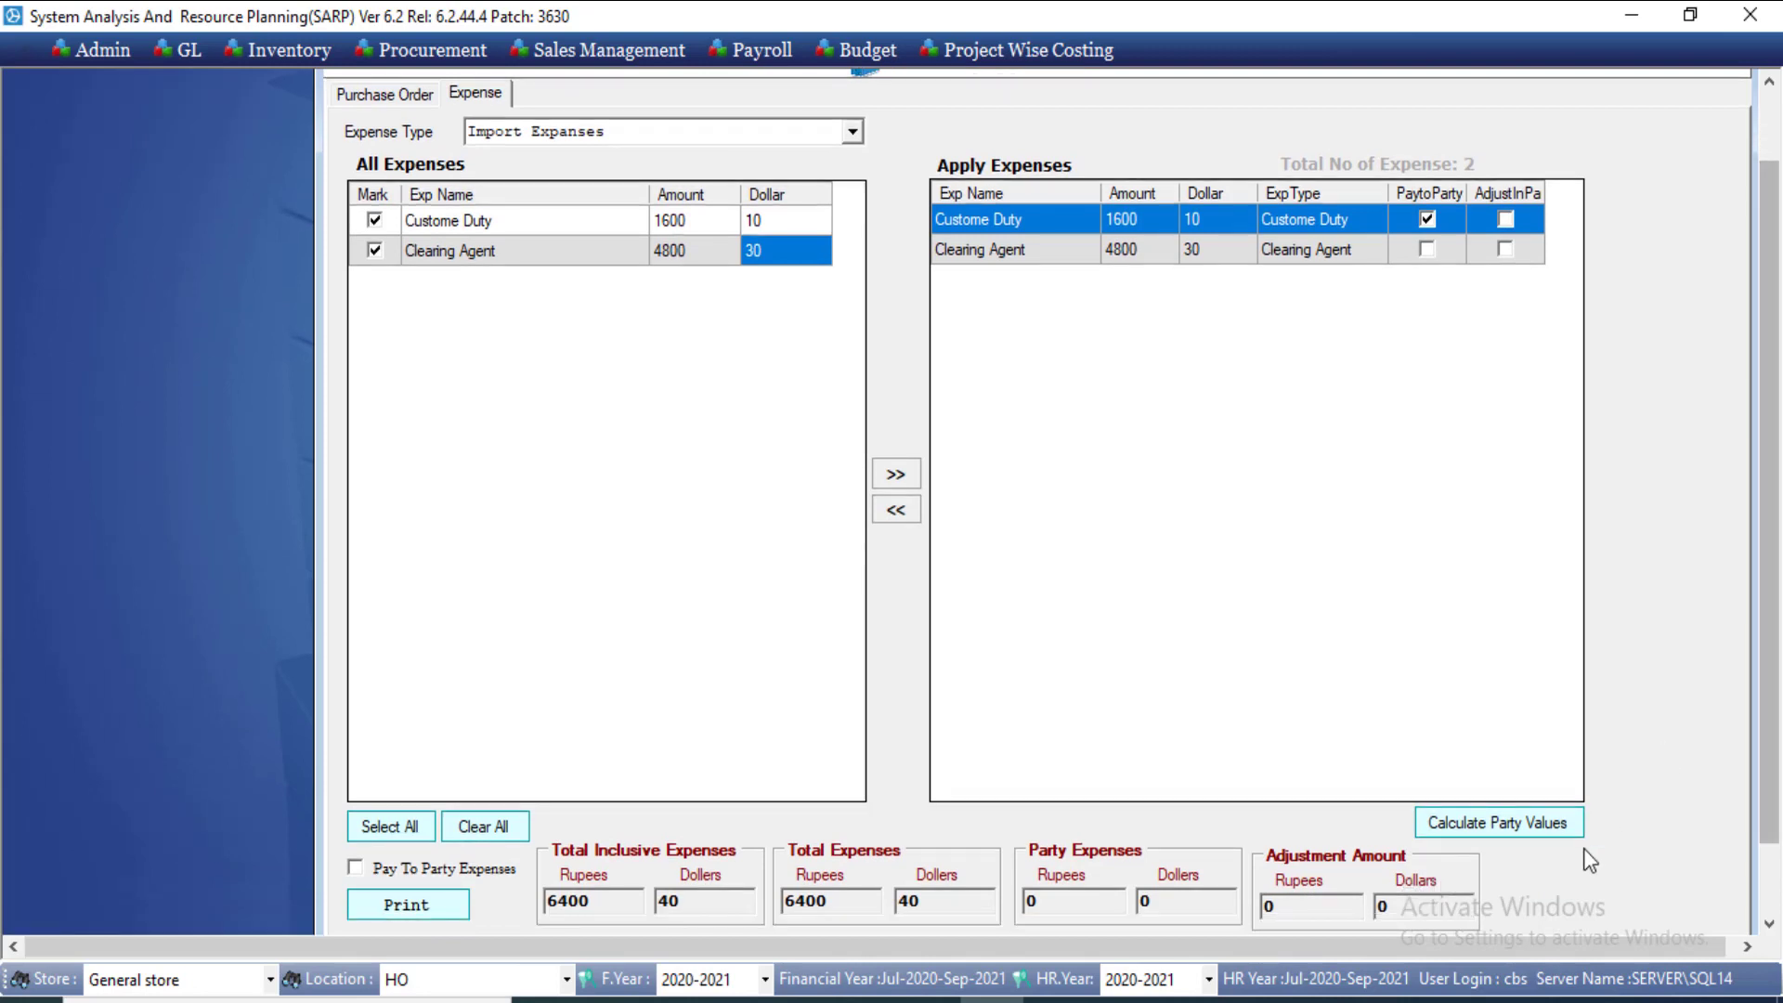
pyautogui.click(1552, 832)
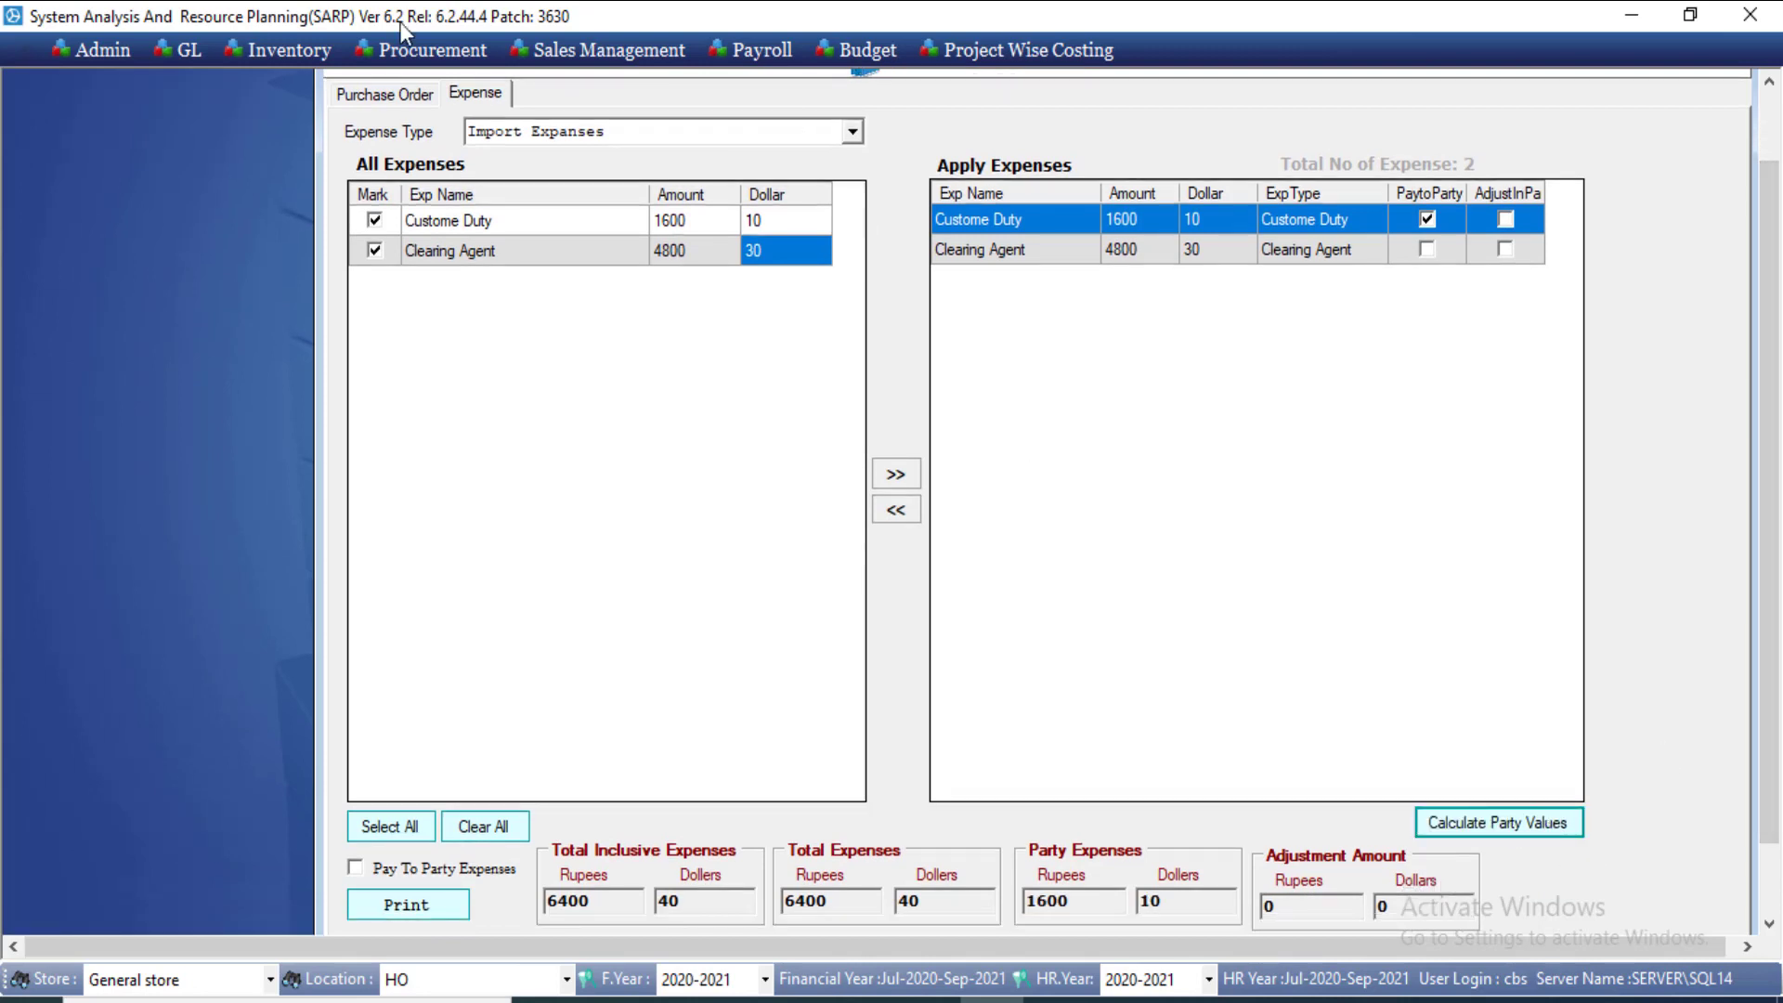
# Step: Recalculate the order totals to a 646,400 net amount, then return to Expense
pyautogui.click(415, 104)
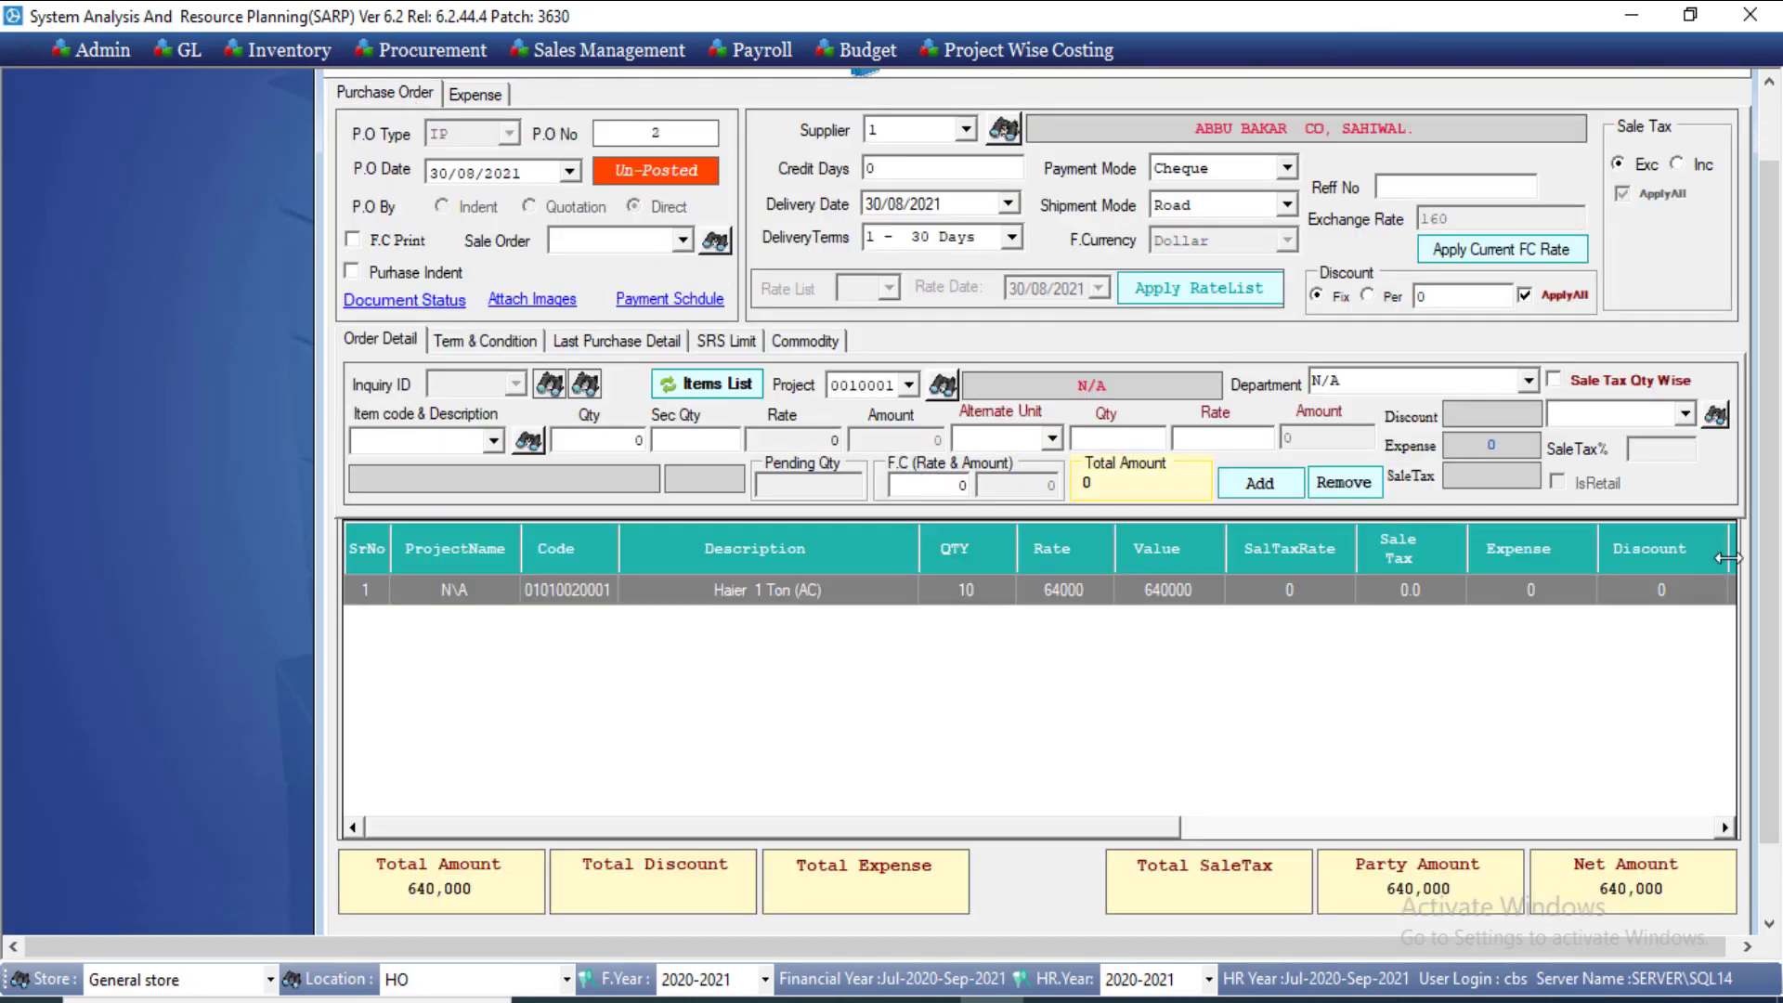
pyautogui.scroll(-4, 1769, 519)
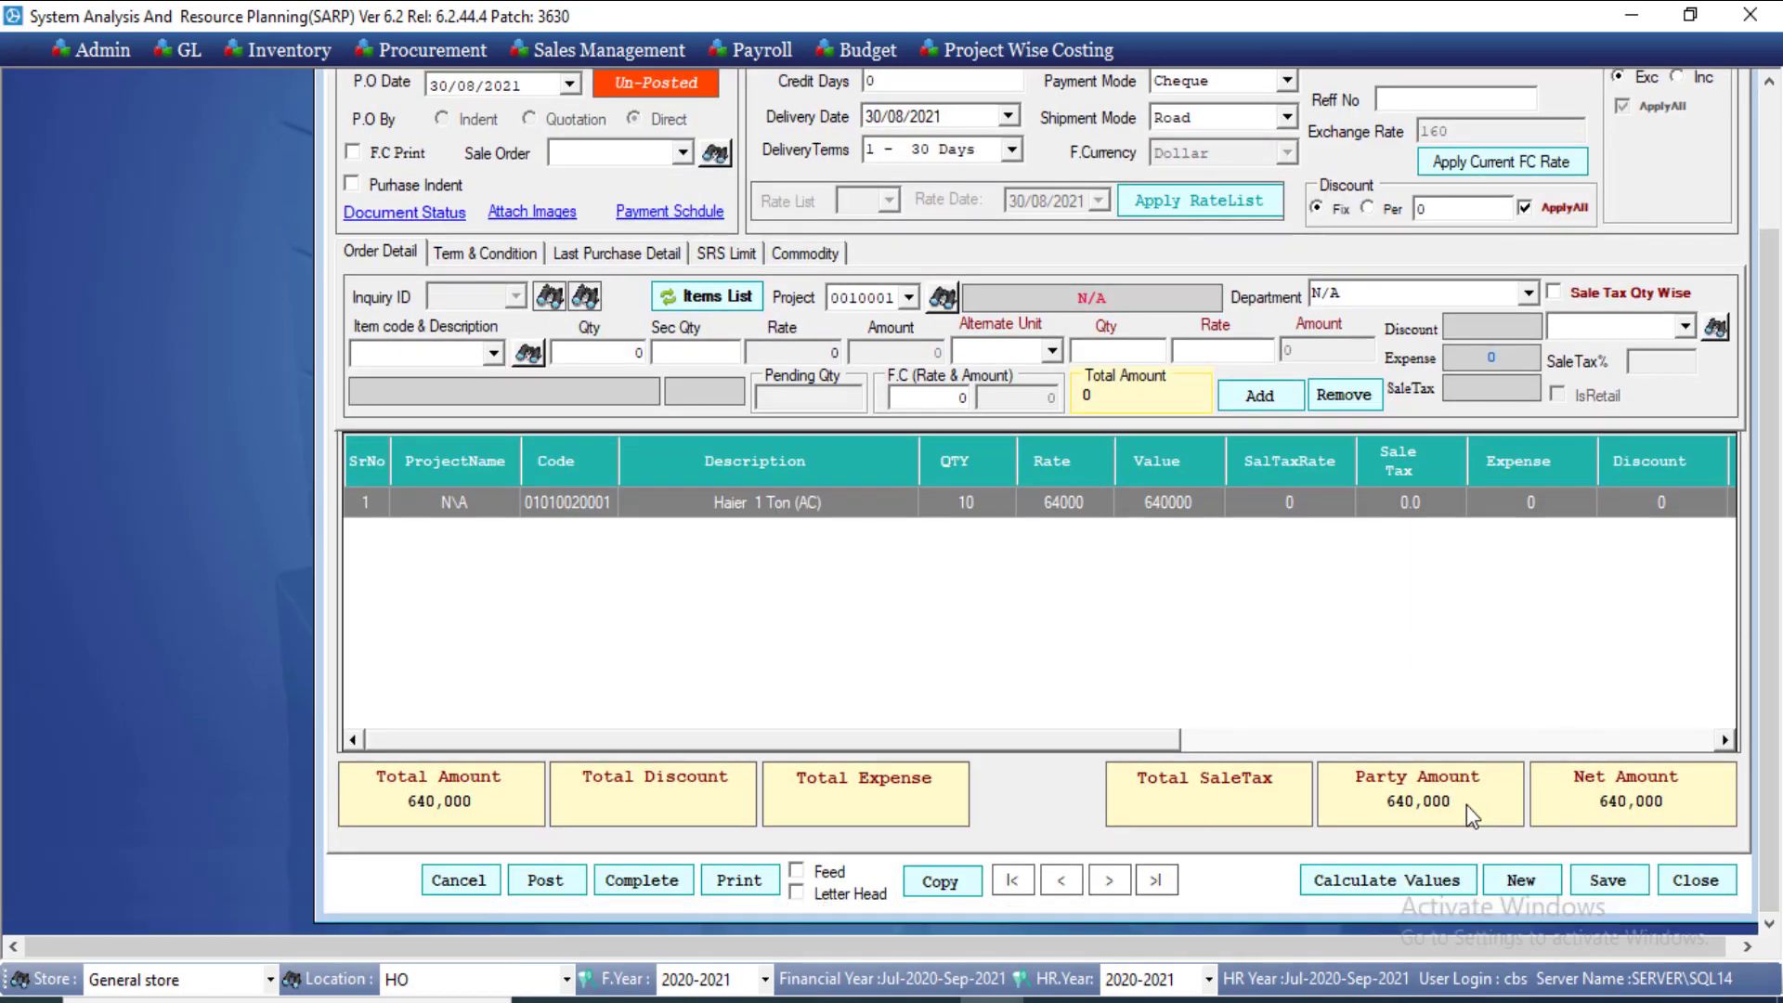
pyautogui.click(1424, 880)
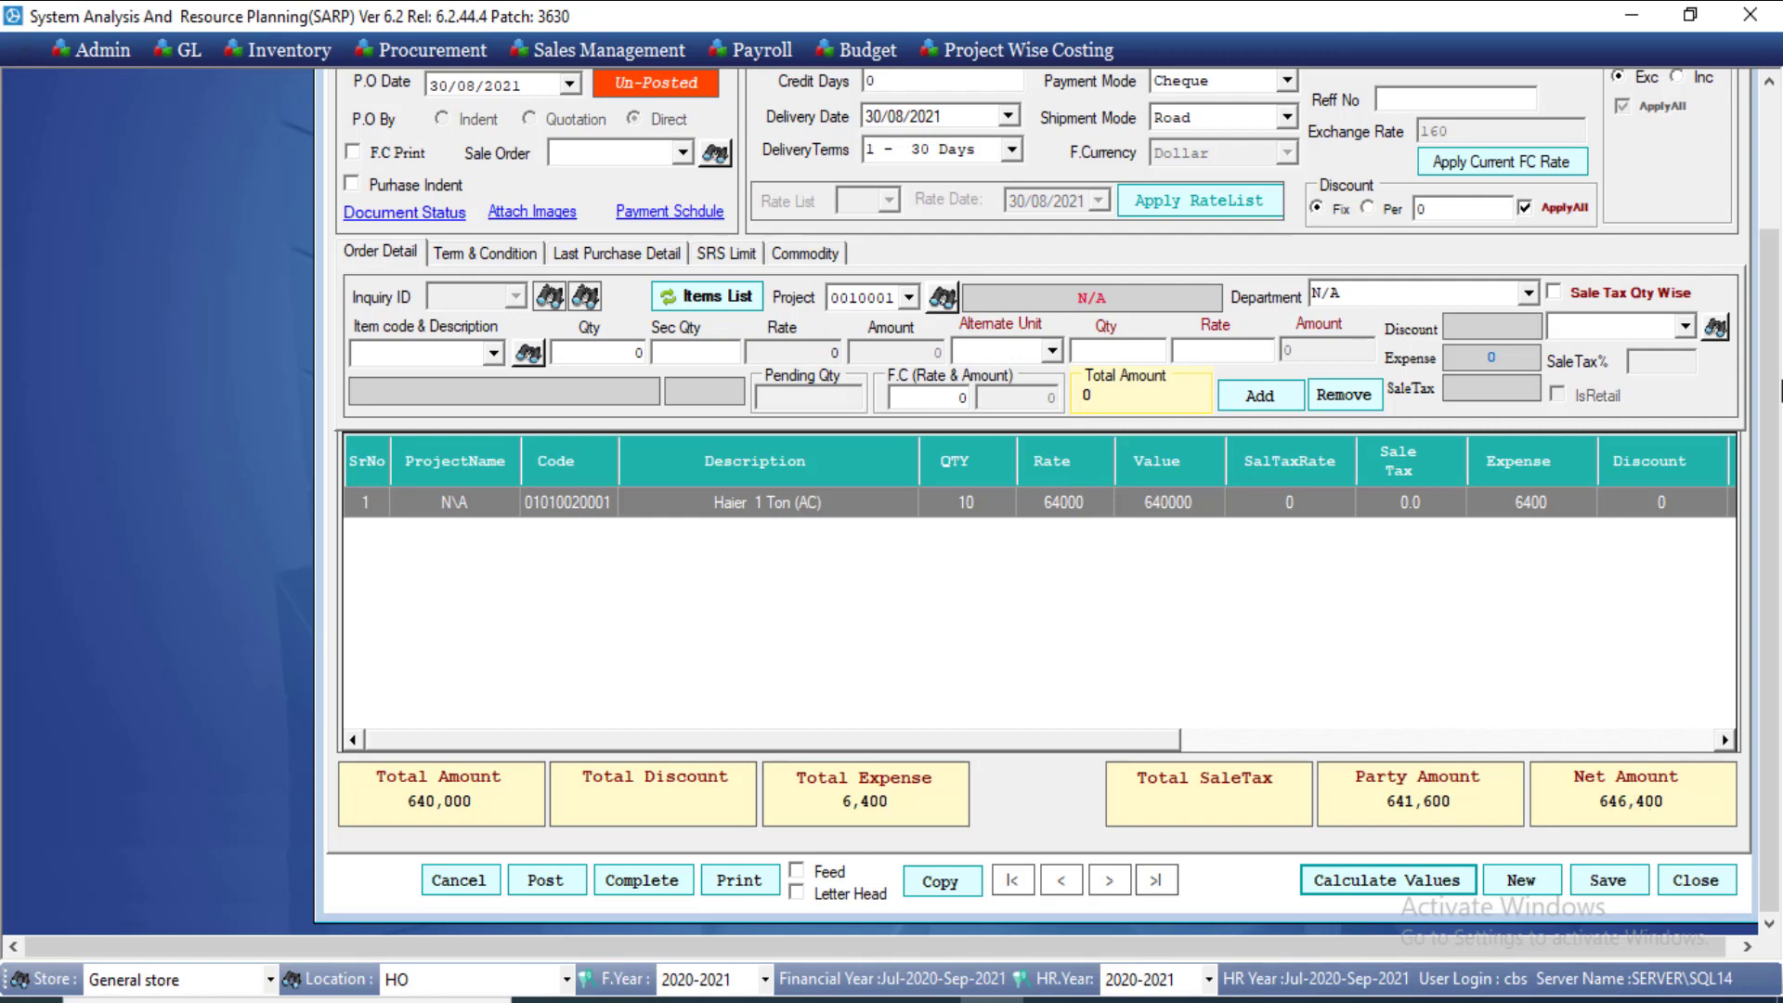
pyautogui.scroll(3, 1765, 300)
pyautogui.click(476, 146)
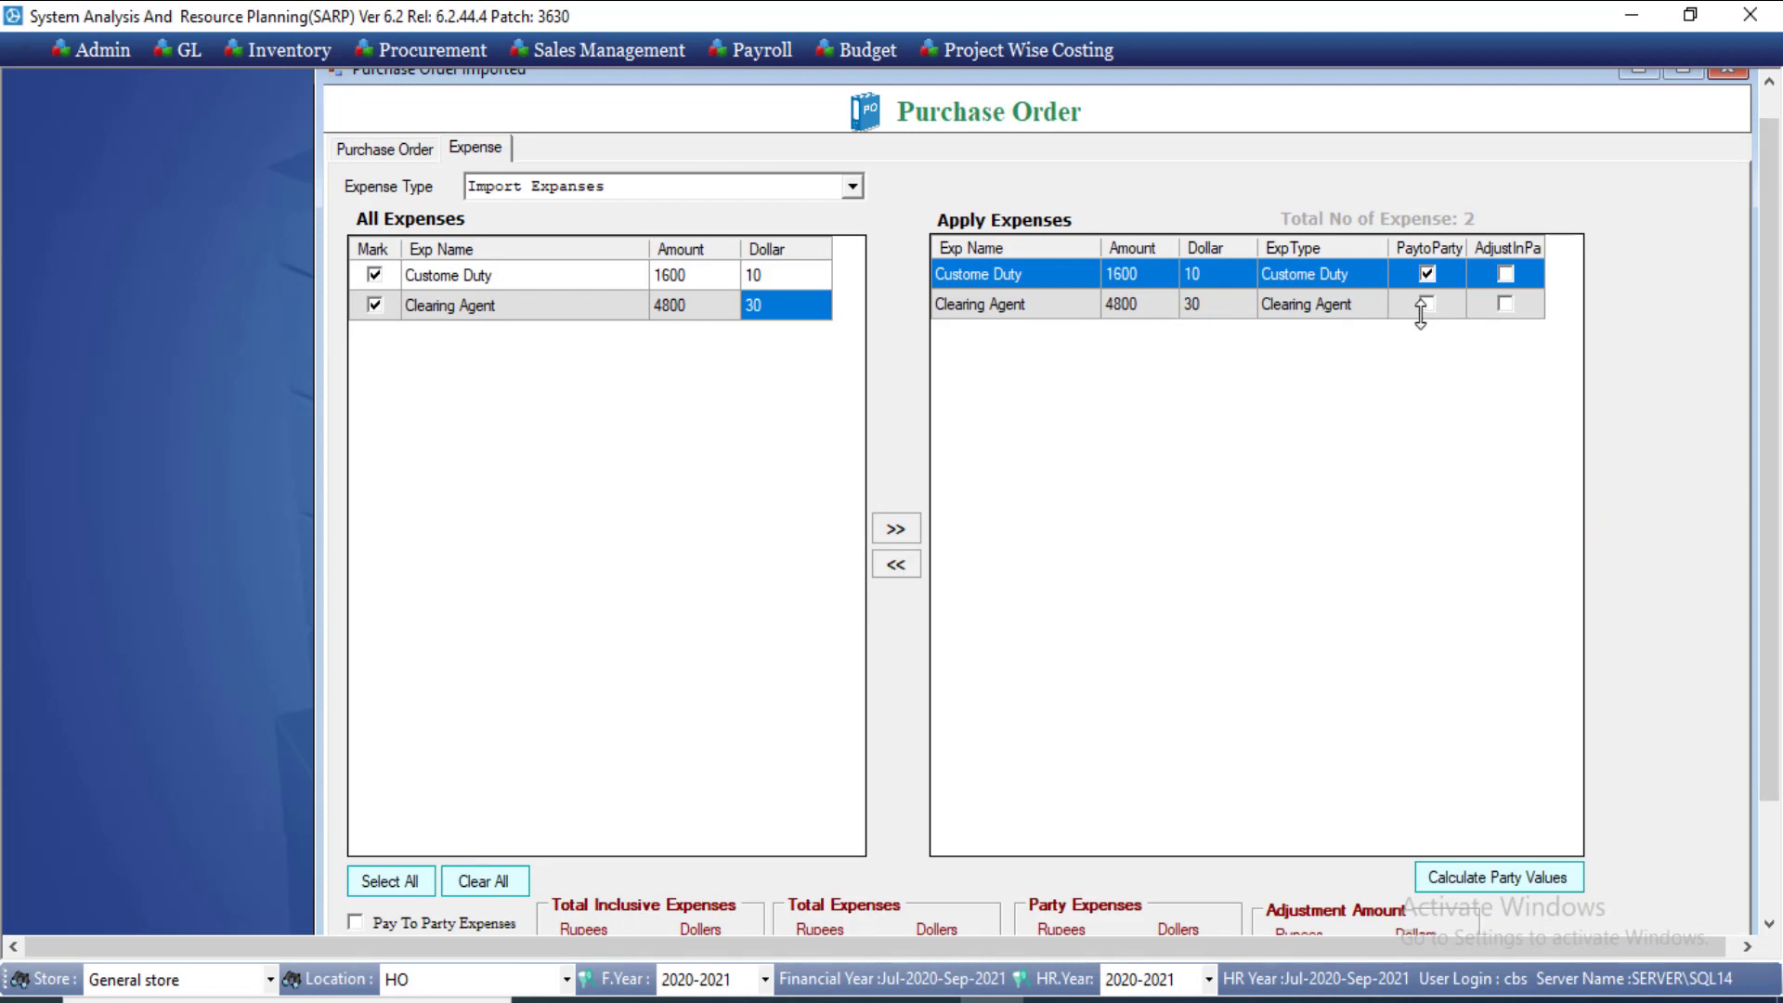
# Step: Save purchase order 2 and print its Imported Purchase Order report (subtotal 640,000)
pyautogui.click(384, 149)
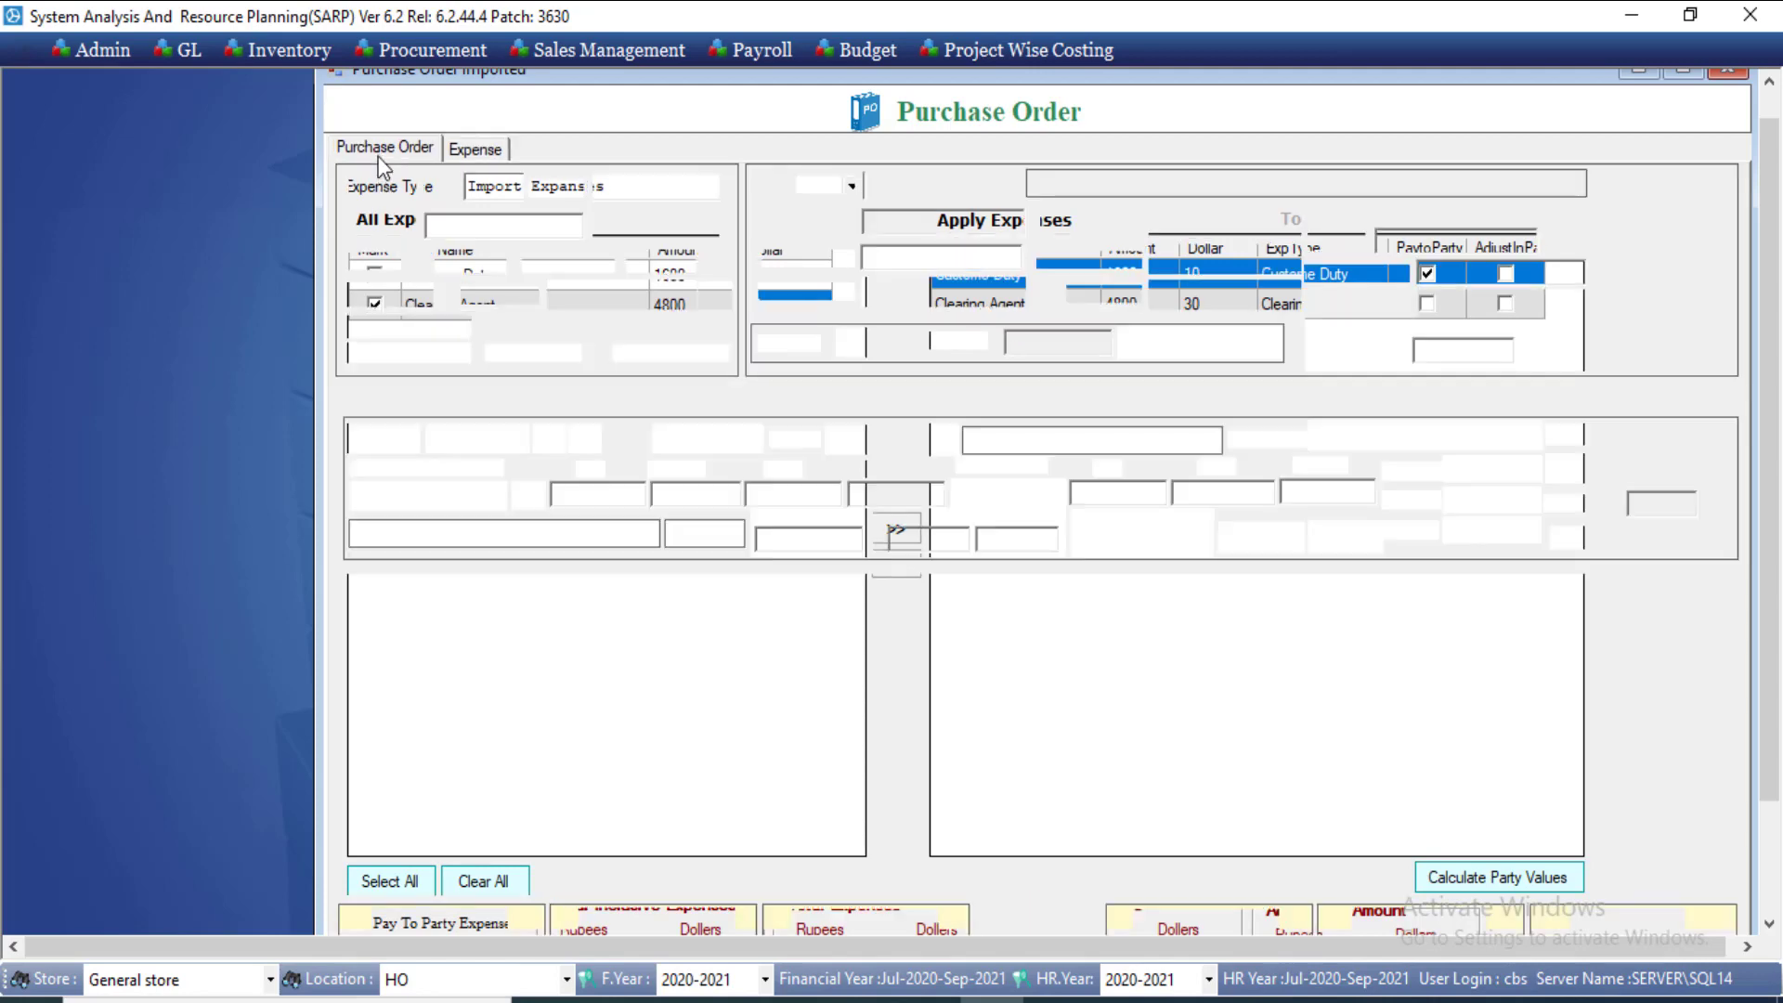
pyautogui.moveTo(1775, 571); pyautogui.dragTo(1775, 665)
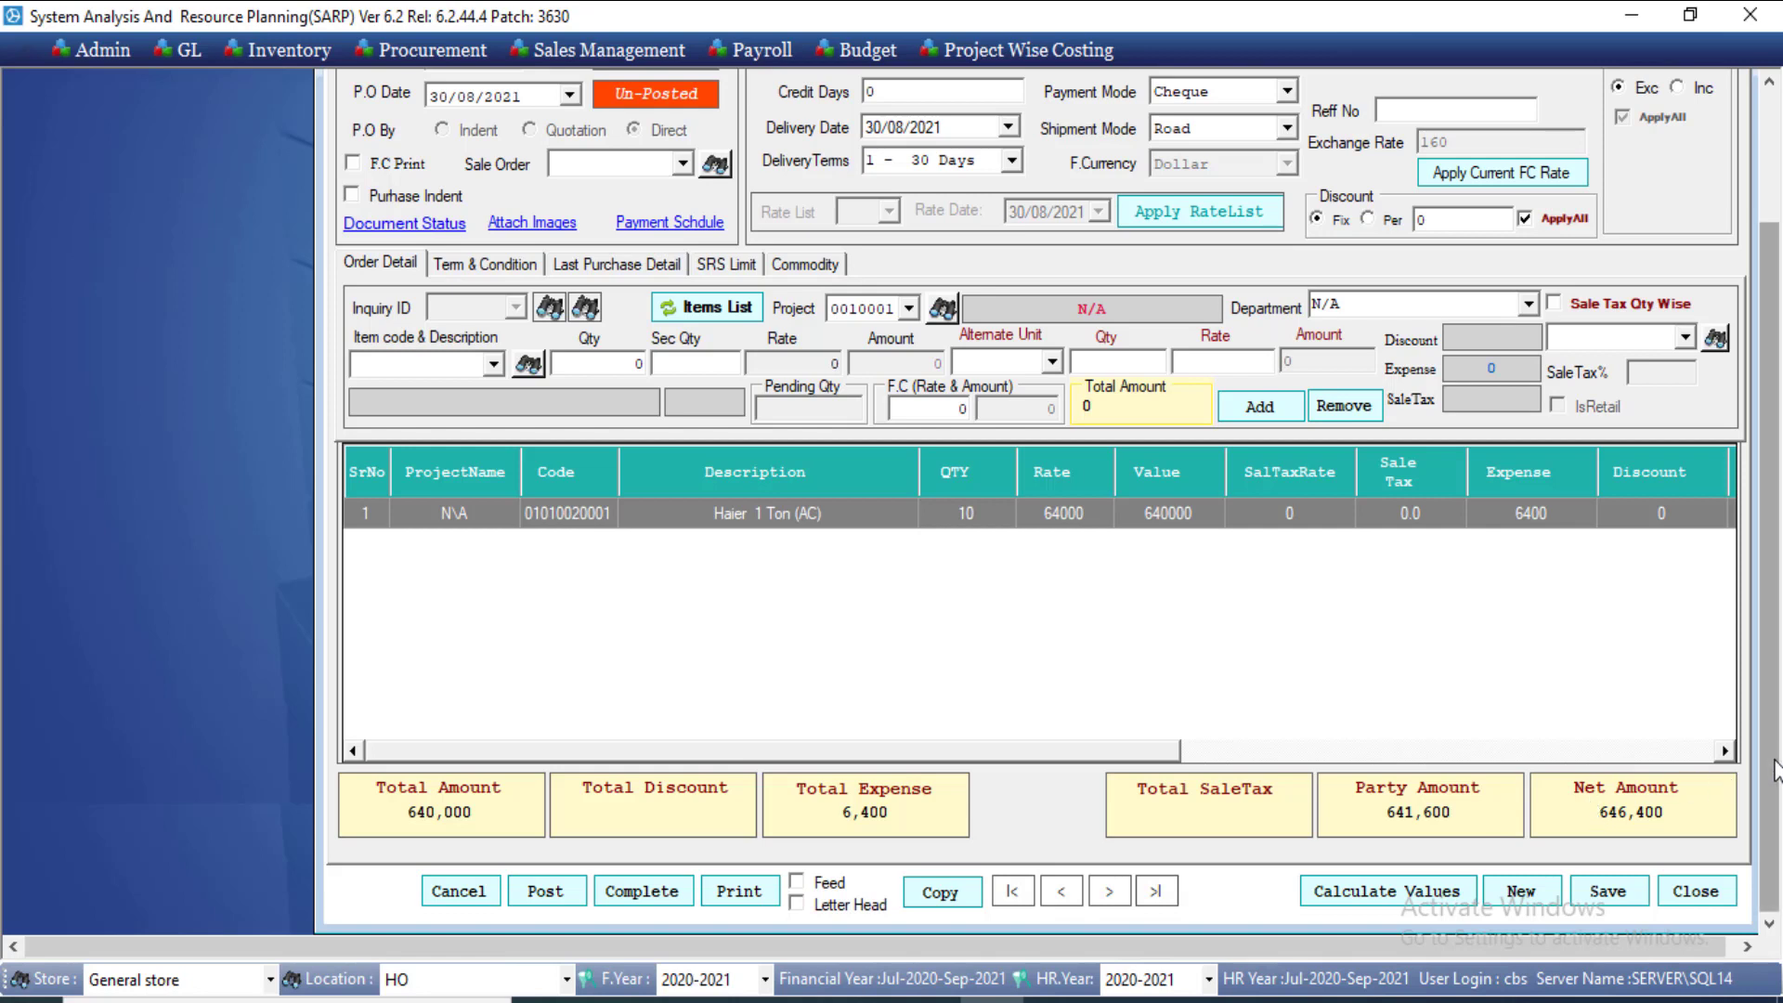
pyautogui.click(1620, 897)
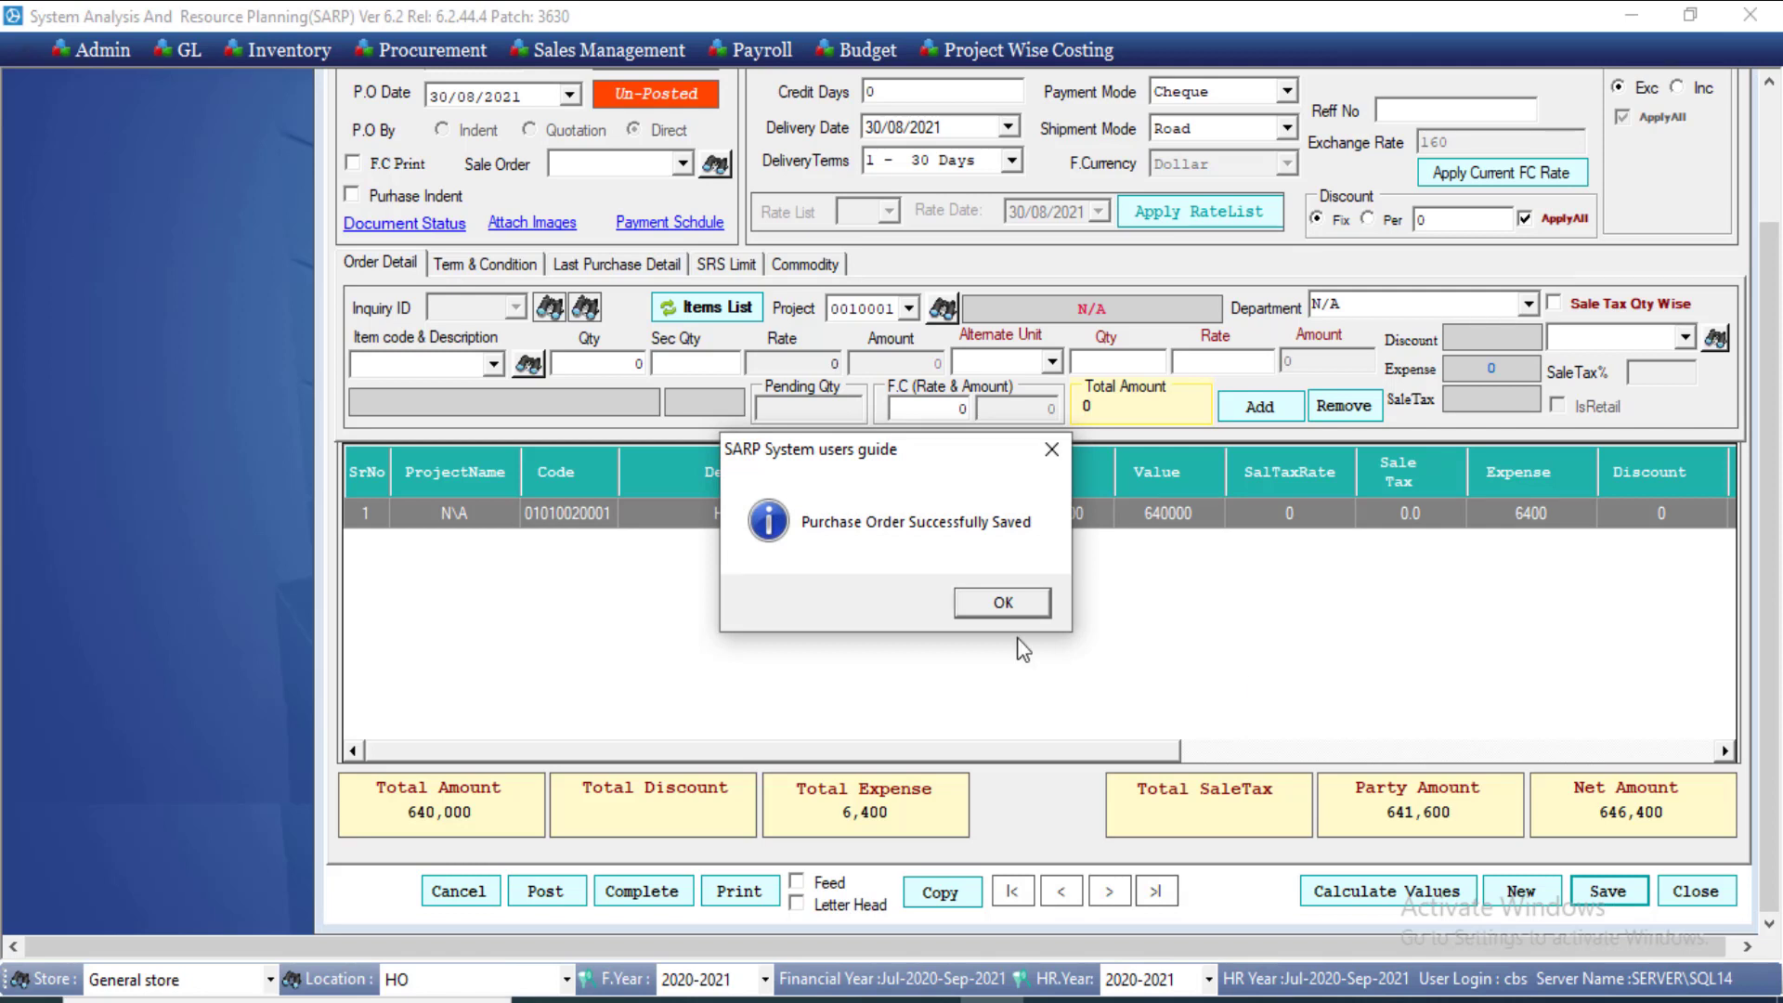
pyautogui.click(986, 604)
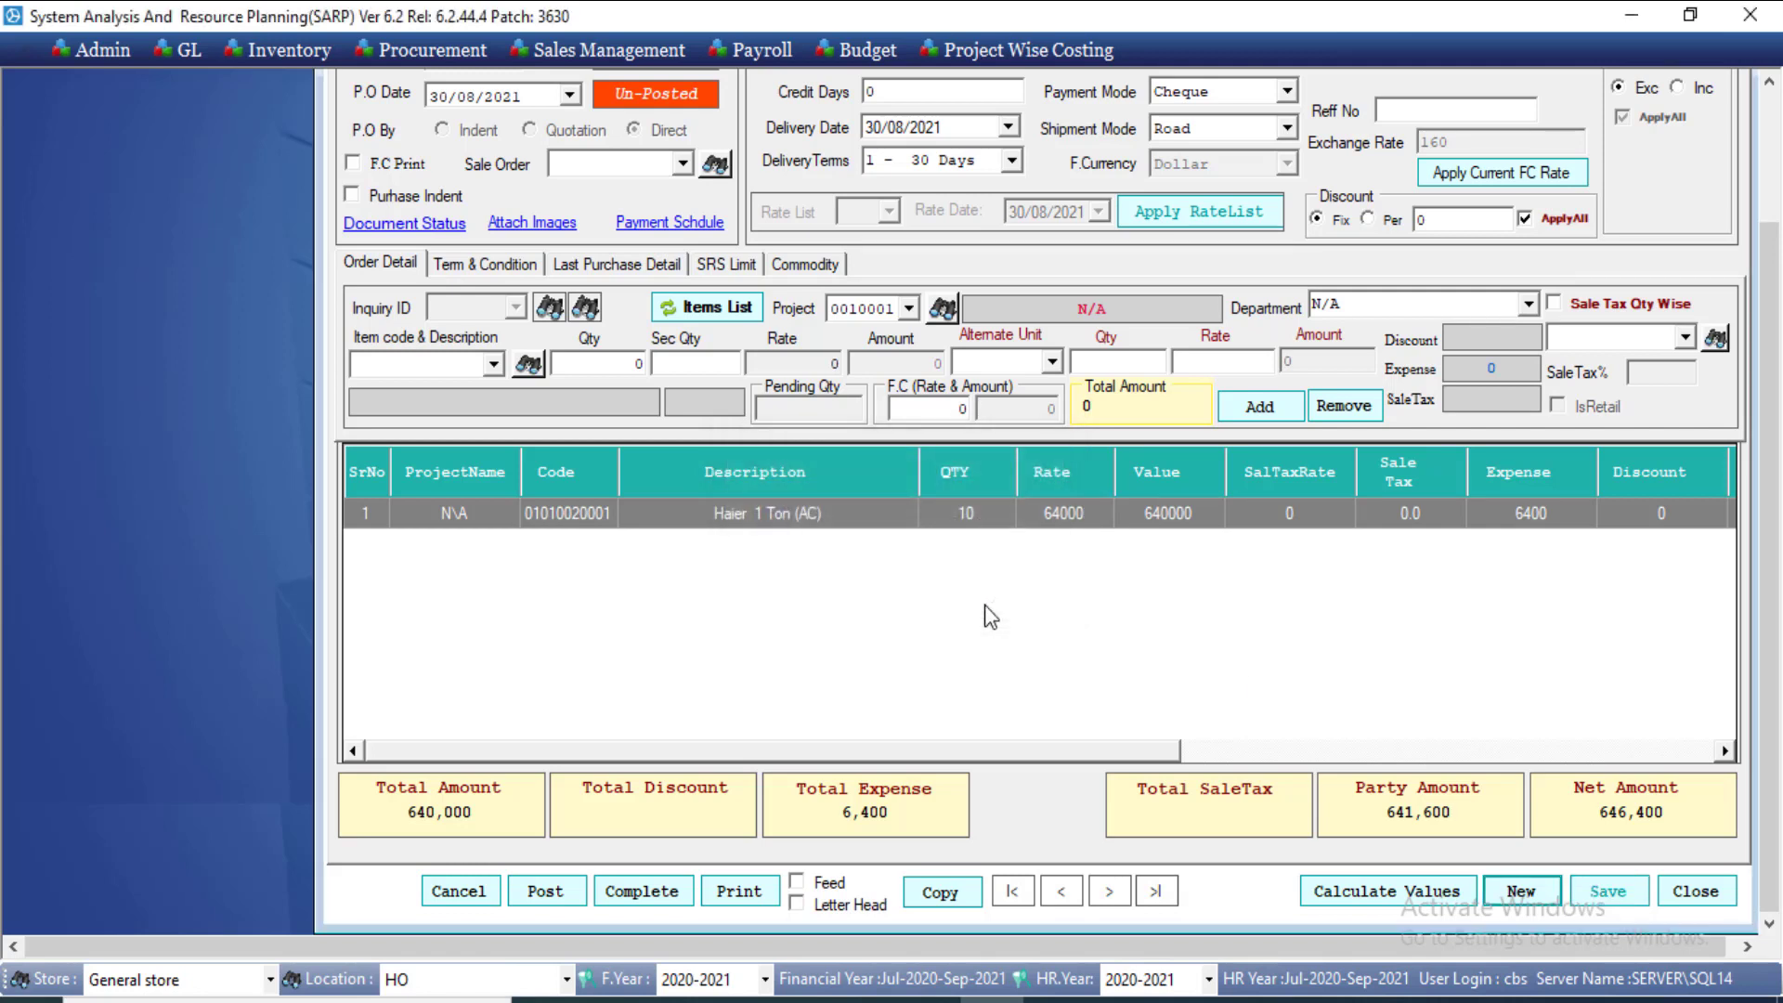
pyautogui.click(757, 894)
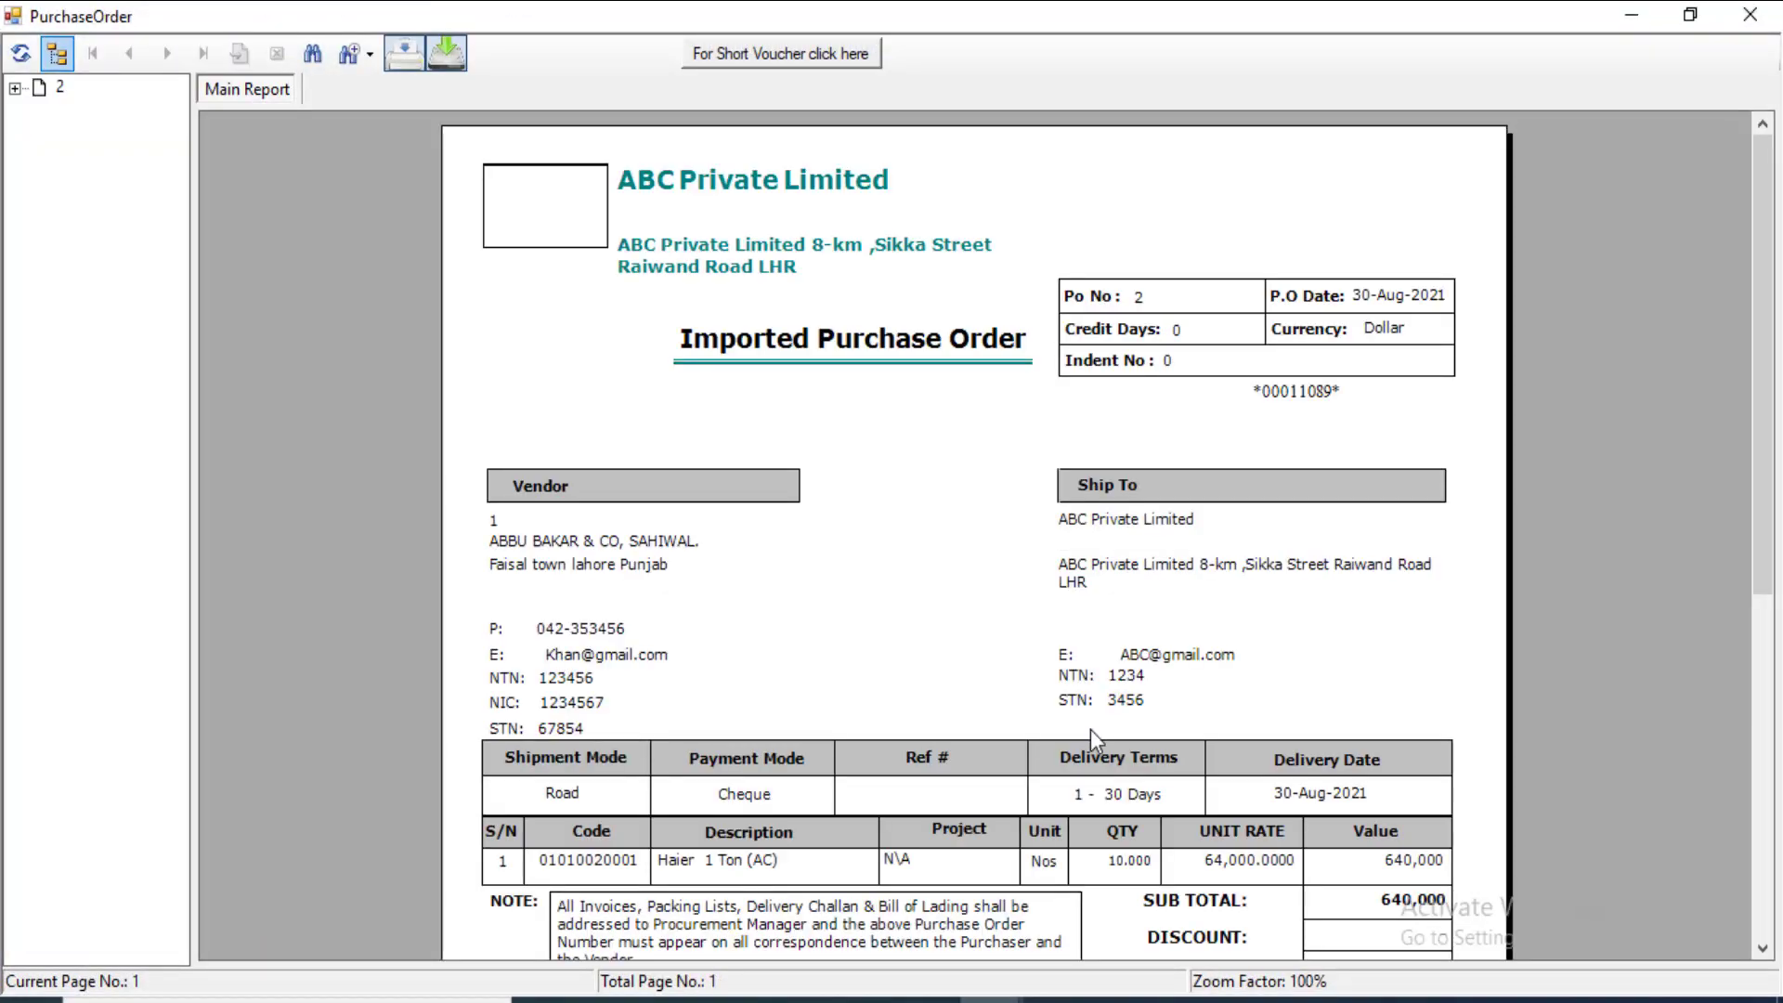
# Step: Close the purchase order report
pyautogui.scroll(-3, 1755, 371)
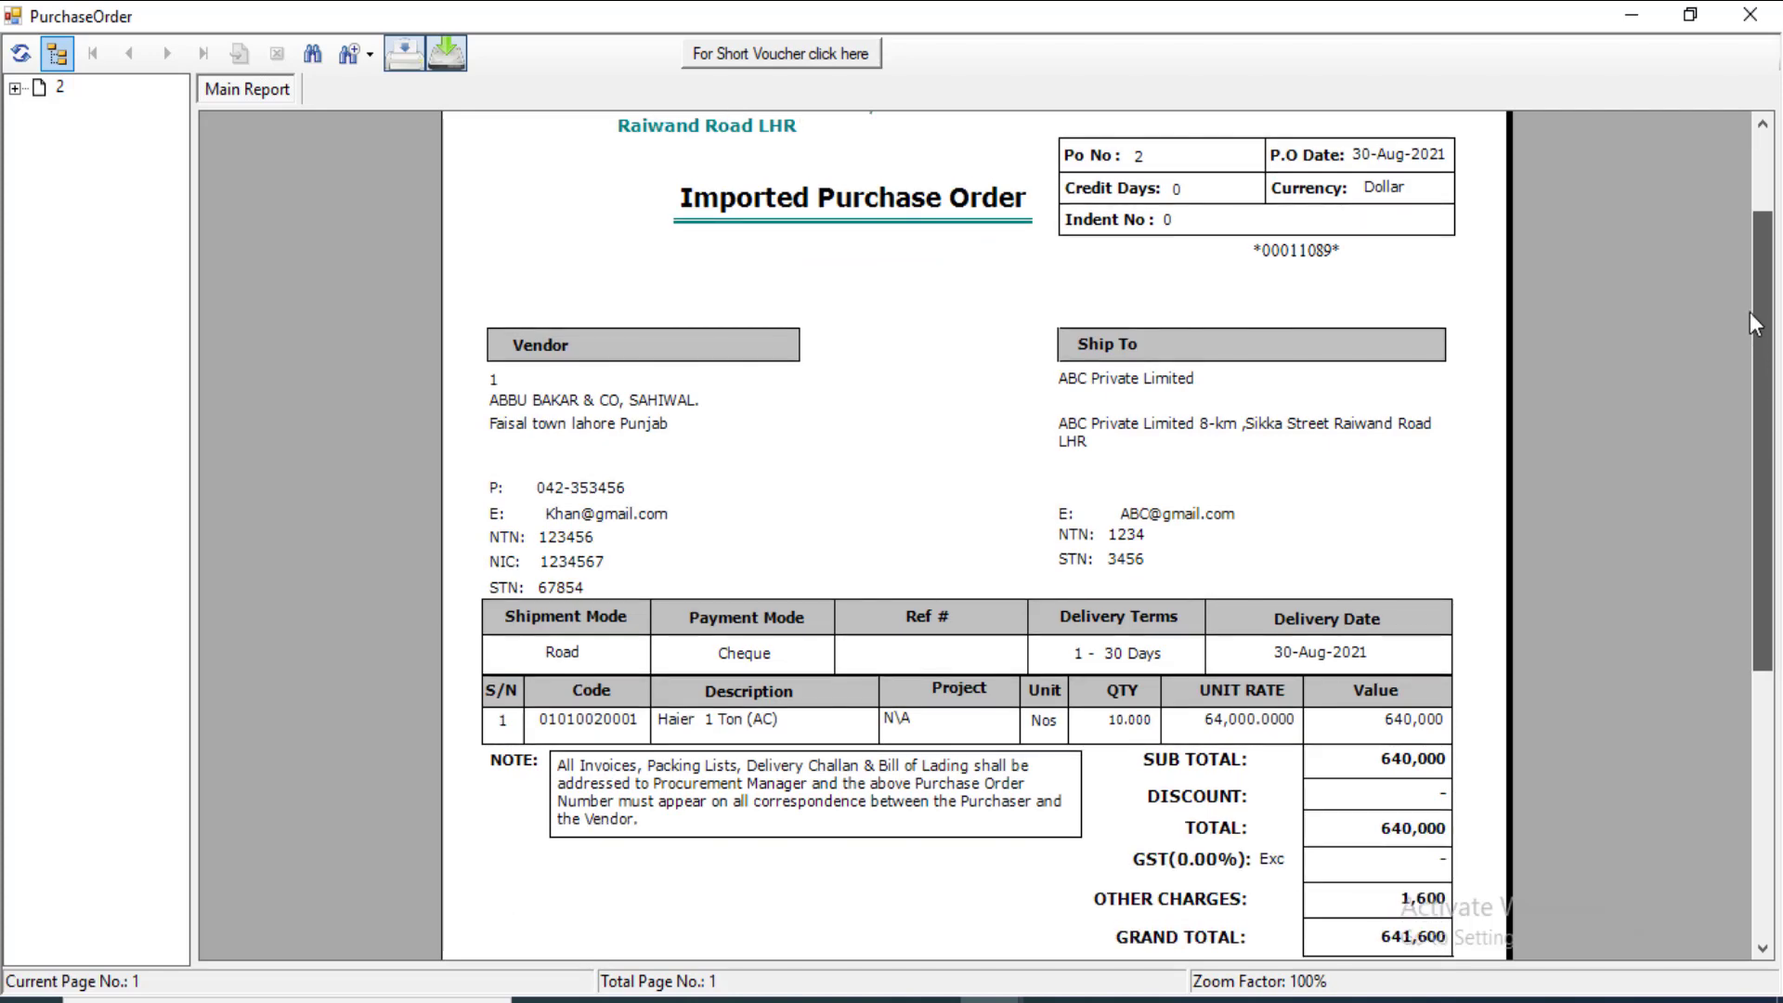
pyautogui.moveTo(1751, 313); pyautogui.dragTo(1751, 309)
pyautogui.doubleClick(1022, 18)
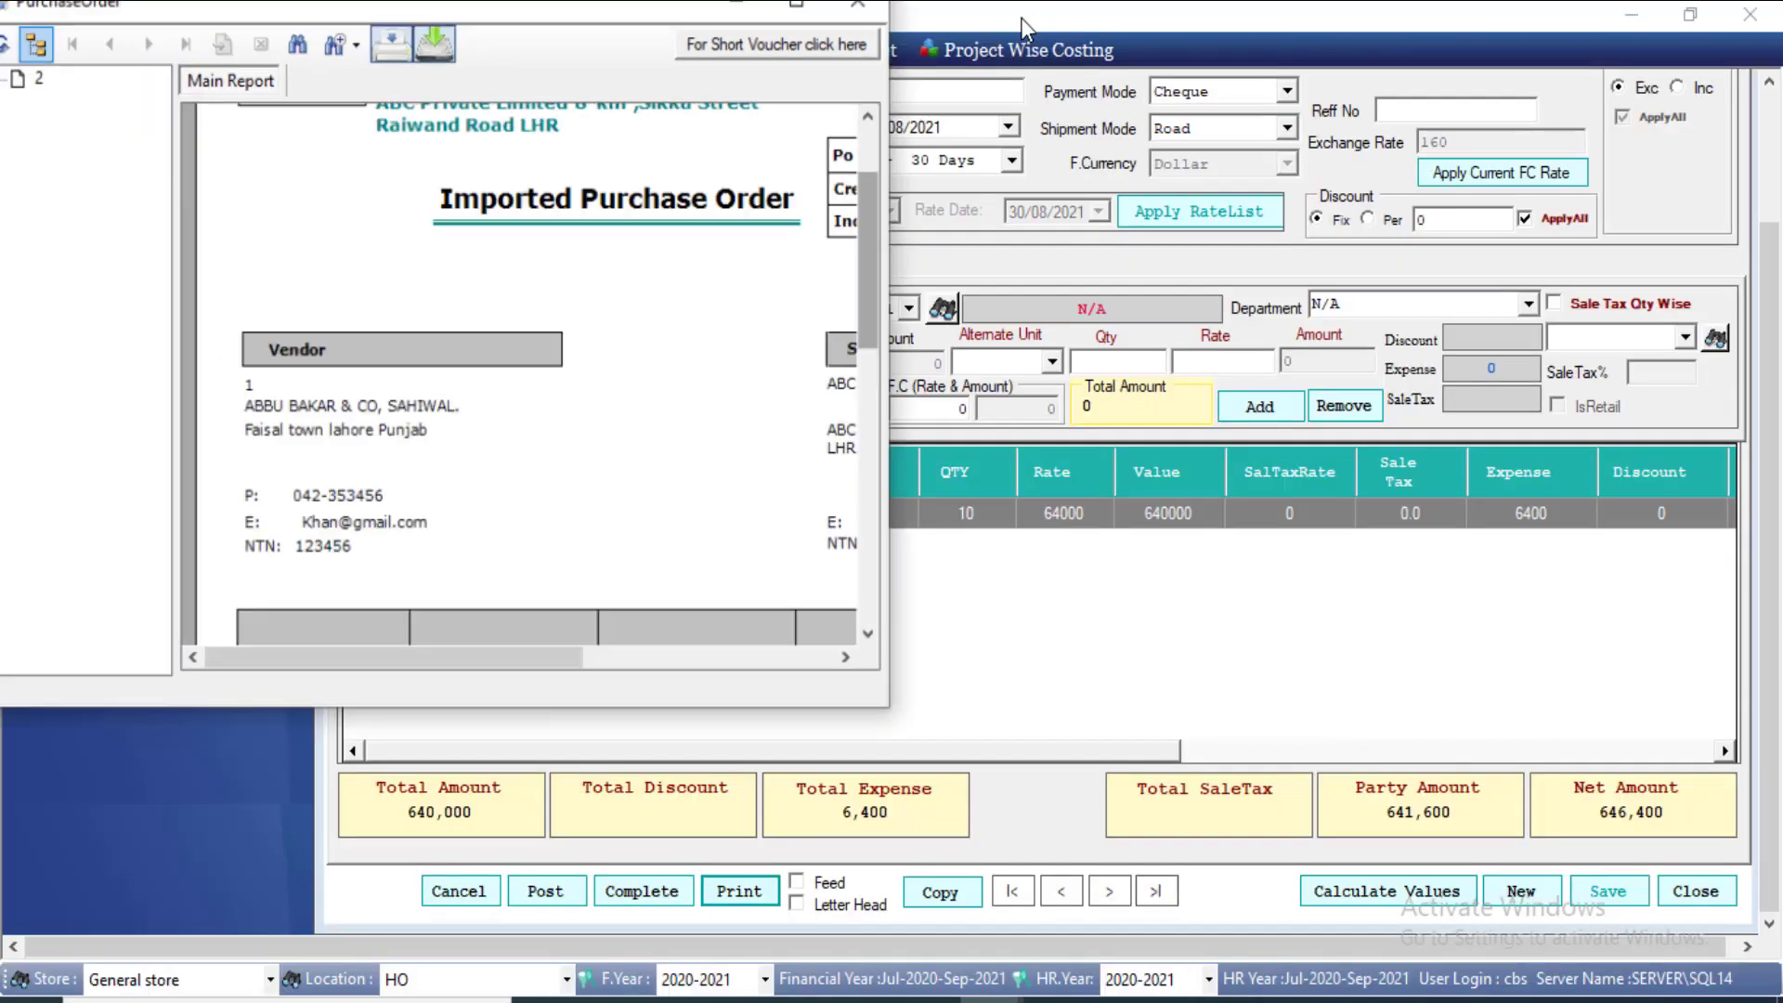
pyautogui.click(863, 14)
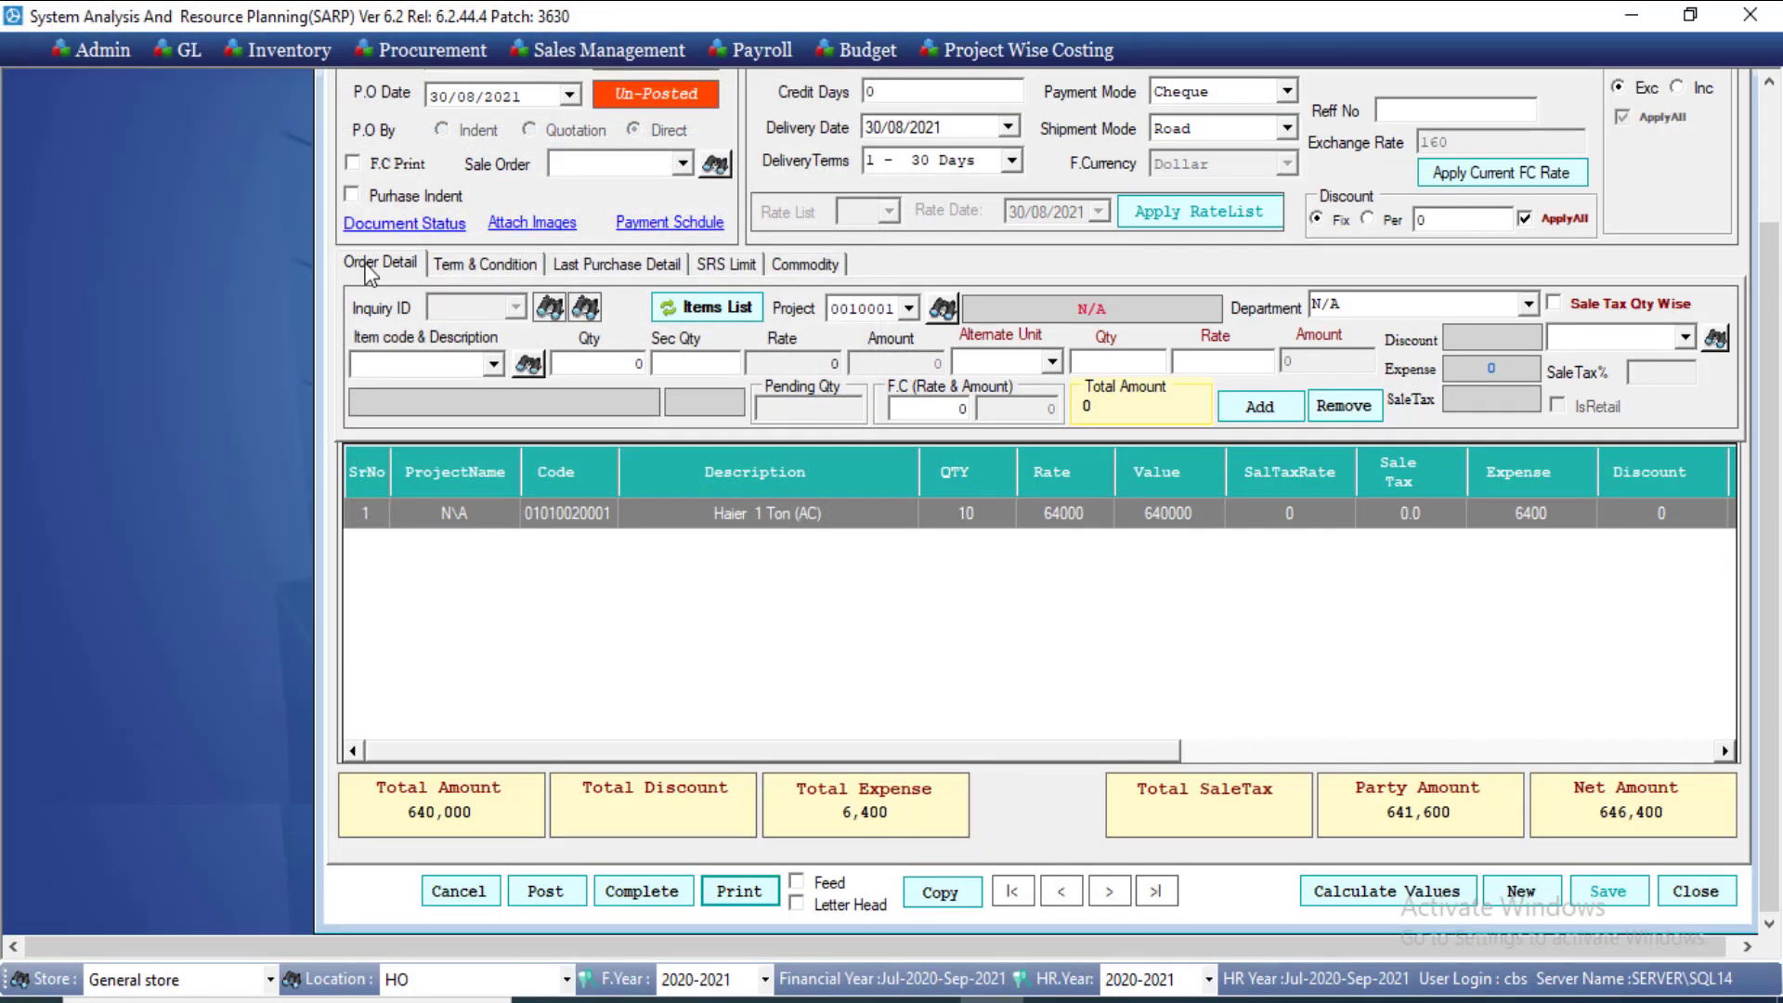
# Step: Print the foreign-currency purchase order, check its 4,010 Dollar grand total, then start posting it
pyautogui.click(394, 167)
pyautogui.click(740, 893)
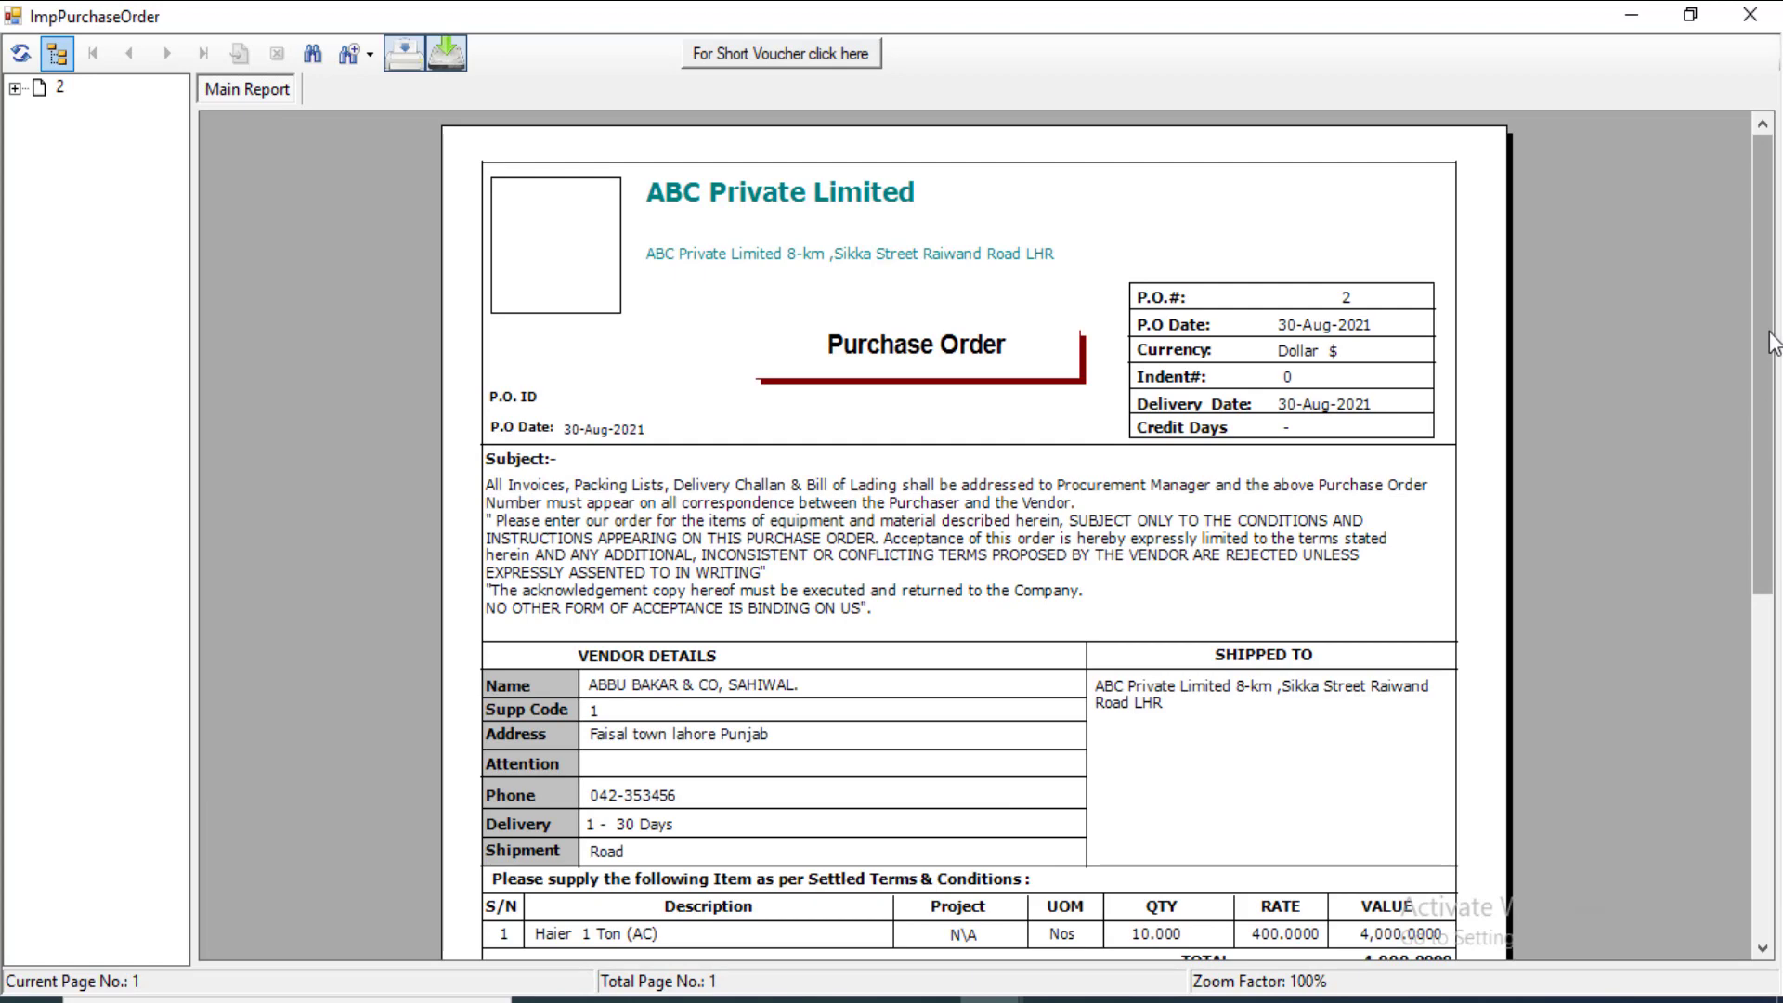
pyautogui.moveTo(1769, 344)
pyautogui.mouseDown()
pyautogui.moveTo(1774, 552)
pyautogui.moveTo(1756, 321)
pyautogui.mouseUp()
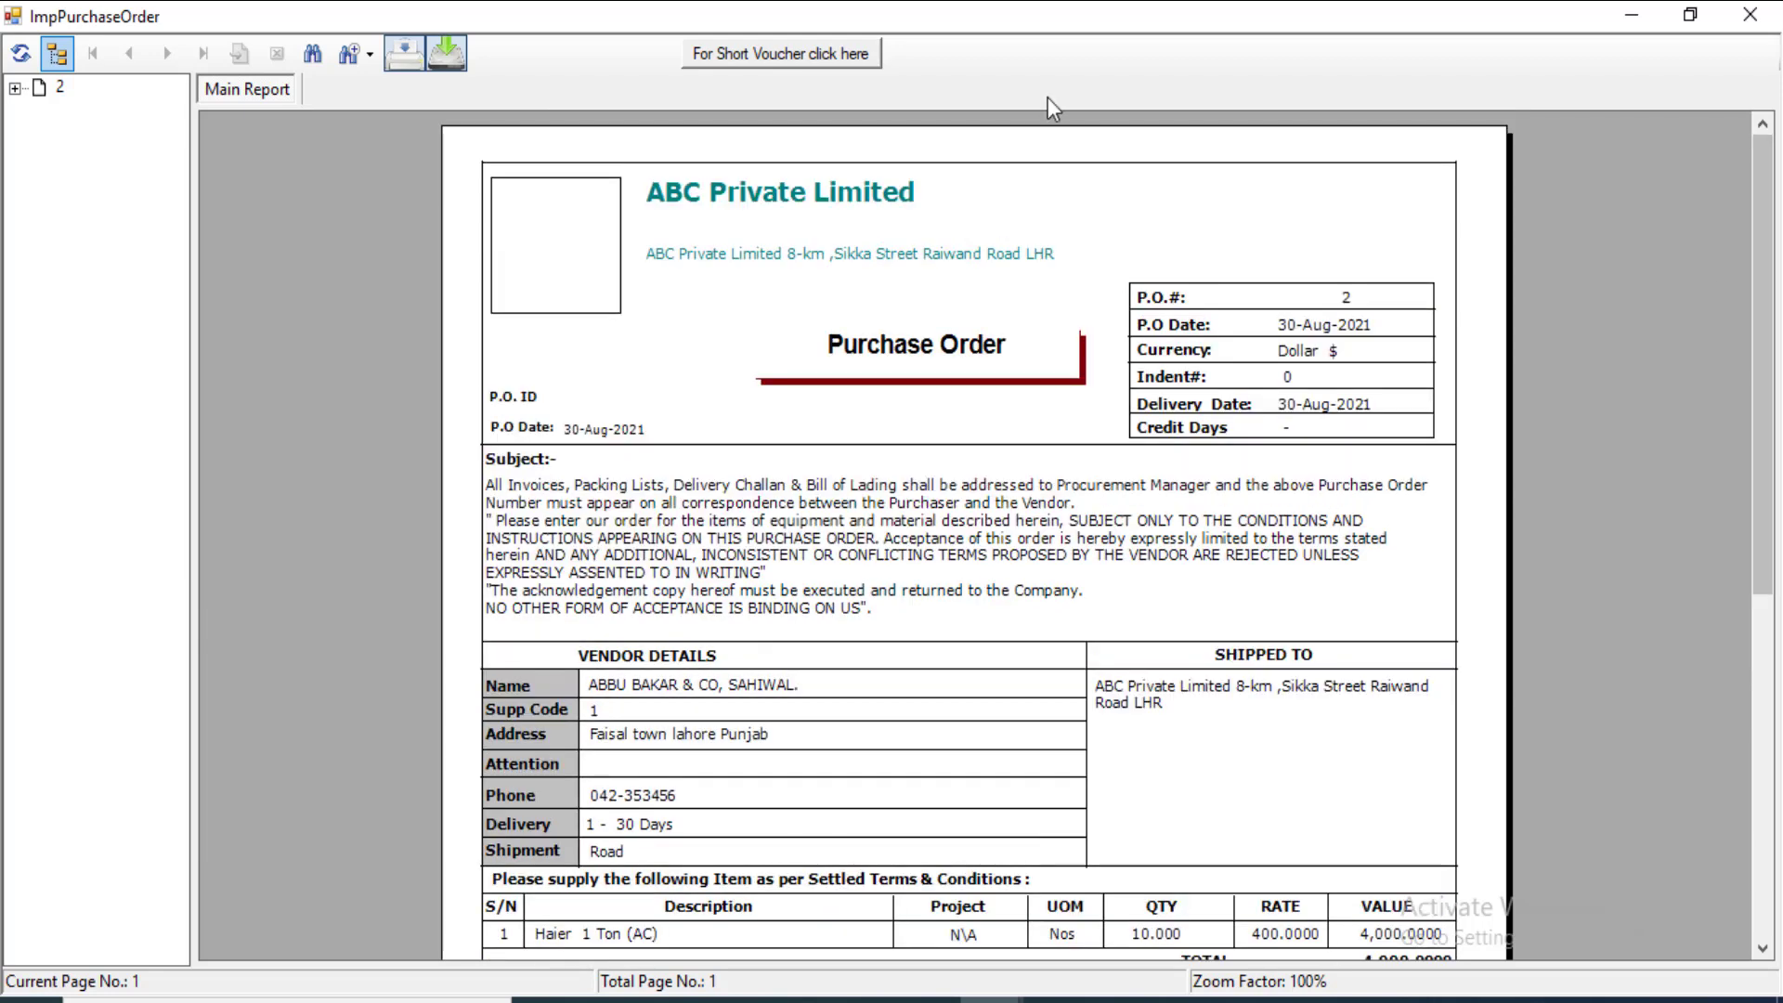
pyautogui.doubleClick(1020, 26)
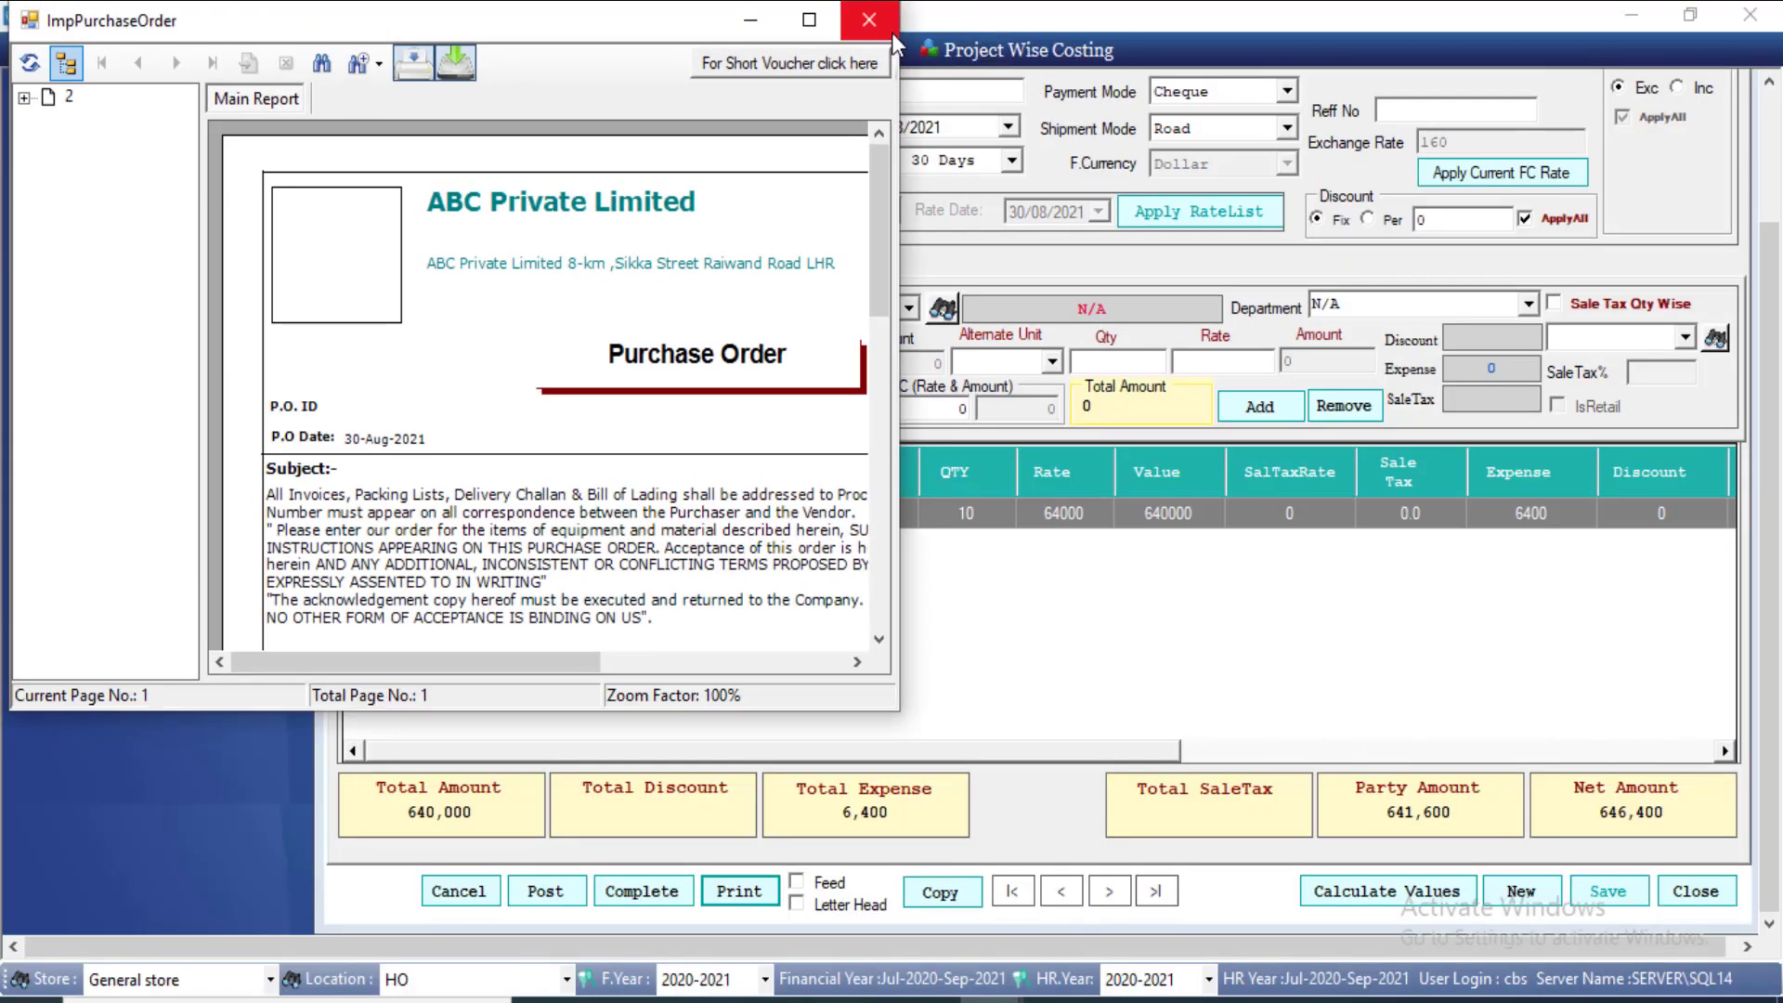
pyautogui.click(869, 20)
pyautogui.click(545, 891)
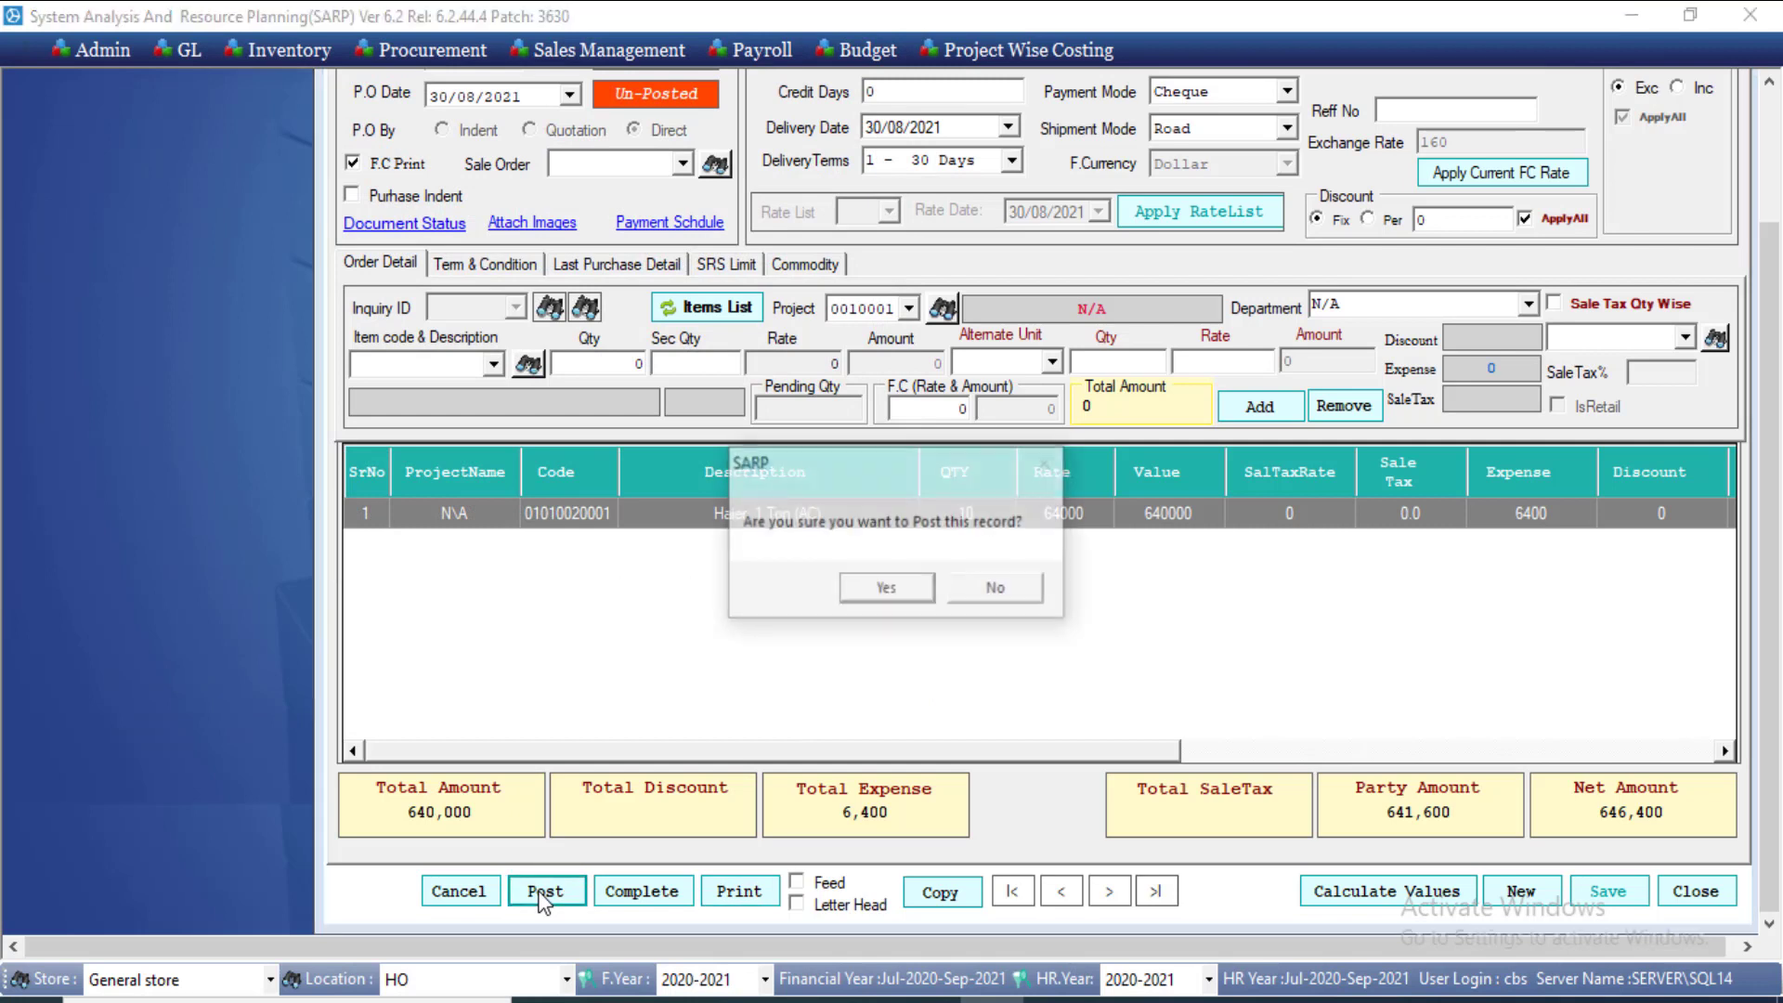
# Step: Confirm posting purchase order 2, acknowledge the success message, and close the form
pyautogui.click(886, 591)
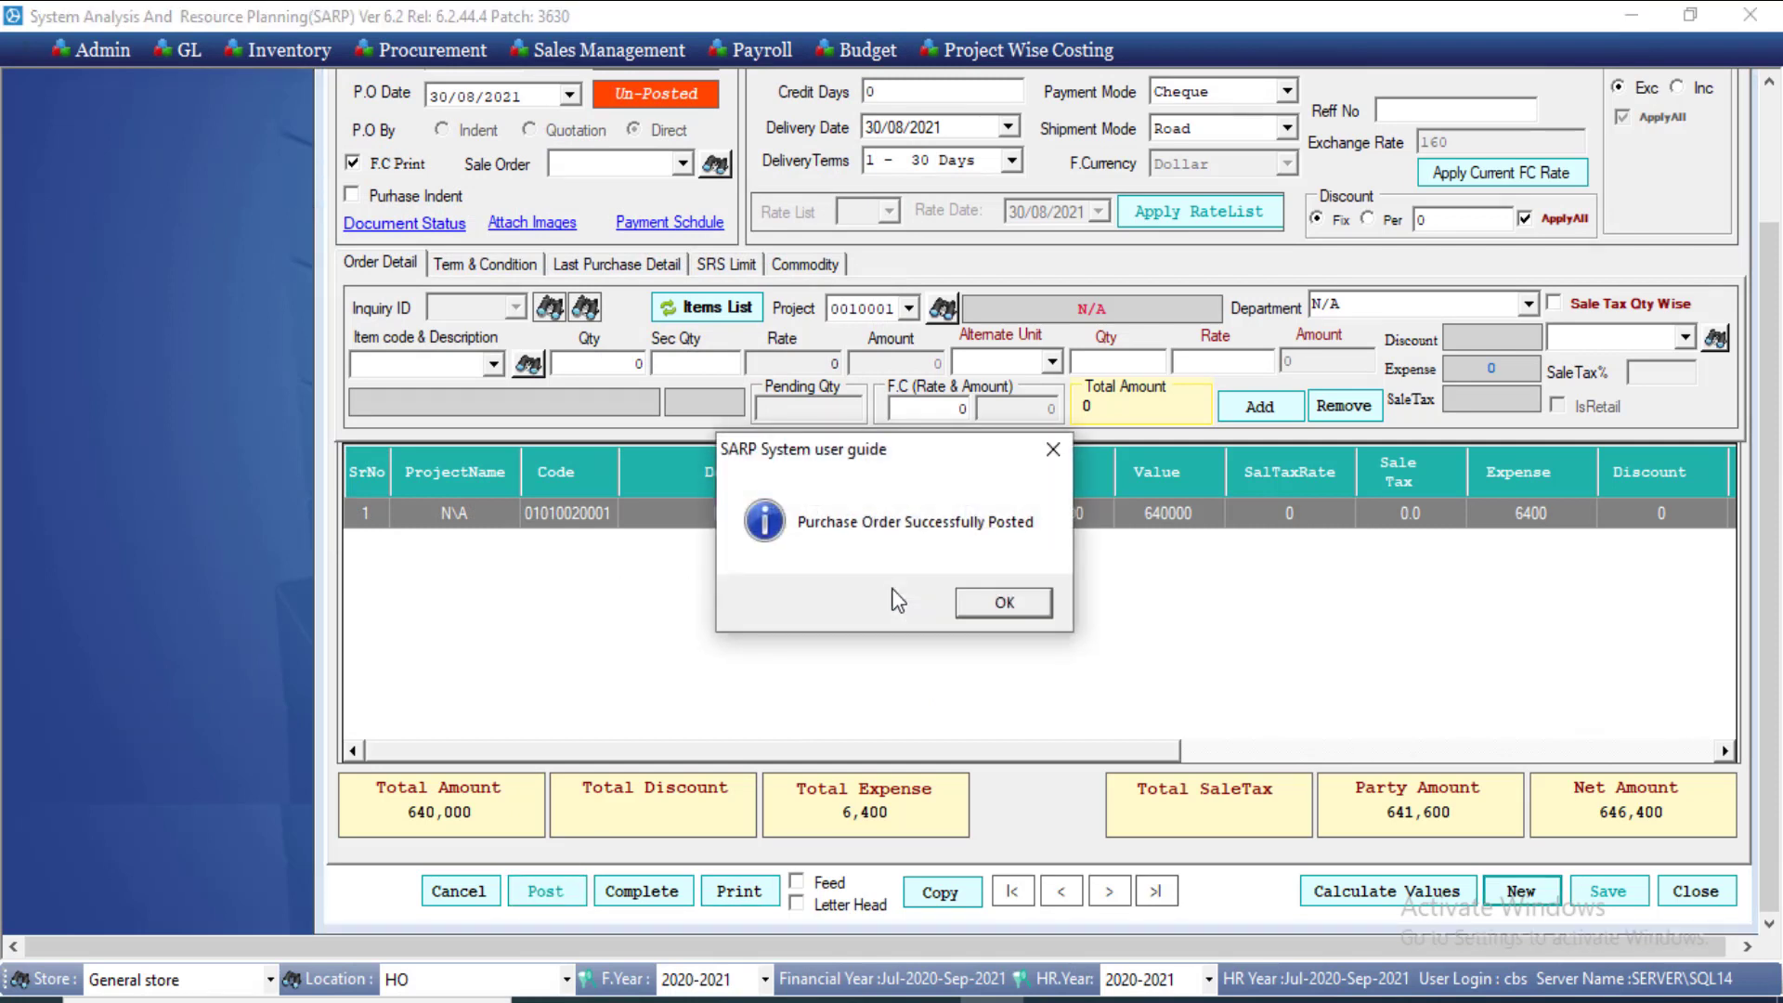
pyautogui.click(1025, 593)
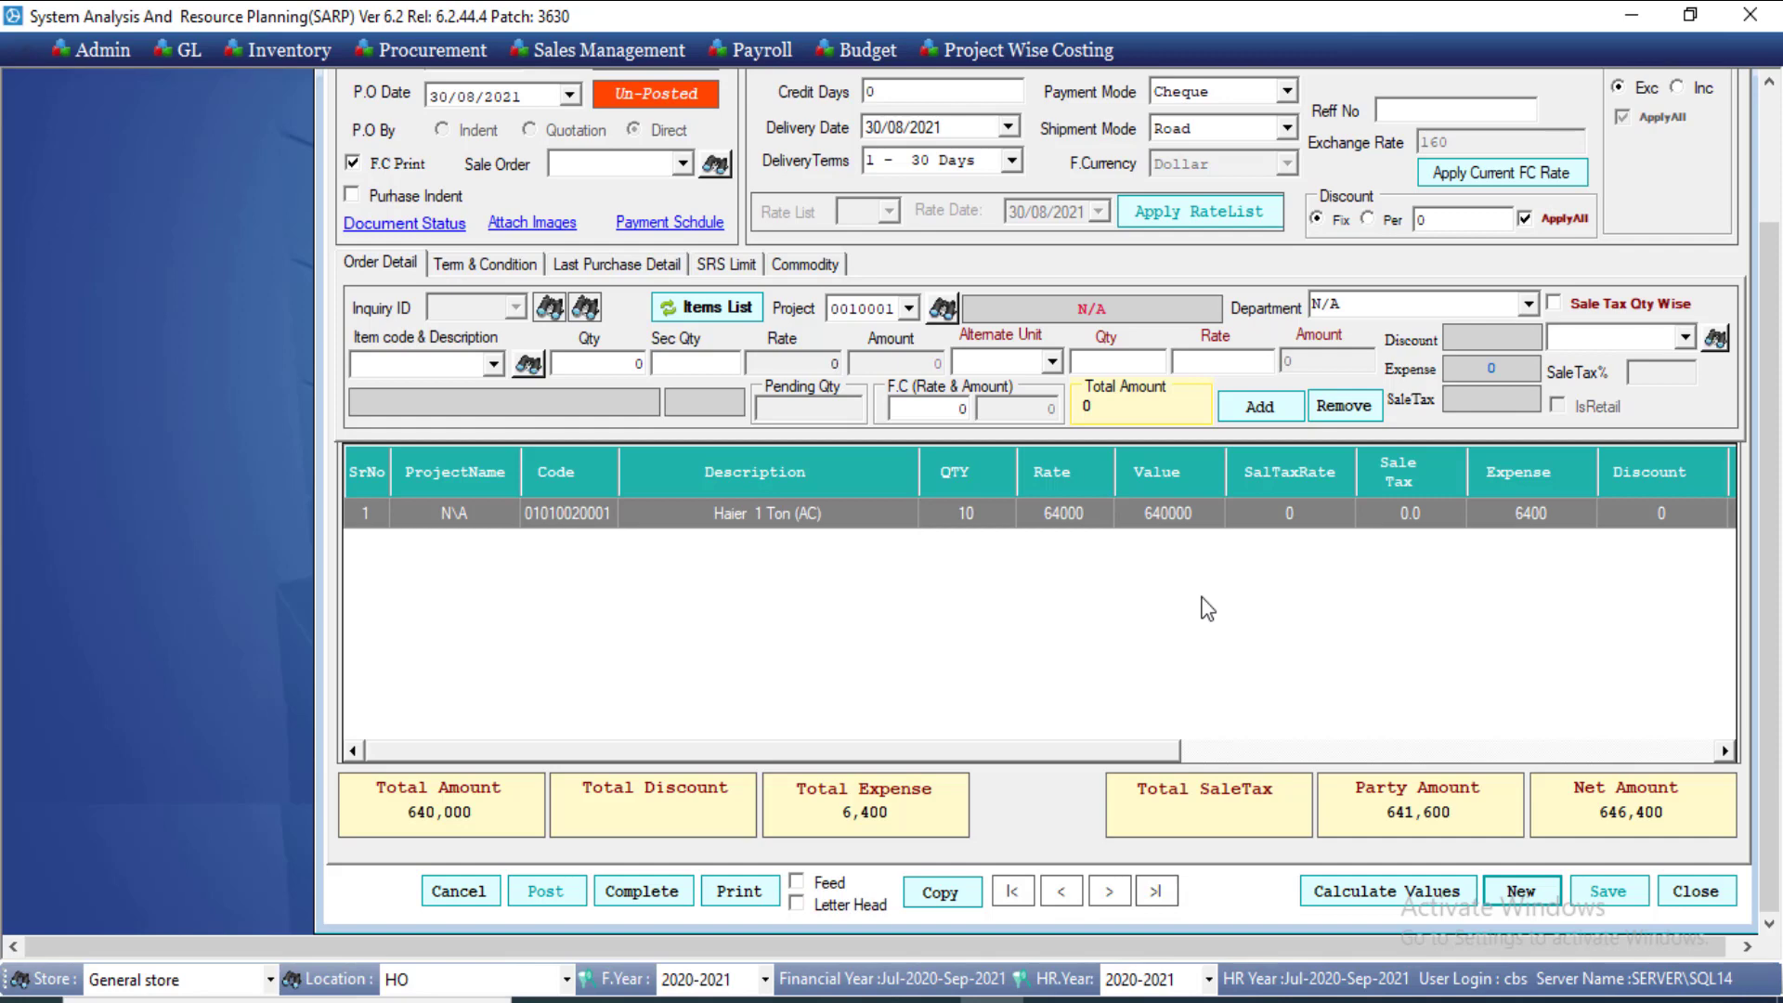
pyautogui.press('Escape')
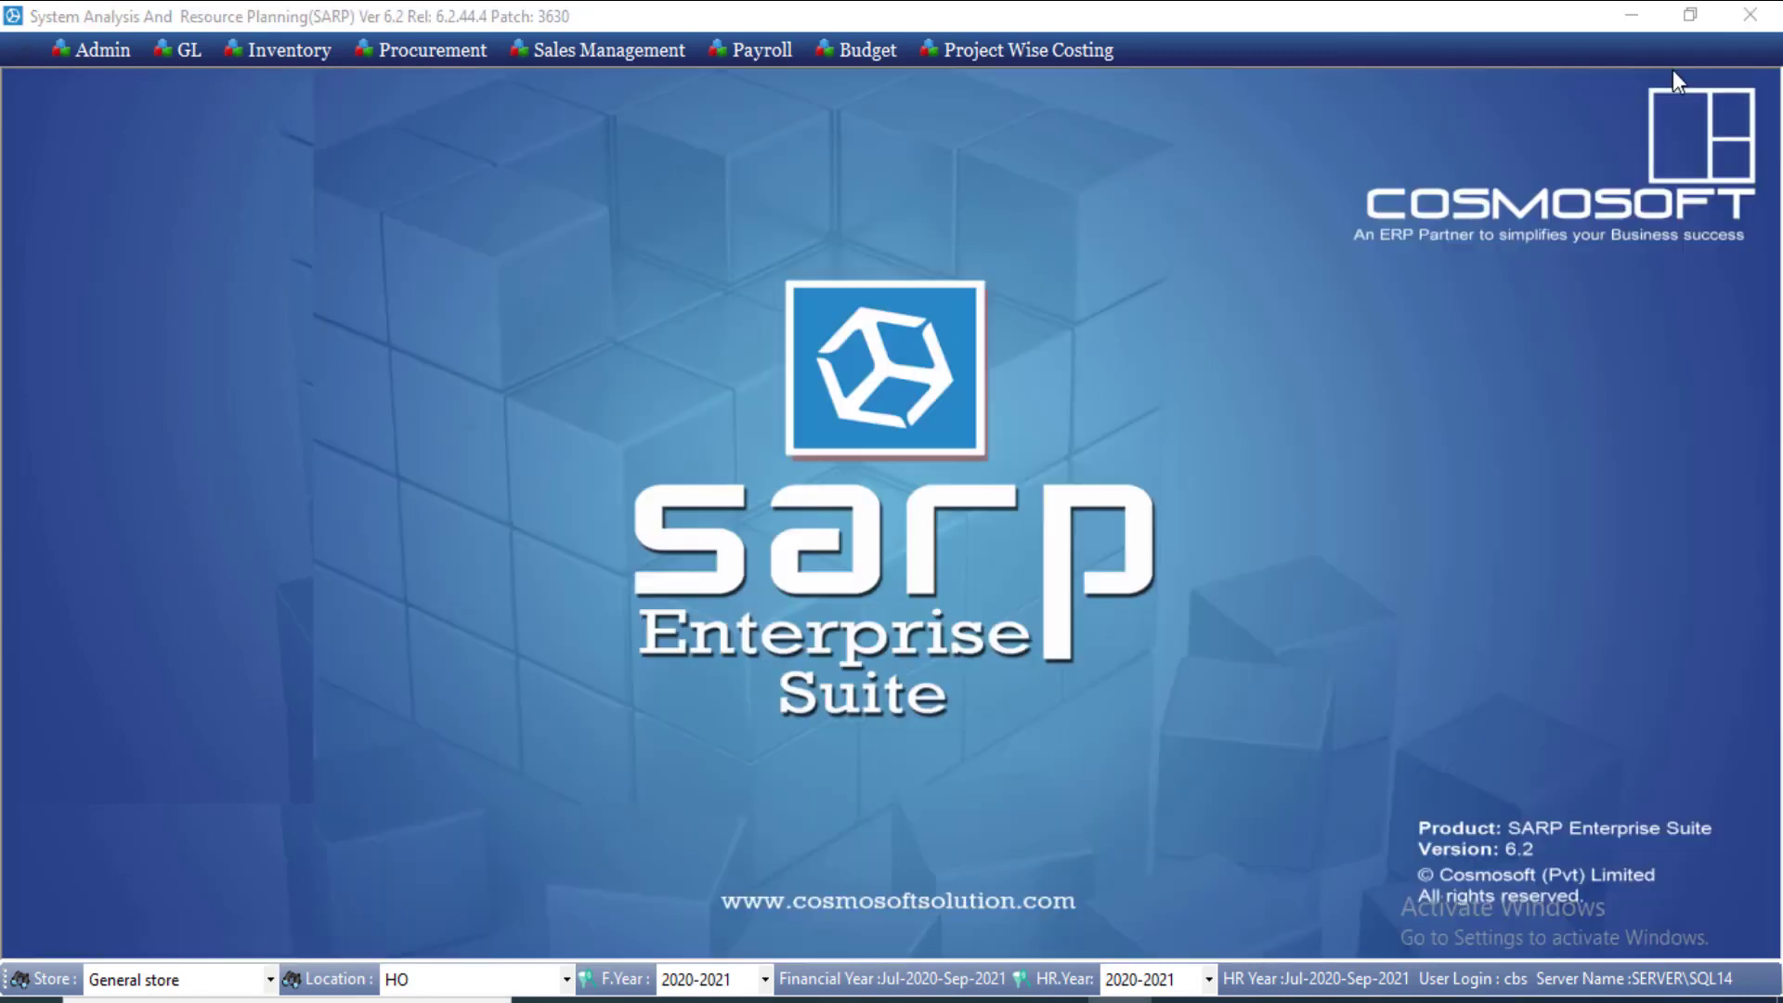
# Step: Start a new inward gate pass sourced from IP orders, against purchase order 00000002
pyautogui.click(259, 58)
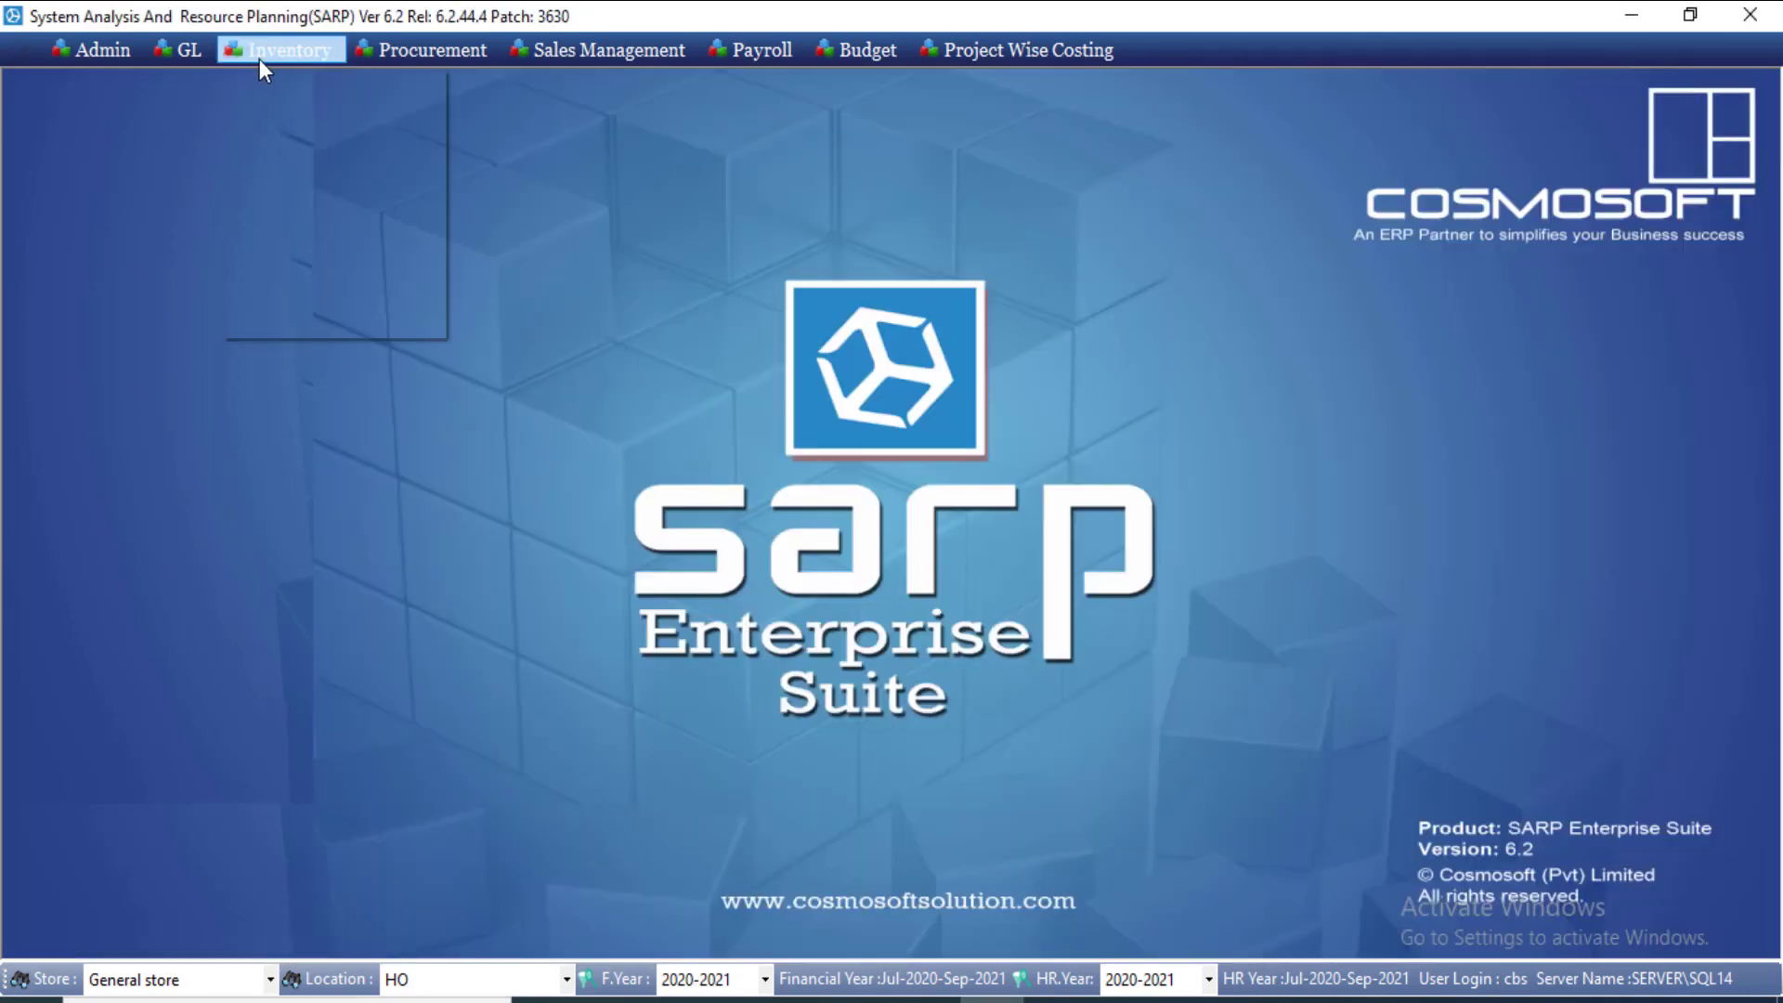
pyautogui.moveTo(298, 127)
pyautogui.click(572, 114)
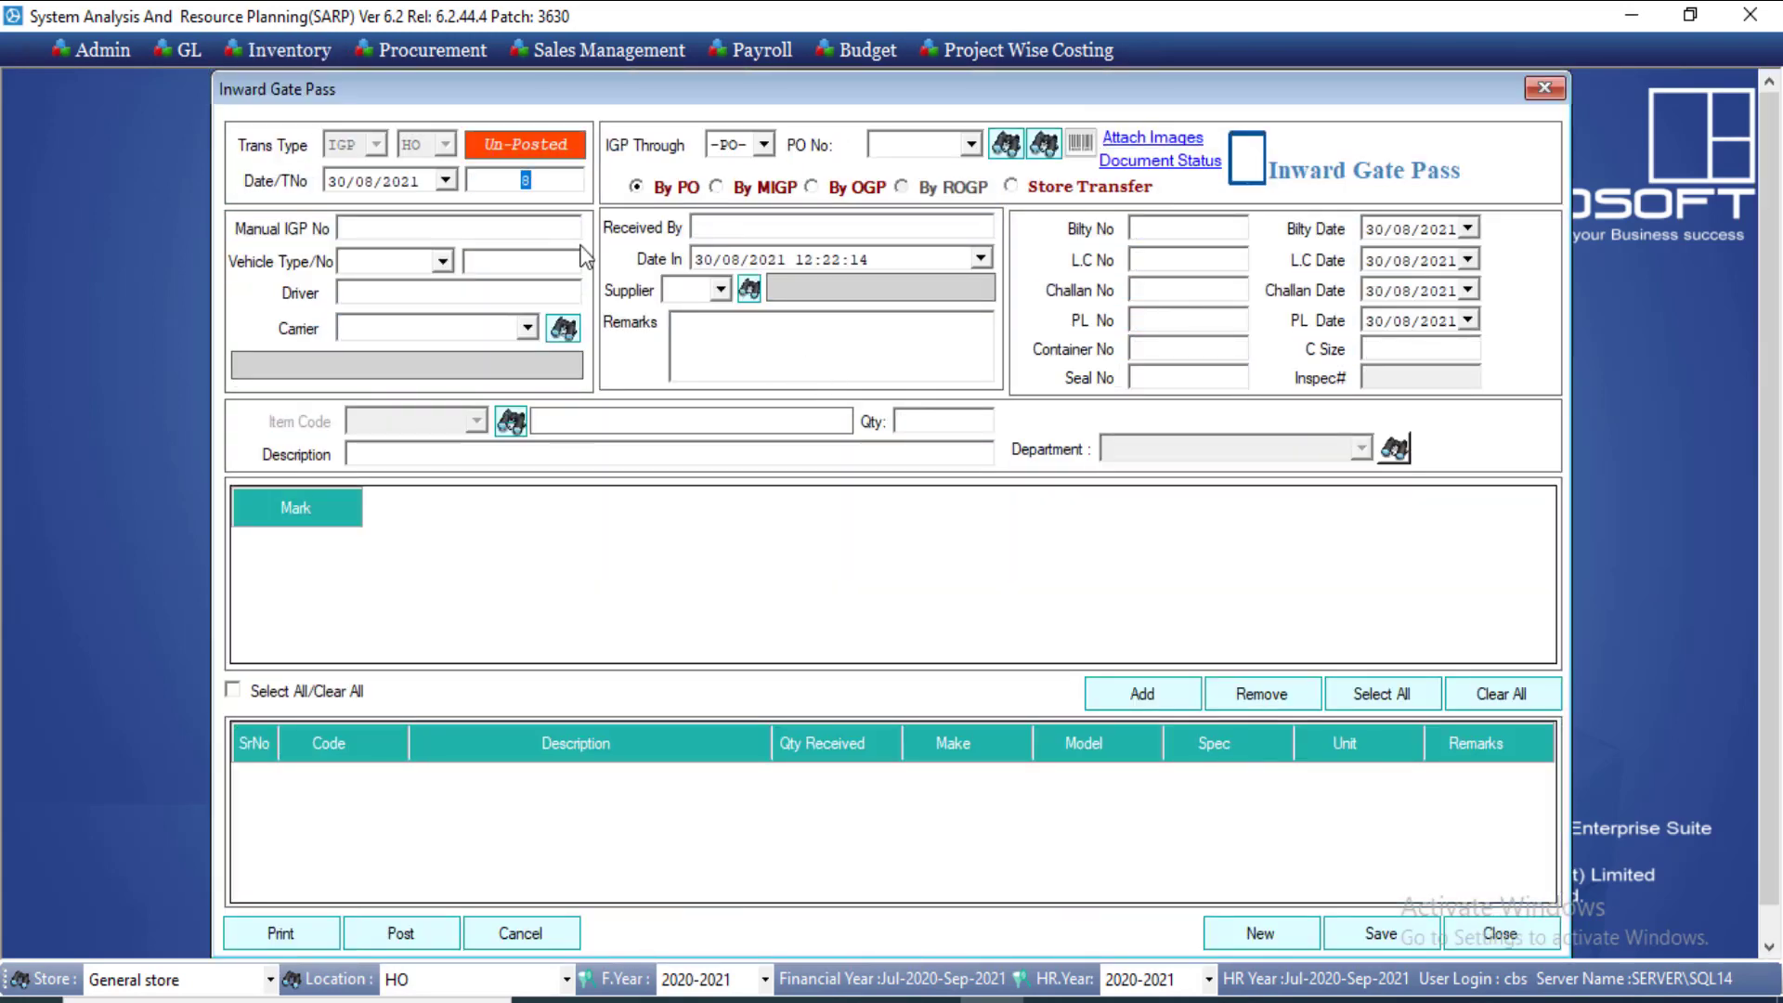
pyautogui.click(763, 144)
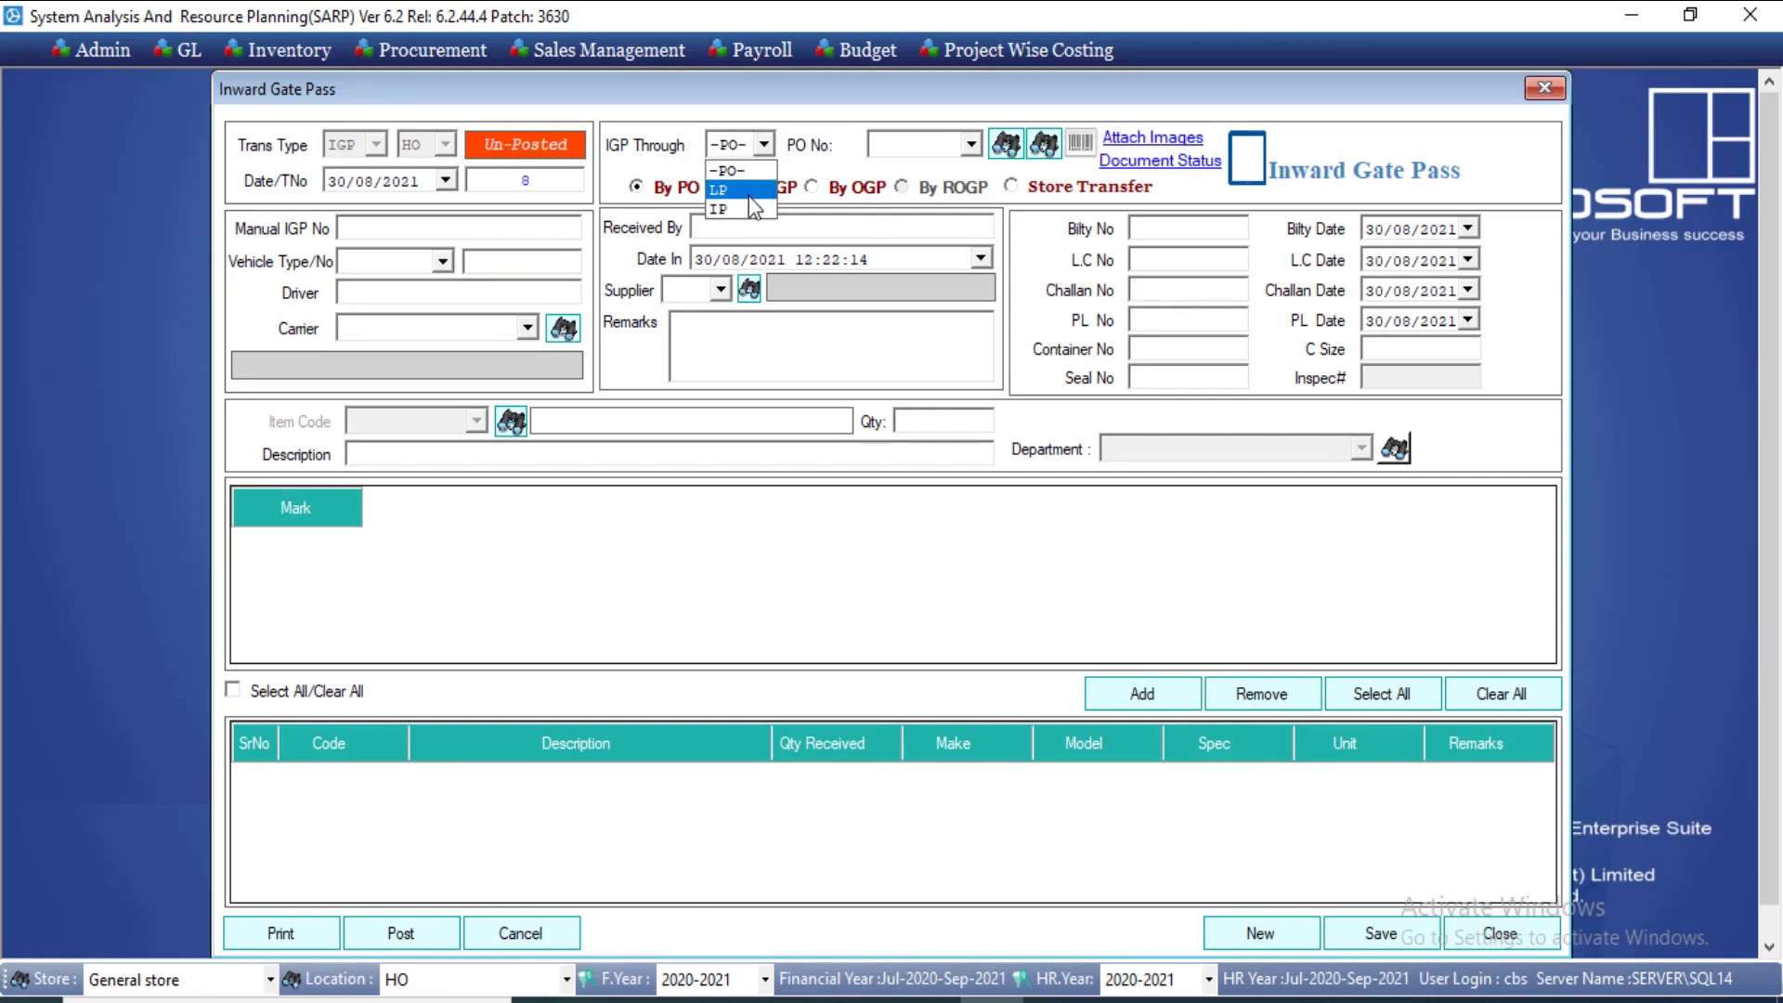
pyautogui.click(729, 183)
pyautogui.click(970, 144)
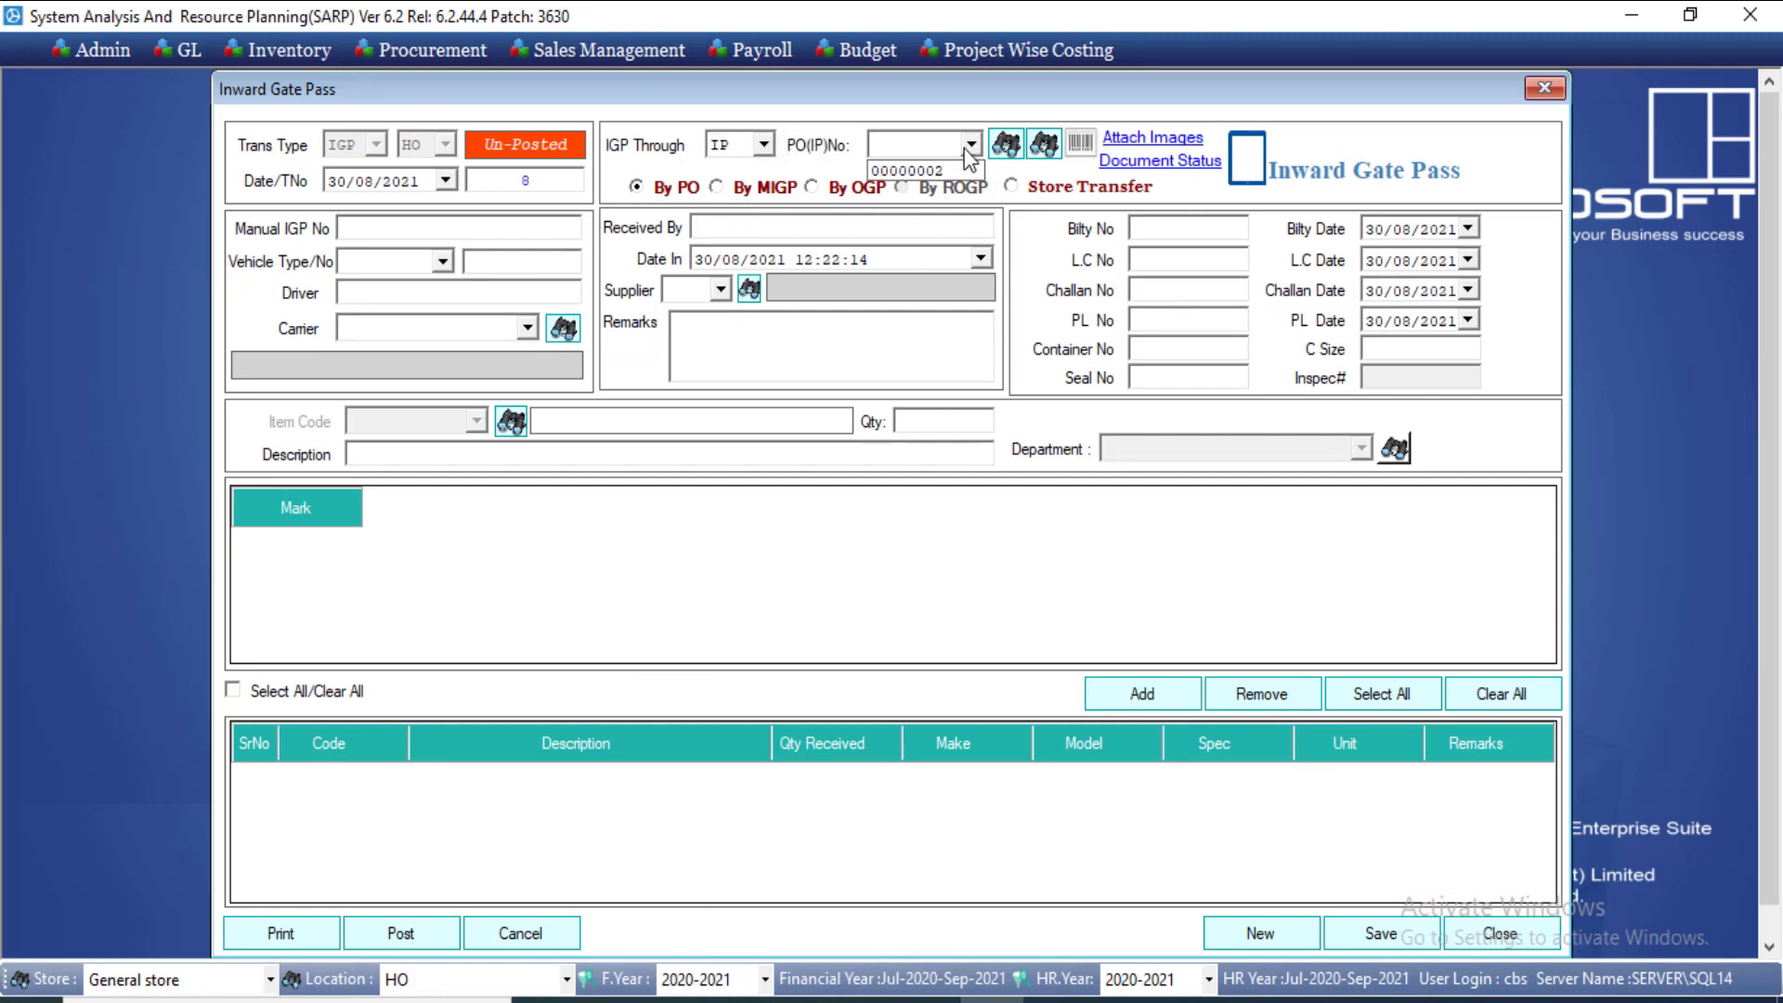
pyautogui.click(955, 176)
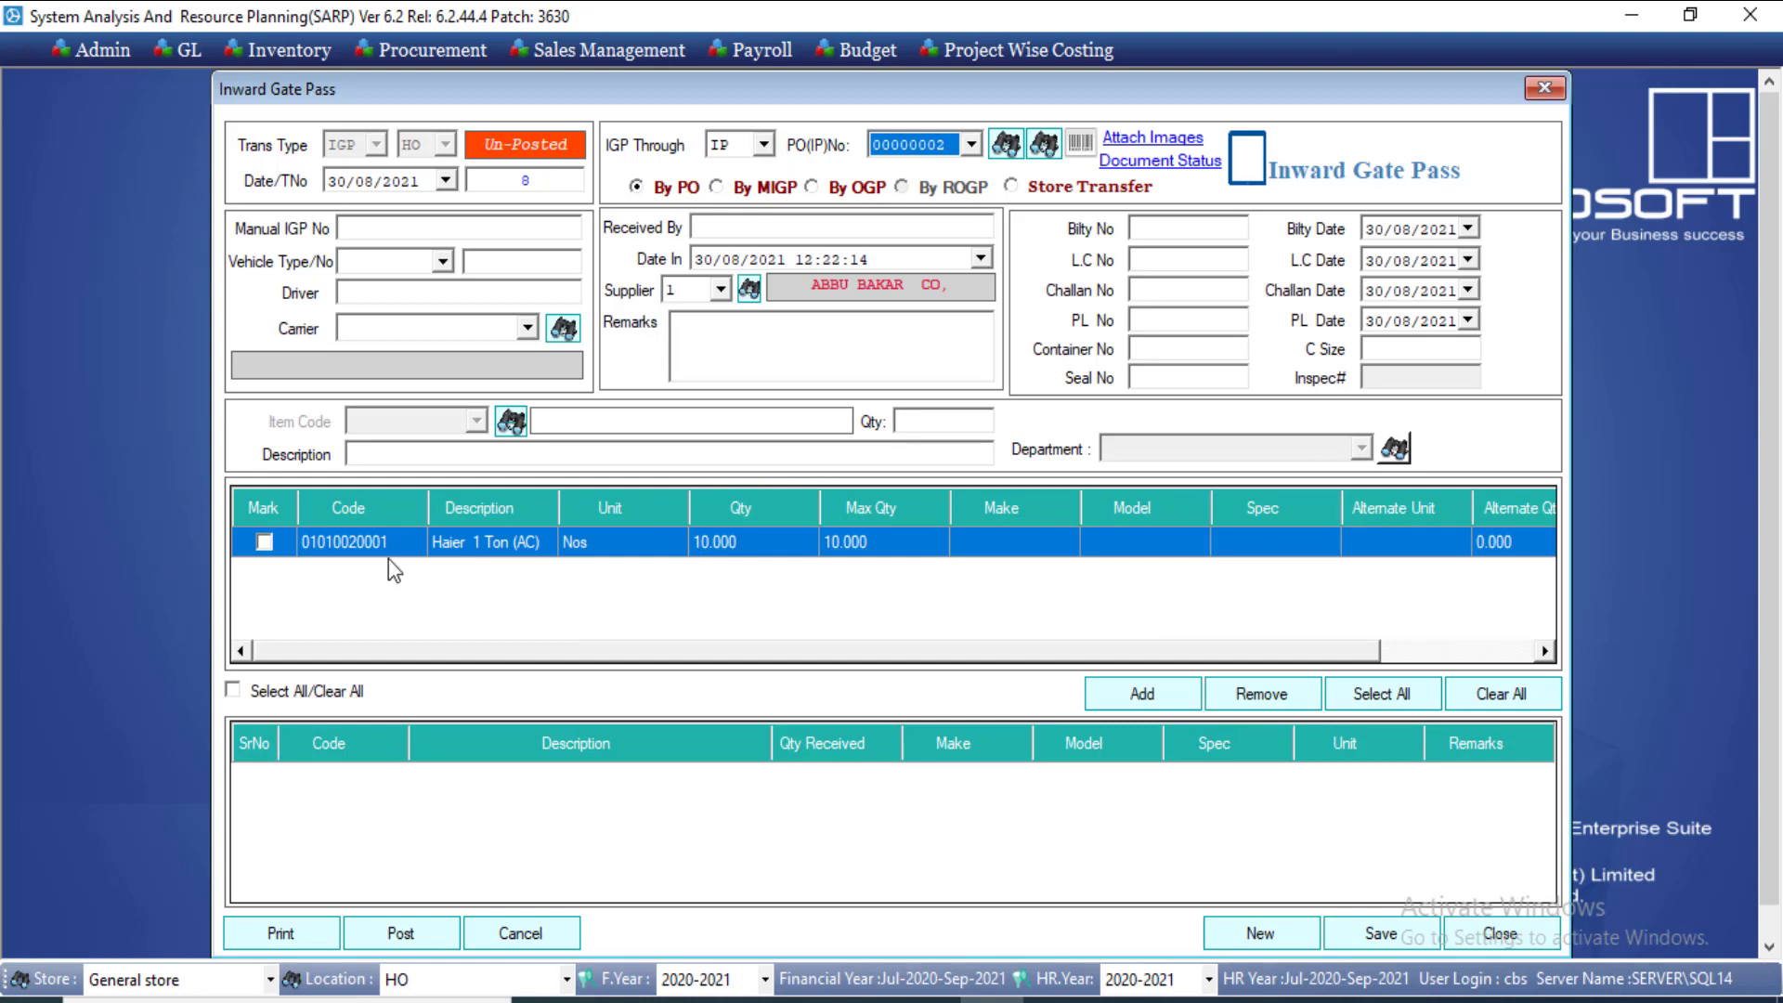
# Step: Receive the Haier 1 Ton (AC) item, then save, post and close gate pass 8
pyautogui.click(264, 541)
pyautogui.click(1142, 693)
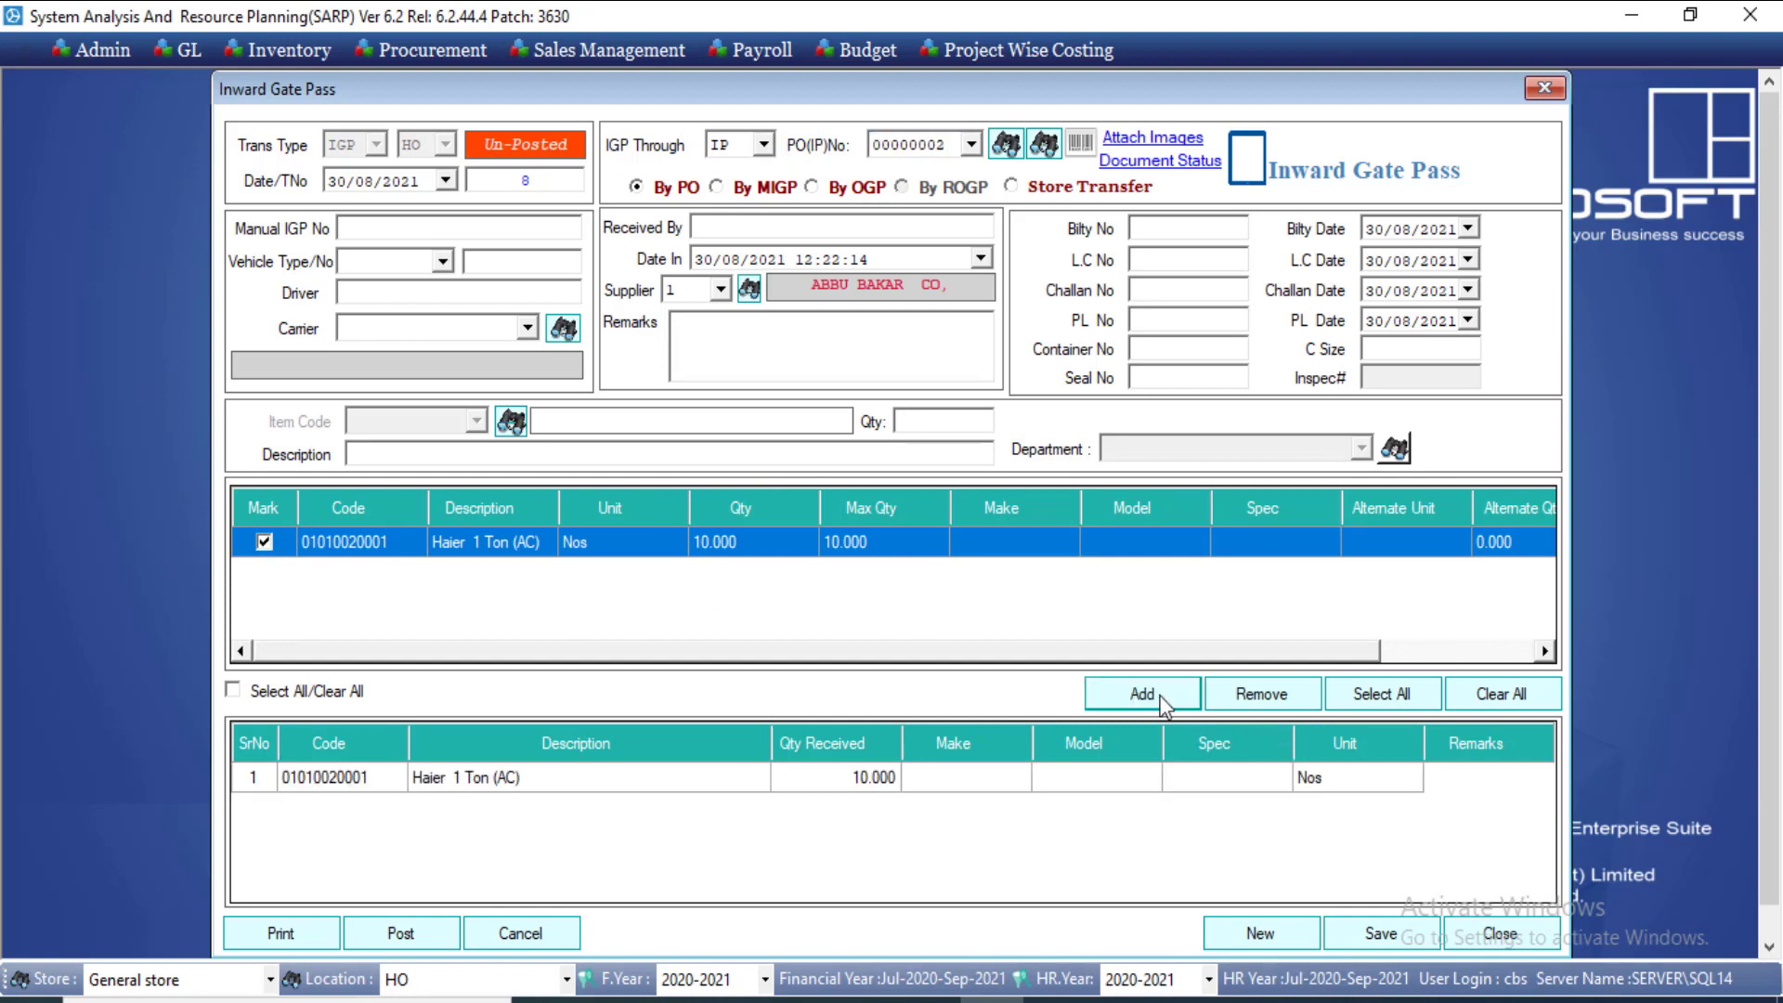
pyautogui.click(1396, 937)
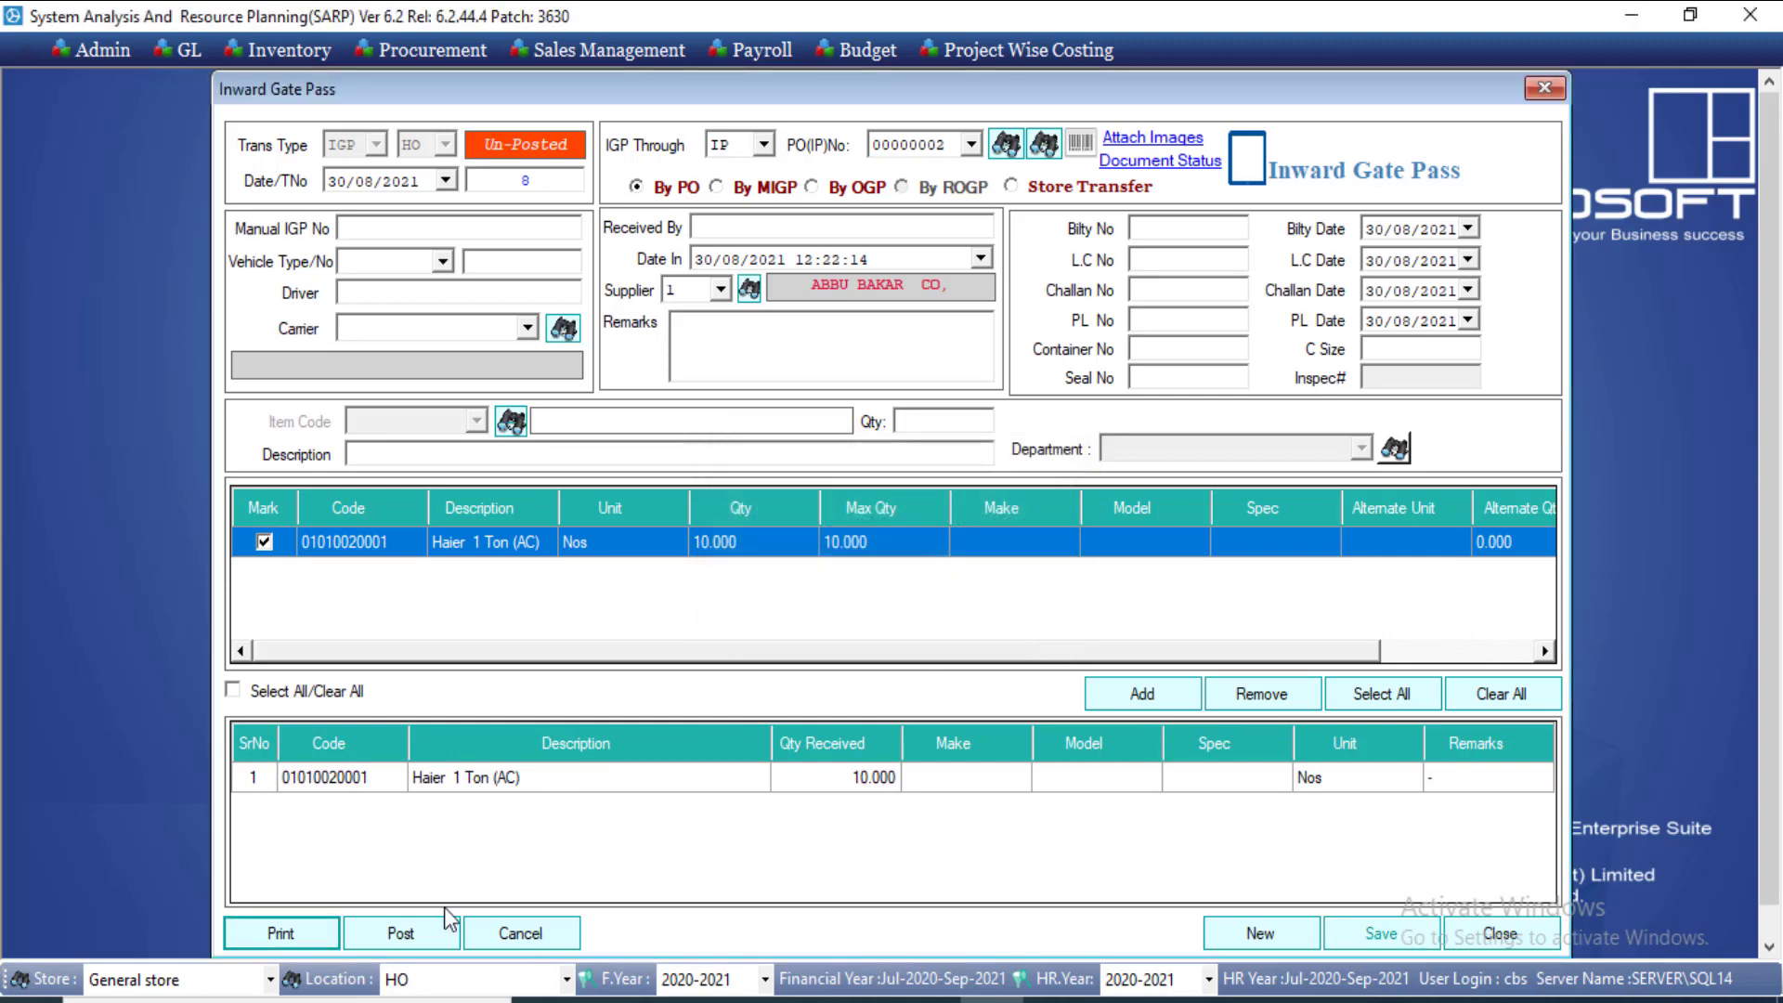
pyautogui.click(429, 930)
pyautogui.click(887, 591)
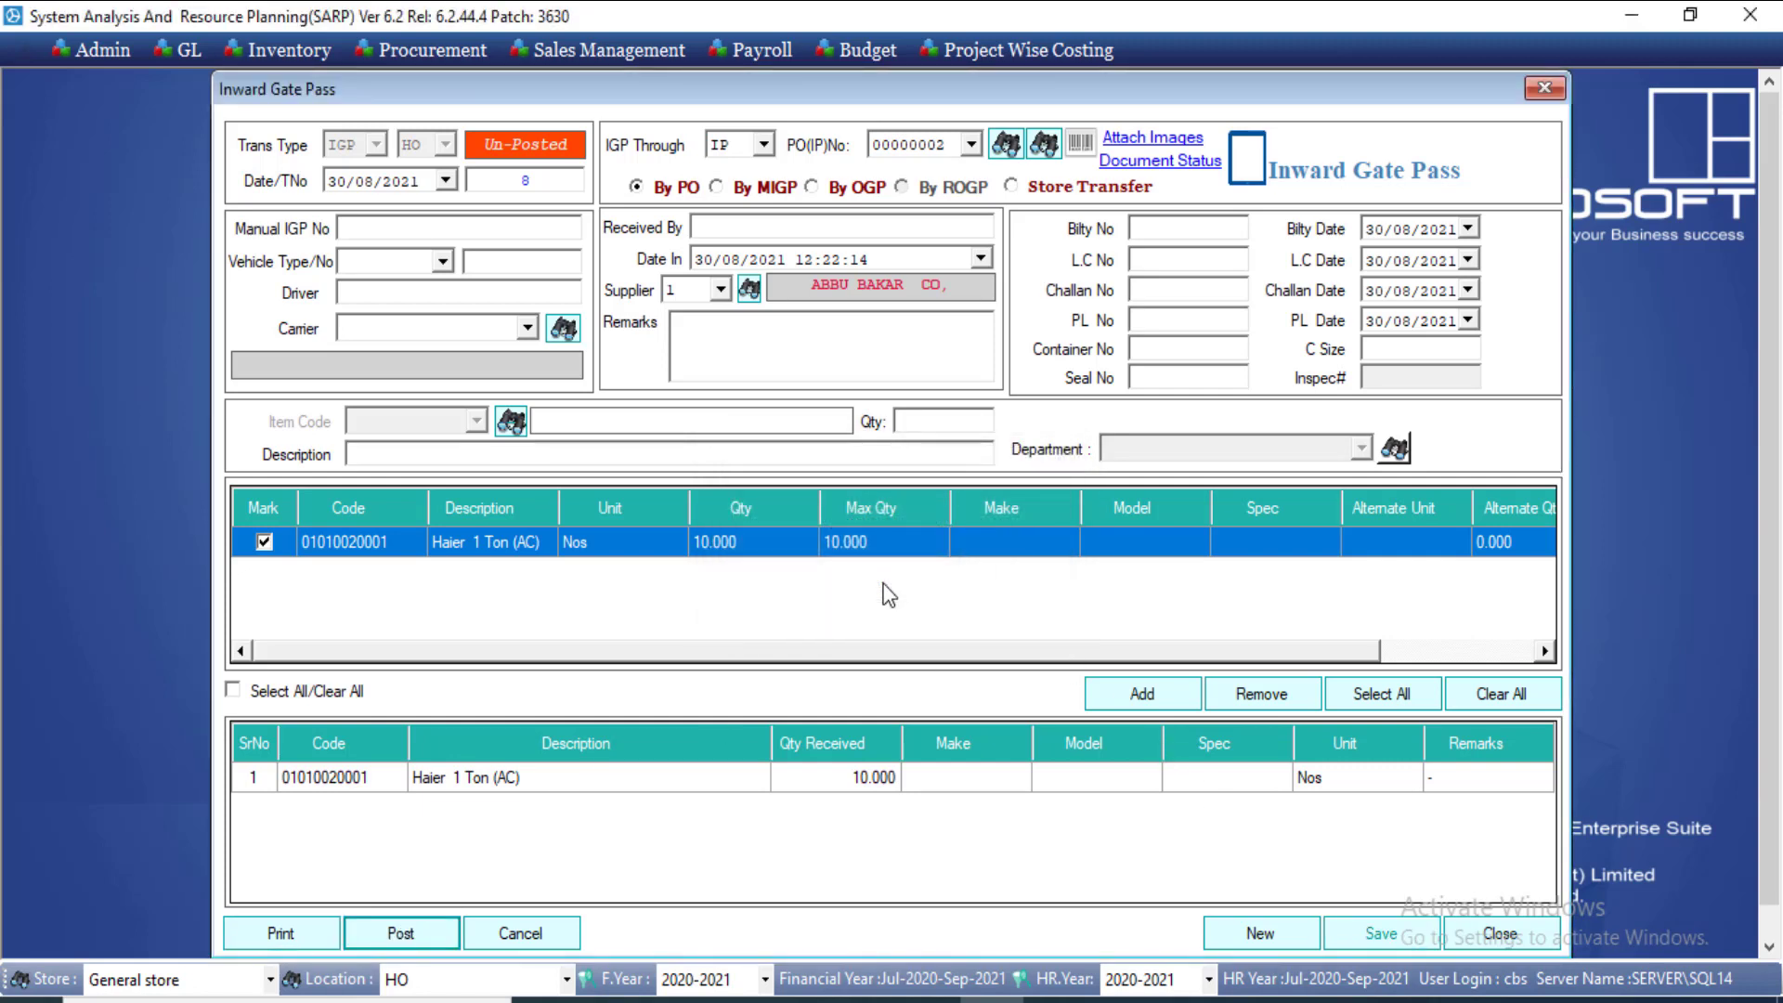
pyautogui.click(975, 611)
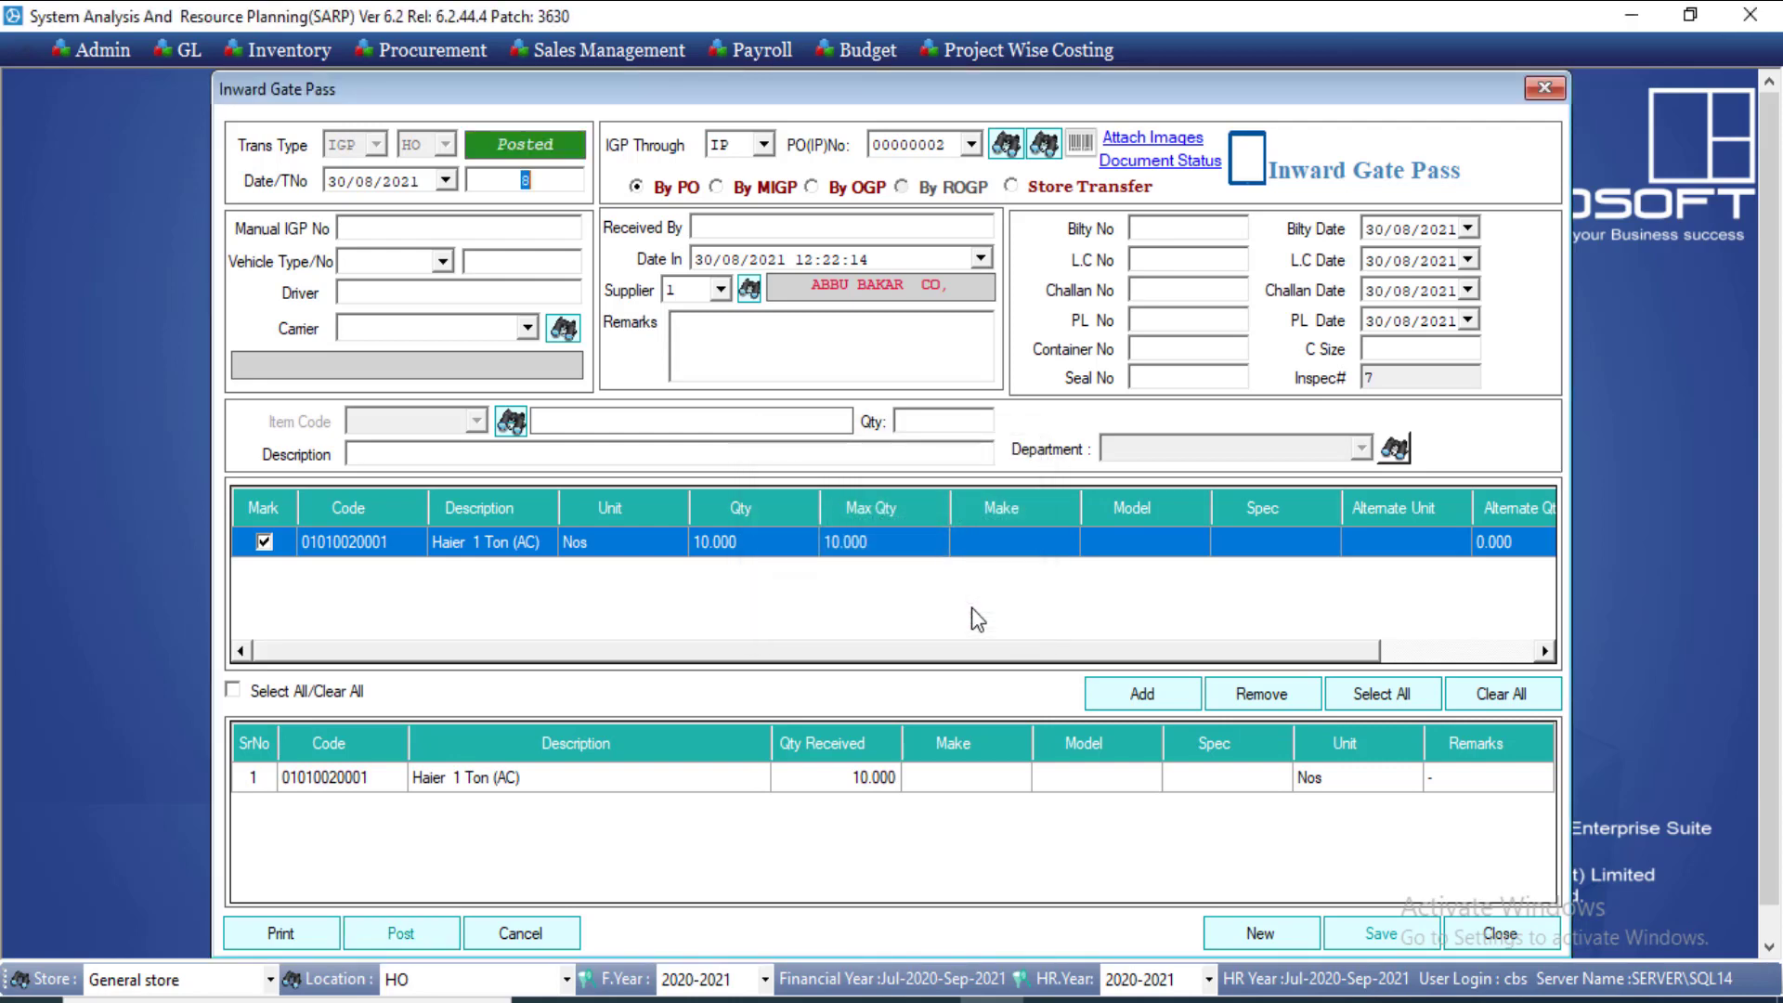
pyautogui.click(1501, 934)
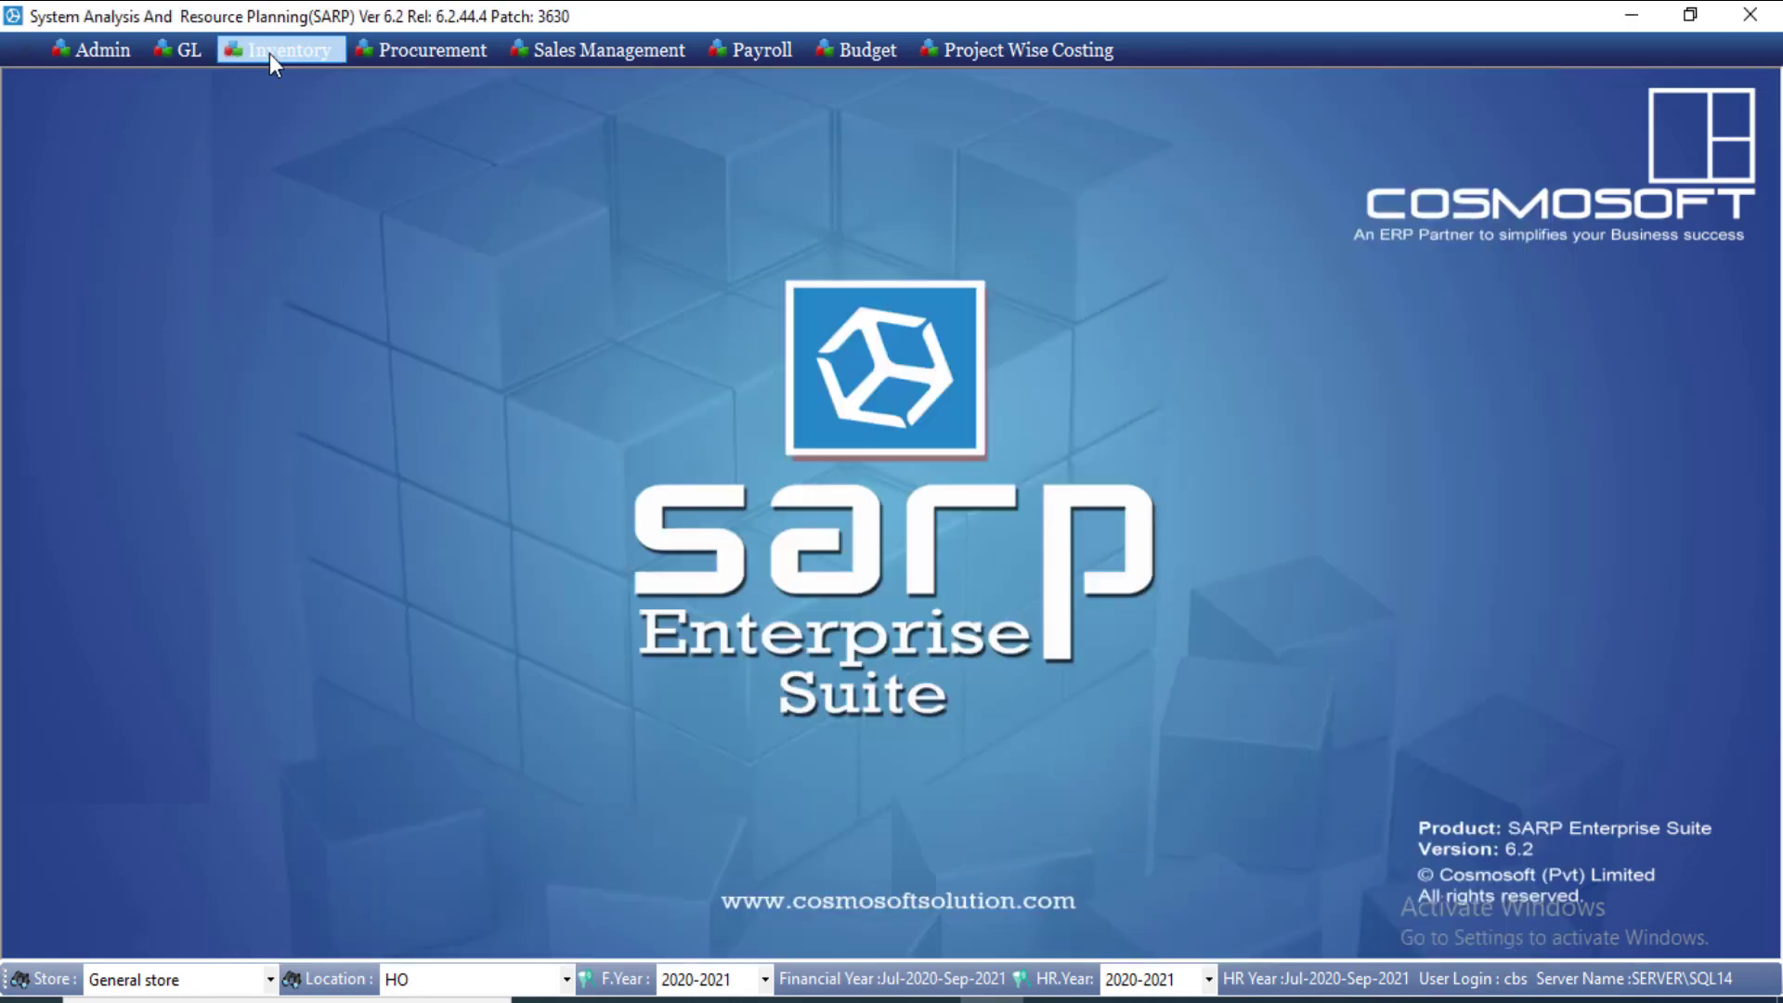
# Step: Open Inspection Approved and load the items of inspection 7
pyautogui.click(271, 53)
pyautogui.moveTo(319, 139)
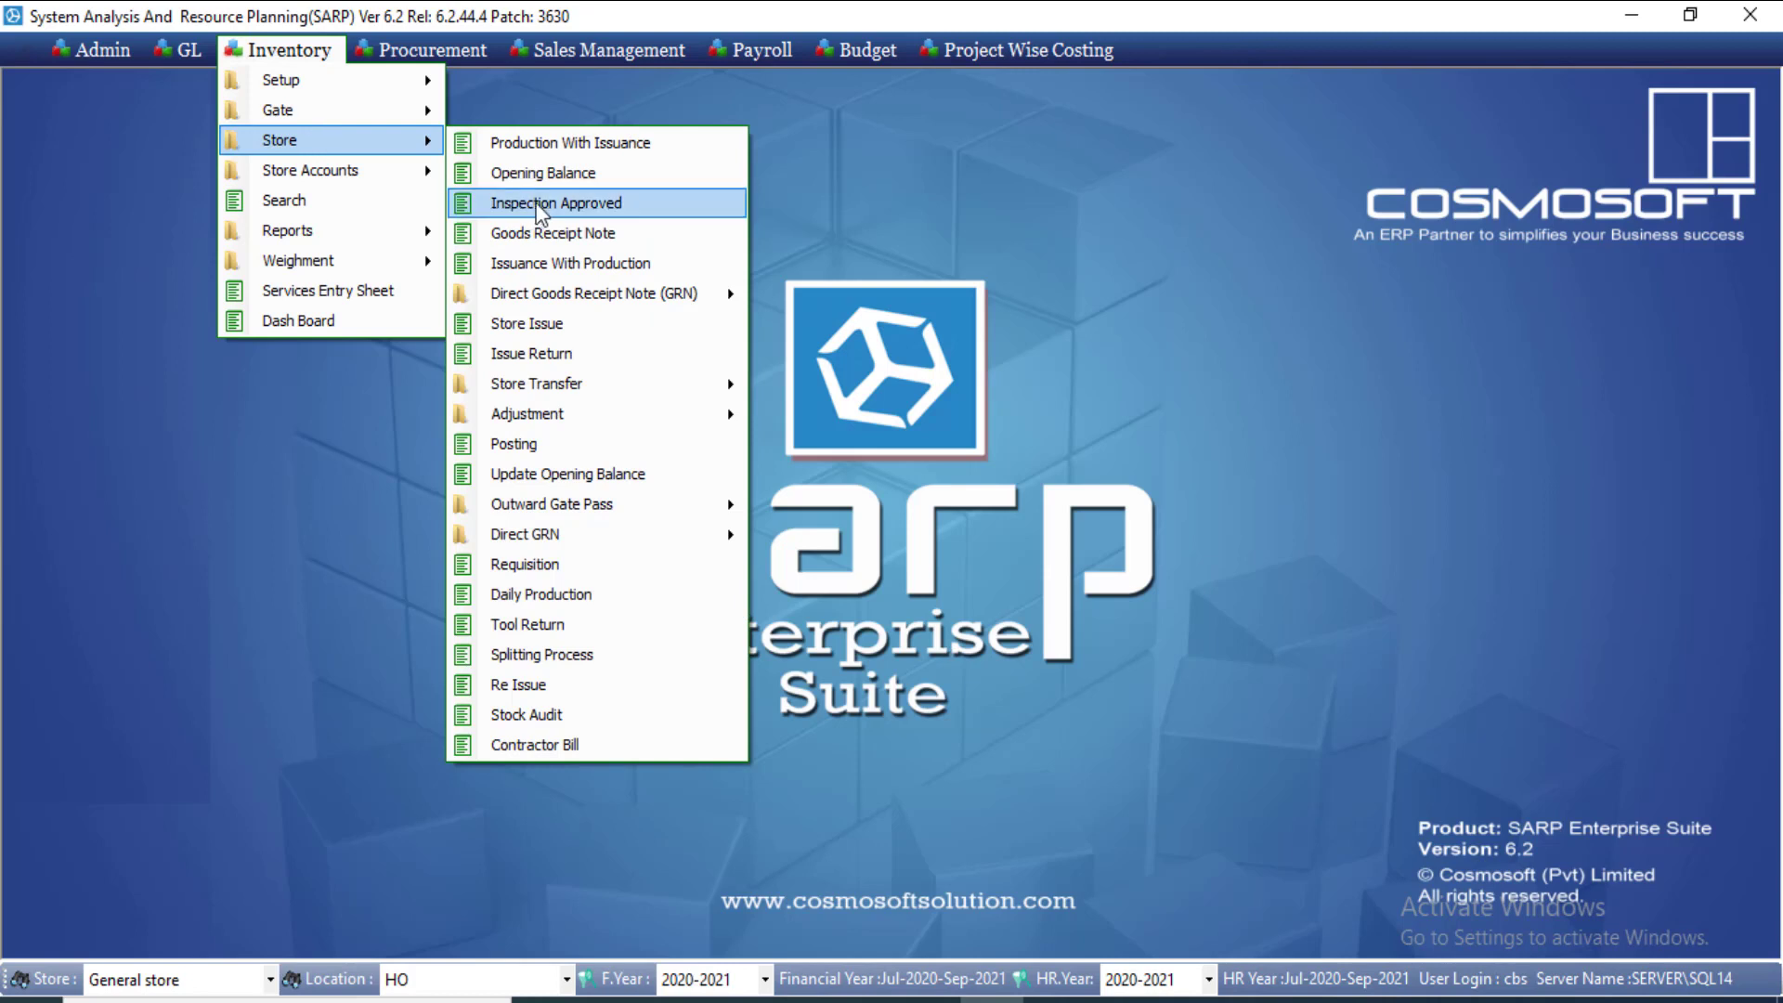
pyautogui.click(576, 204)
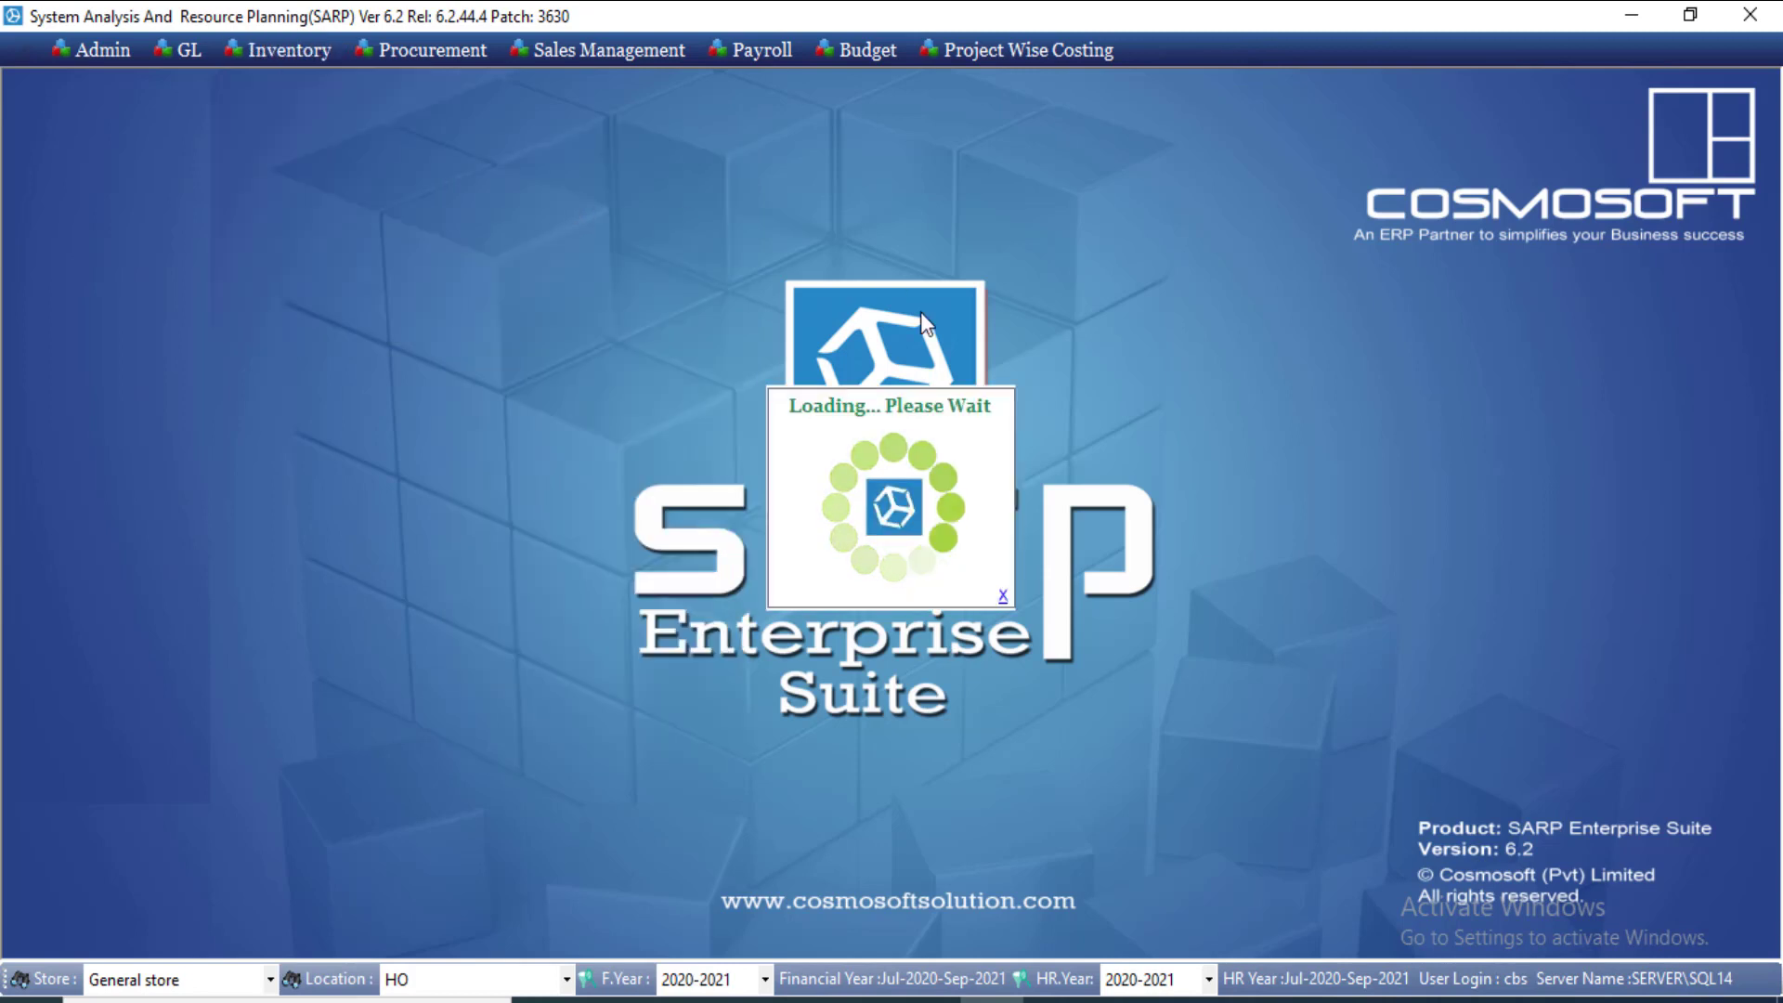
pyautogui.click(451, 380)
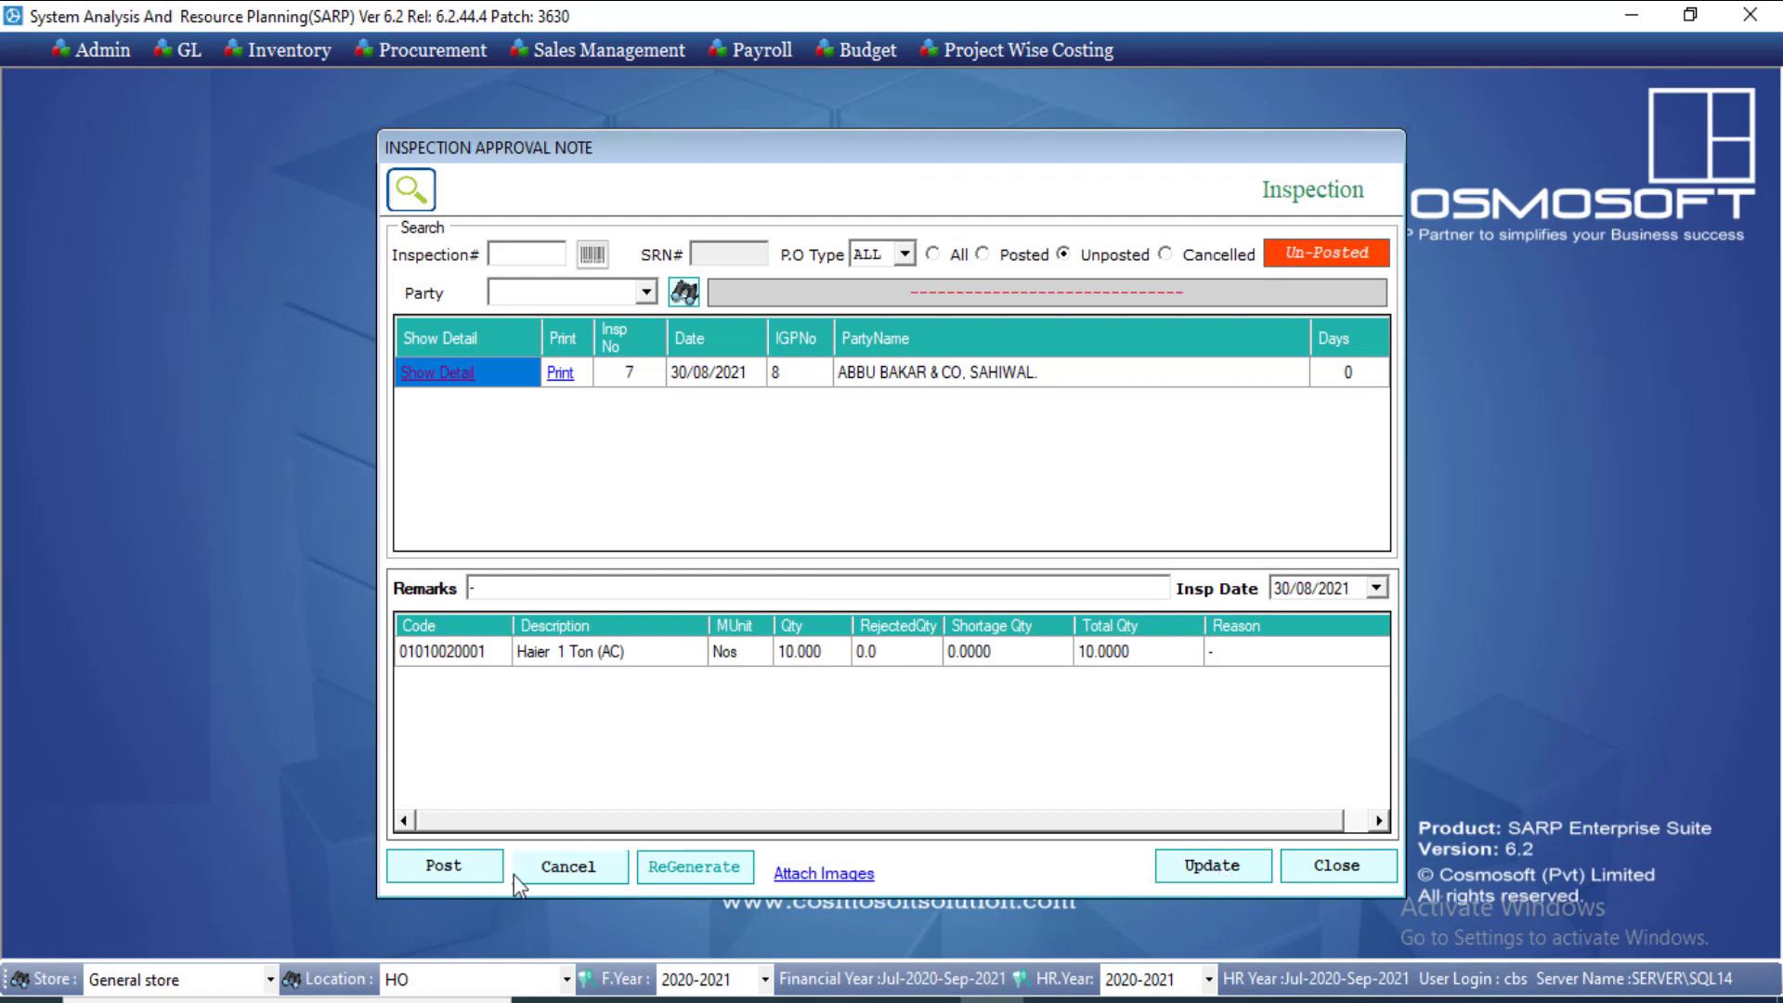
# Step: Save and post inspection 7, then close the inspection approval form
pyautogui.click(476, 876)
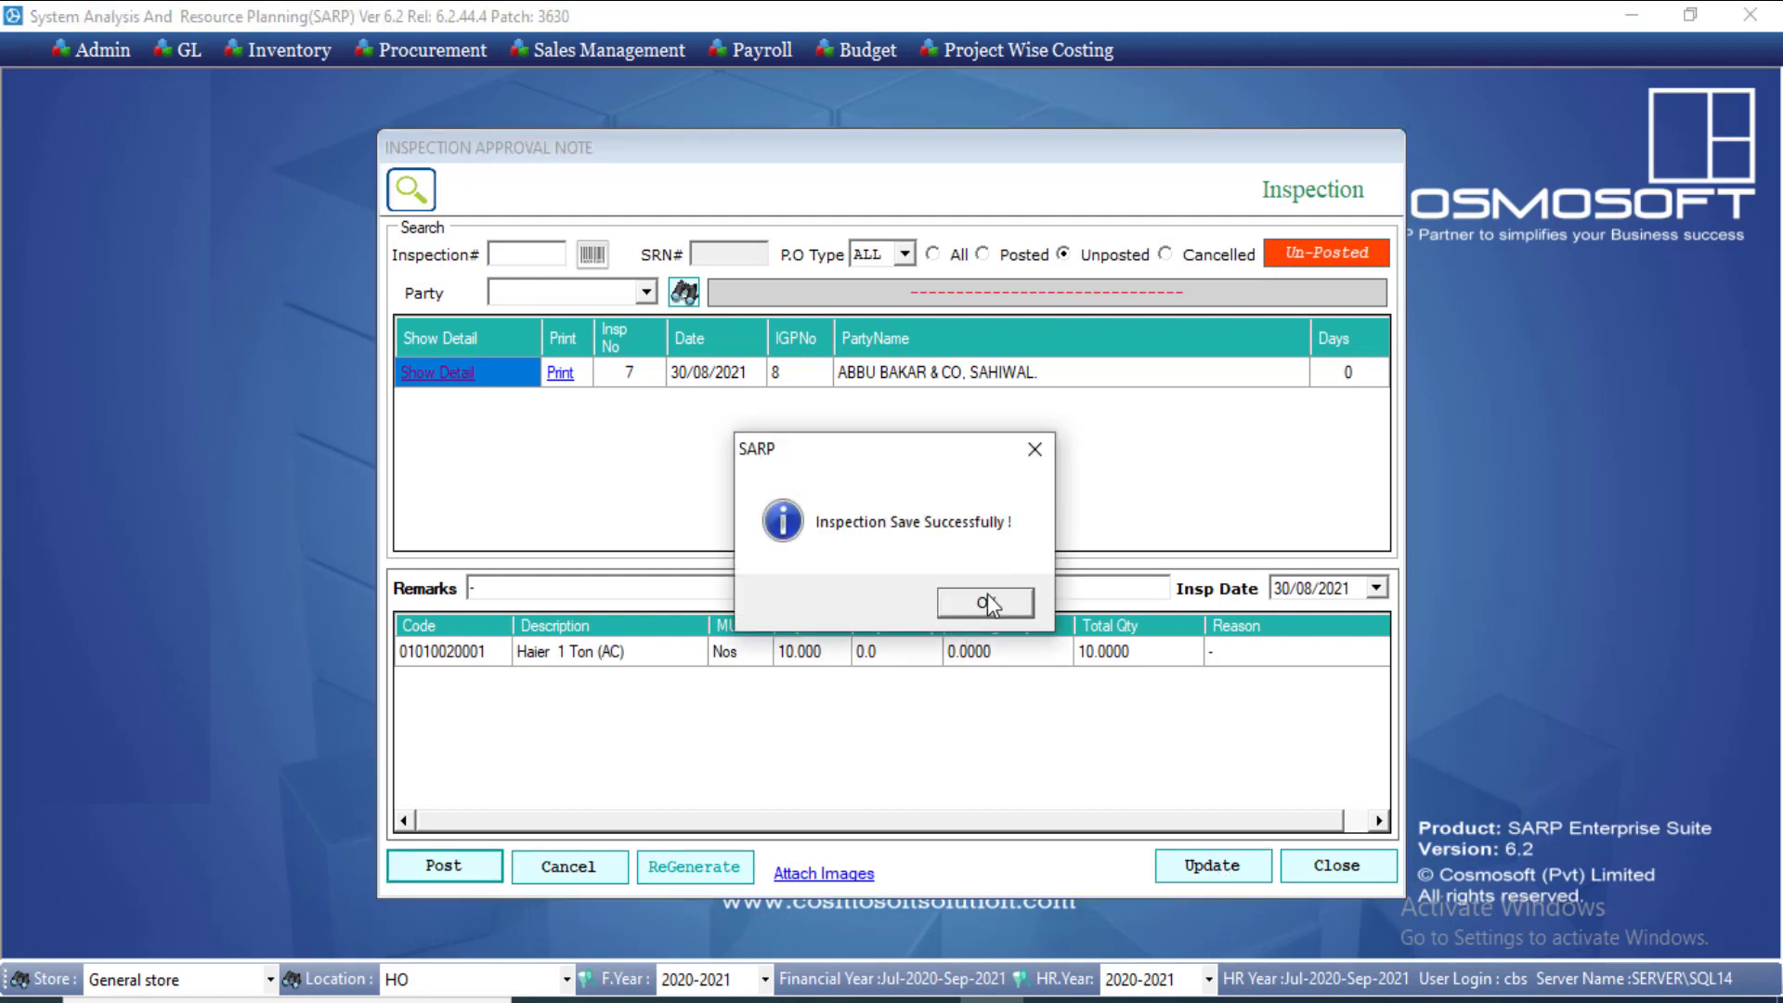
pyautogui.click(988, 604)
pyautogui.click(877, 586)
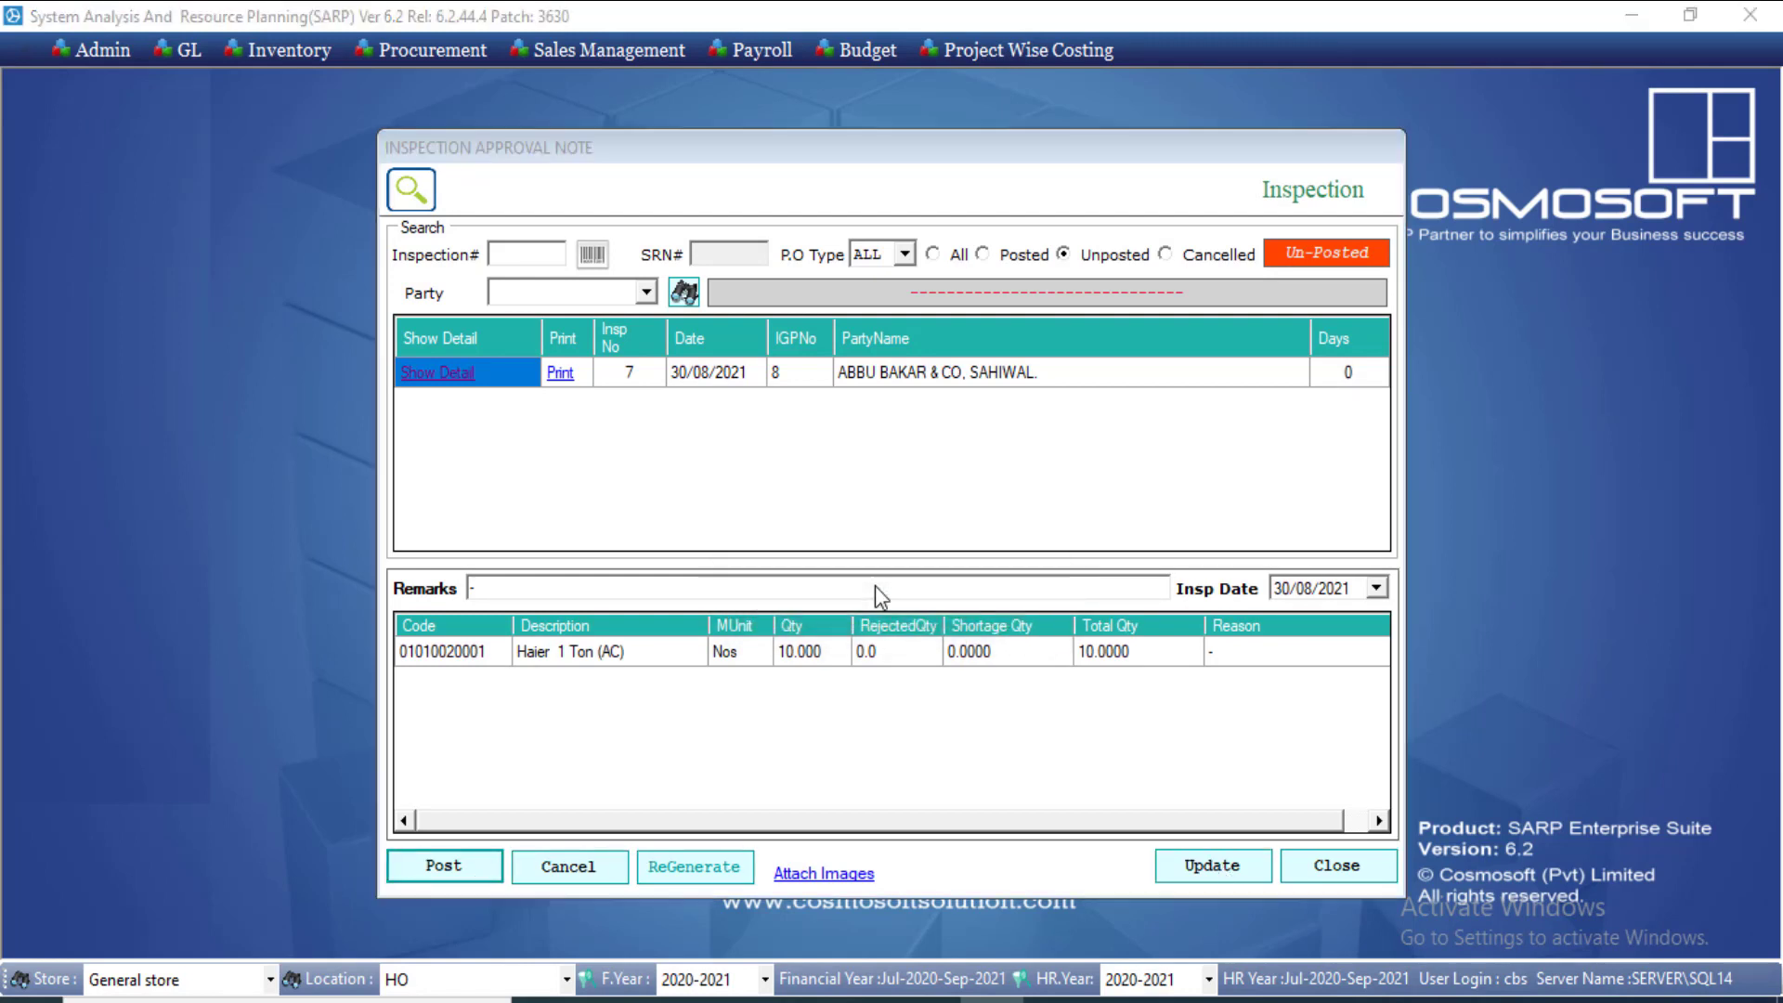
pyautogui.click(991, 608)
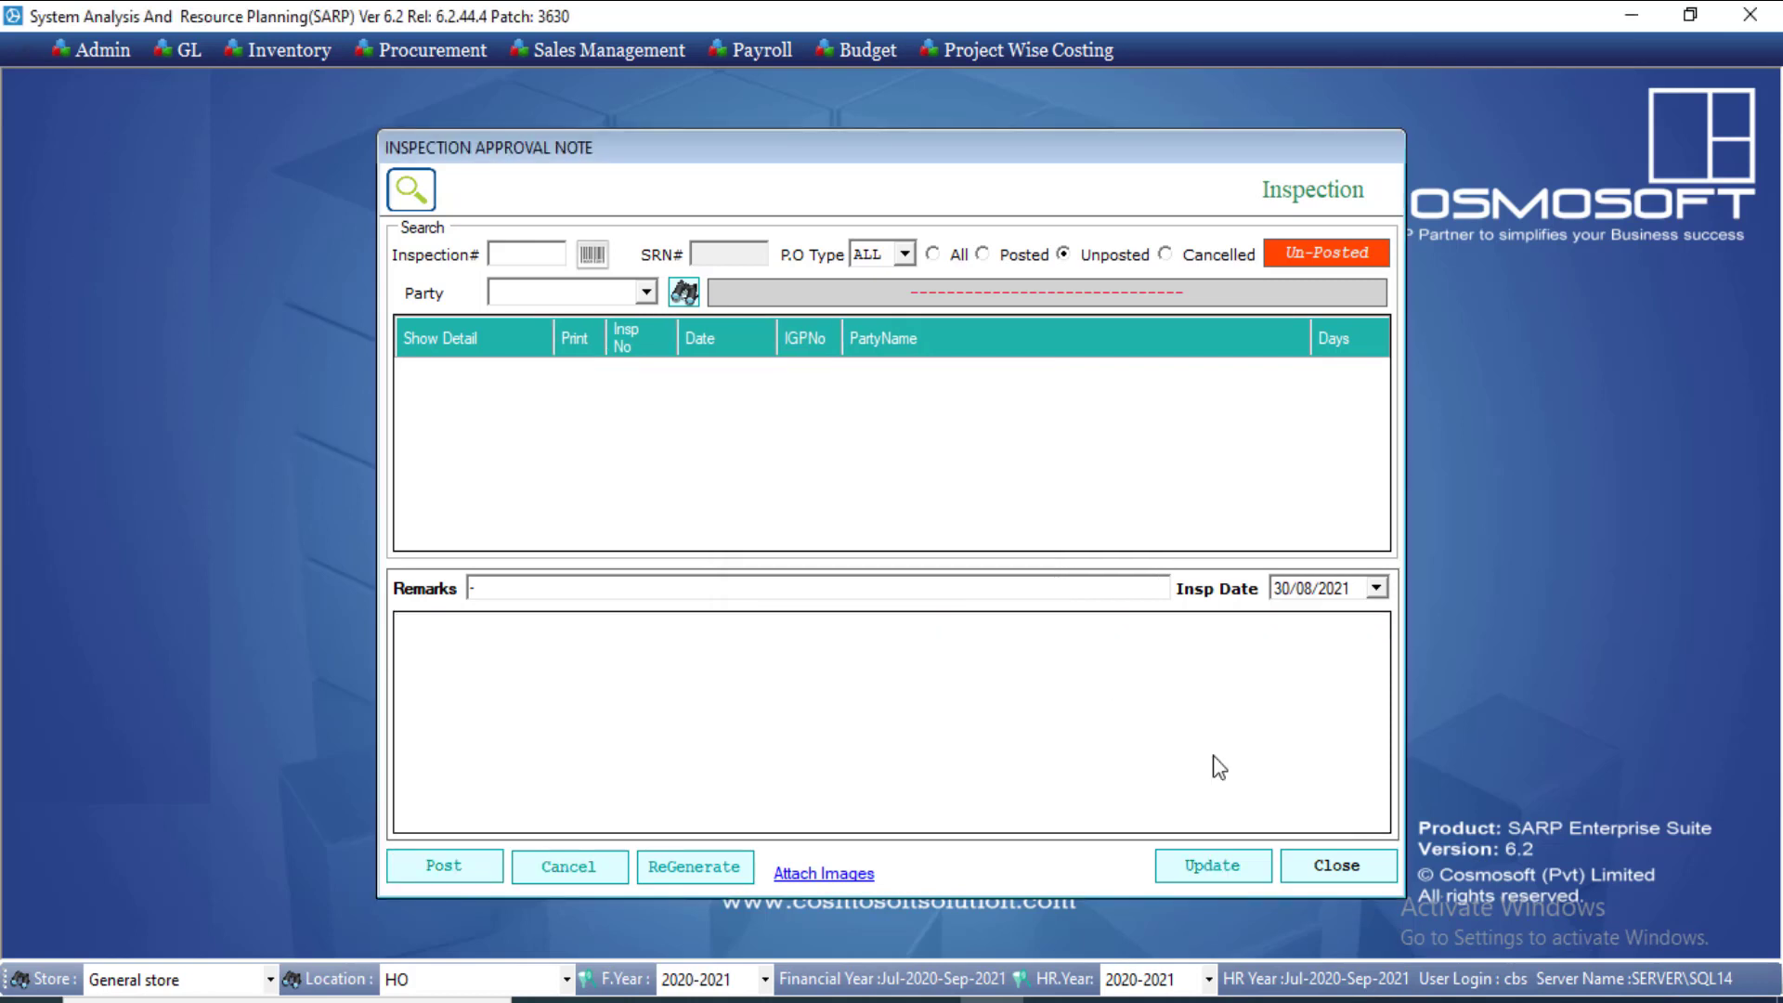
pyautogui.click(1340, 877)
pyautogui.click(191, 52)
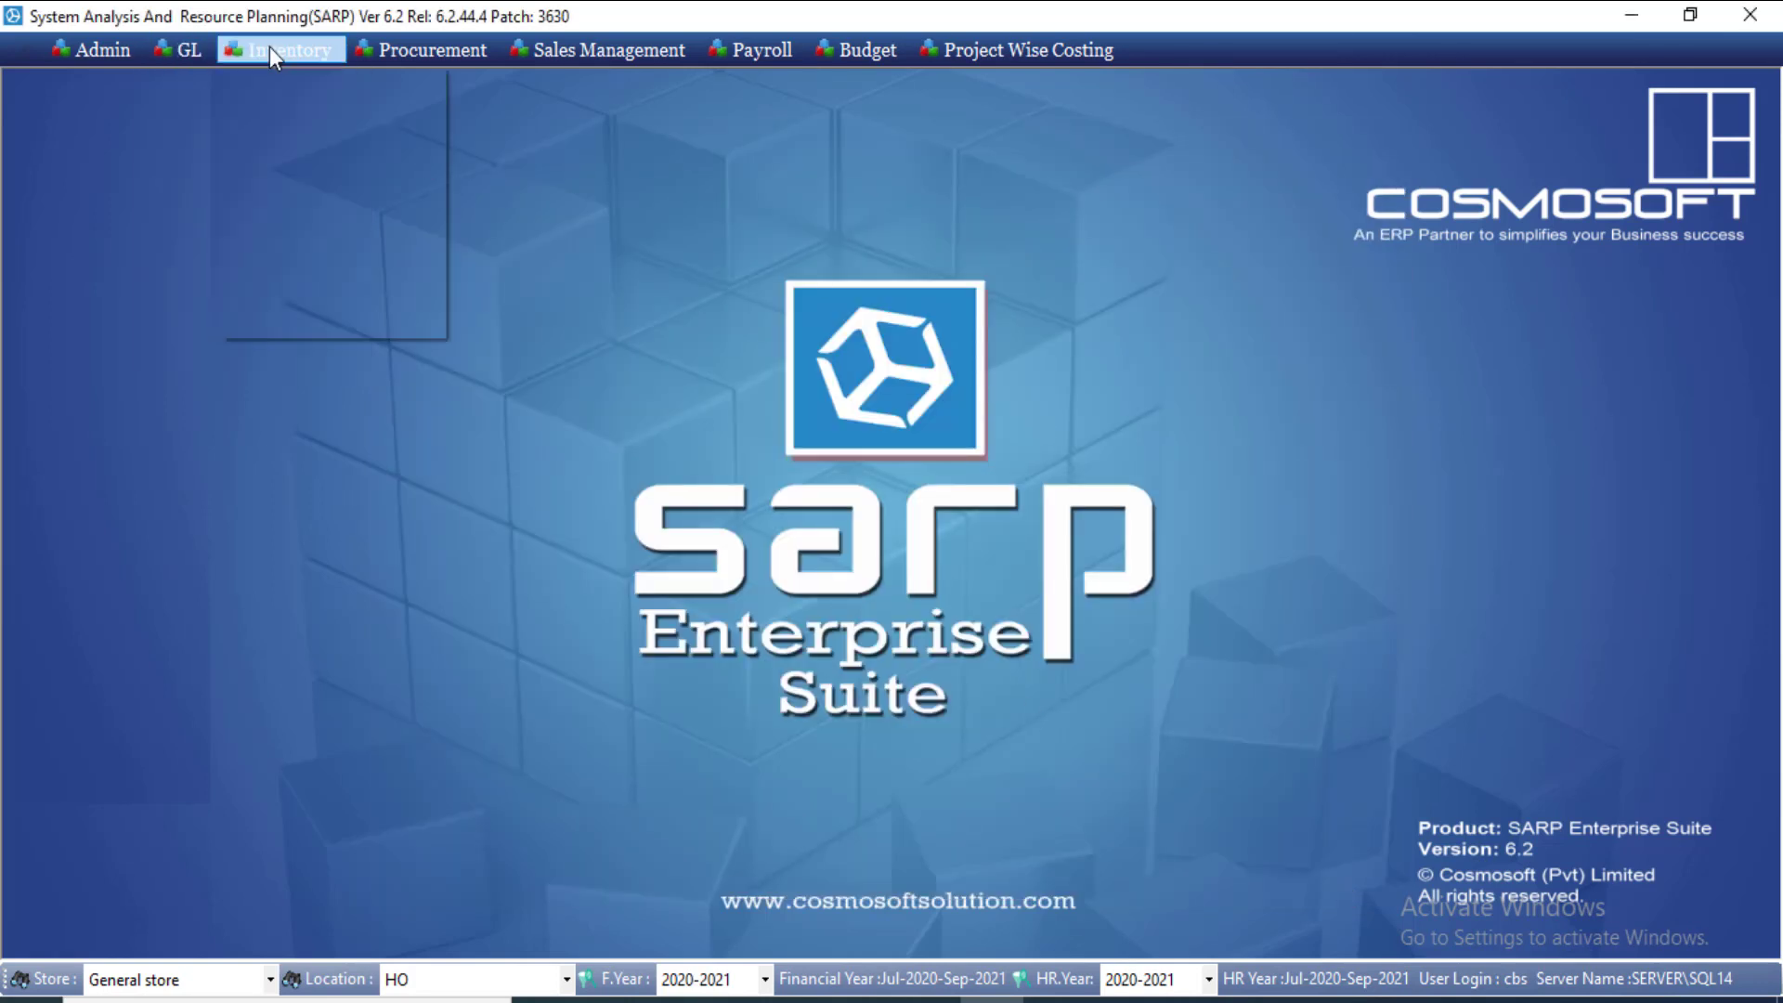
# Step: Open the Goods Receipt Note form and load GRN 2's items and expenses
pyautogui.moveTo(271, 49)
pyautogui.moveTo(340, 146)
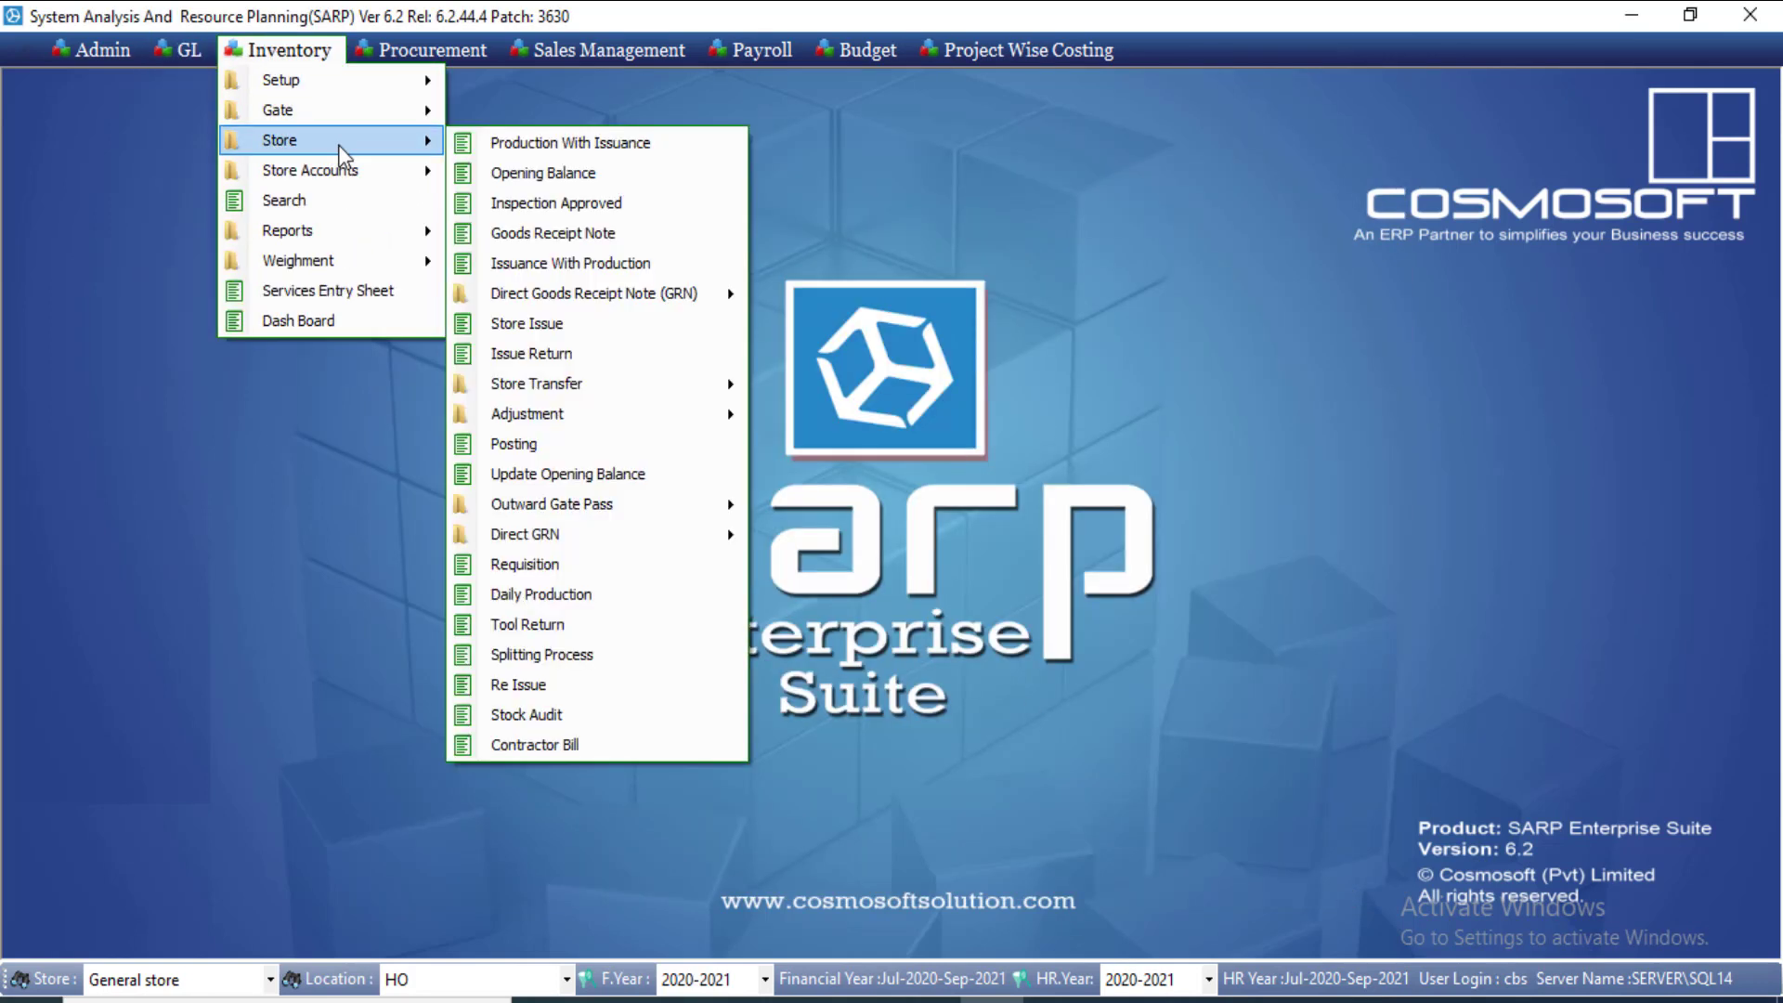
pyautogui.click(629, 233)
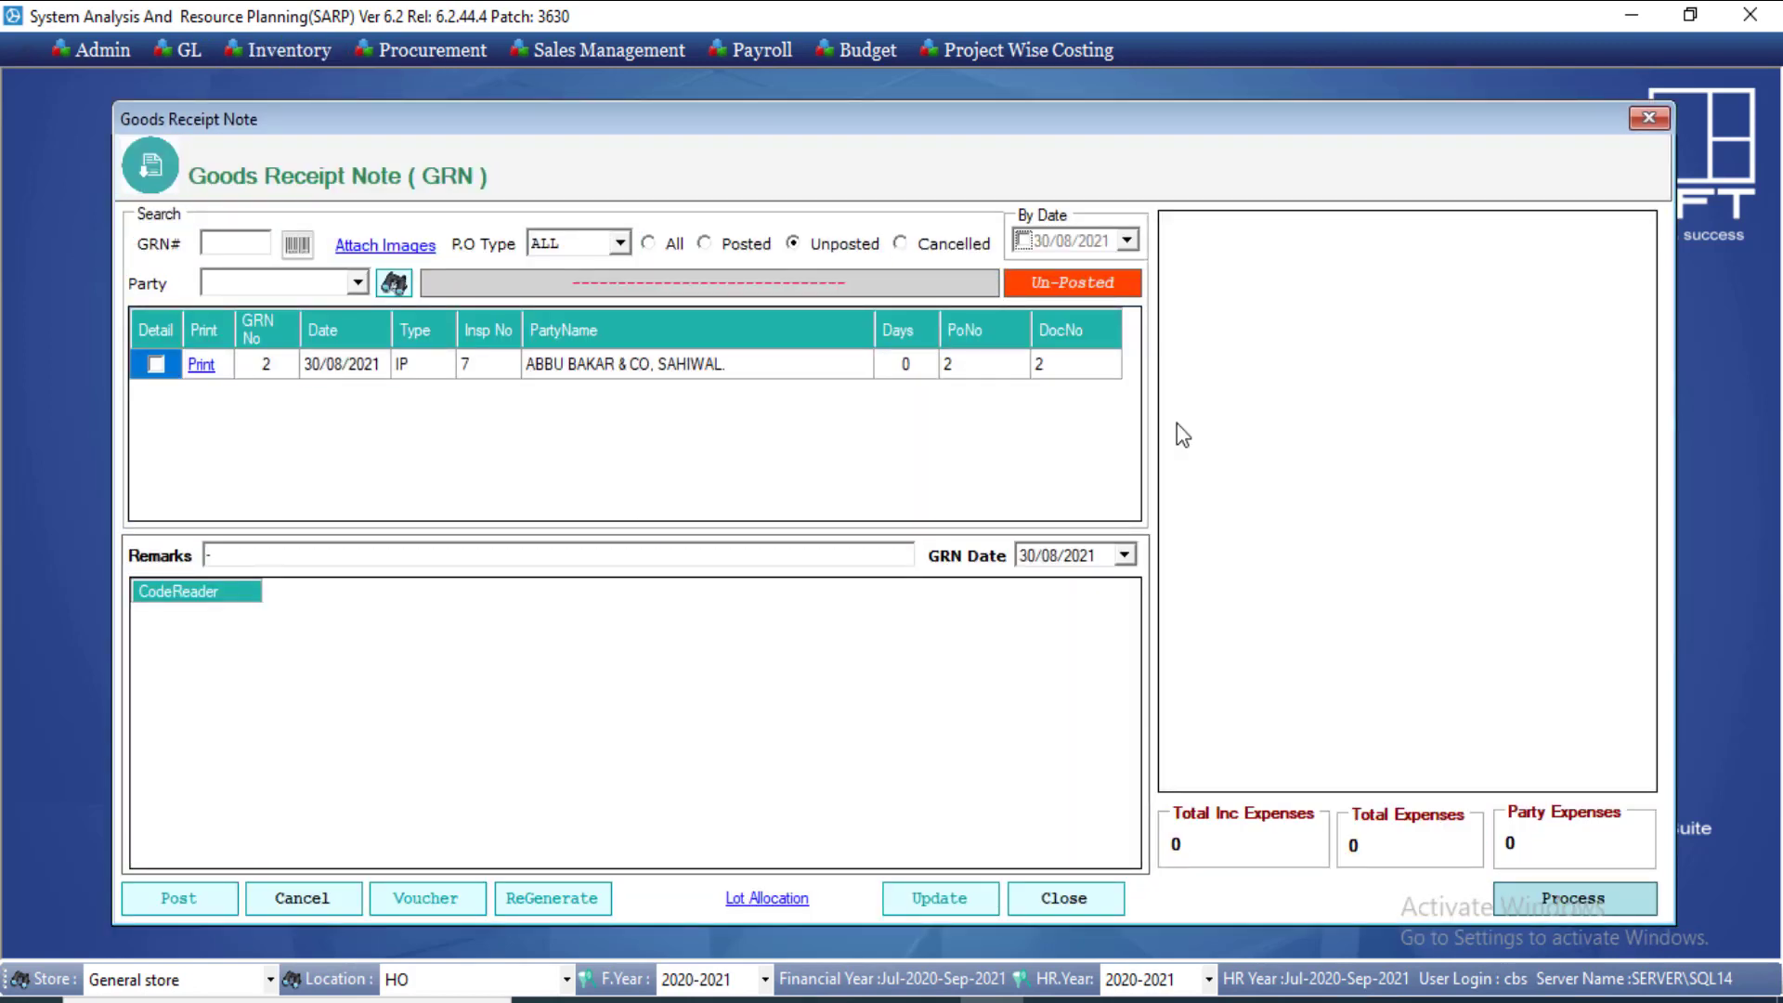
pyautogui.click(154, 362)
# Step: Save and post GRN 2, then display its 646,400 import purchase voucher
pyautogui.click(181, 898)
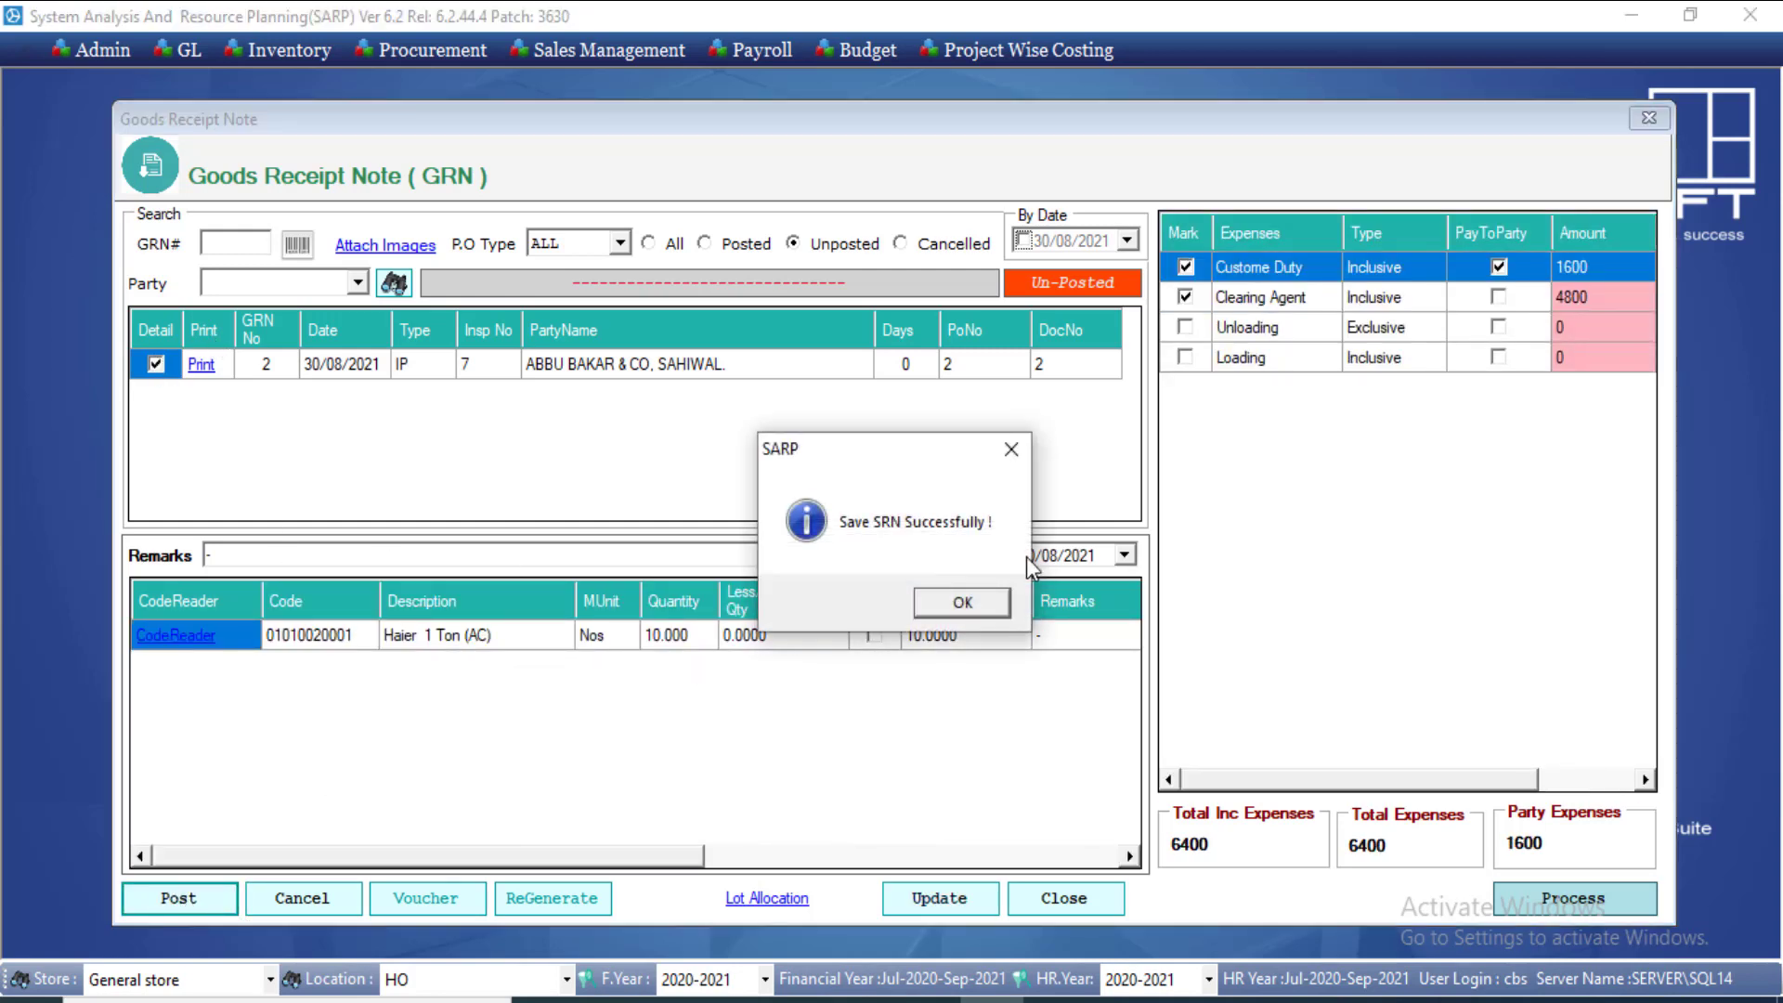
pyautogui.click(977, 601)
pyautogui.click(906, 593)
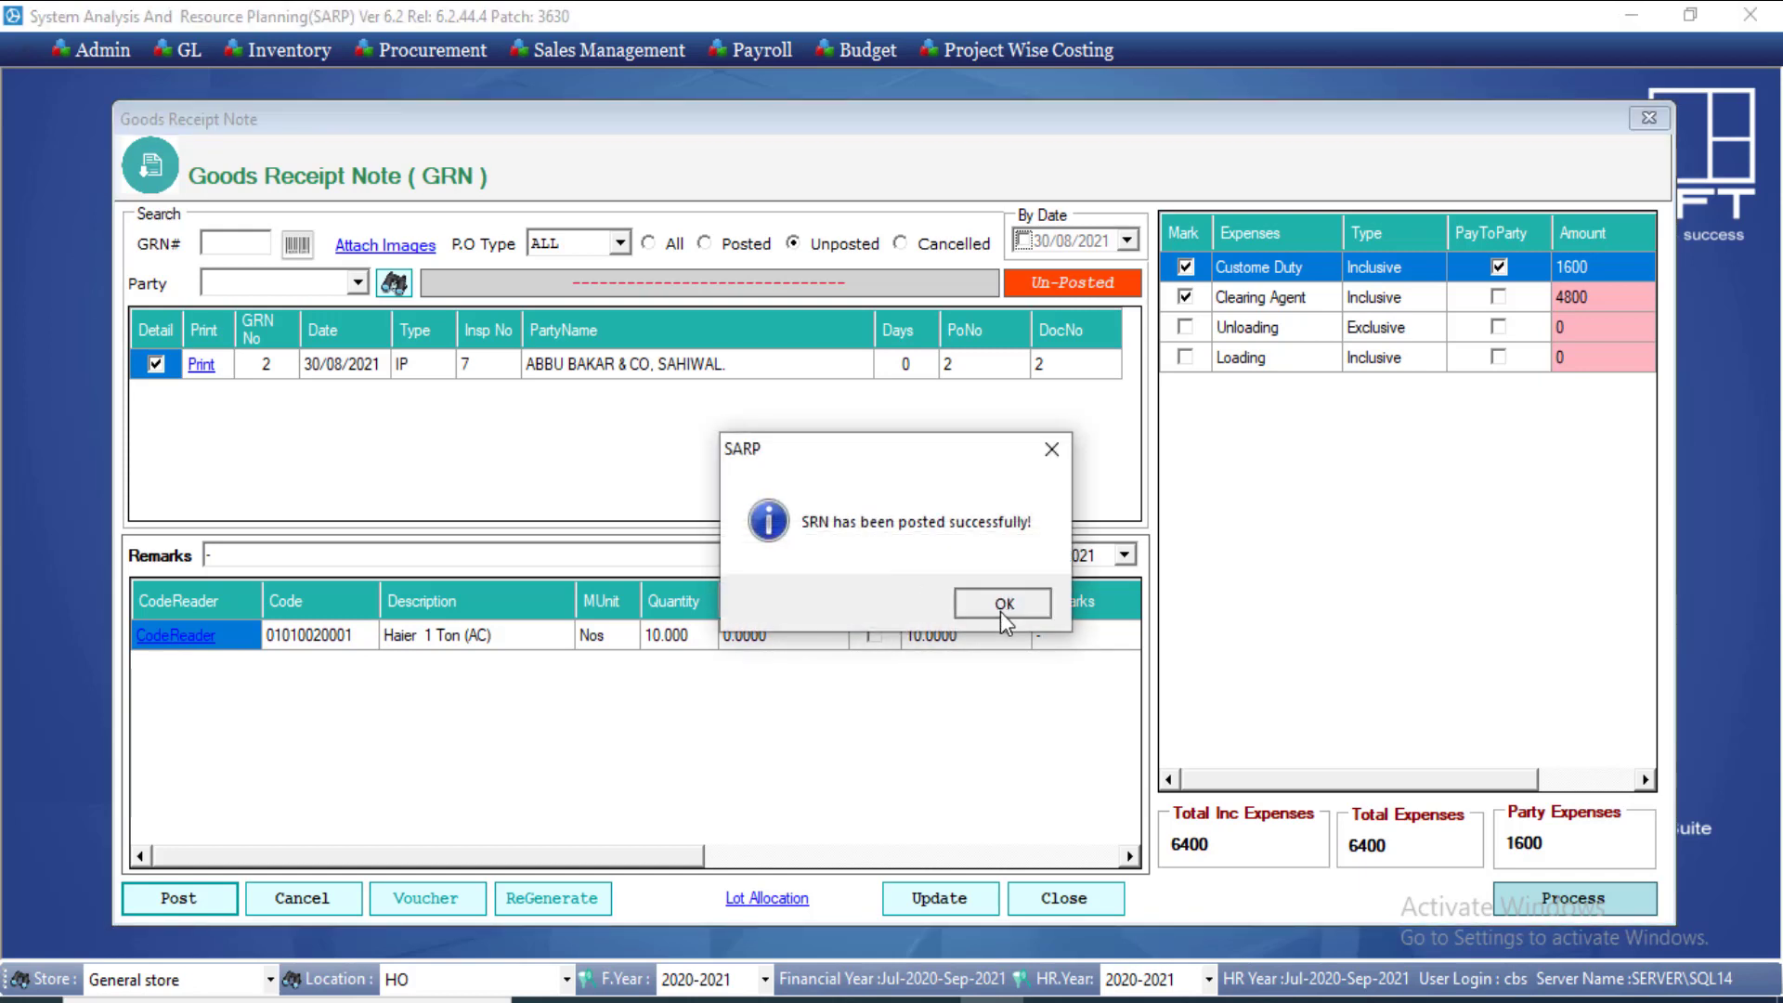
pyautogui.click(998, 605)
pyautogui.click(415, 904)
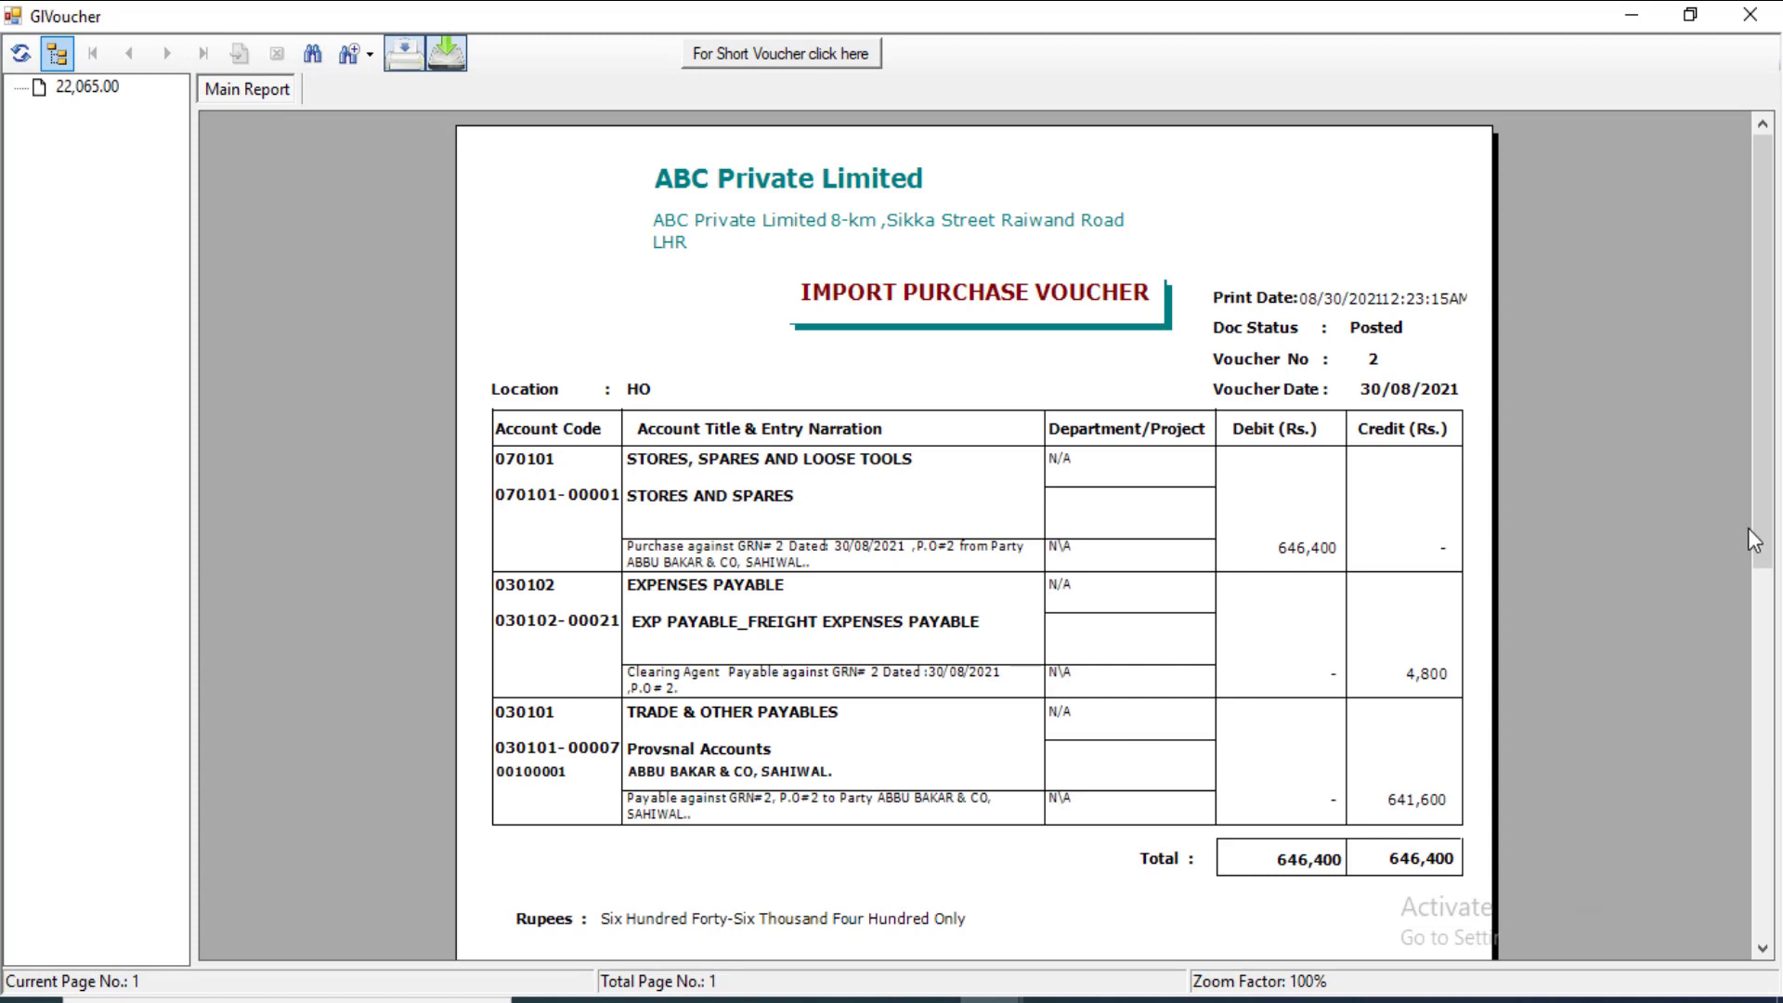
# Step: Check the voucher's 4,800 clearing agent and 641,600 party payable credits, then close it
pyautogui.scroll(-1, 1759, 530)
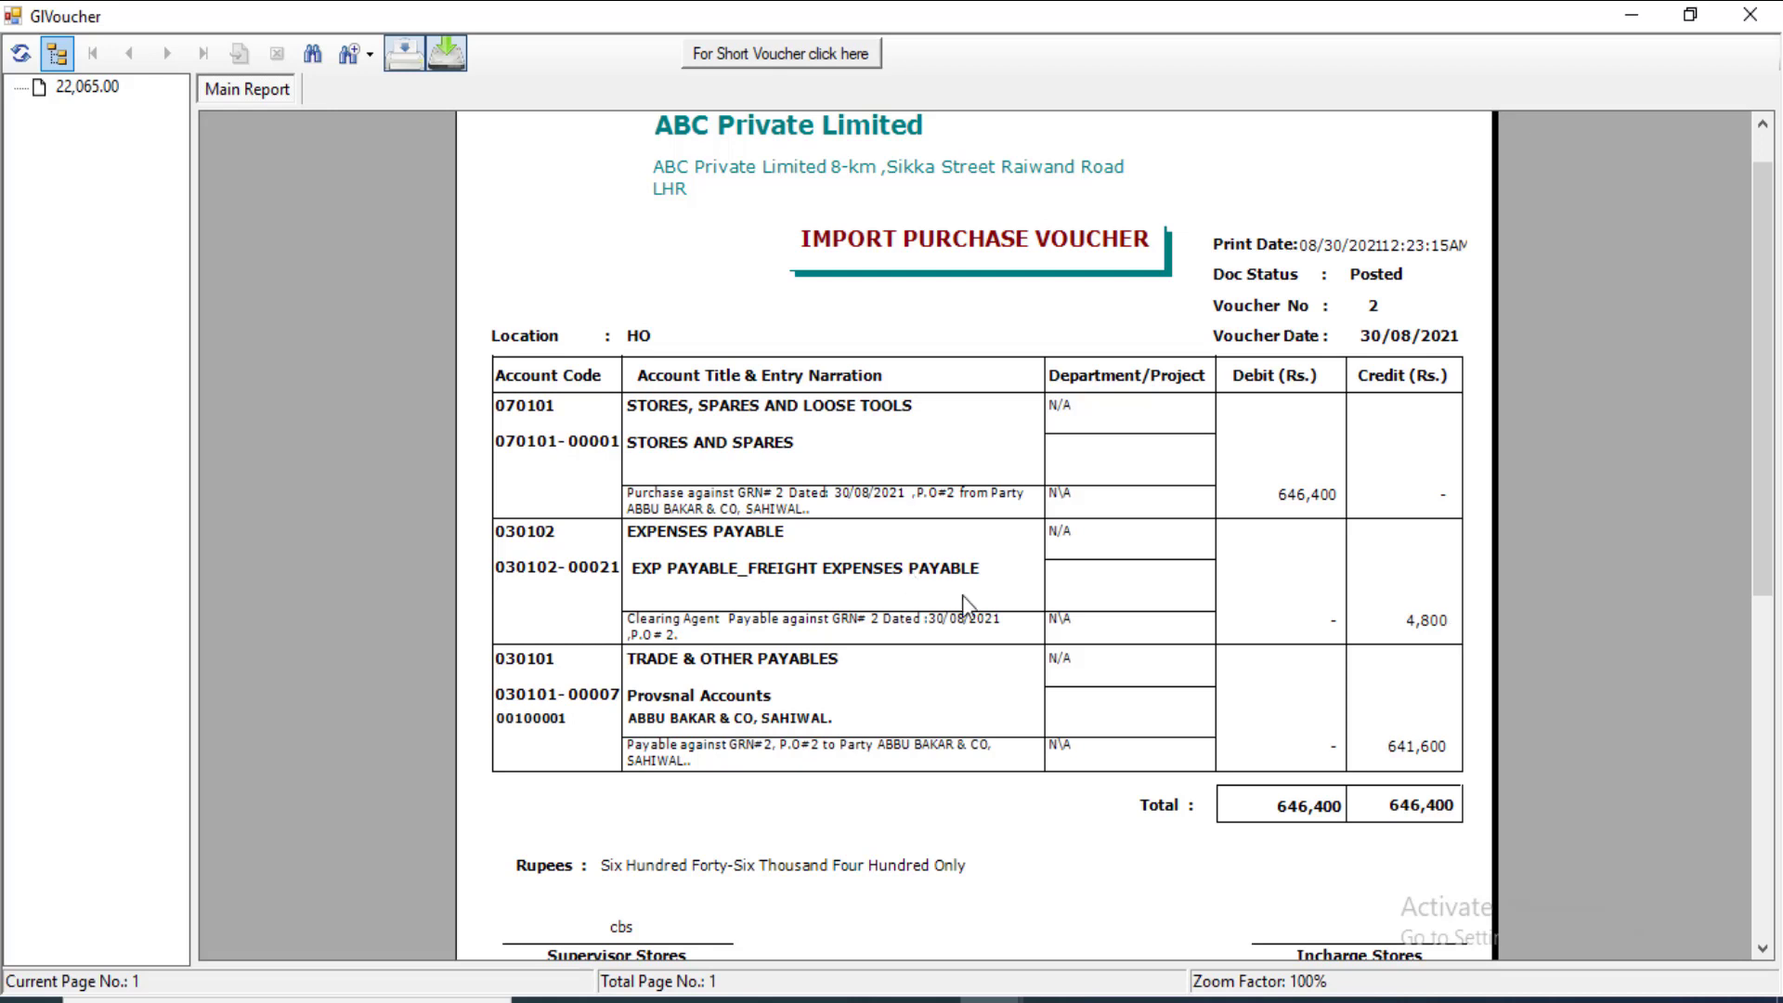
pyautogui.click(1418, 625)
pyautogui.click(1424, 754)
pyautogui.click(1404, 628)
pyautogui.click(1435, 740)
pyautogui.moveTo(936, 26); pyautogui.dragTo(888, 161)
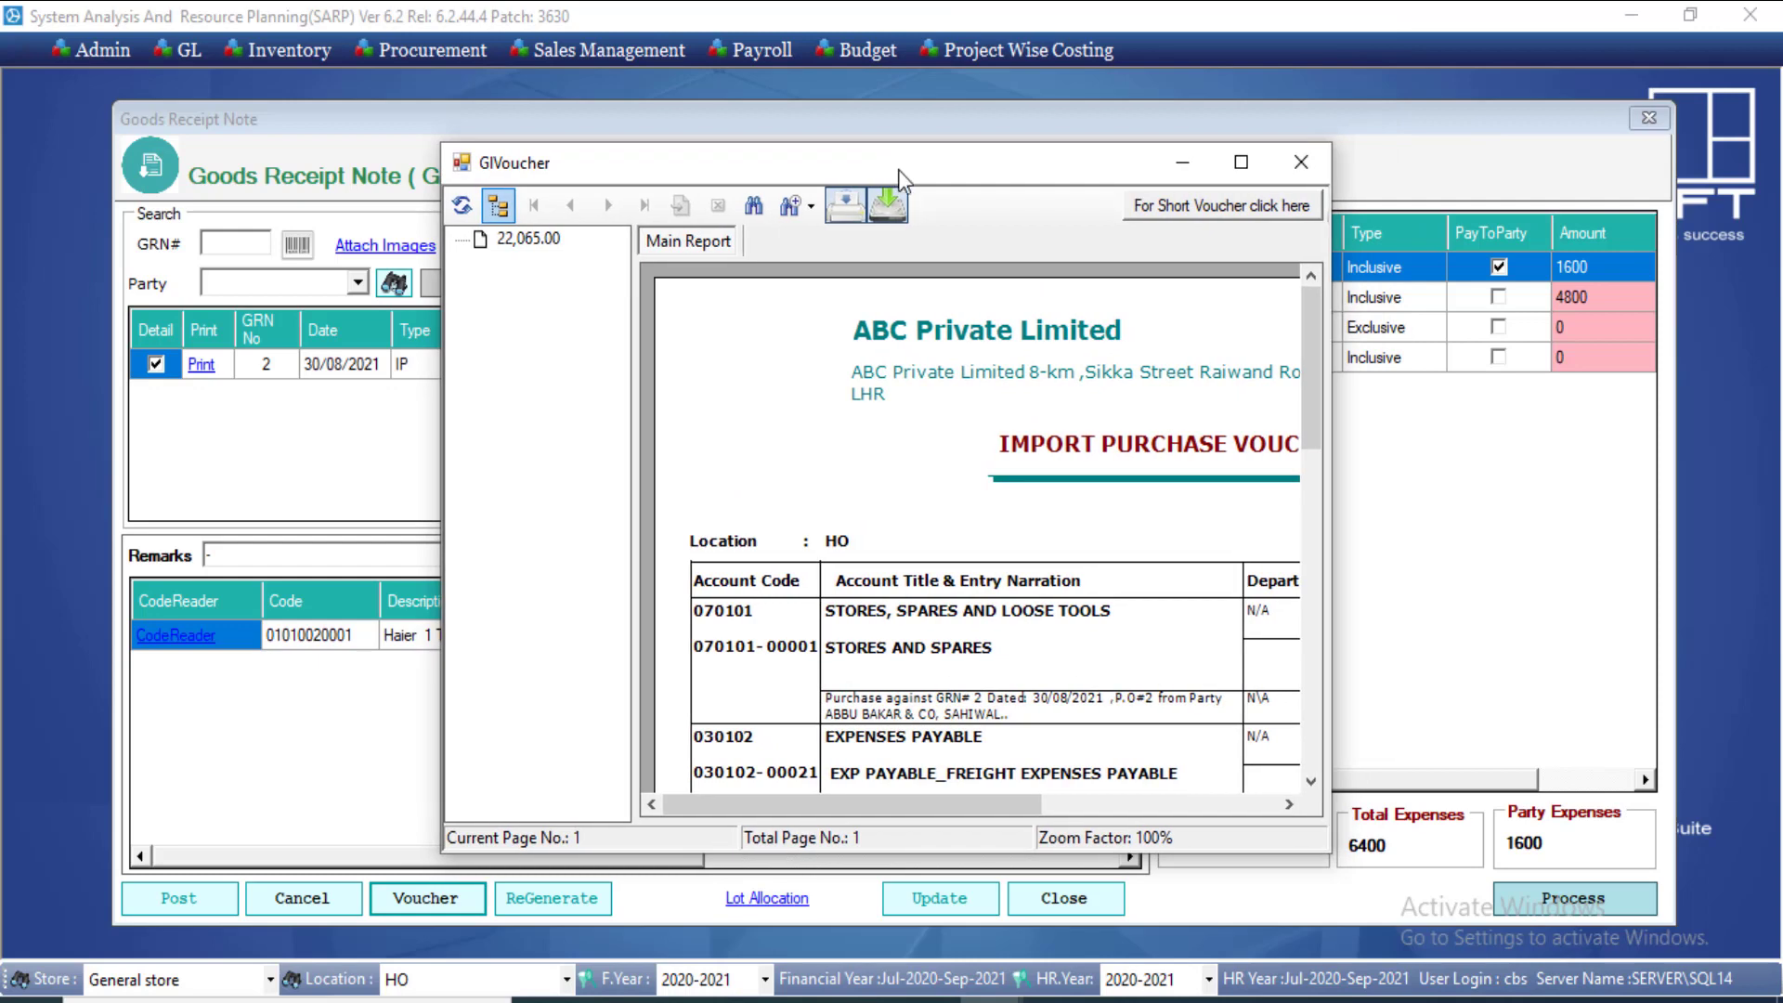
pyautogui.click(1322, 163)
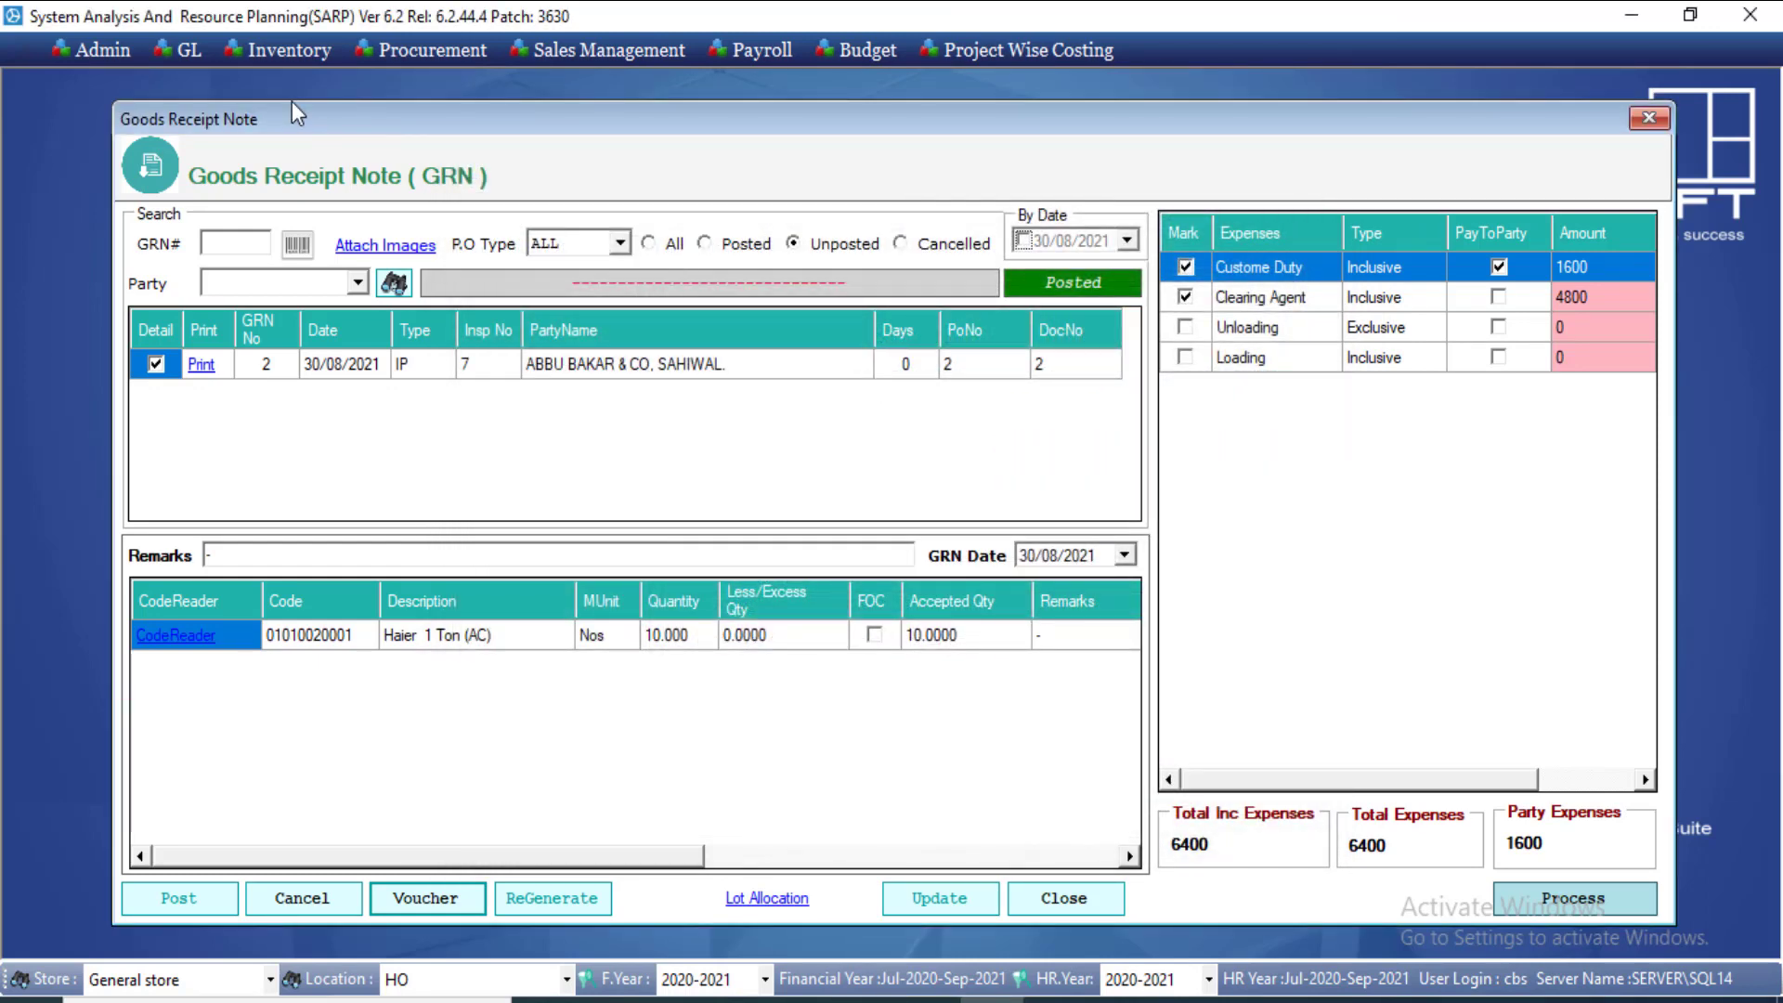
# Step: Close the goods receipt note, then open and close the Site Purchase Expense form
pyautogui.click(179, 52)
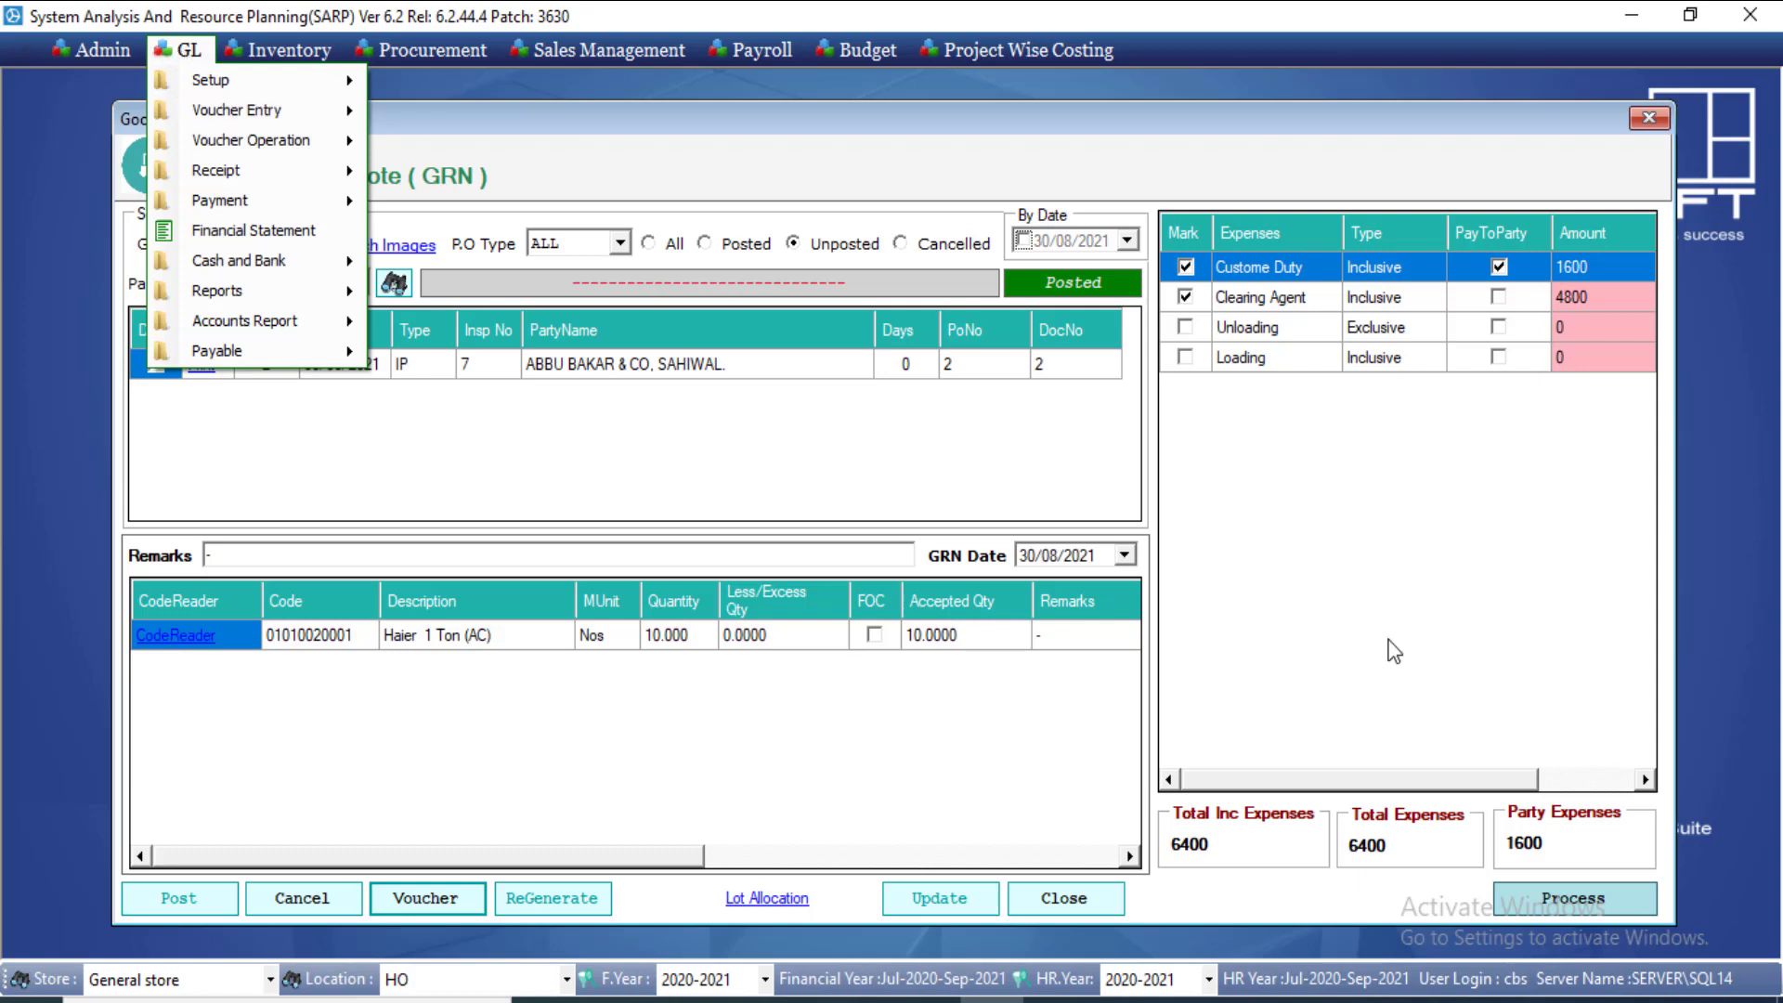
pyautogui.click(1047, 897)
pyautogui.click(1048, 897)
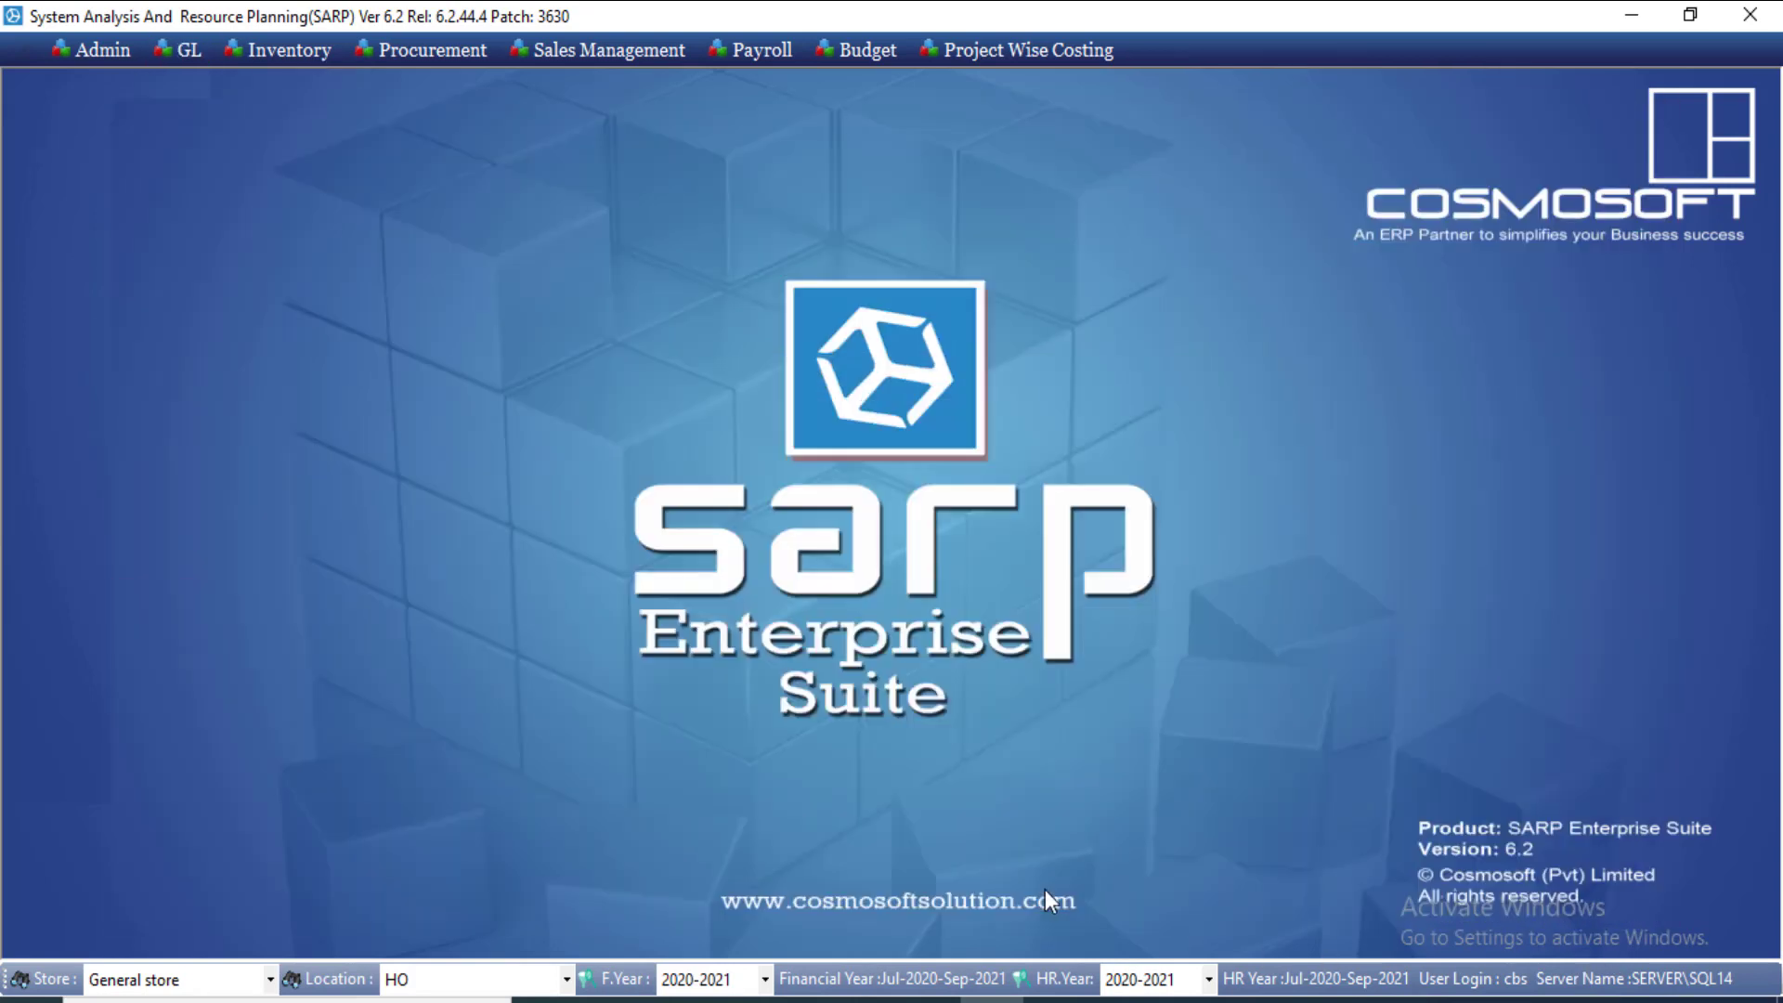
pyautogui.click(171, 54)
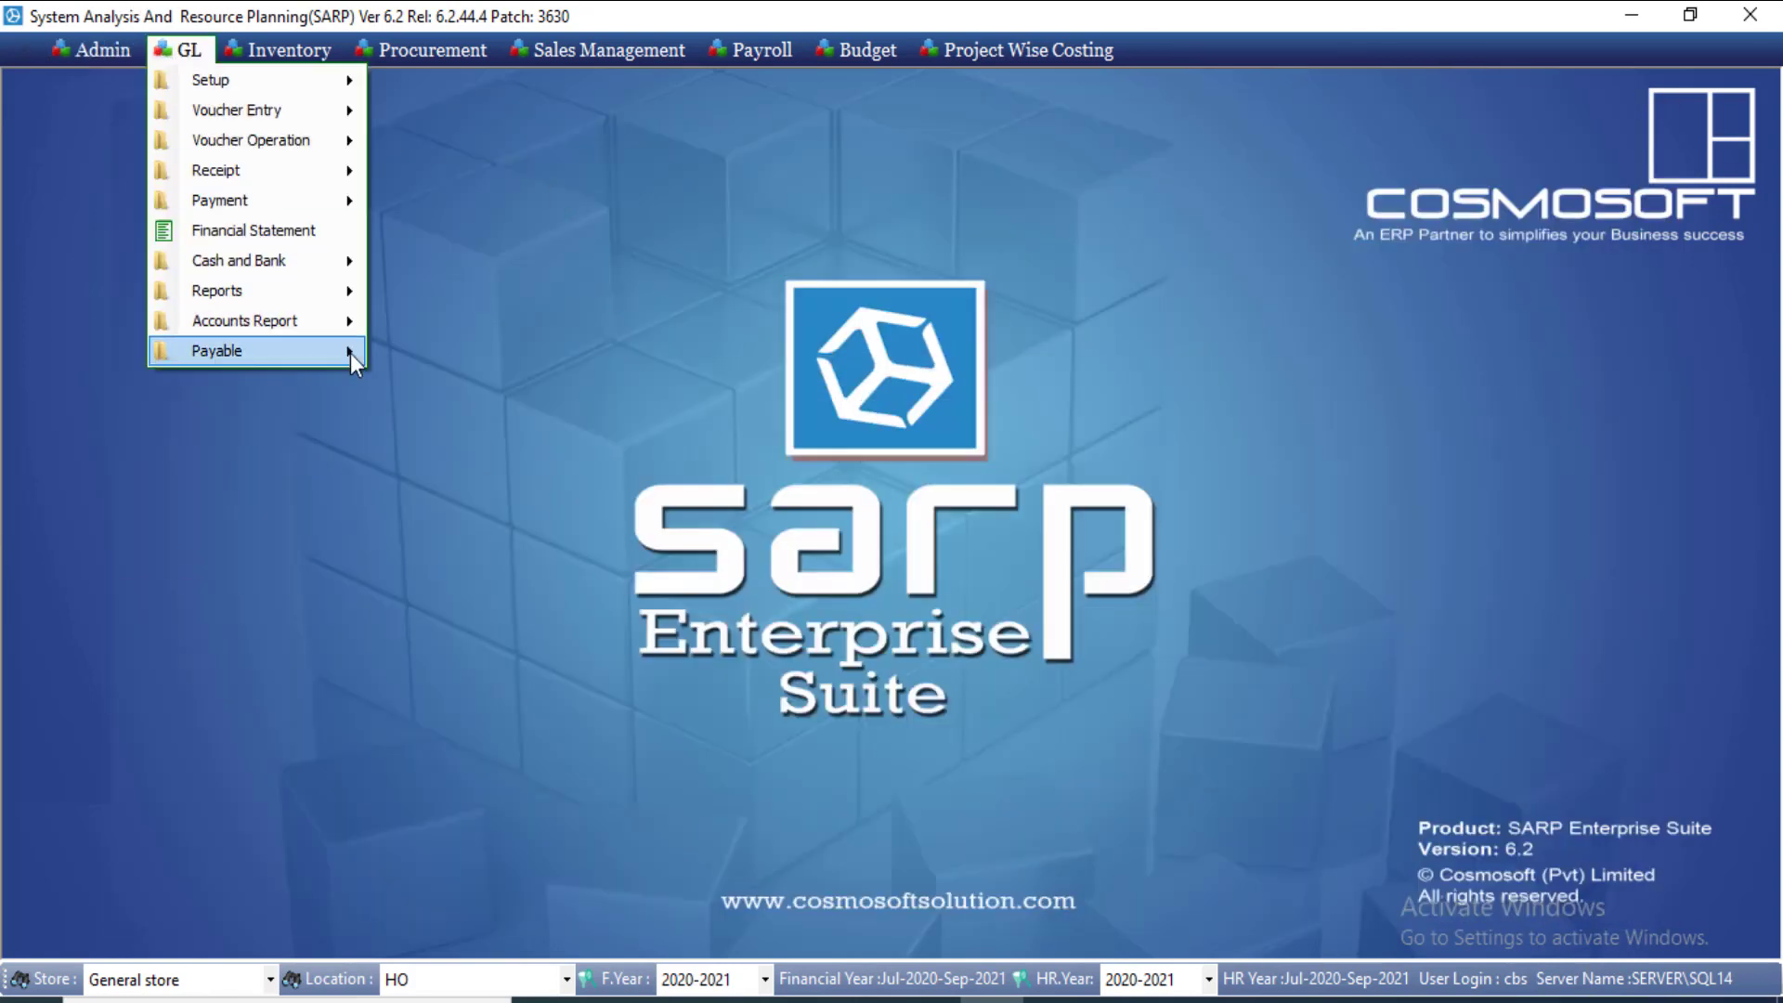
pyautogui.moveTo(349, 353)
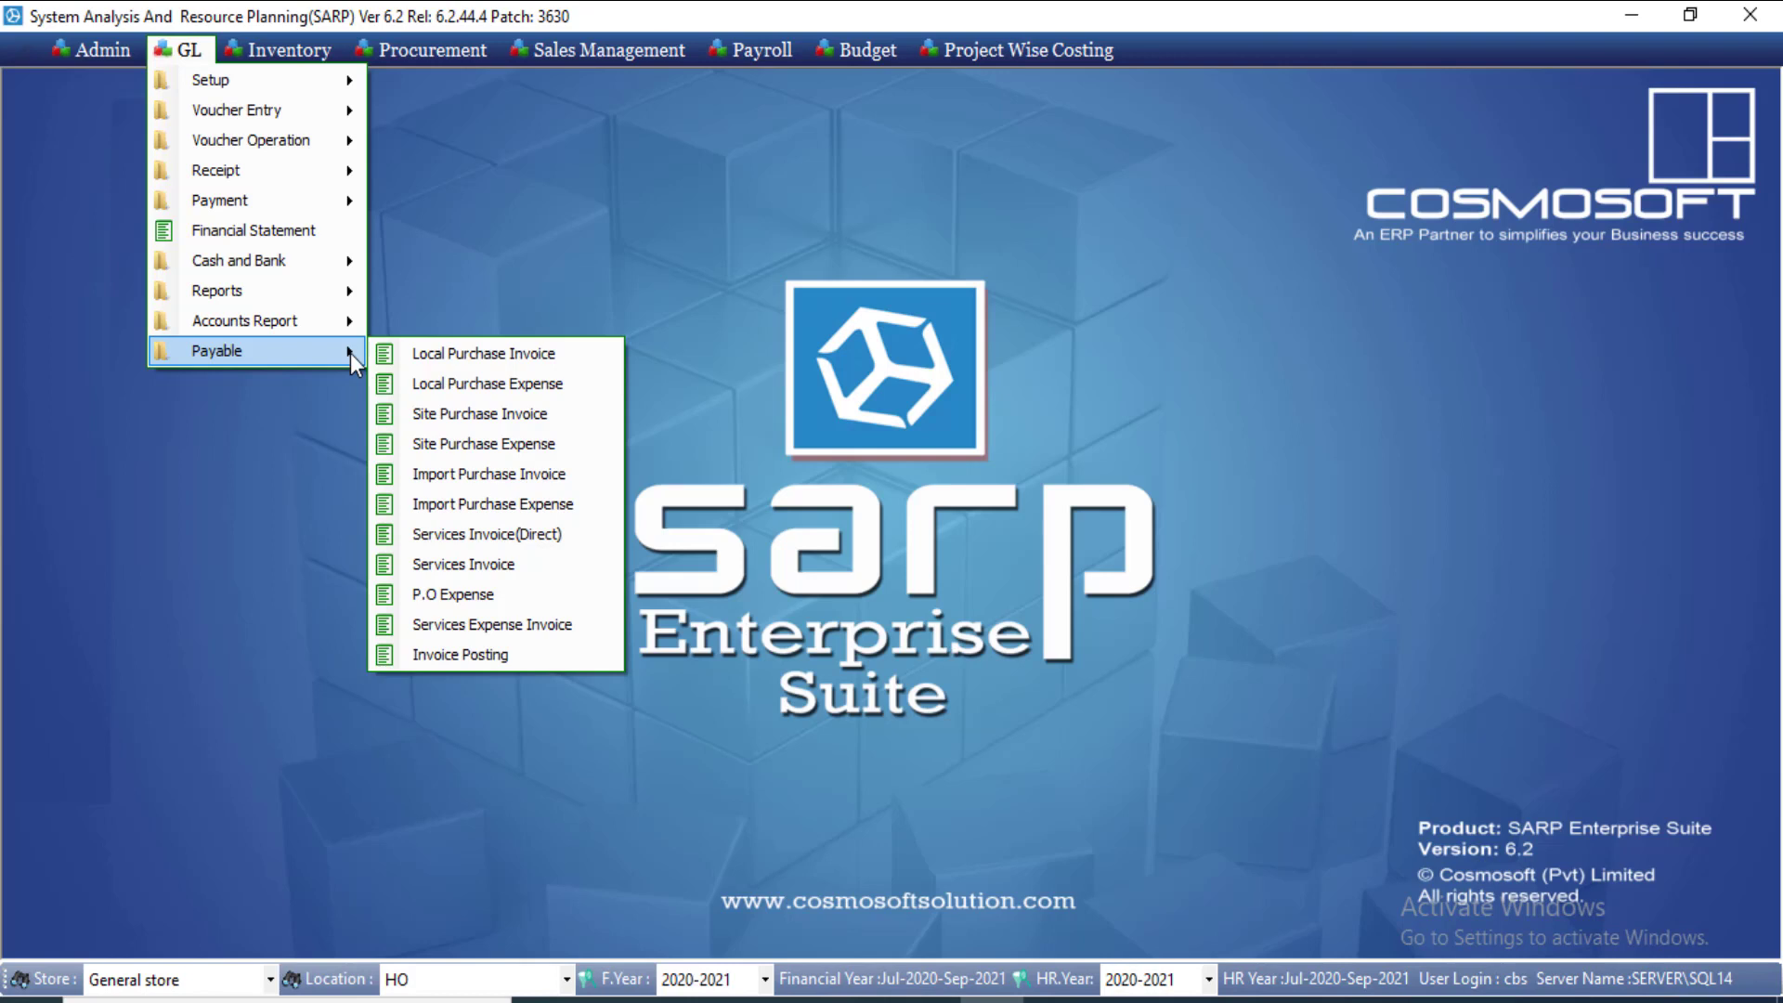
pyautogui.click(509, 445)
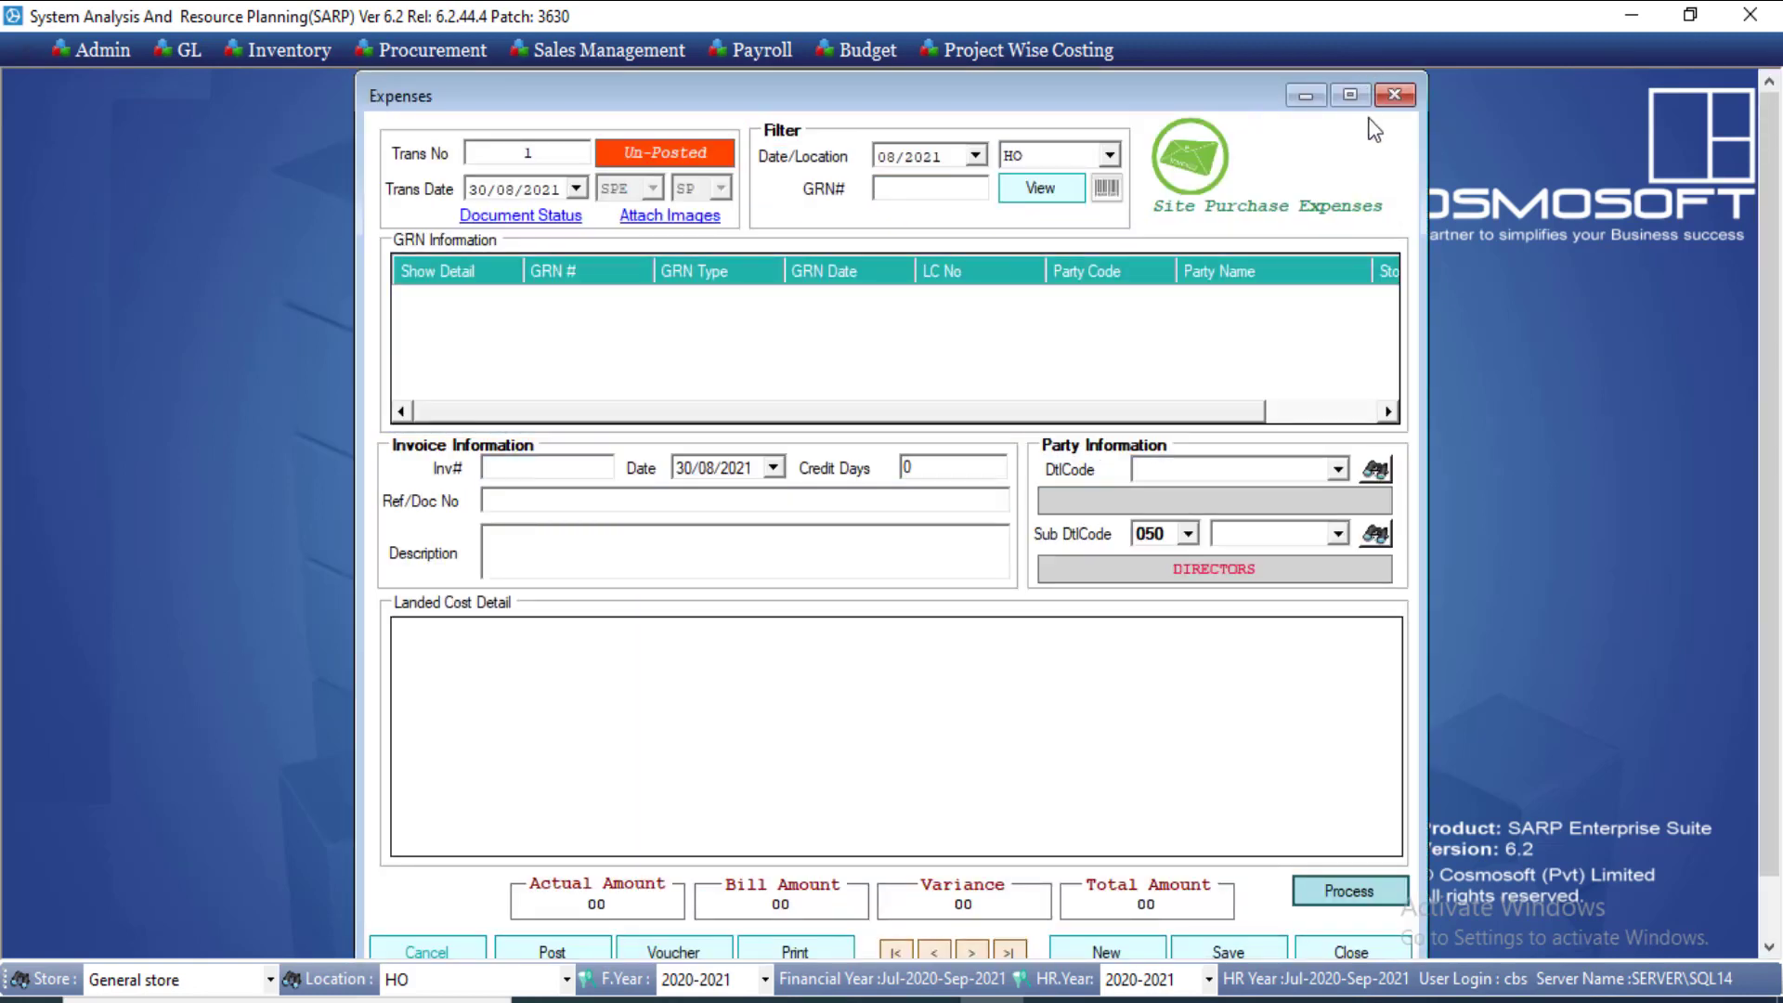
pyautogui.click(1395, 96)
# Step: Open a new Import Purchase Invoice from GL > Payable
pyautogui.click(273, 47)
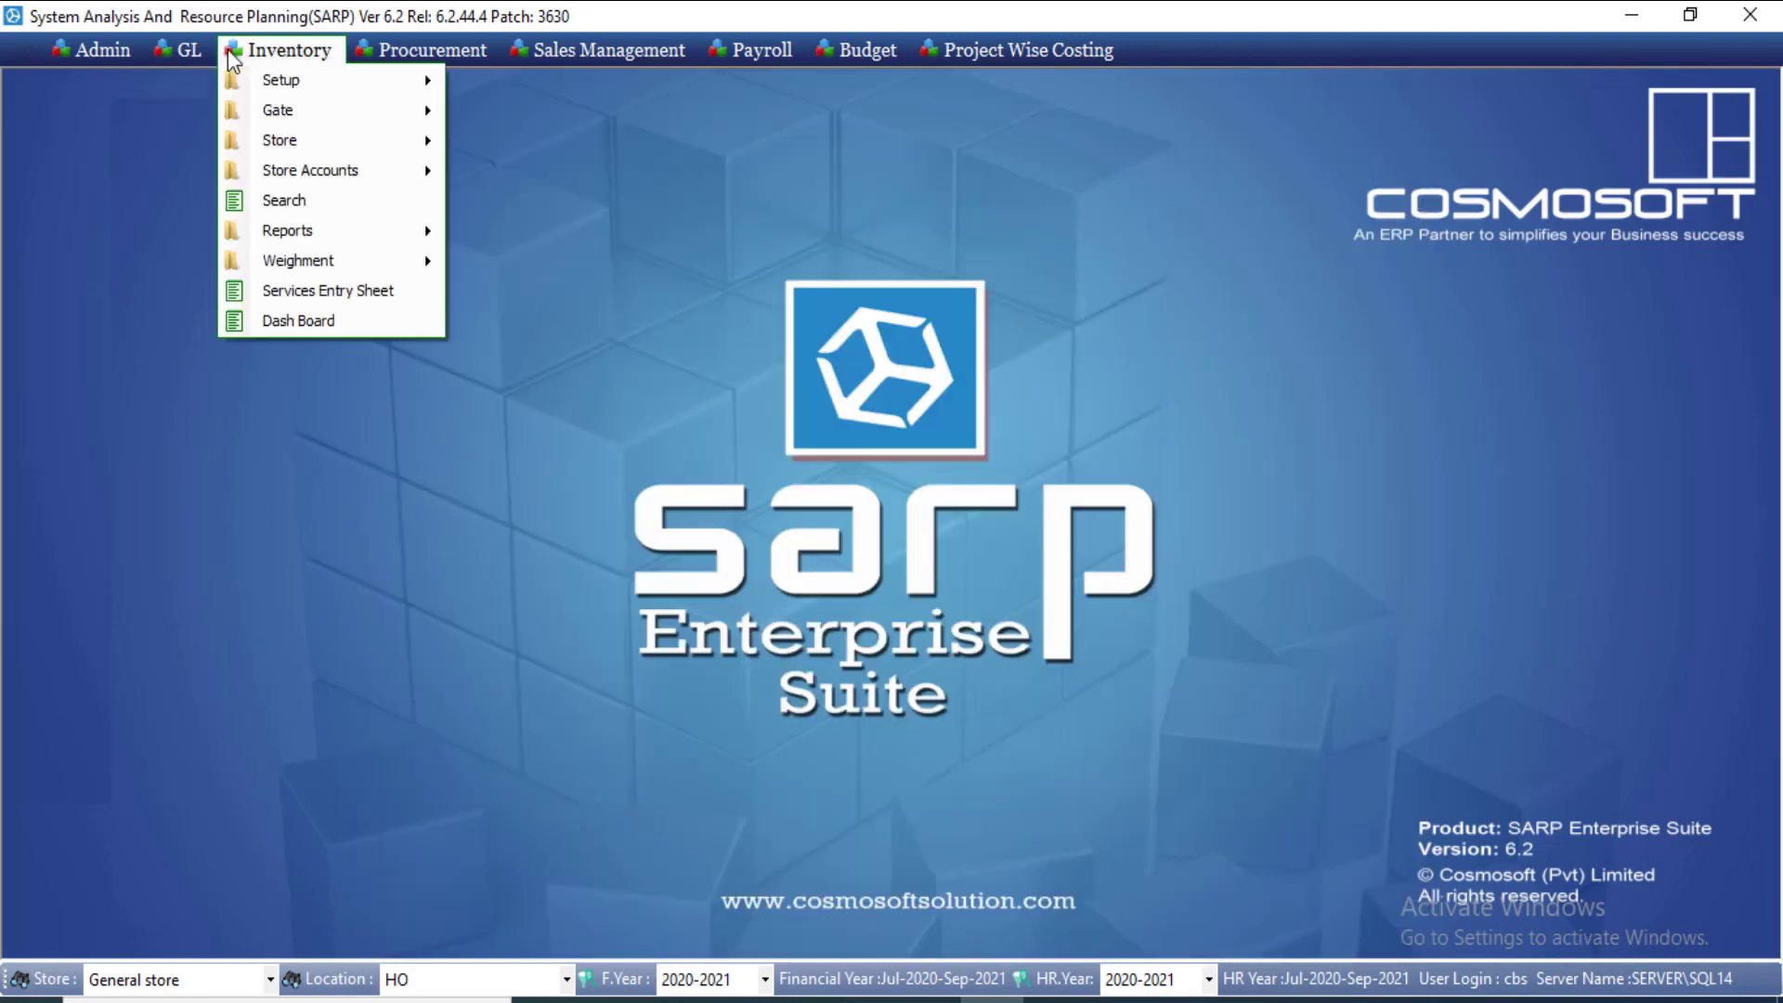
pyautogui.click(355, 381)
pyautogui.click(186, 51)
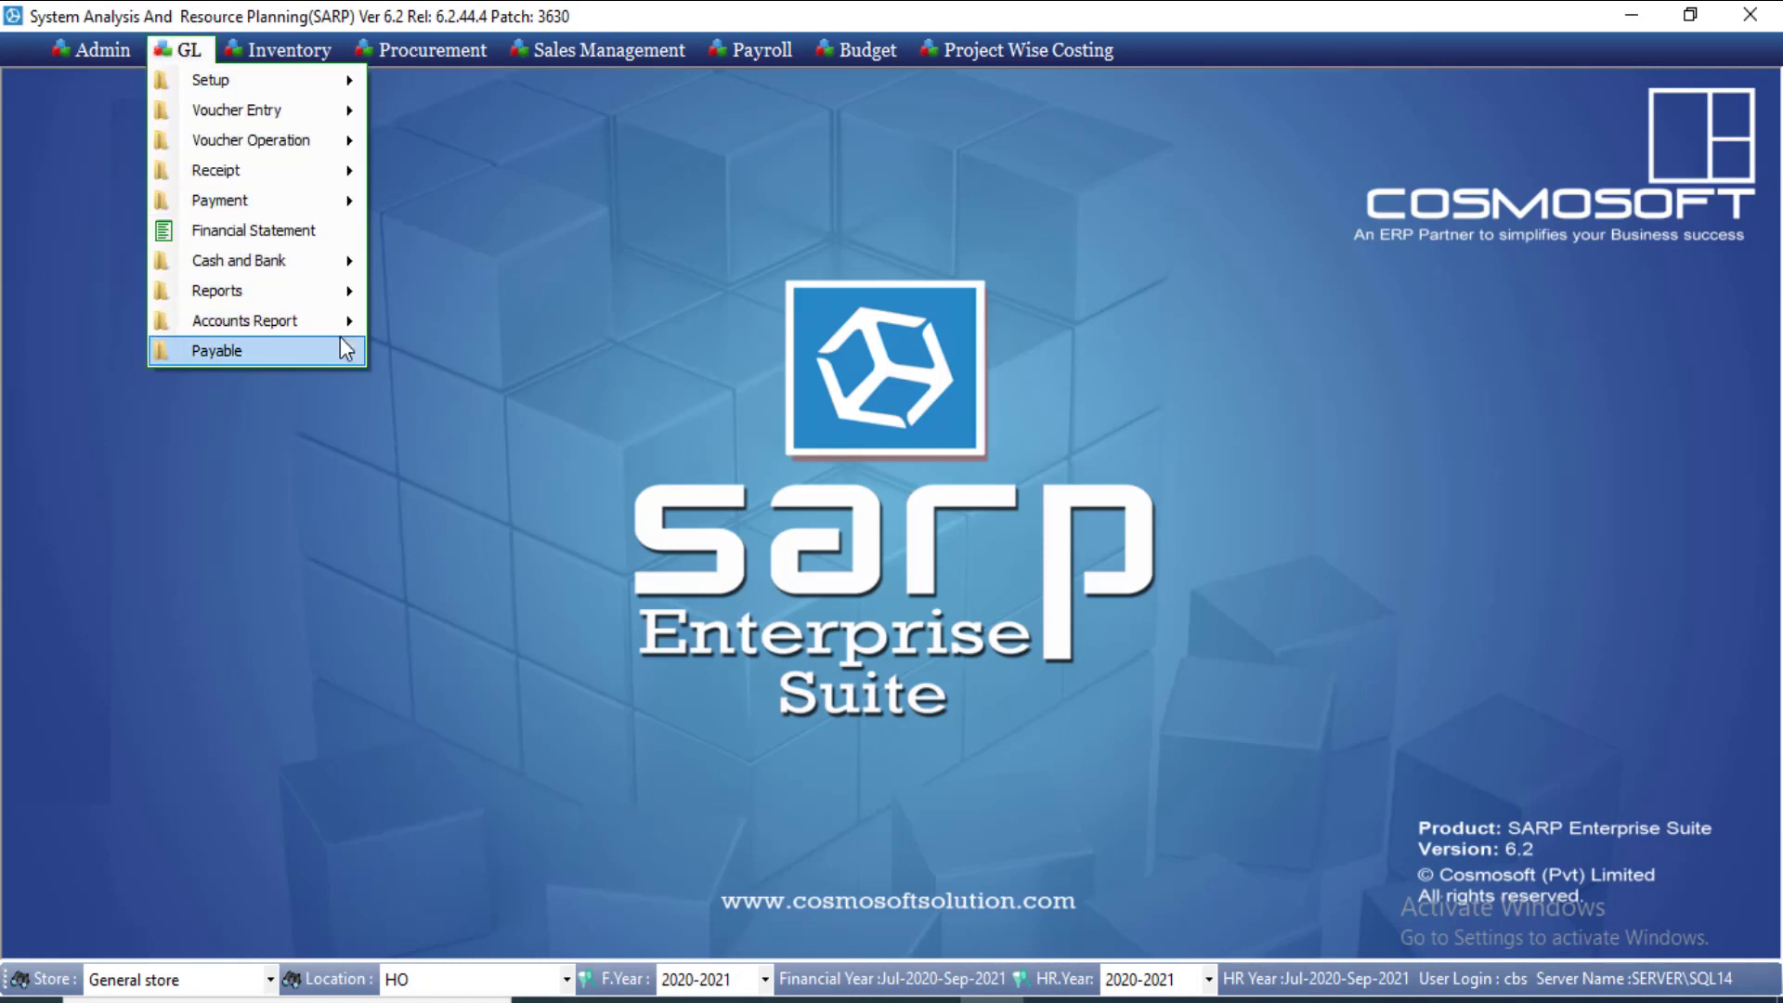
pyautogui.moveTo(340, 336)
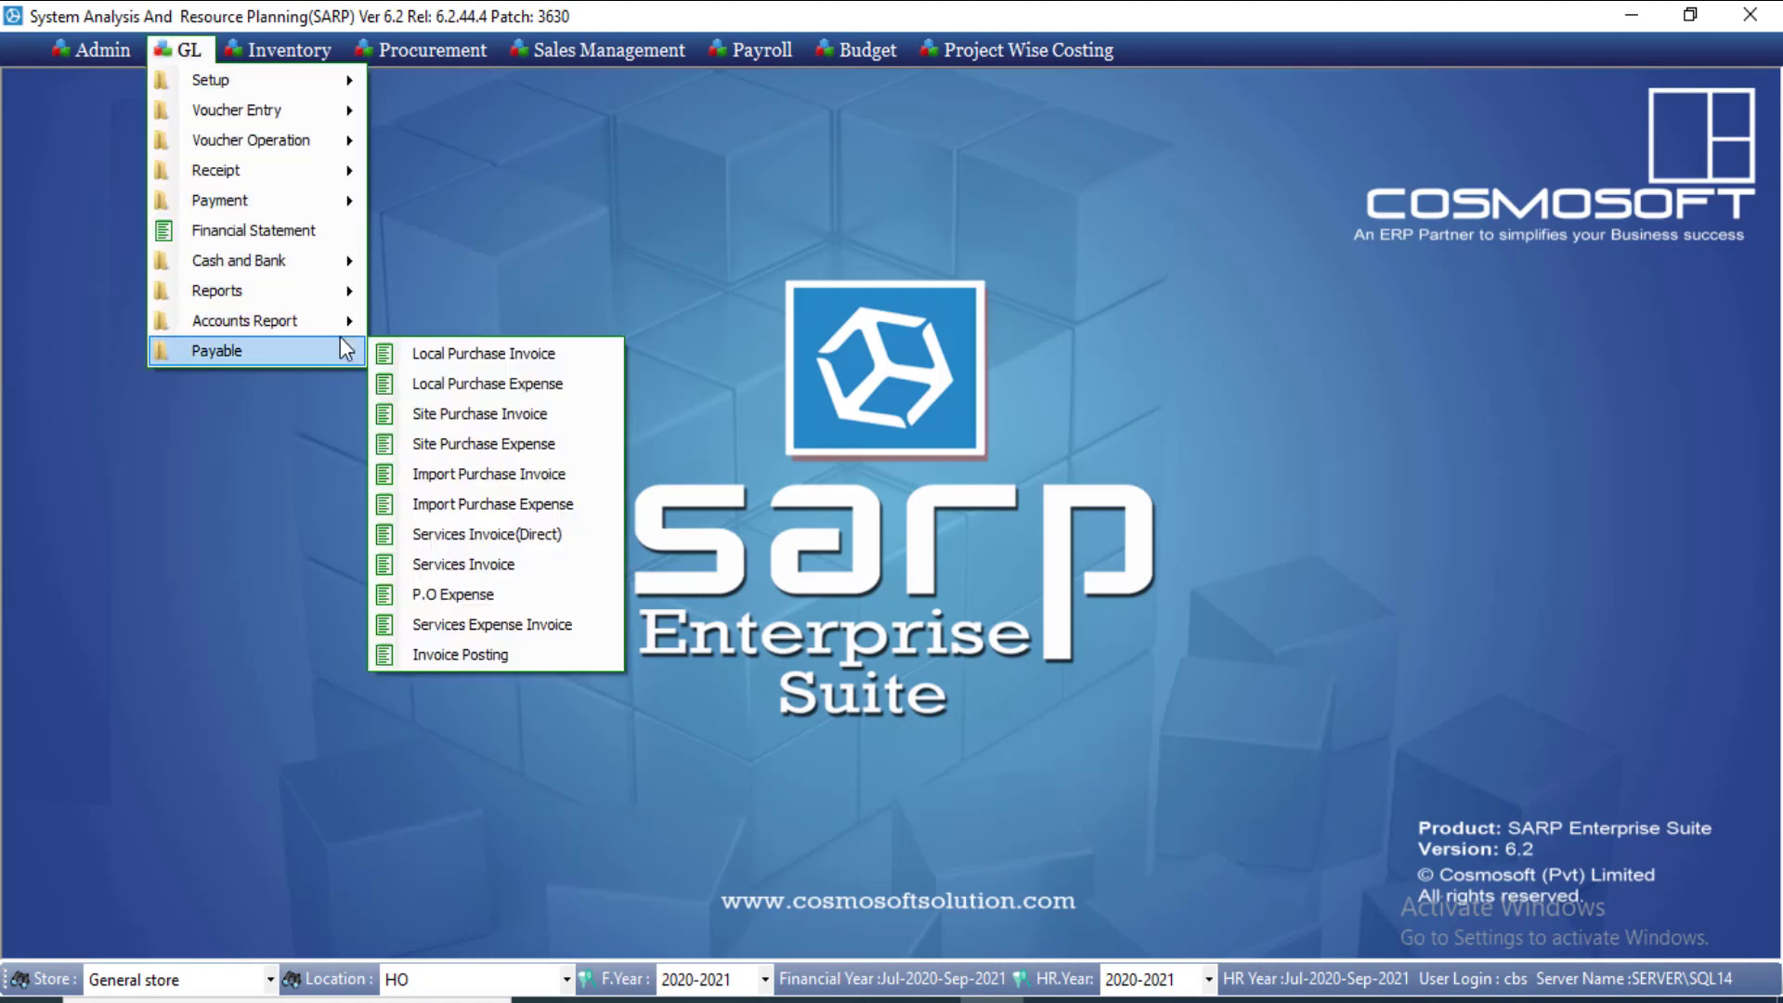
pyautogui.click(525, 477)
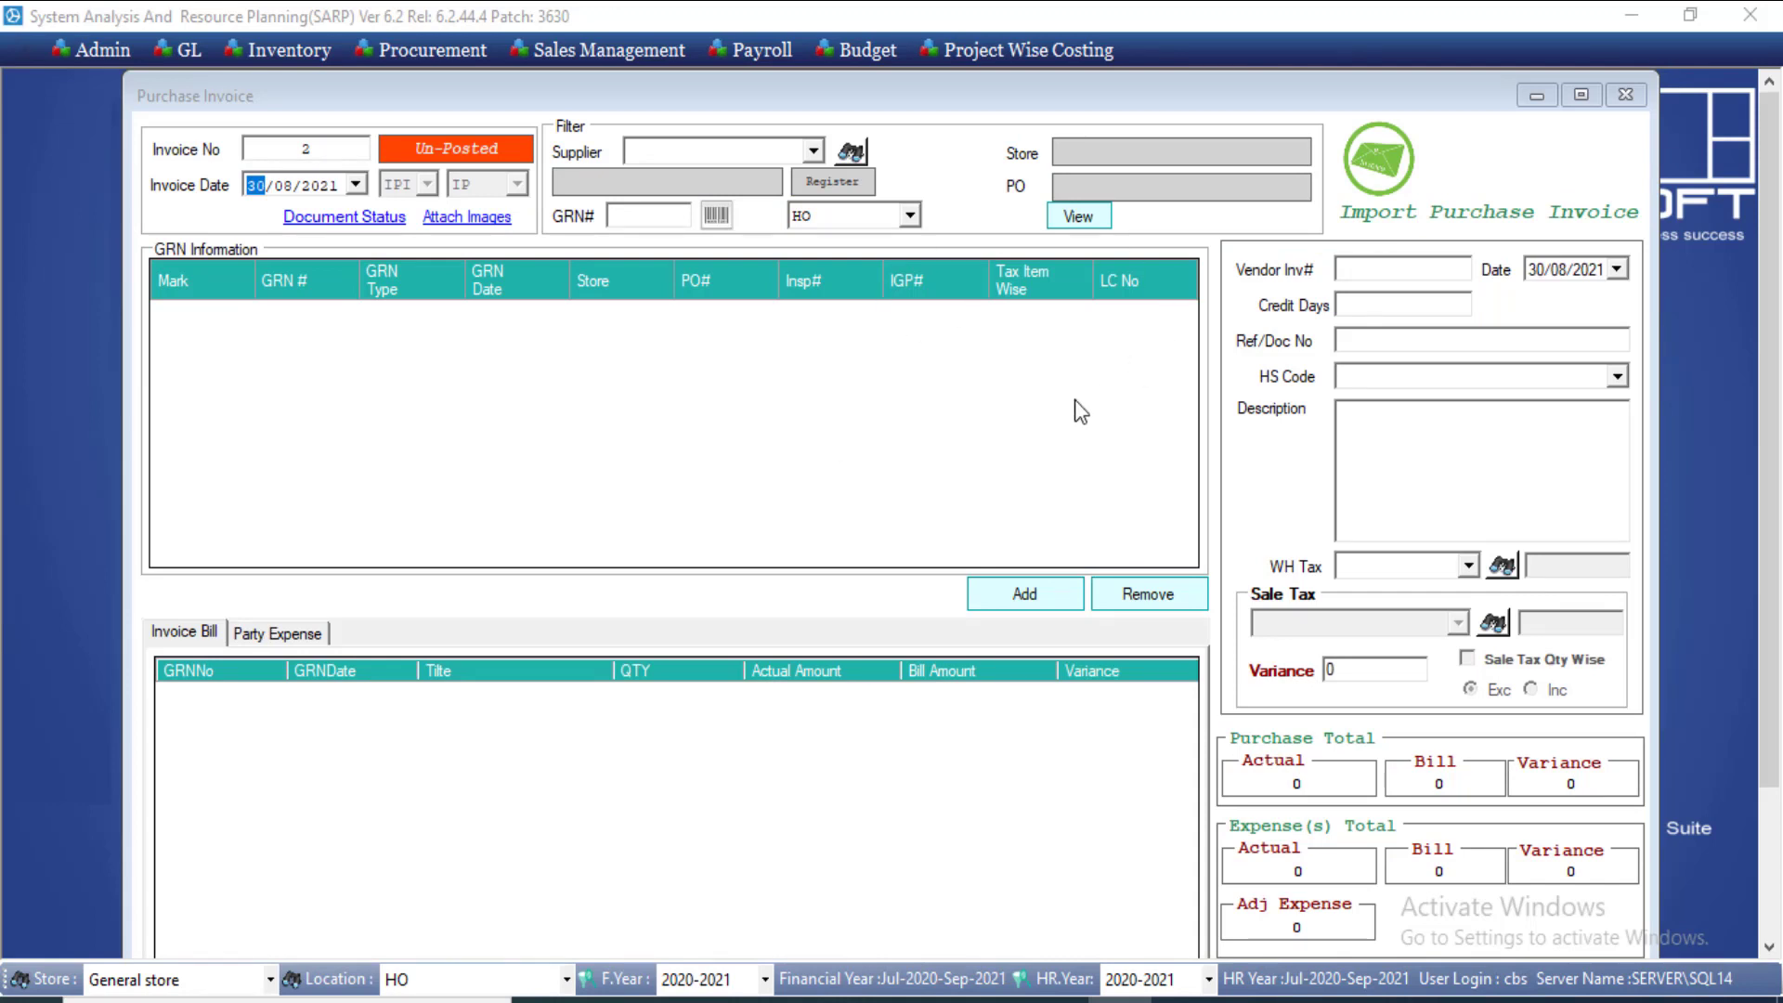
# Step: Choose supplier 1, then mark GRN 2 and add its items to the invoice
pyautogui.click(820, 152)
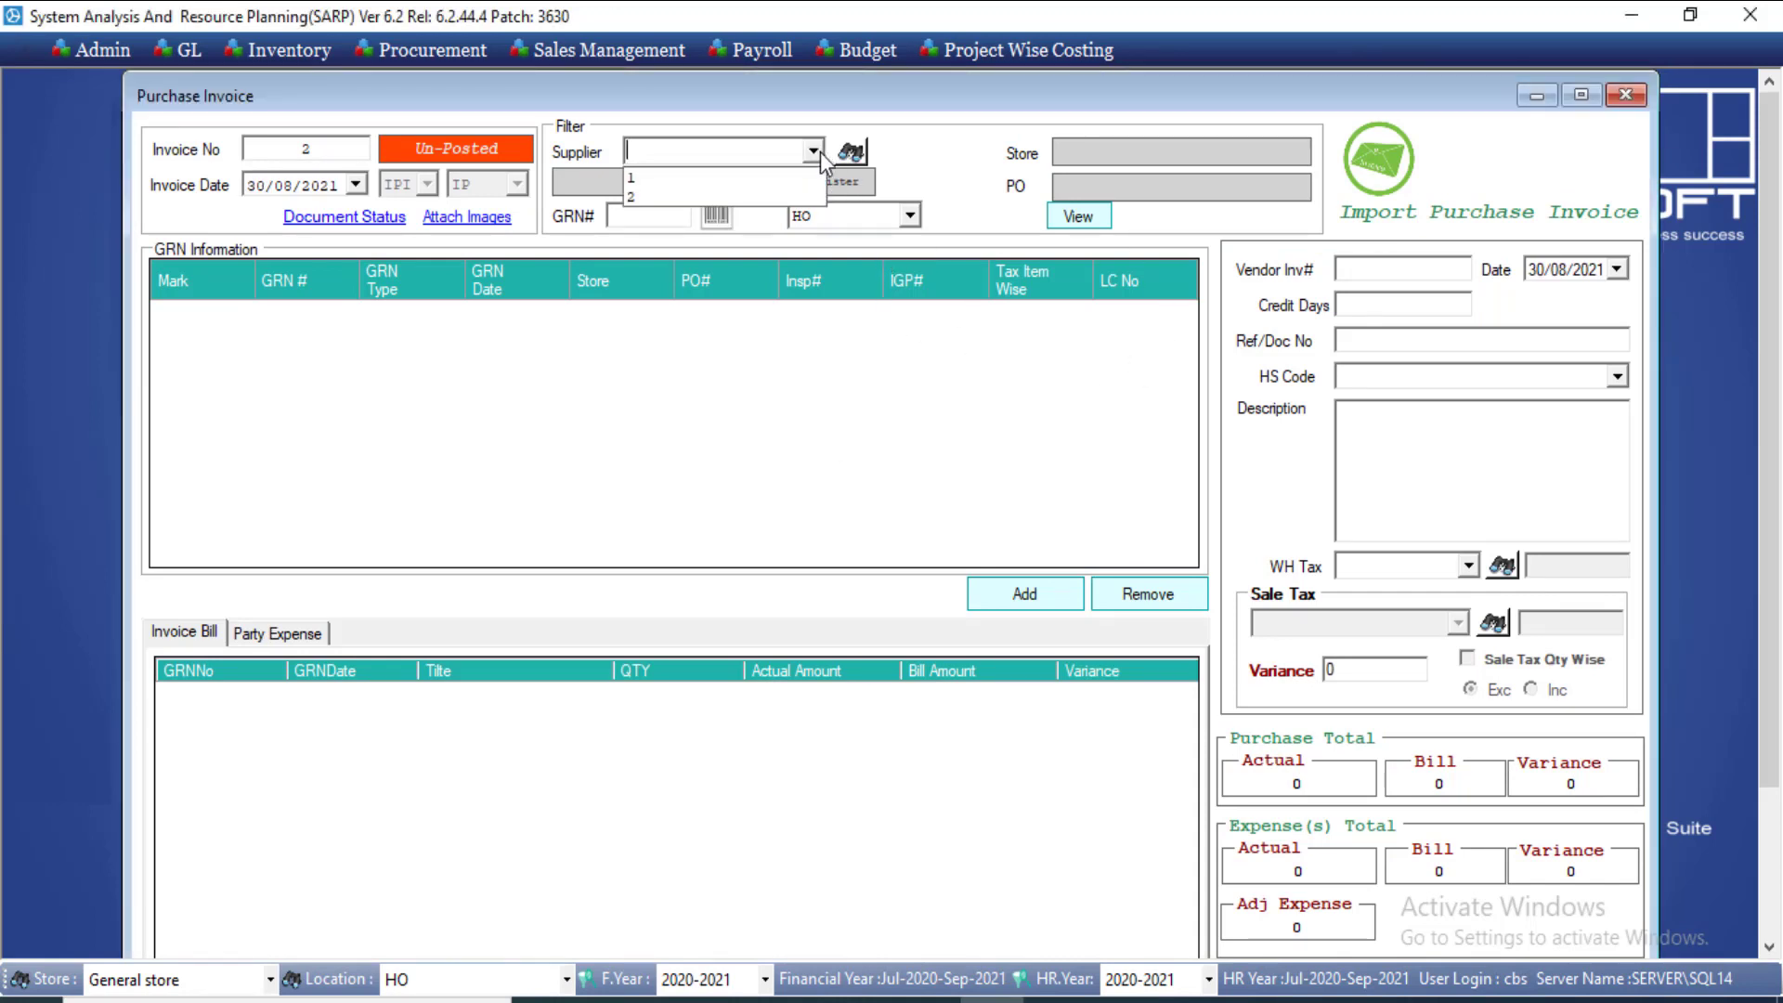
pyautogui.click(776, 186)
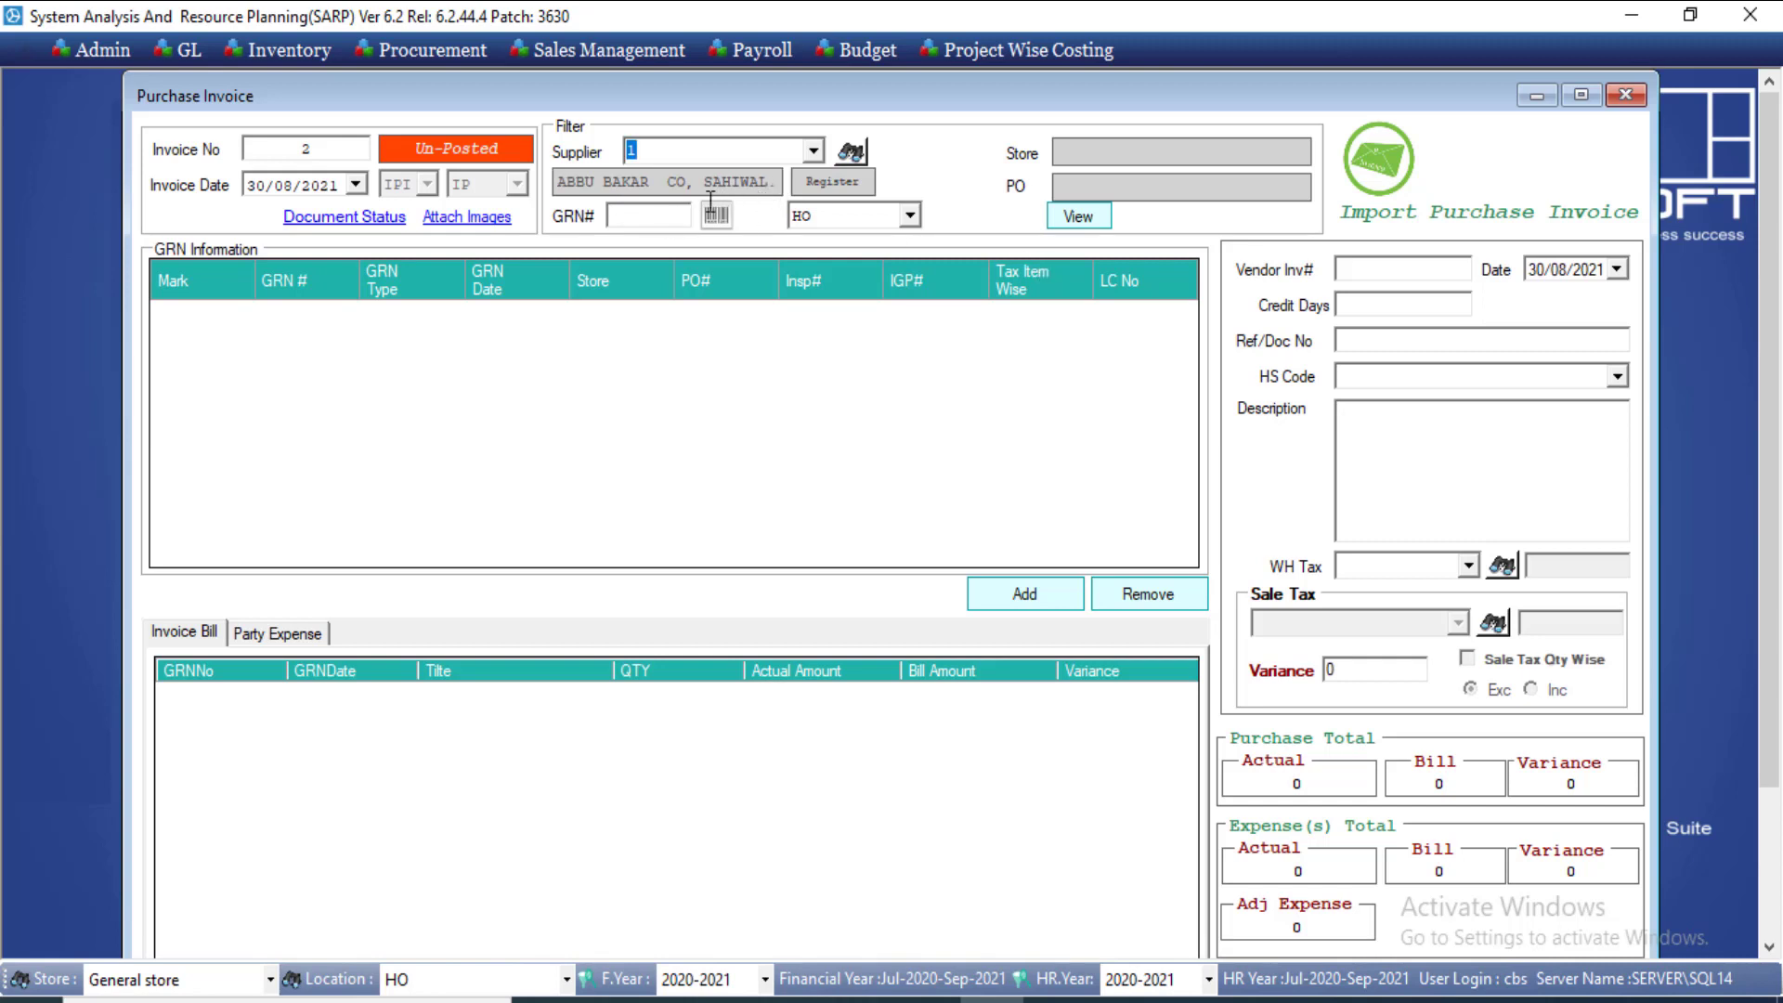
pyautogui.click(1079, 216)
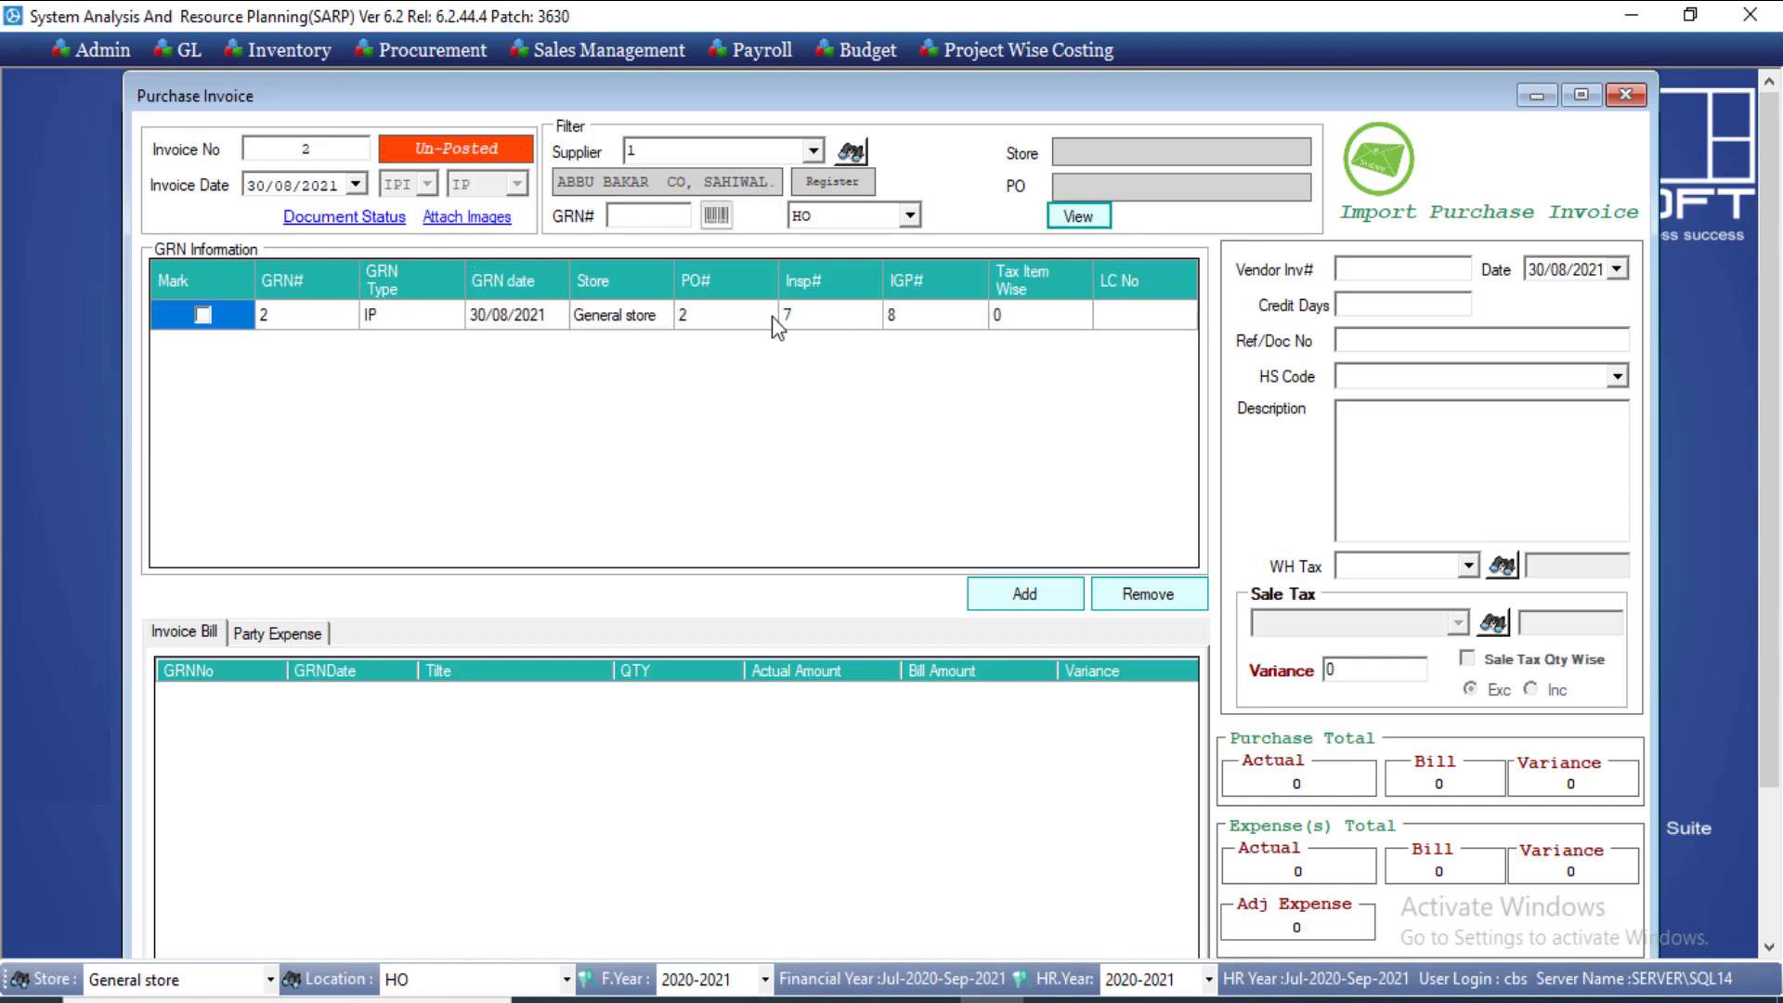
pyautogui.click(772, 315)
pyautogui.click(202, 315)
pyautogui.click(1000, 605)
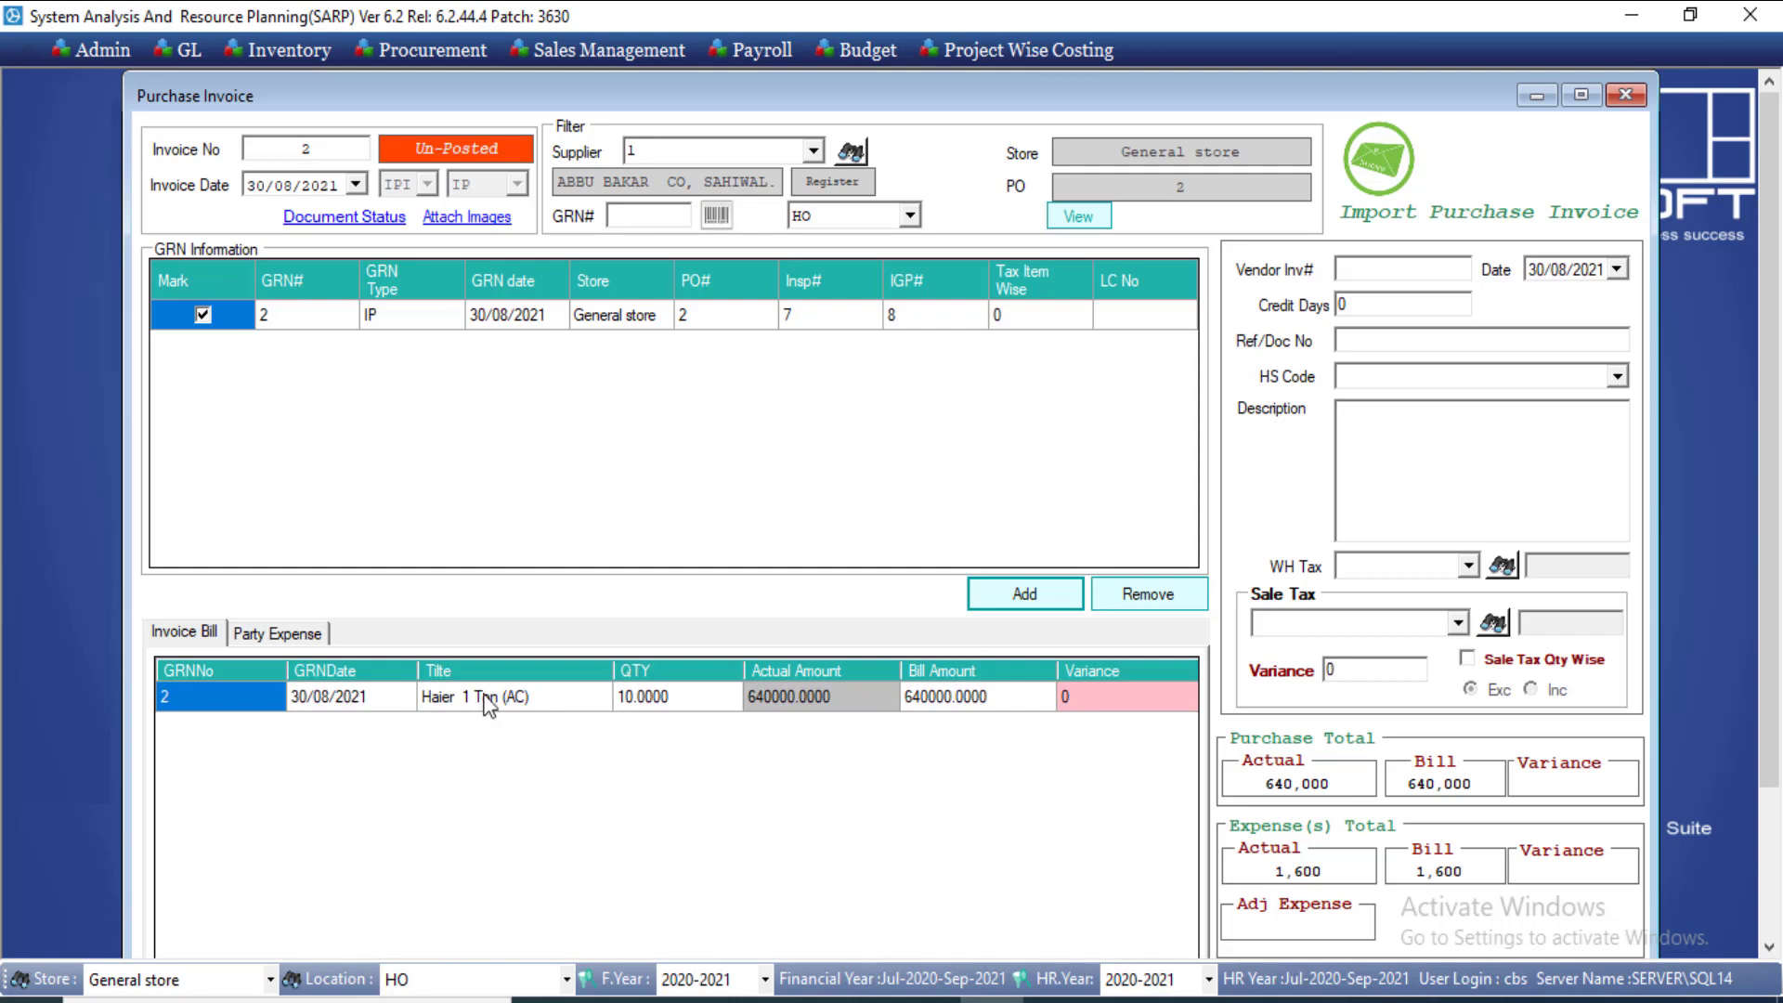
# Step: Review the Haier line's 640,000 amounts and the 1,600 customs duty party expense
pyautogui.scroll(-1, 1773, 547)
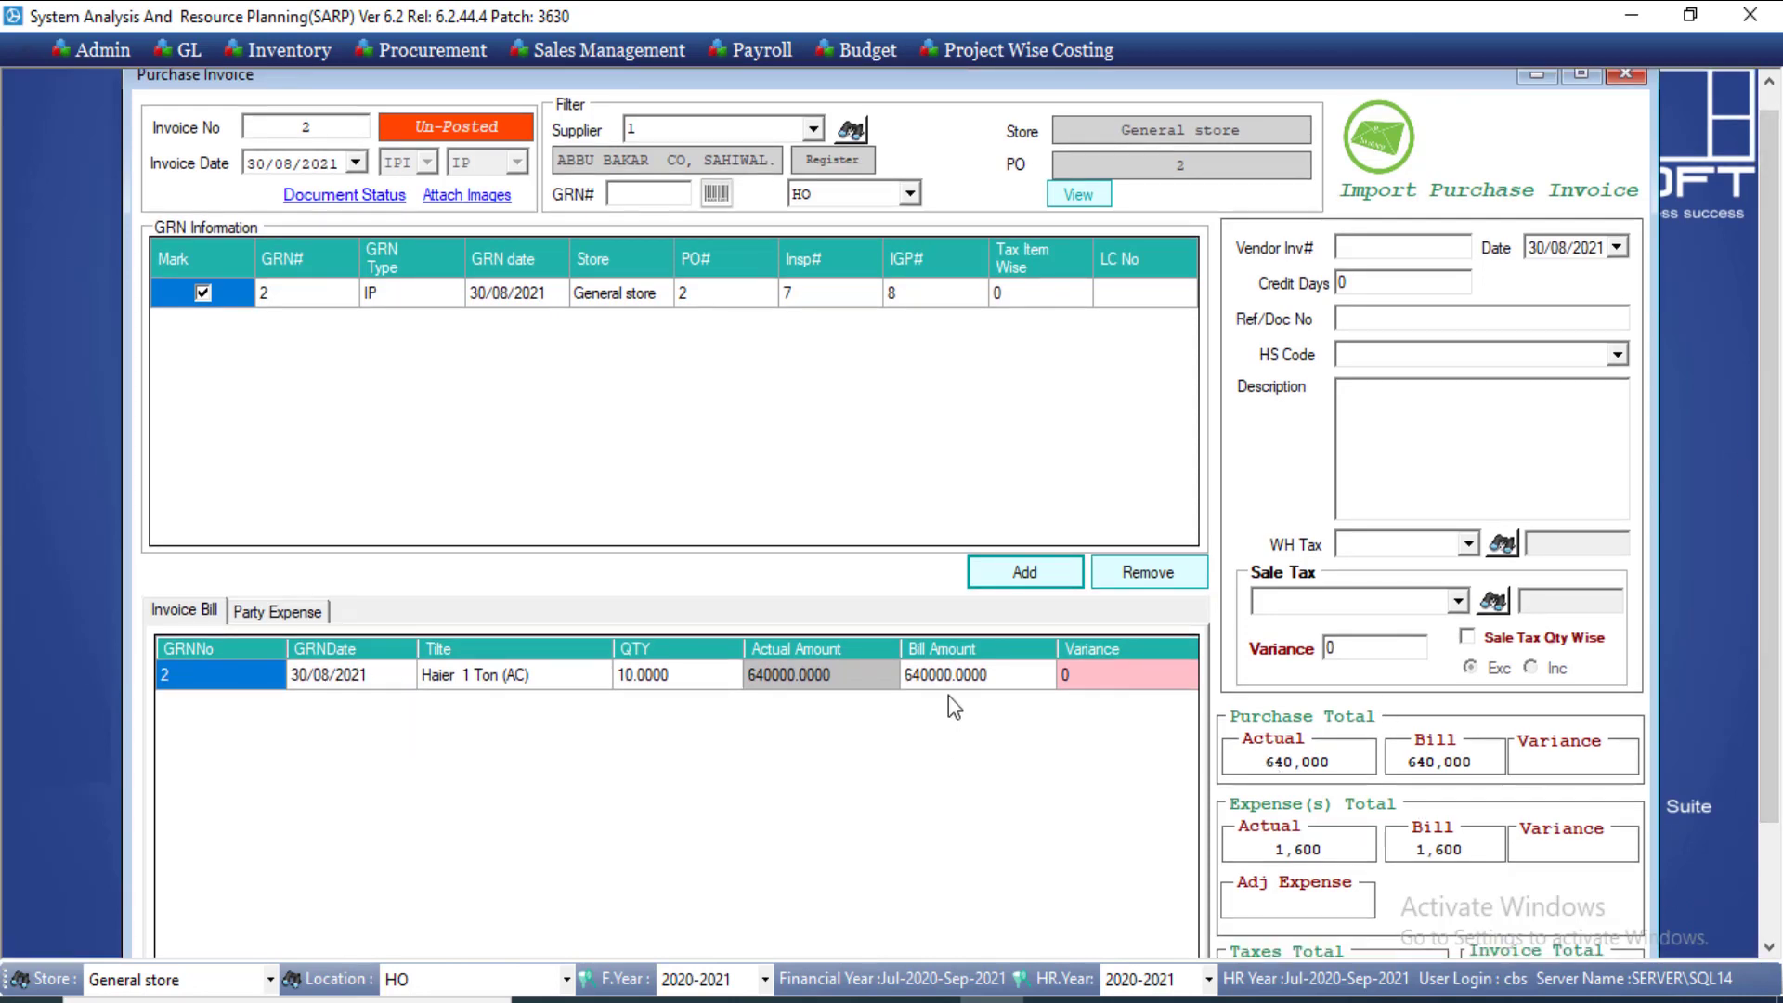
pyautogui.click(794, 683)
pyautogui.click(942, 674)
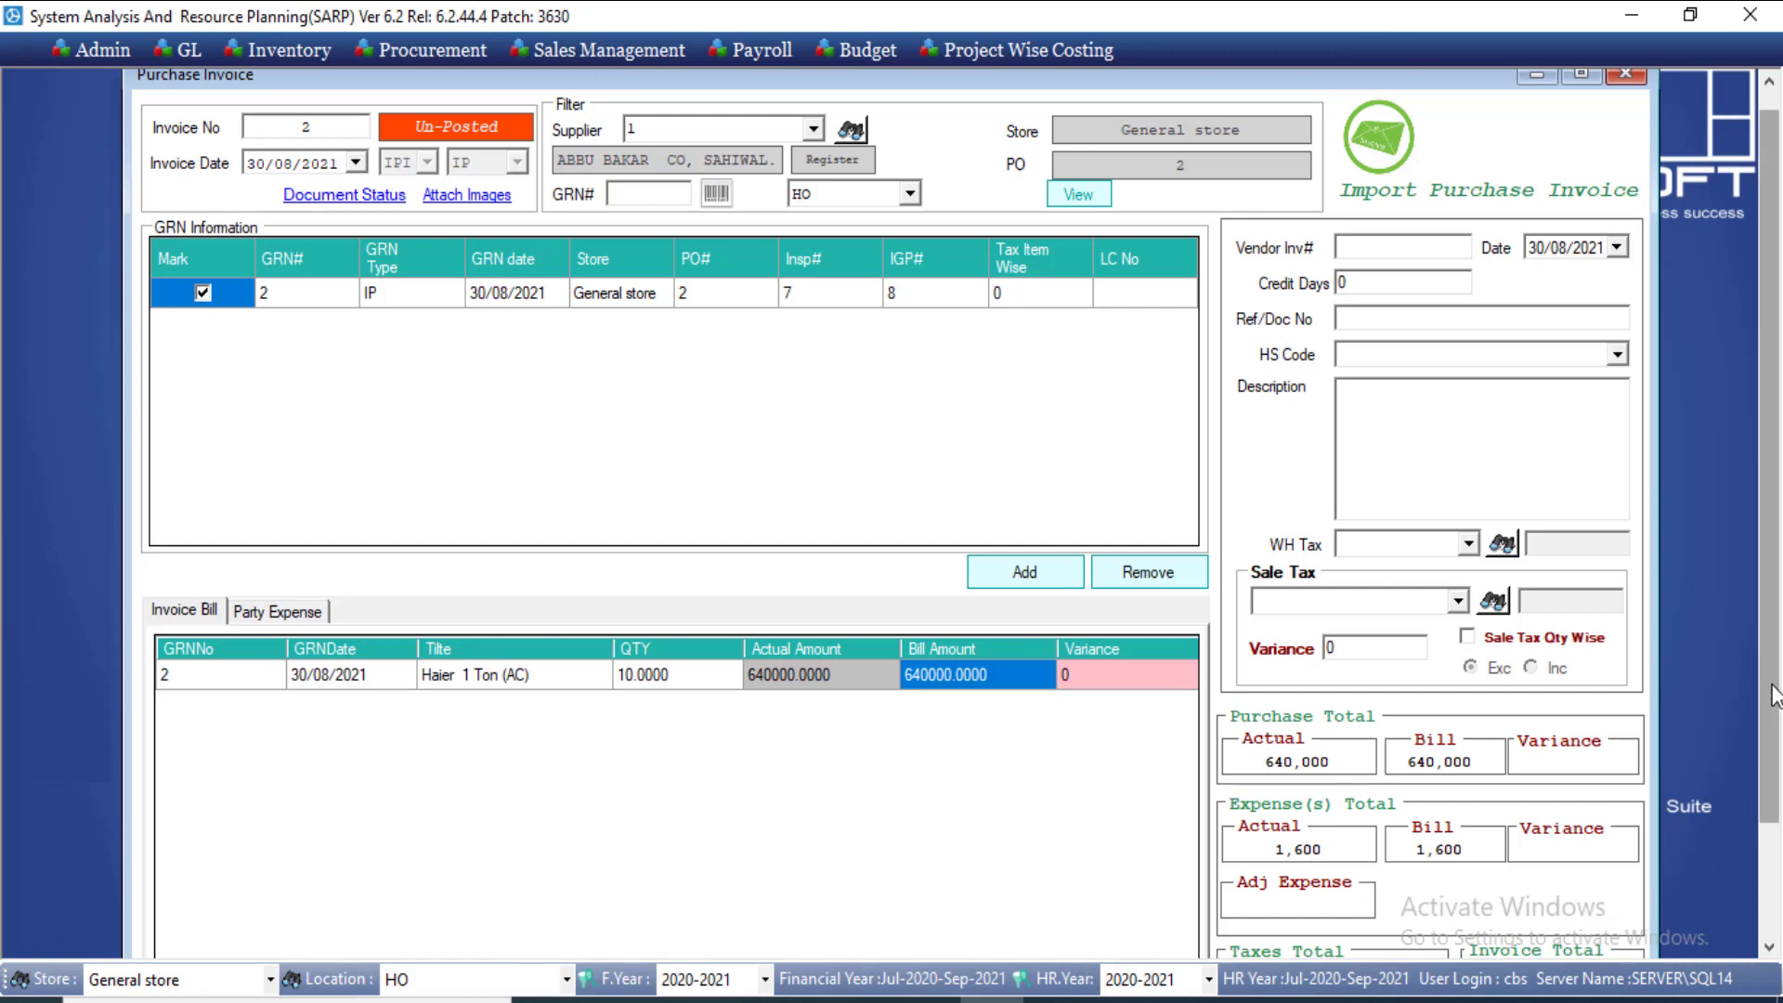
pyautogui.scroll(-2, 1774, 742)
pyautogui.scroll(-2, 1774, 743)
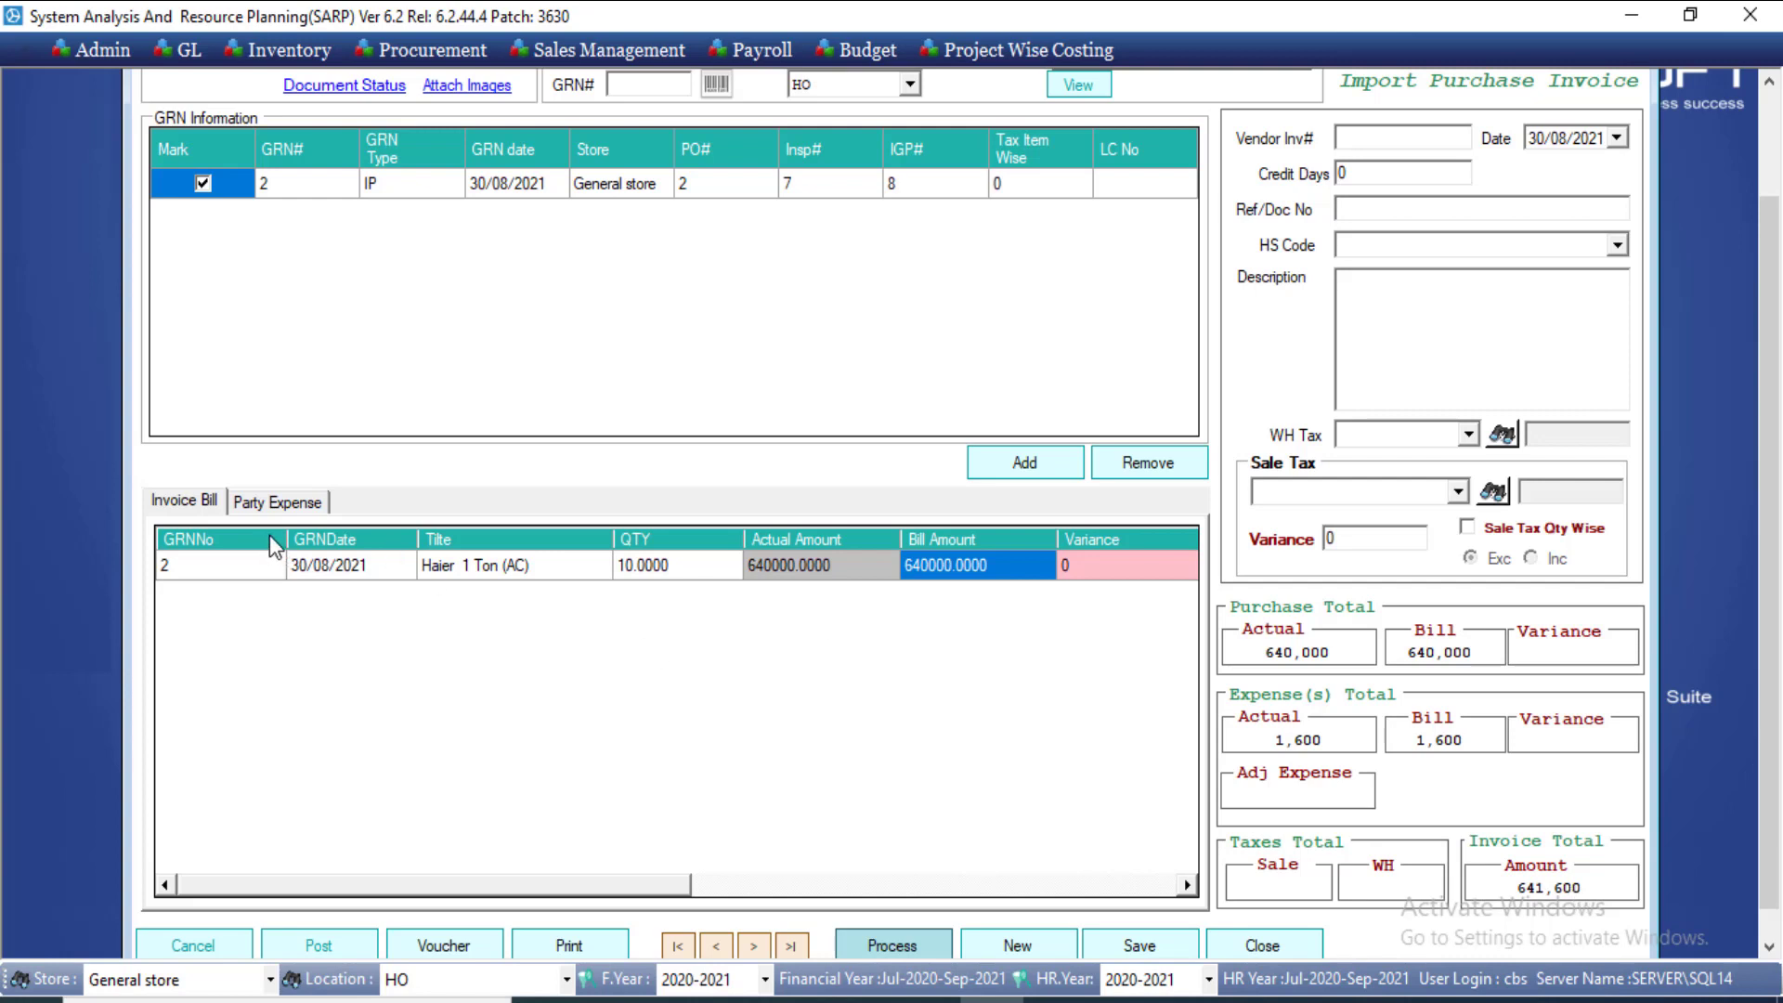
pyautogui.click(262, 506)
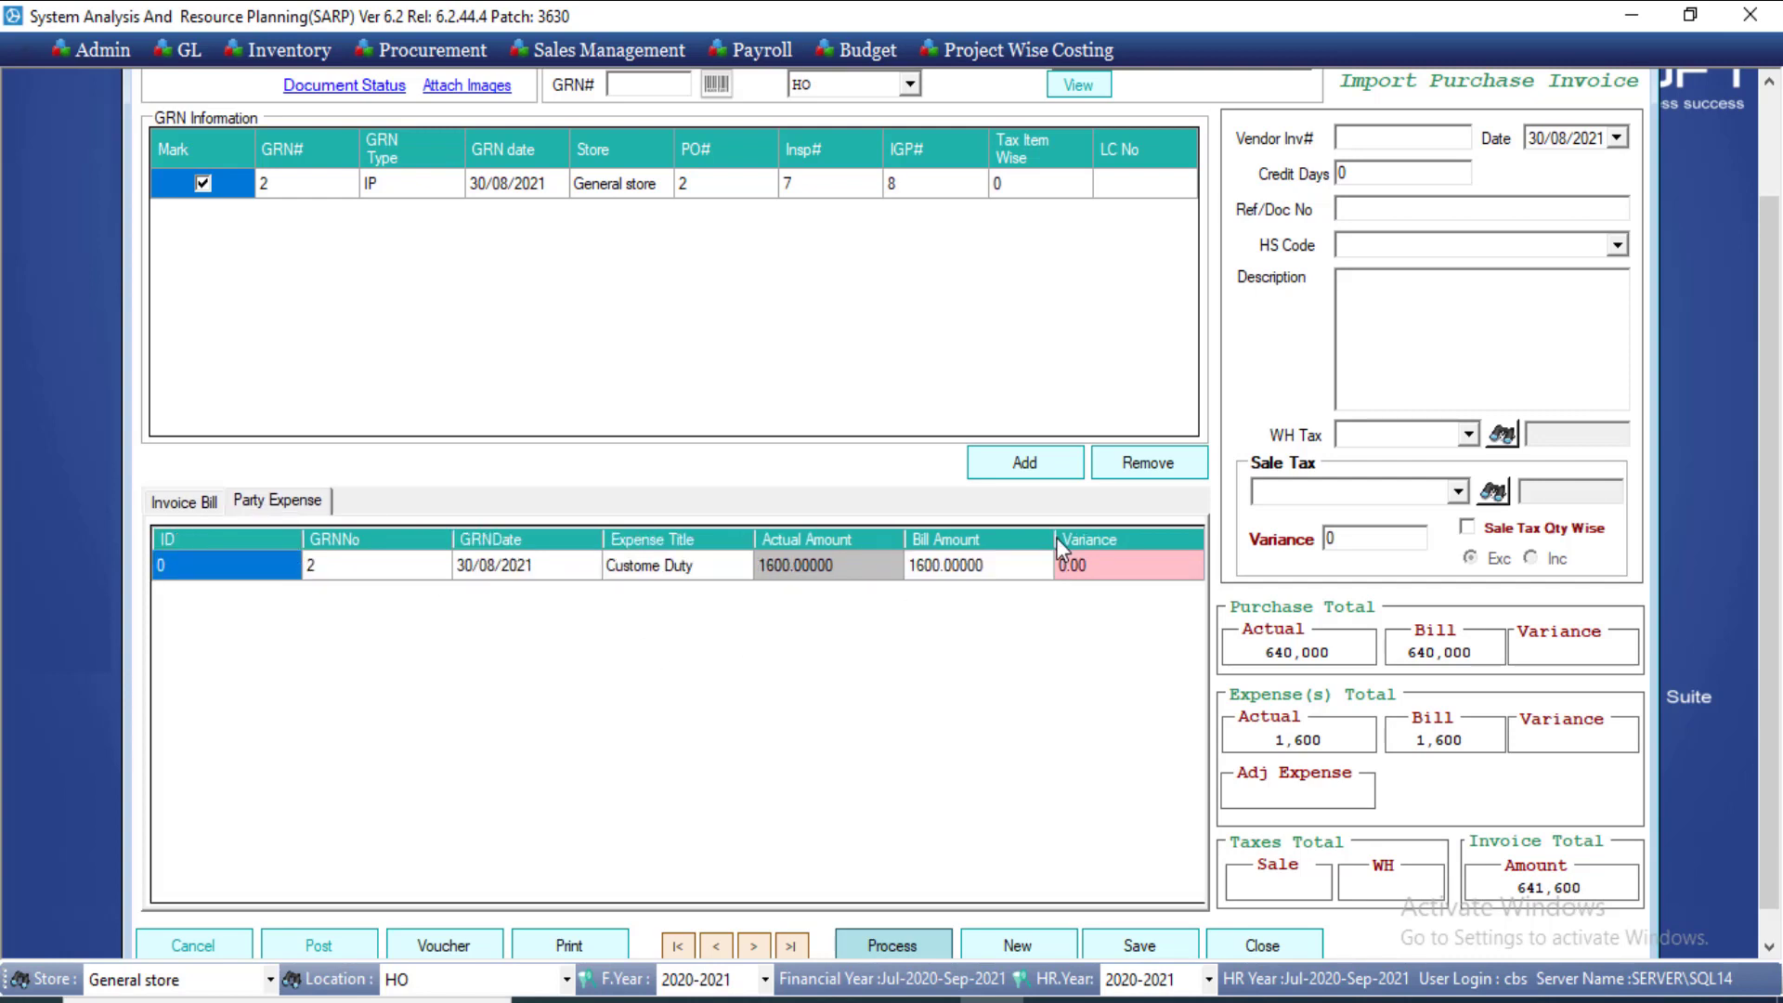
pyautogui.click(624, 568)
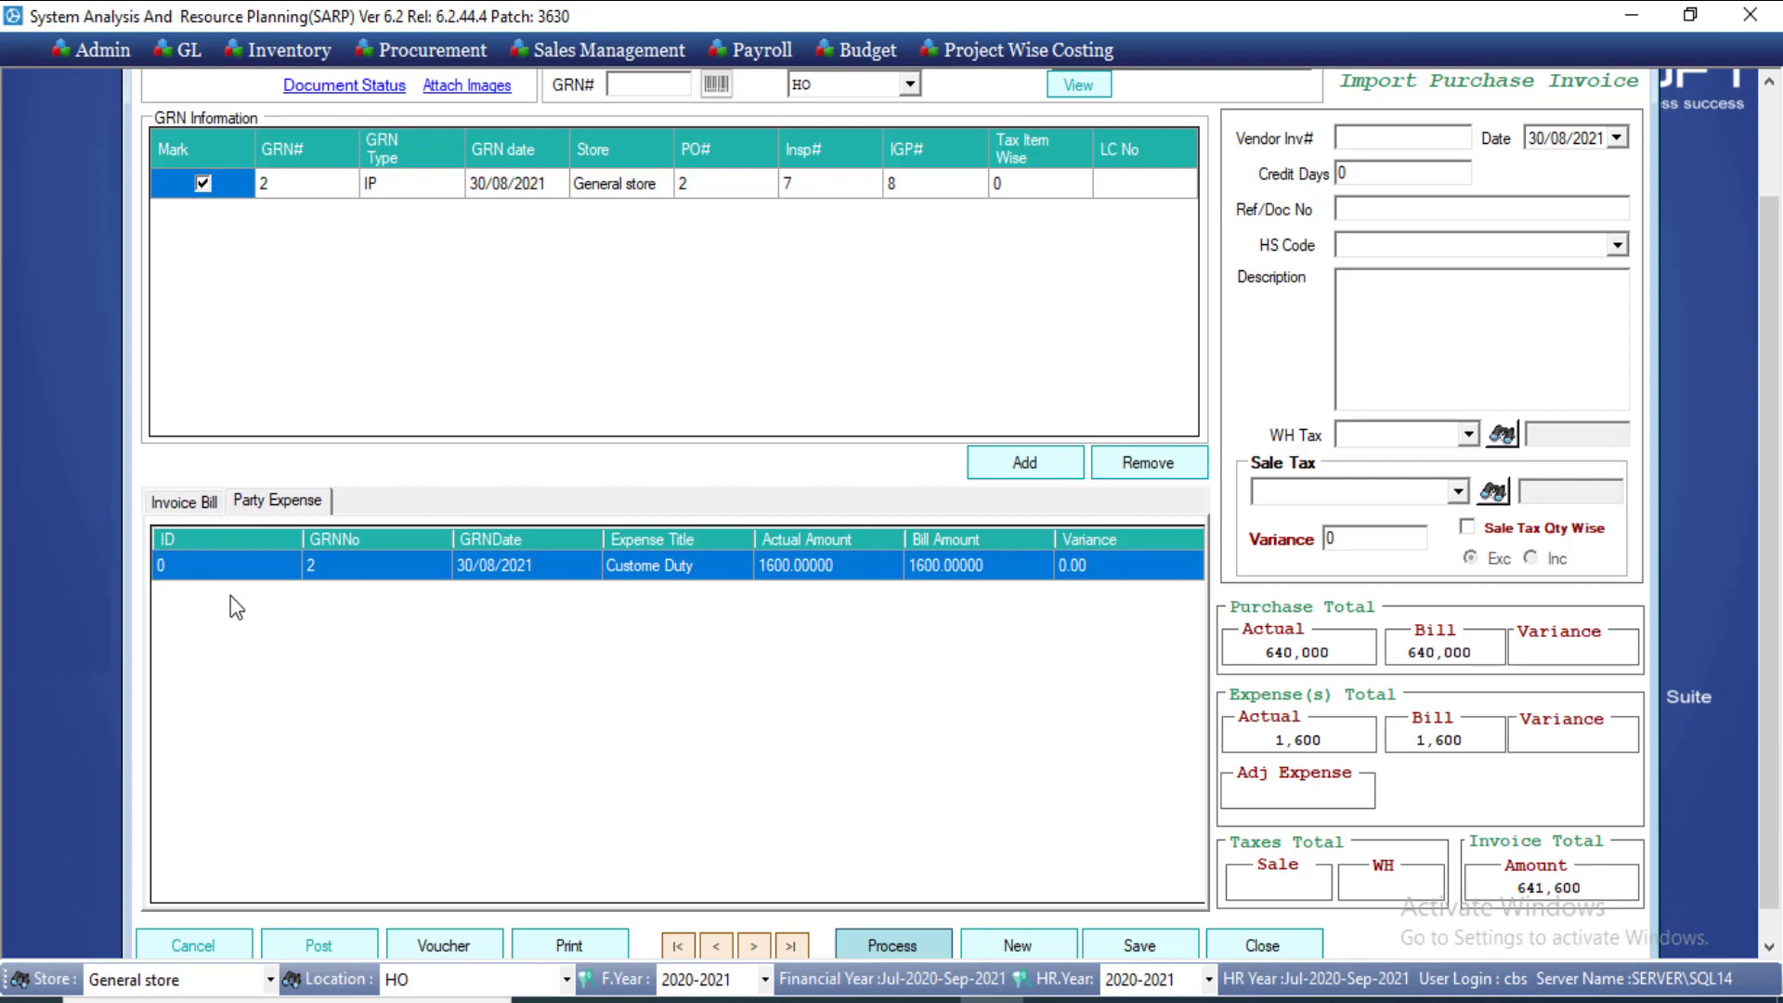
pyautogui.click(186, 501)
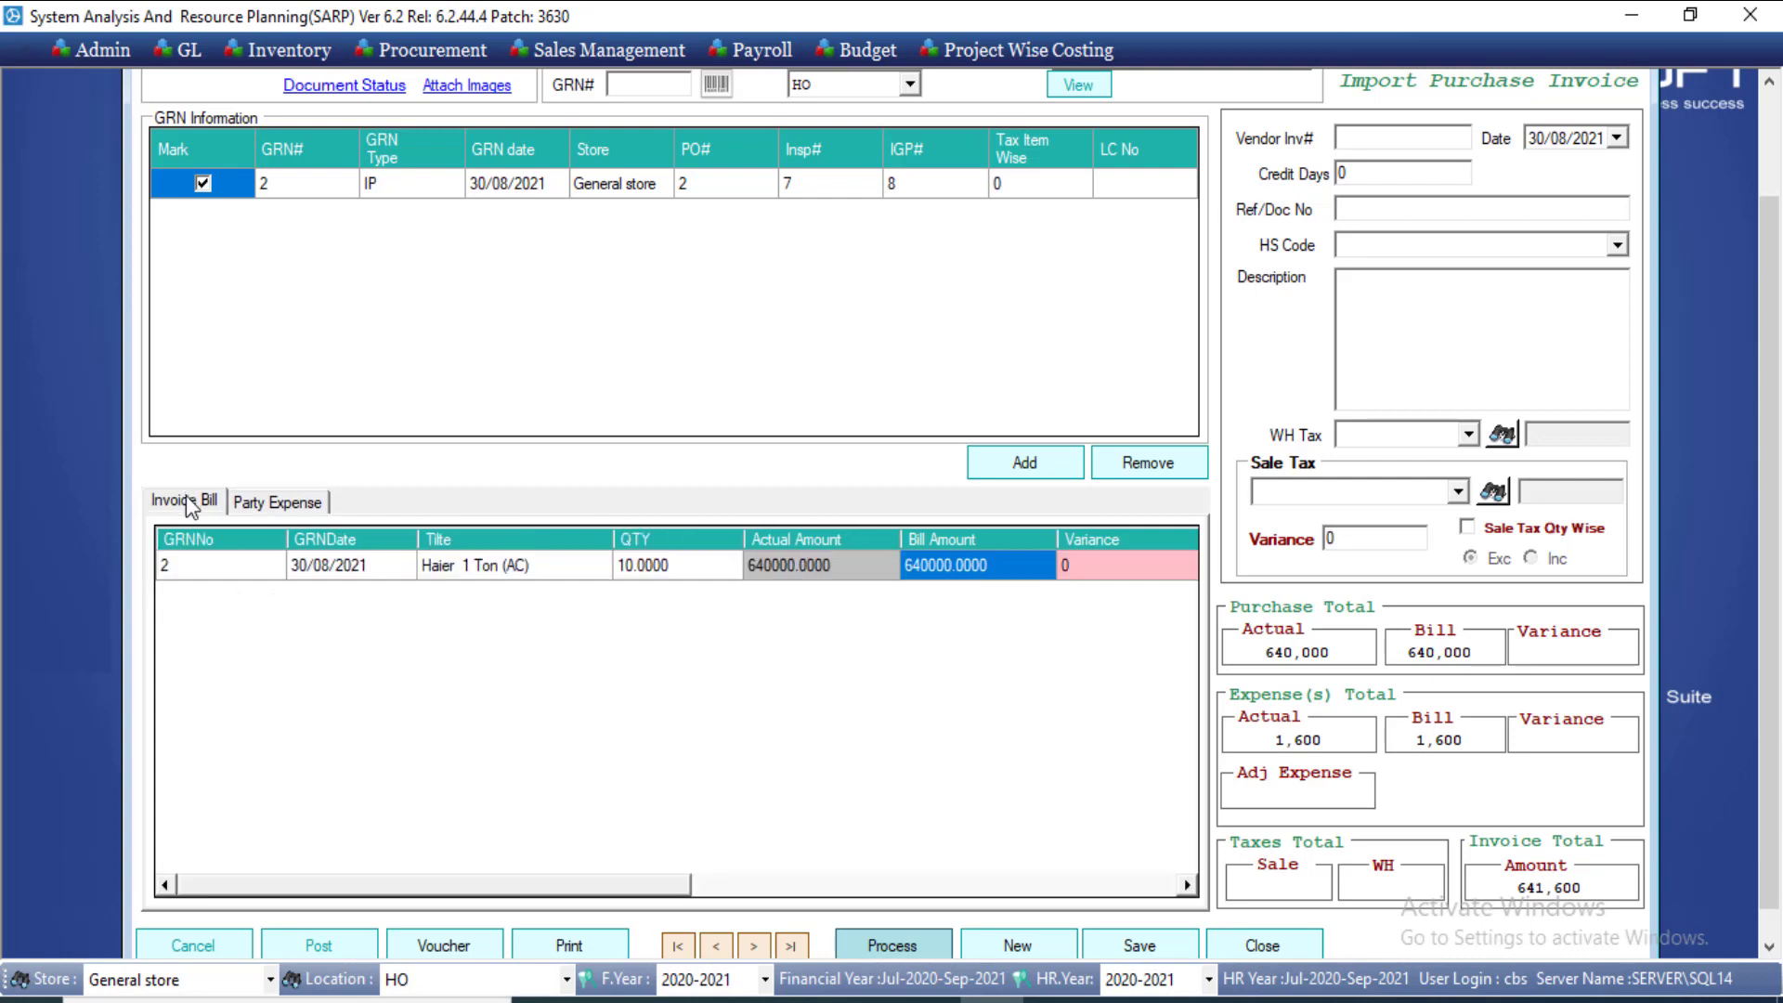
pyautogui.click(1387, 129)
# Step: Enter the vendor invoice number and description 56556, and apply the 17GST sale tax
pyautogui.write('34343')
pyautogui.click(1433, 357)
pyautogui.write('56556')
pyautogui.click(1457, 491)
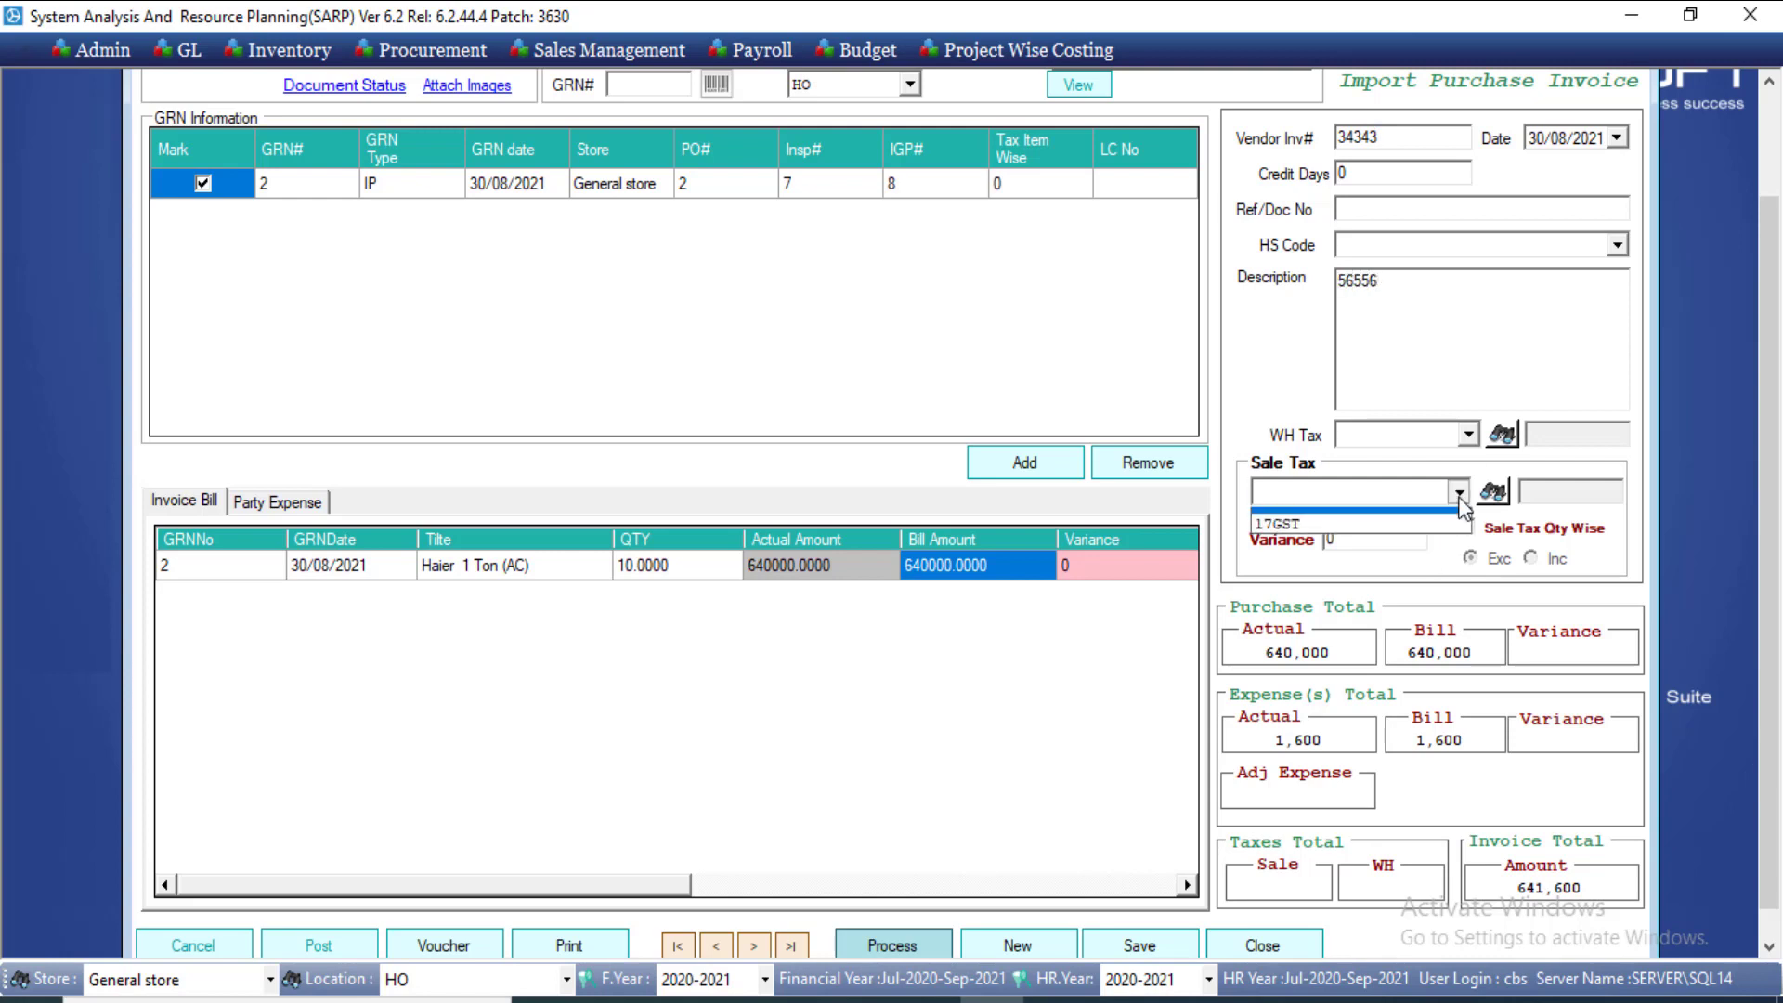
pyautogui.click(1426, 538)
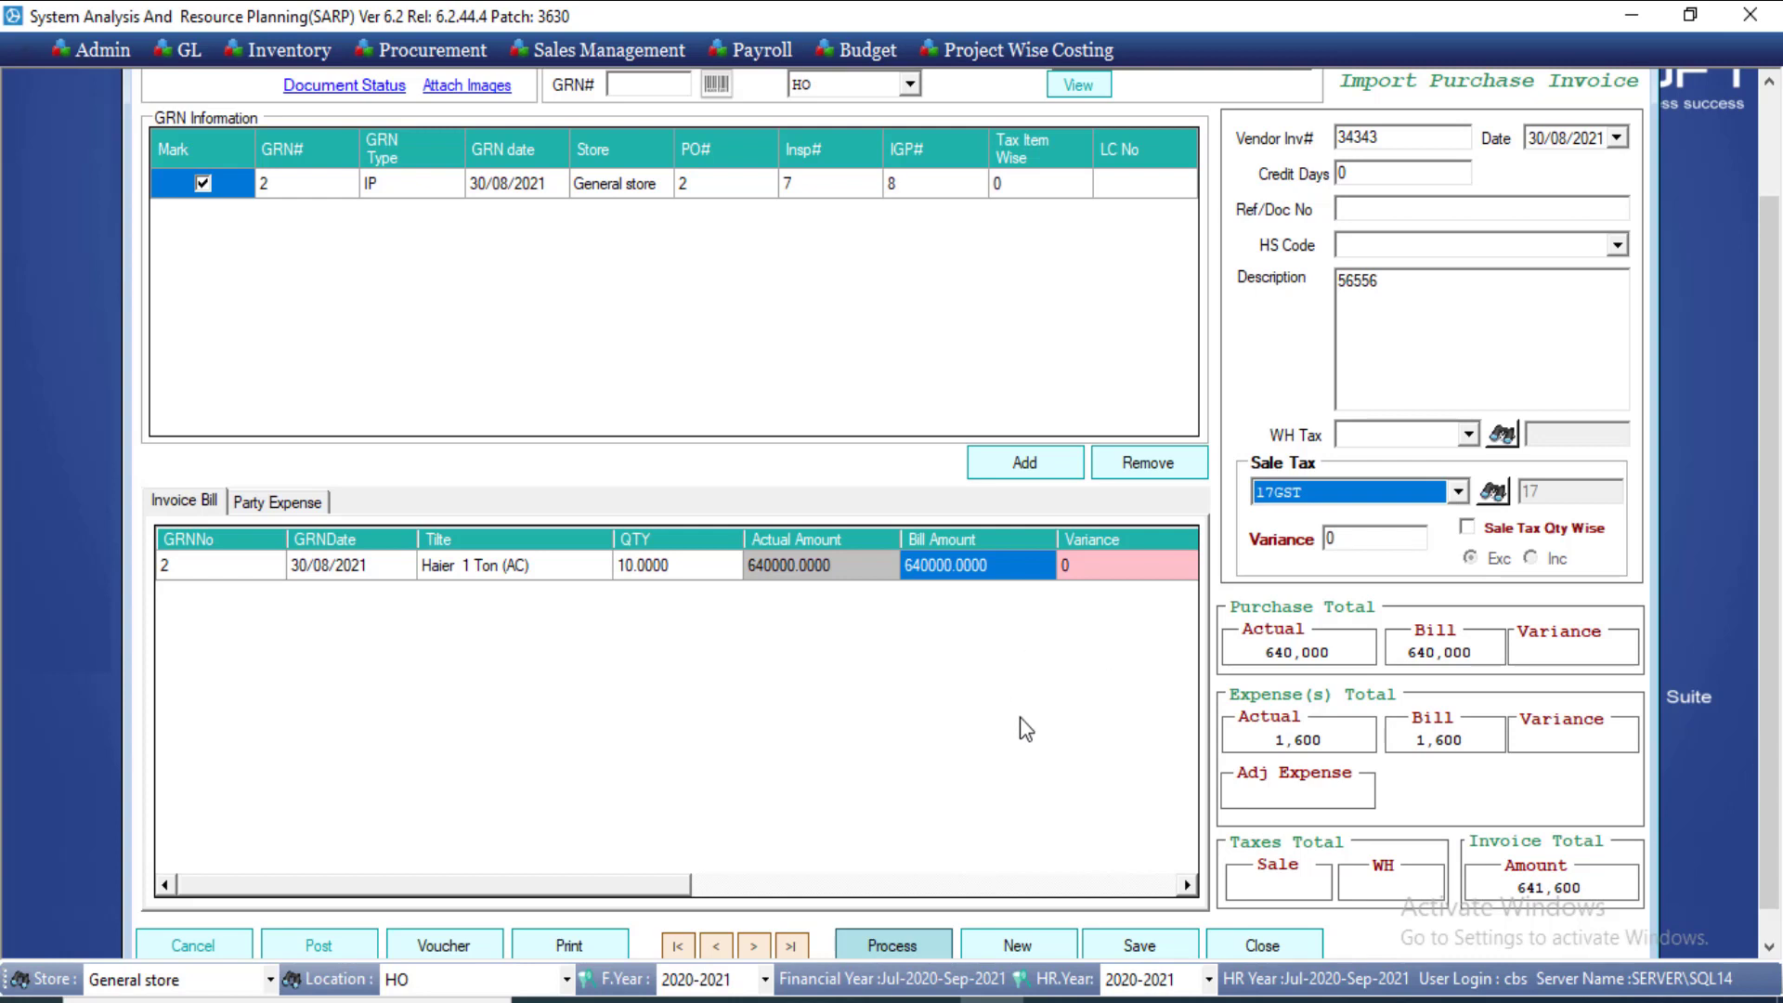
pyautogui.moveTo(1773, 449); pyautogui.dragTo(1774, 476)
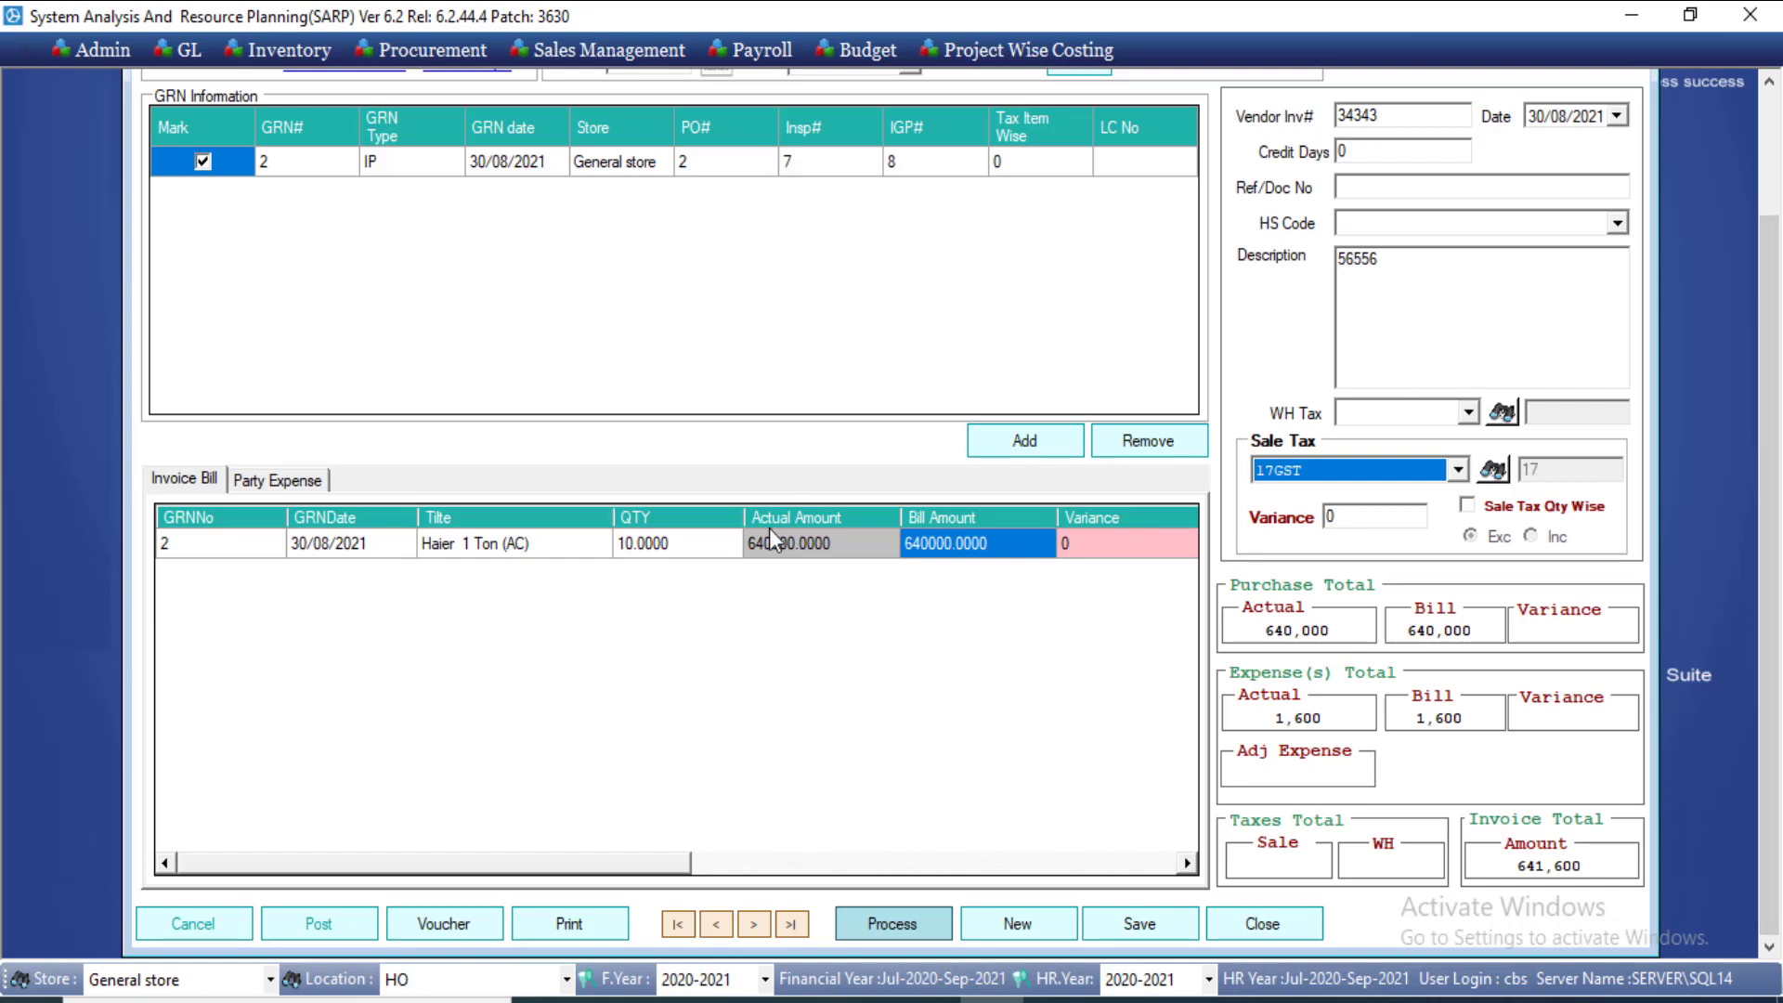
pyautogui.click(835, 546)
pyautogui.click(984, 543)
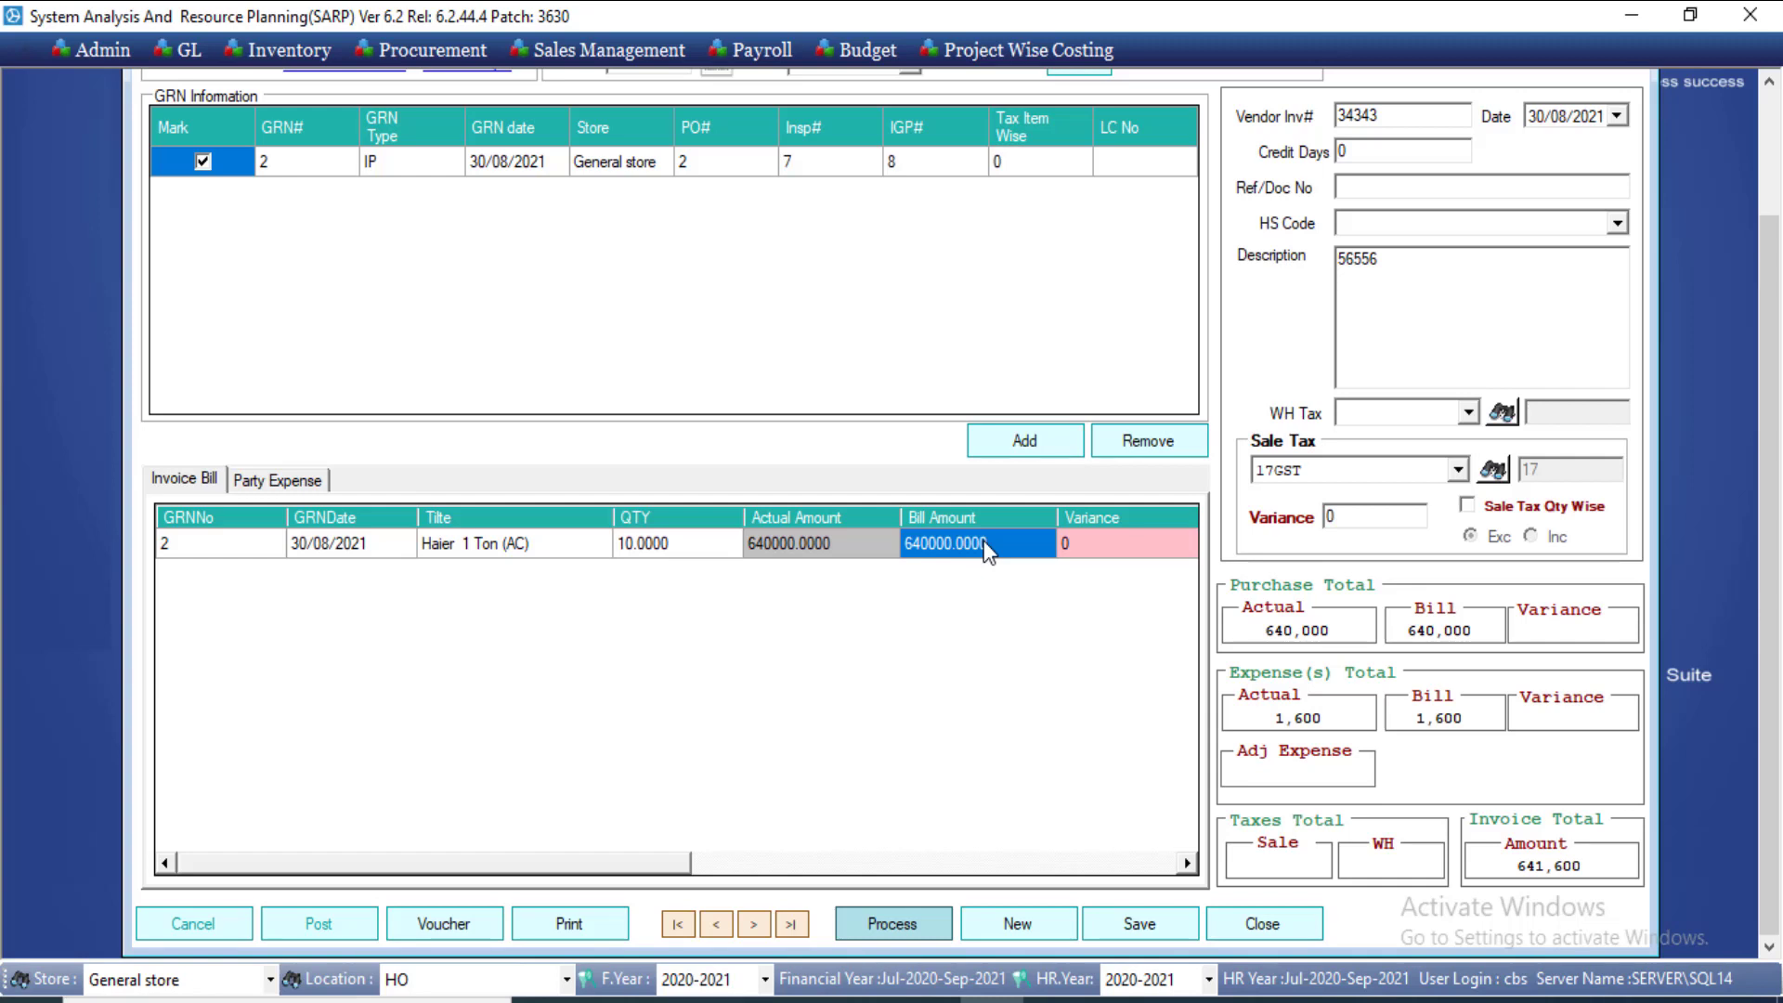
# Step: Change the Haier bill amount from 640000 to 650000, creating a 10,000 variance
pyautogui.click(984, 541)
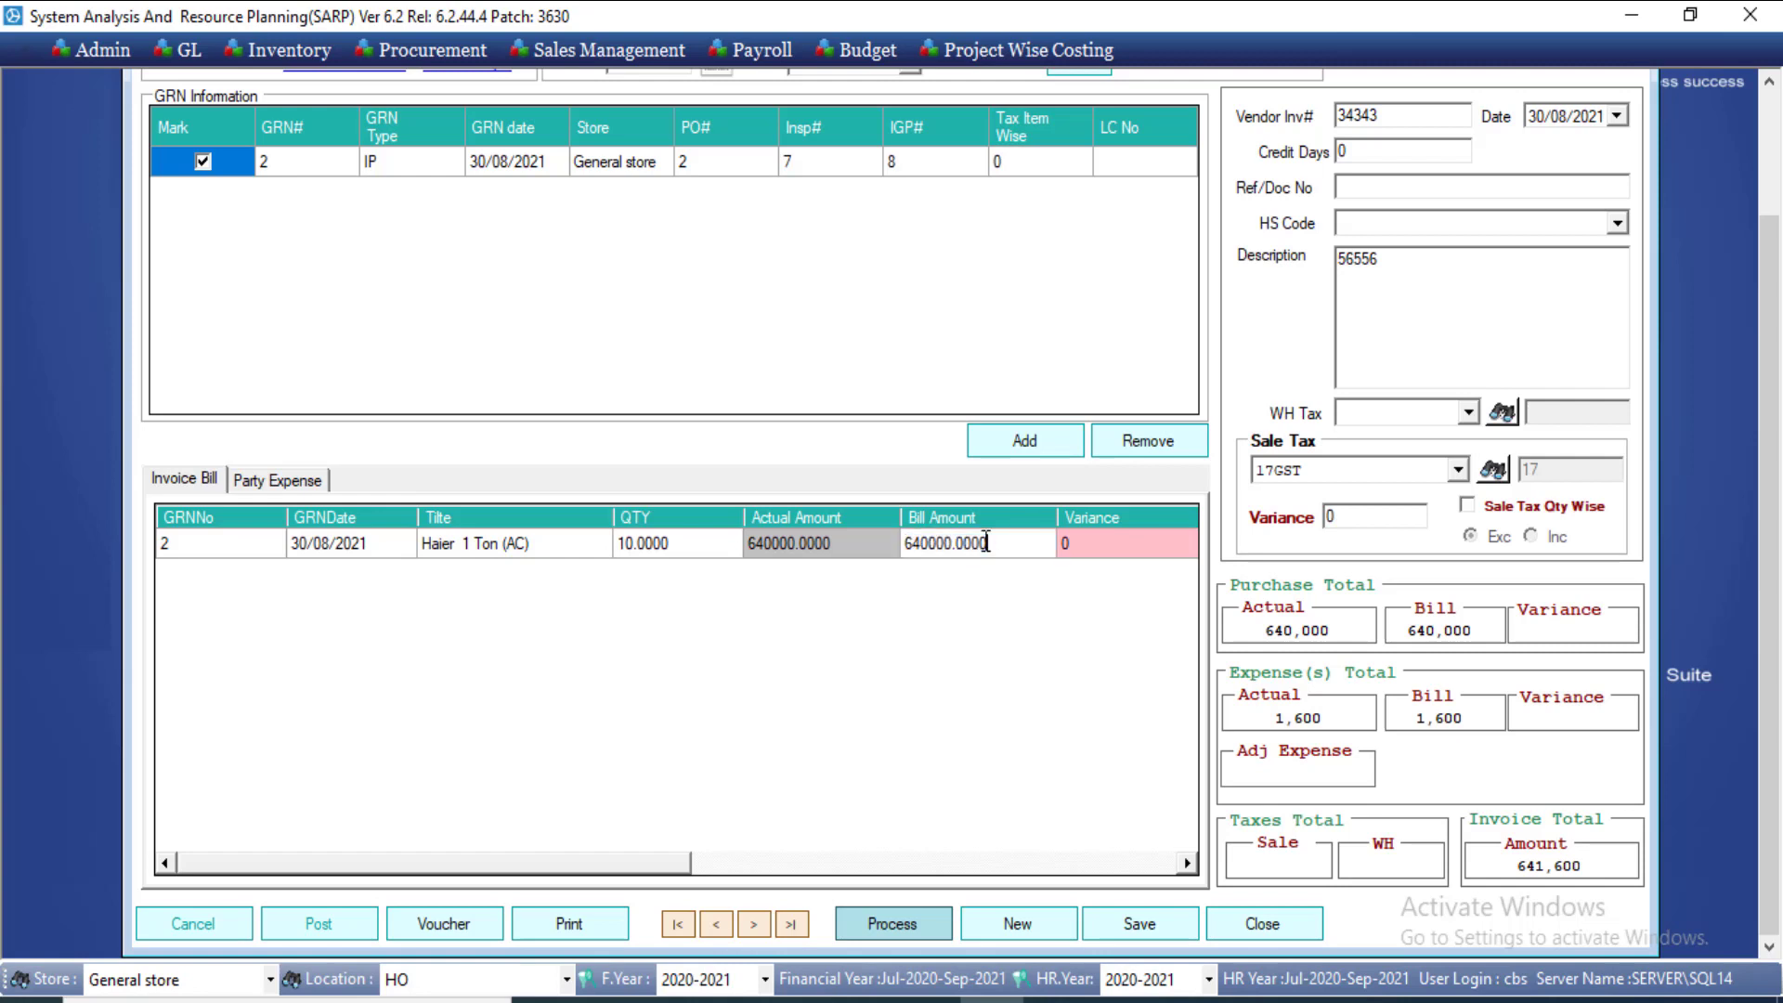
pyautogui.doubleClick(985, 541)
pyautogui.press('BackSpace')
pyautogui.write('650000')
pyautogui.press('Return')
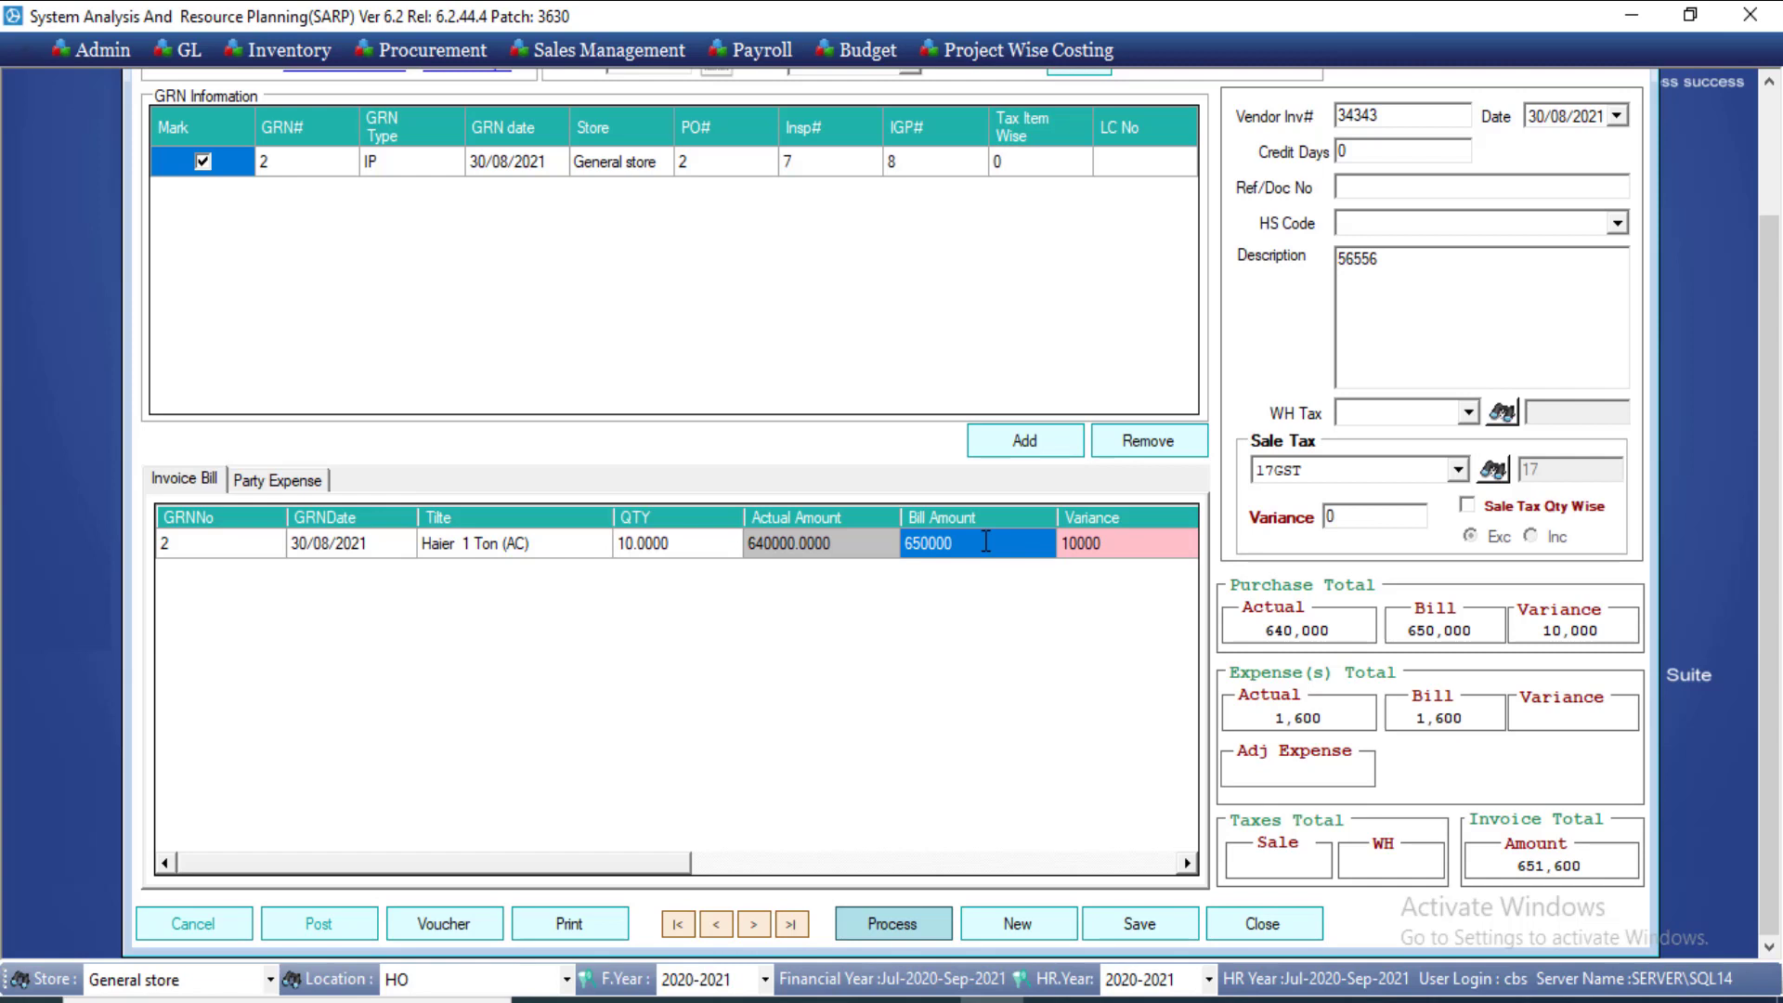
pyautogui.click(1086, 548)
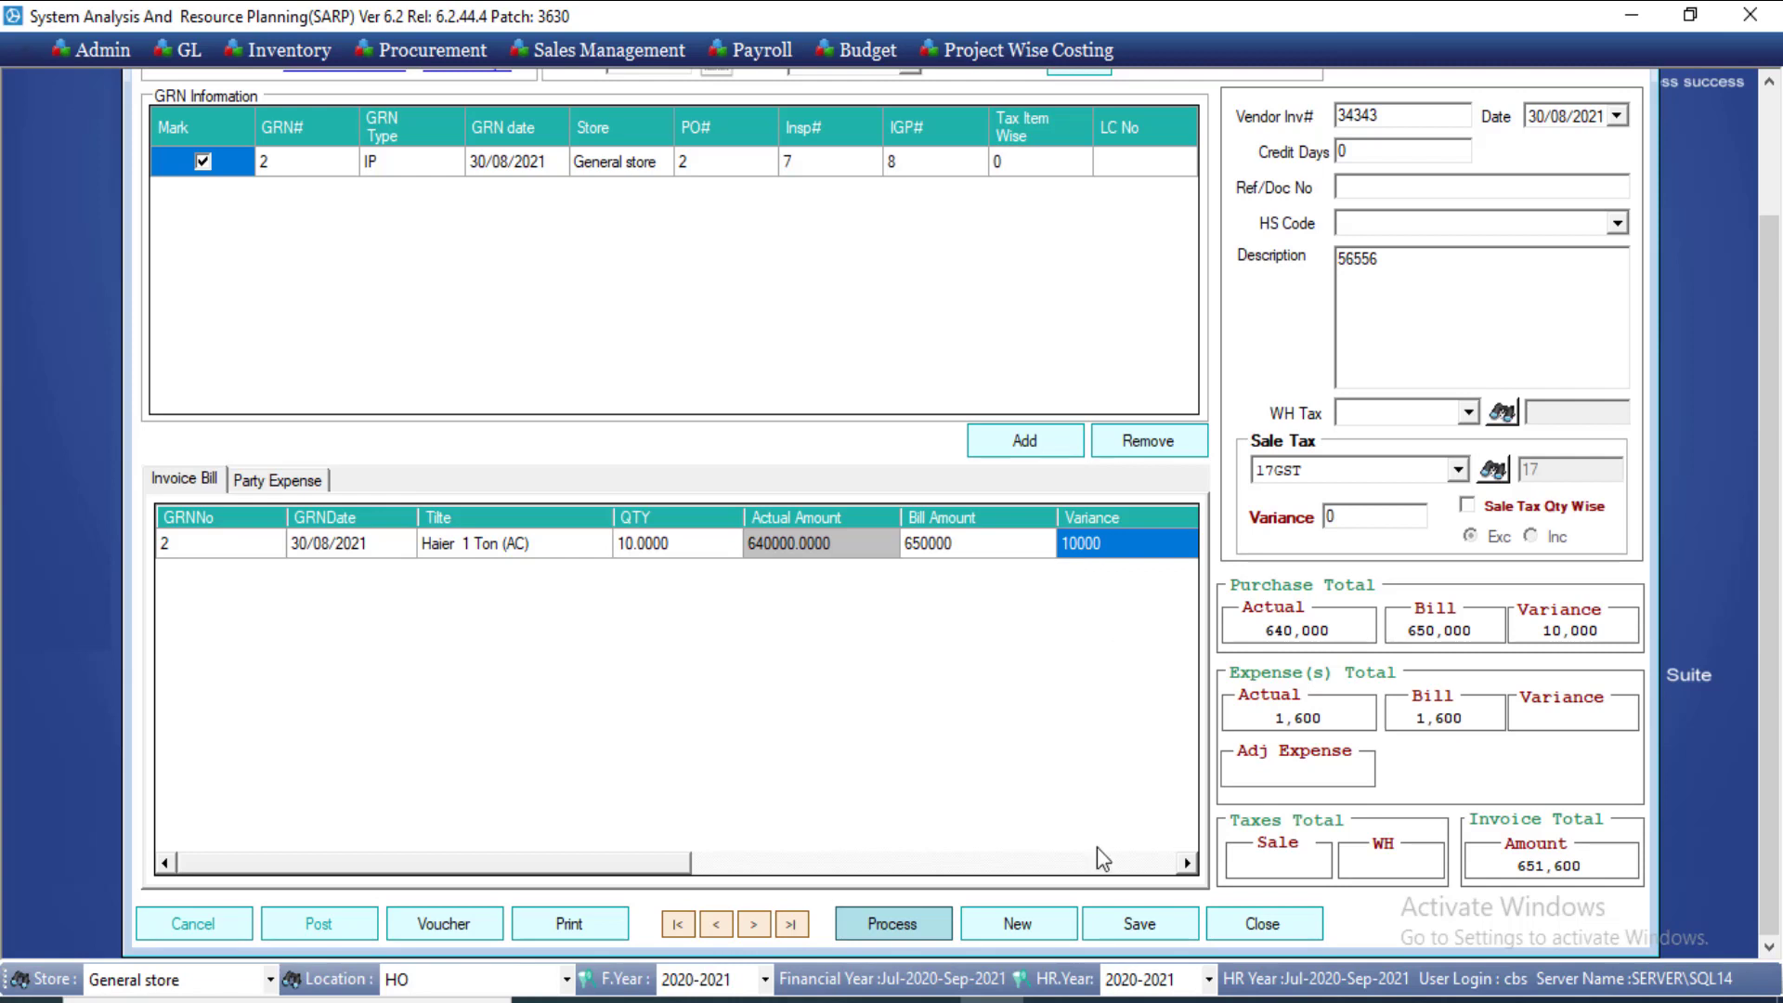
# Step: Save the 762,100 purchase invoice and scroll through its LandedCostInvoice printout before closing it
pyautogui.click(1149, 947)
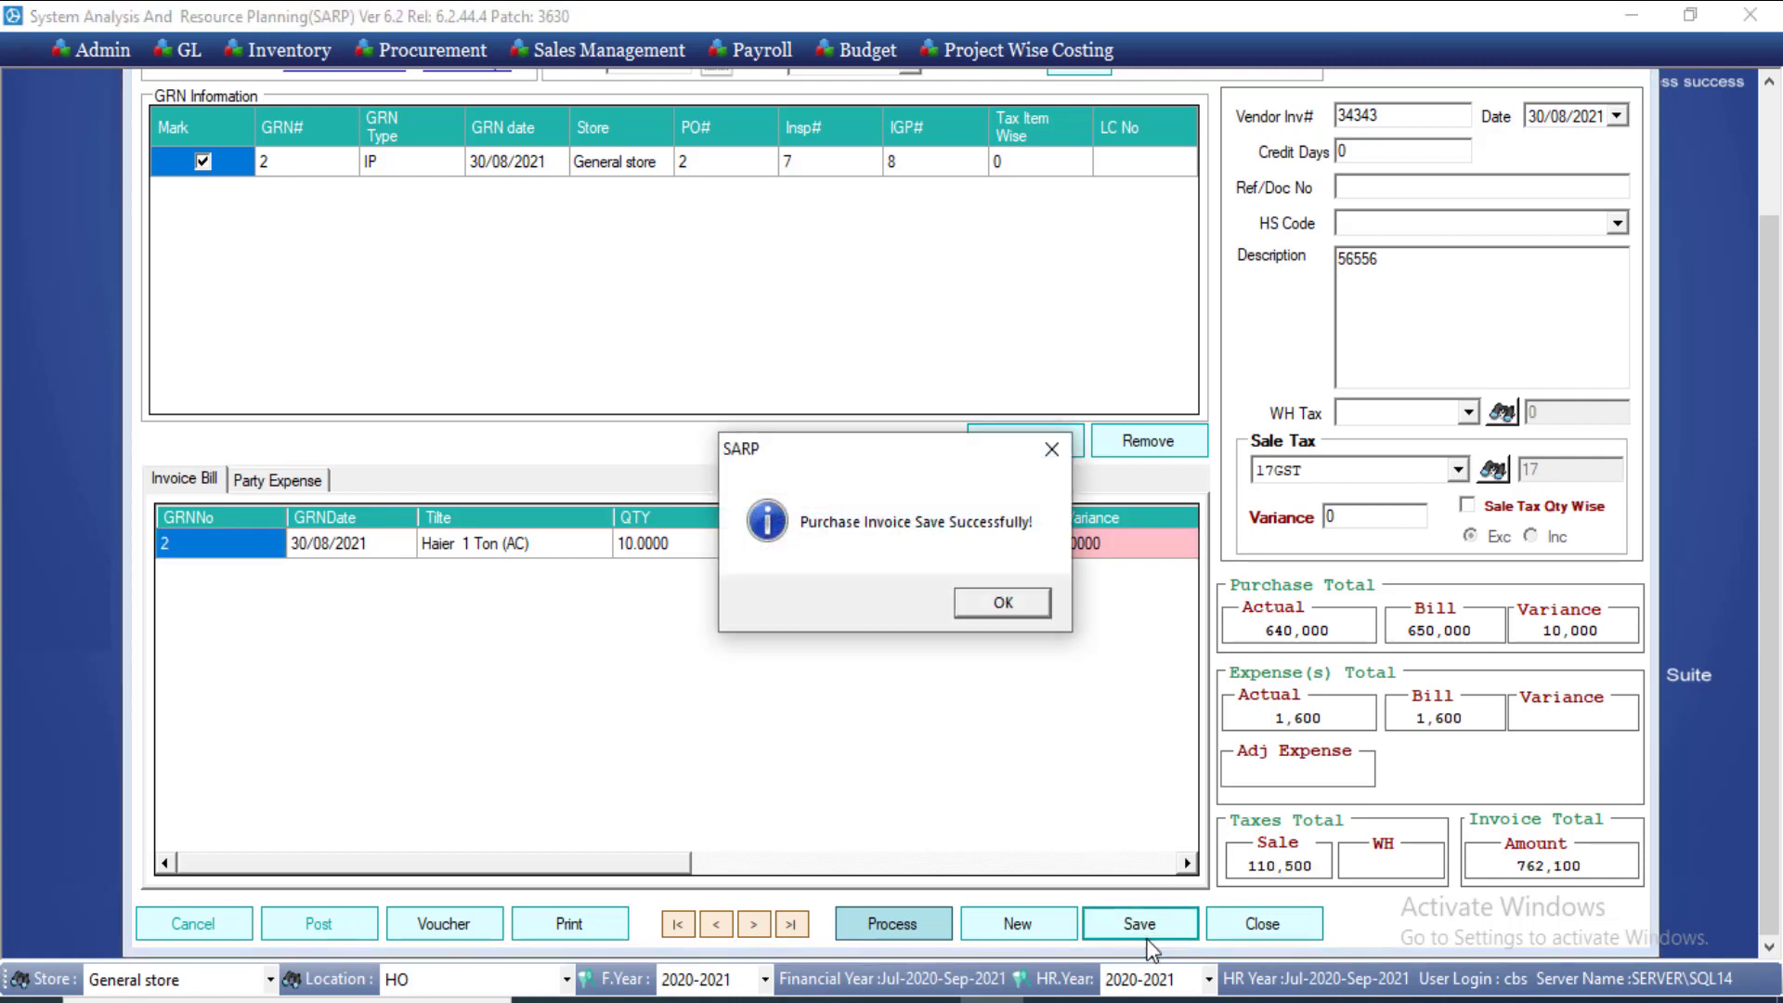
pyautogui.click(1003, 602)
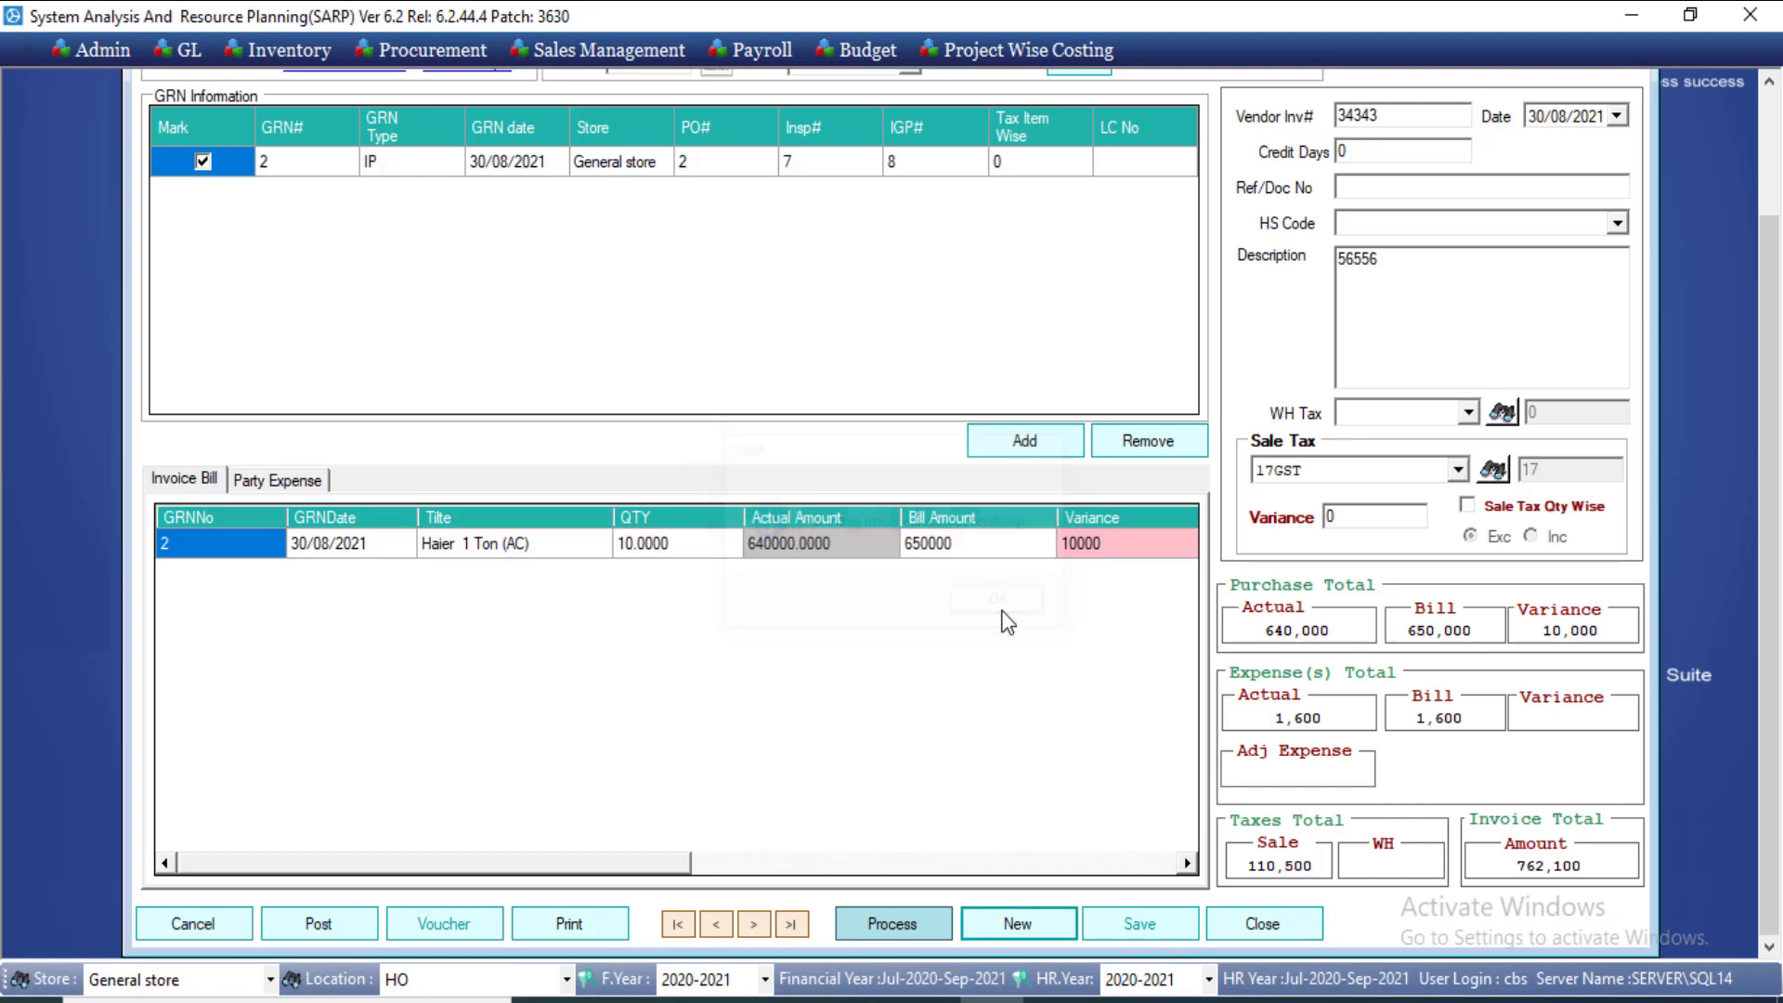
pyautogui.click(596, 932)
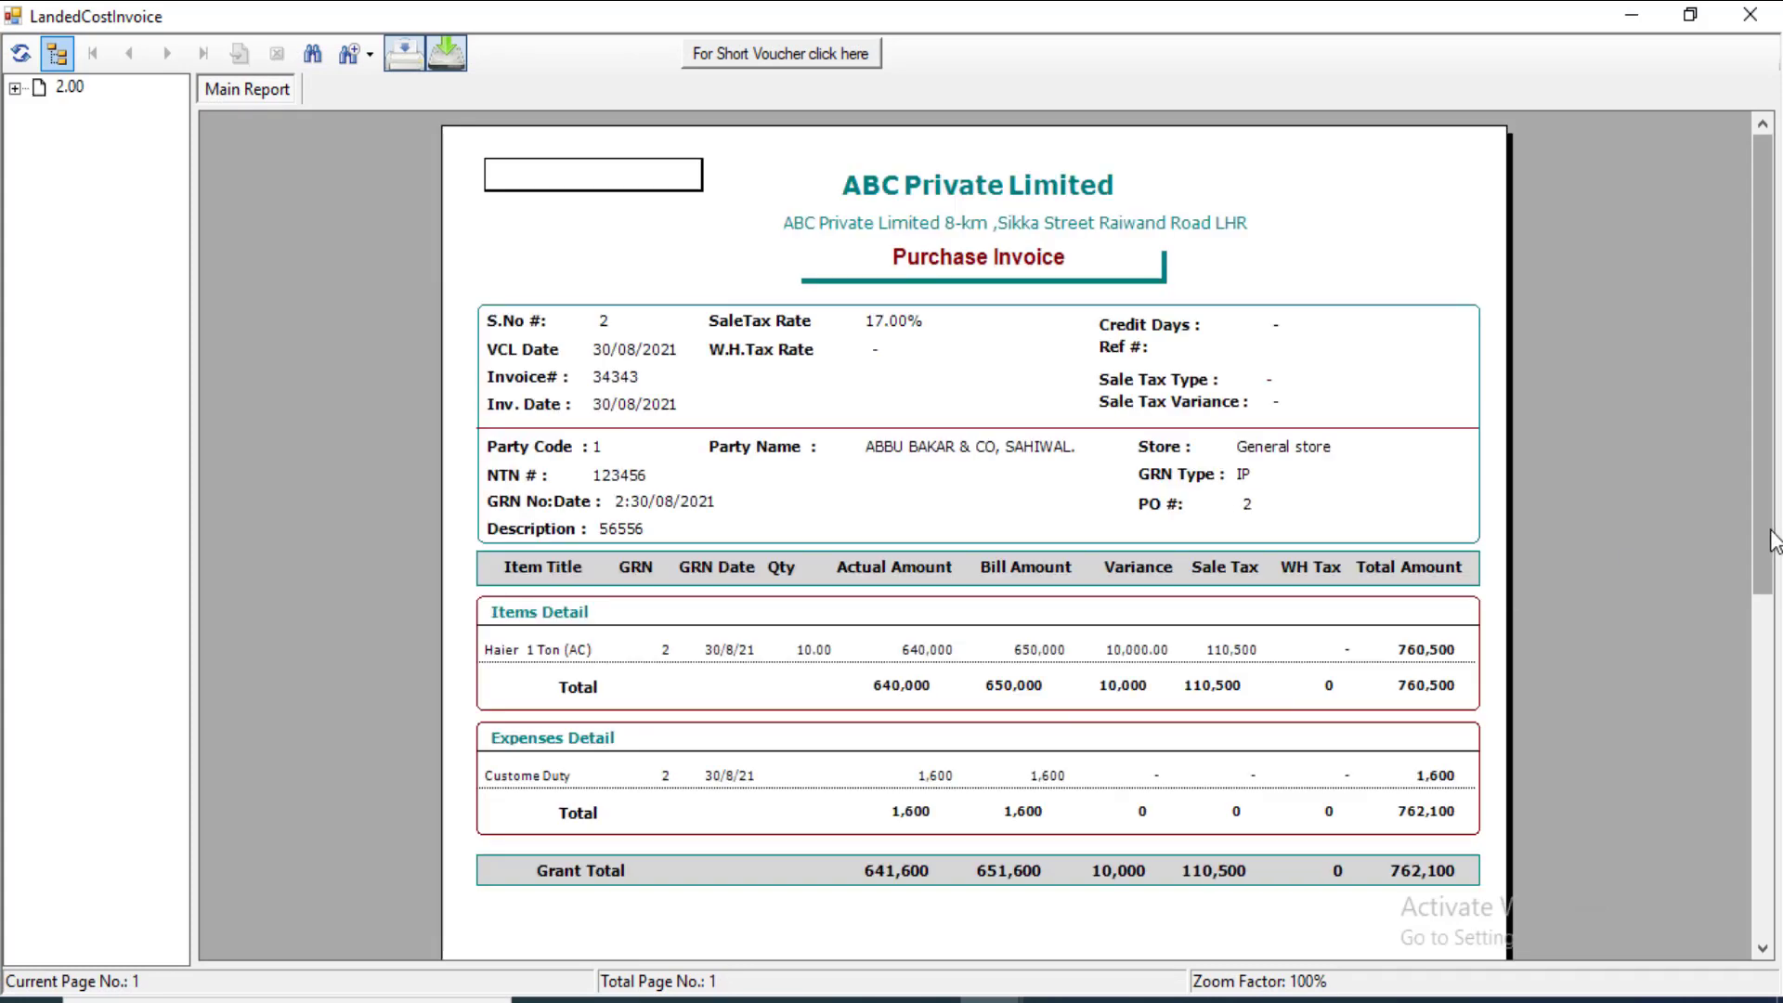
pyautogui.moveTo(1762, 566); pyautogui.dragTo(1764, 621)
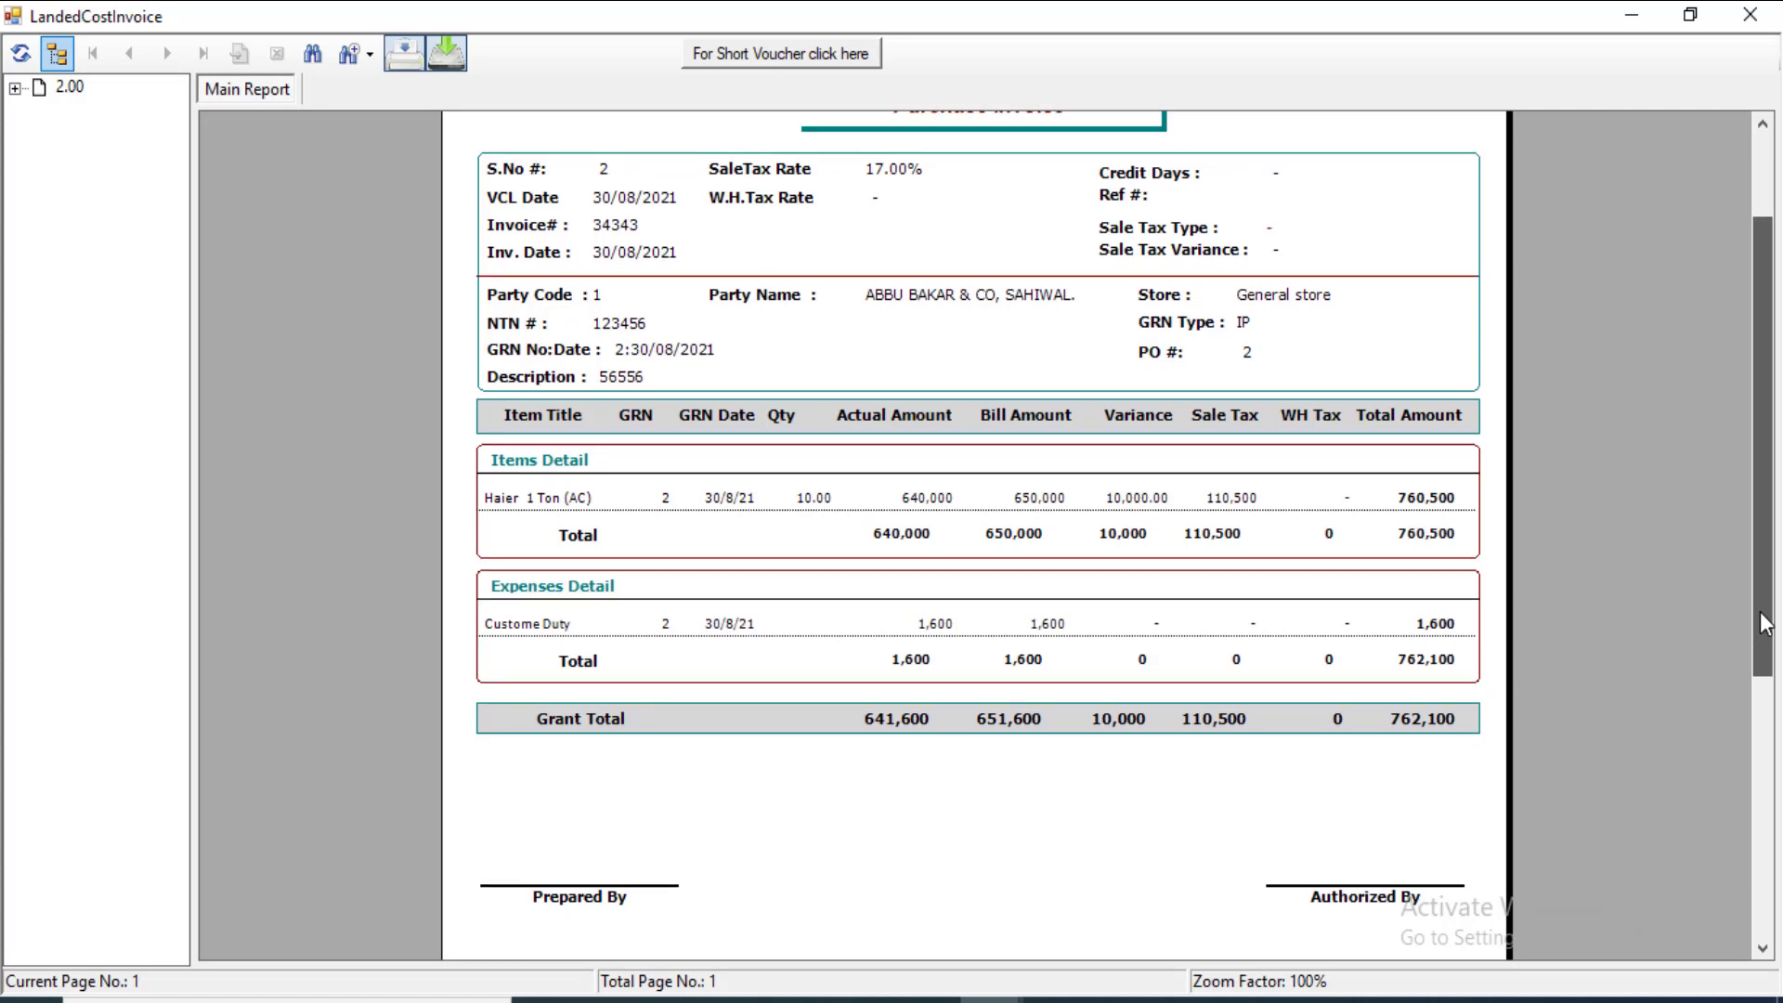
pyautogui.moveTo(1764, 620); pyautogui.dragTo(1734, 184)
pyautogui.moveTo(1201, 10); pyautogui.dragTo(718, 10)
pyautogui.click(1749, 15)
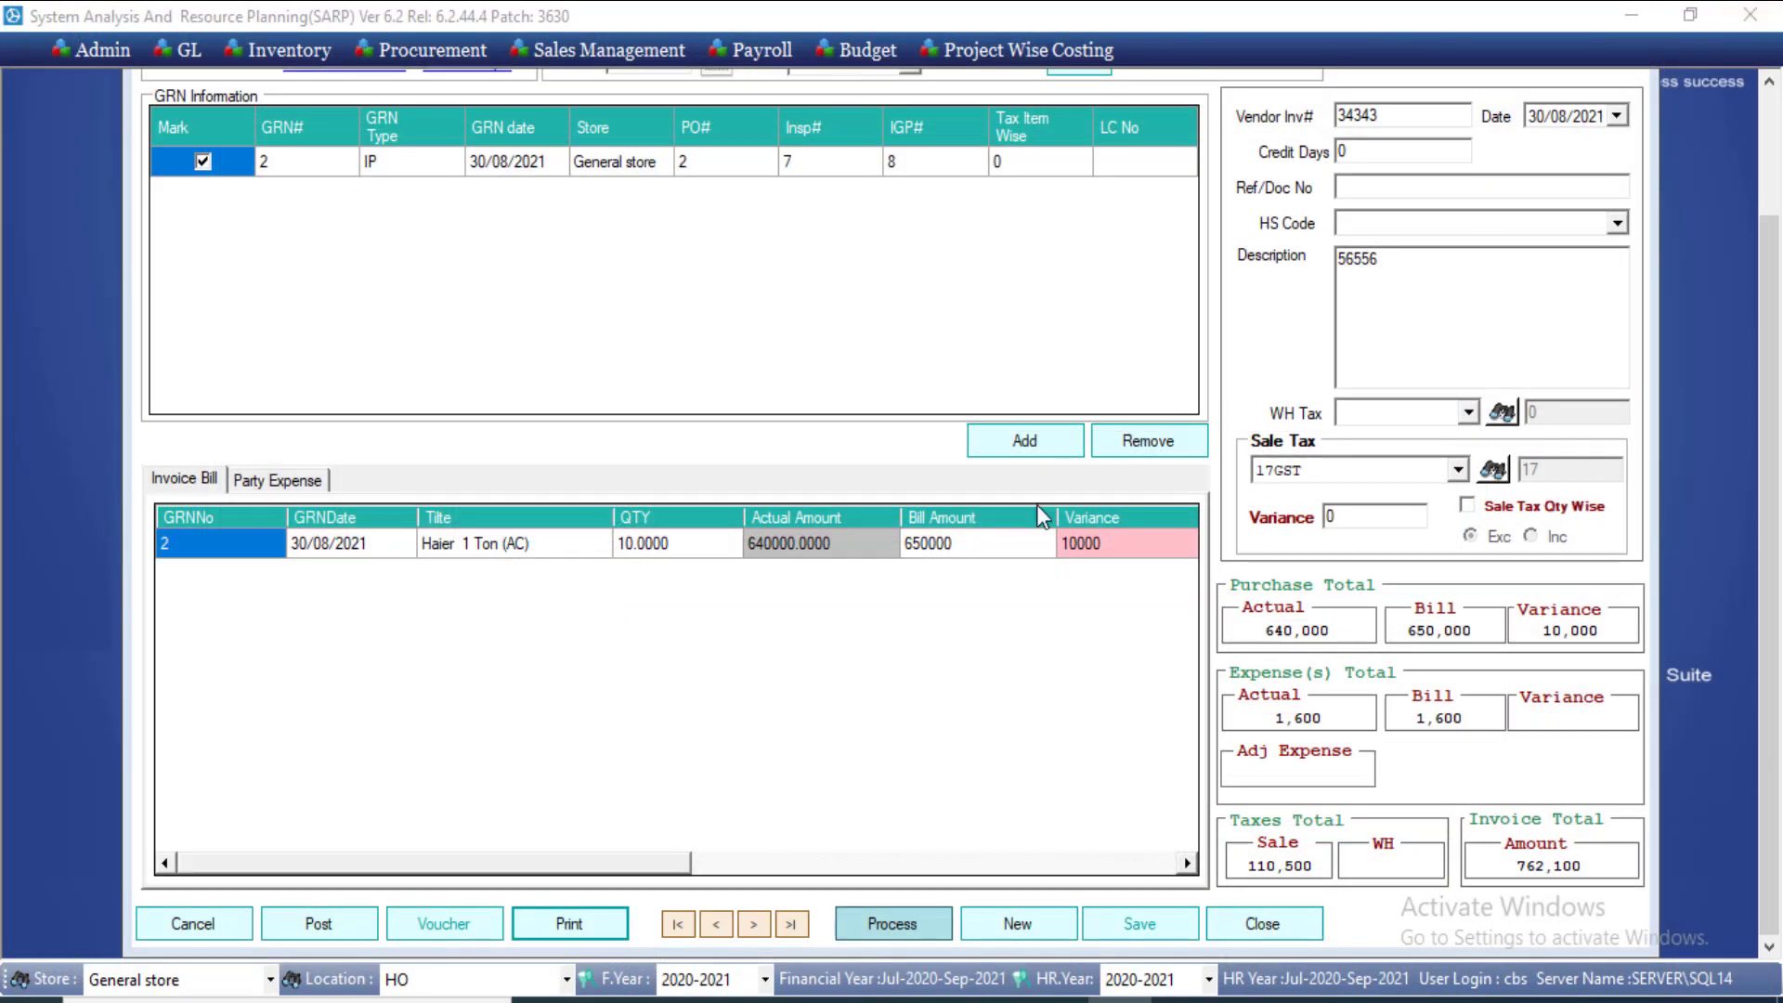
# Step: Post the saved purchase invoice and confirm the posting
pyautogui.click(309, 925)
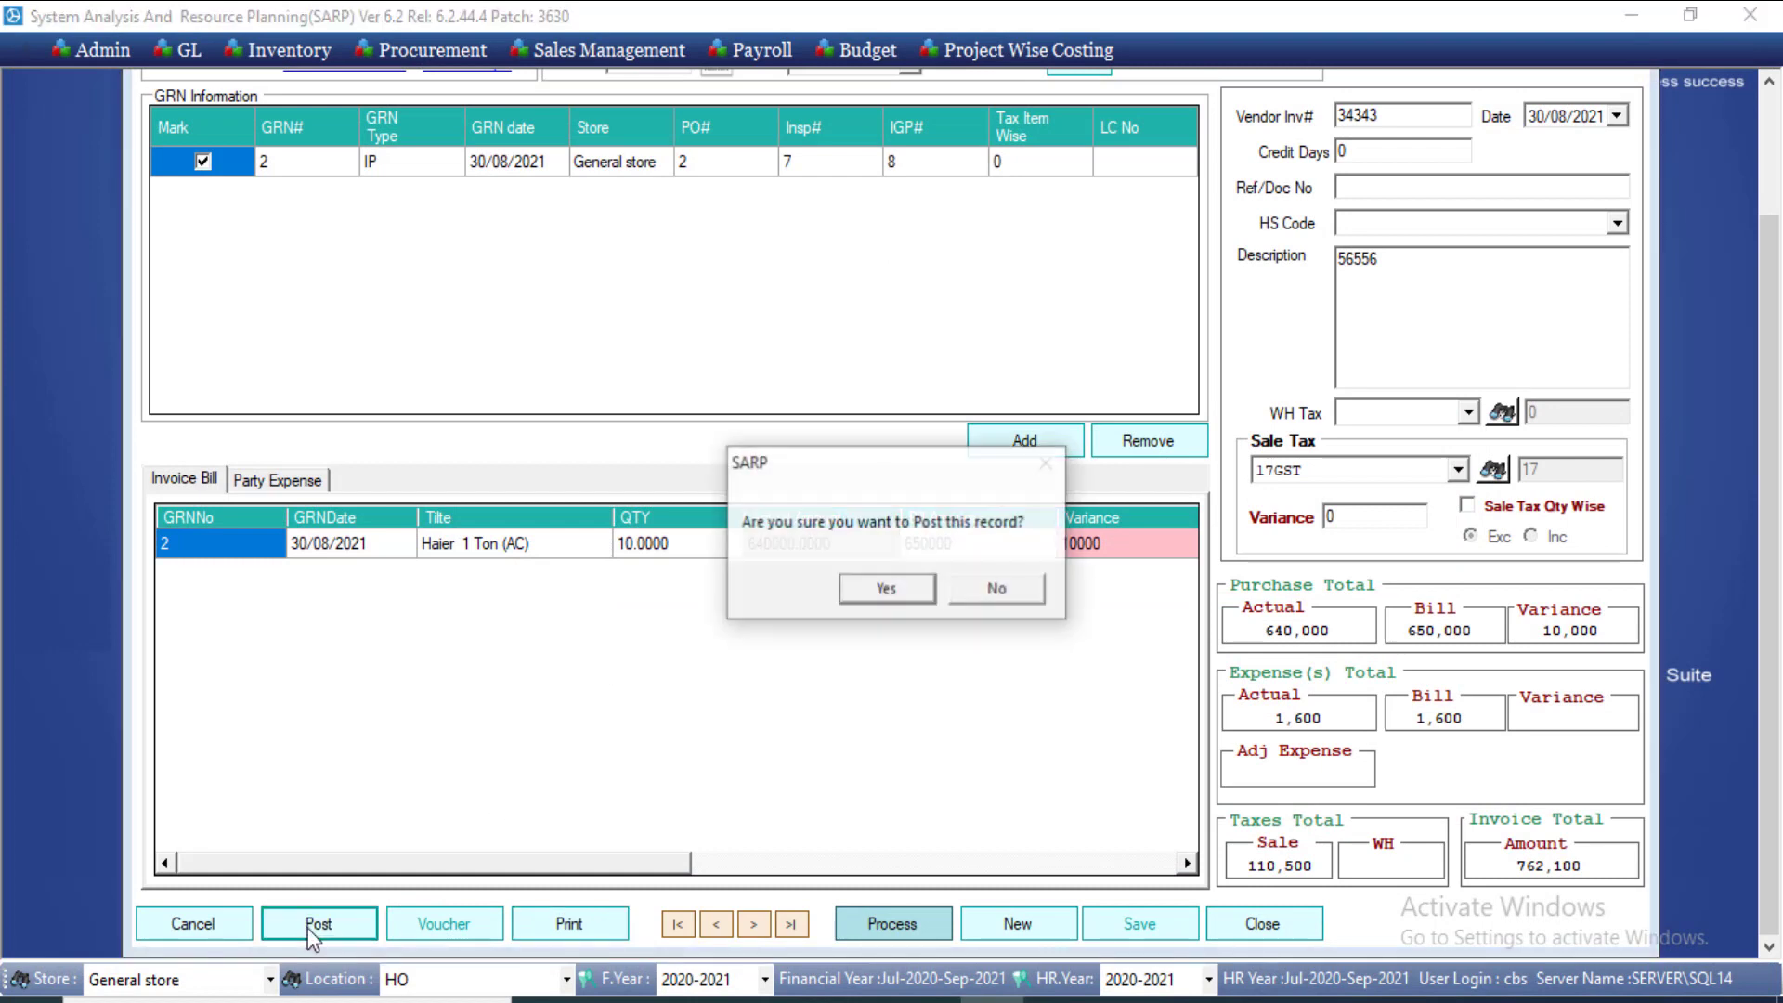
pyautogui.click(907, 599)
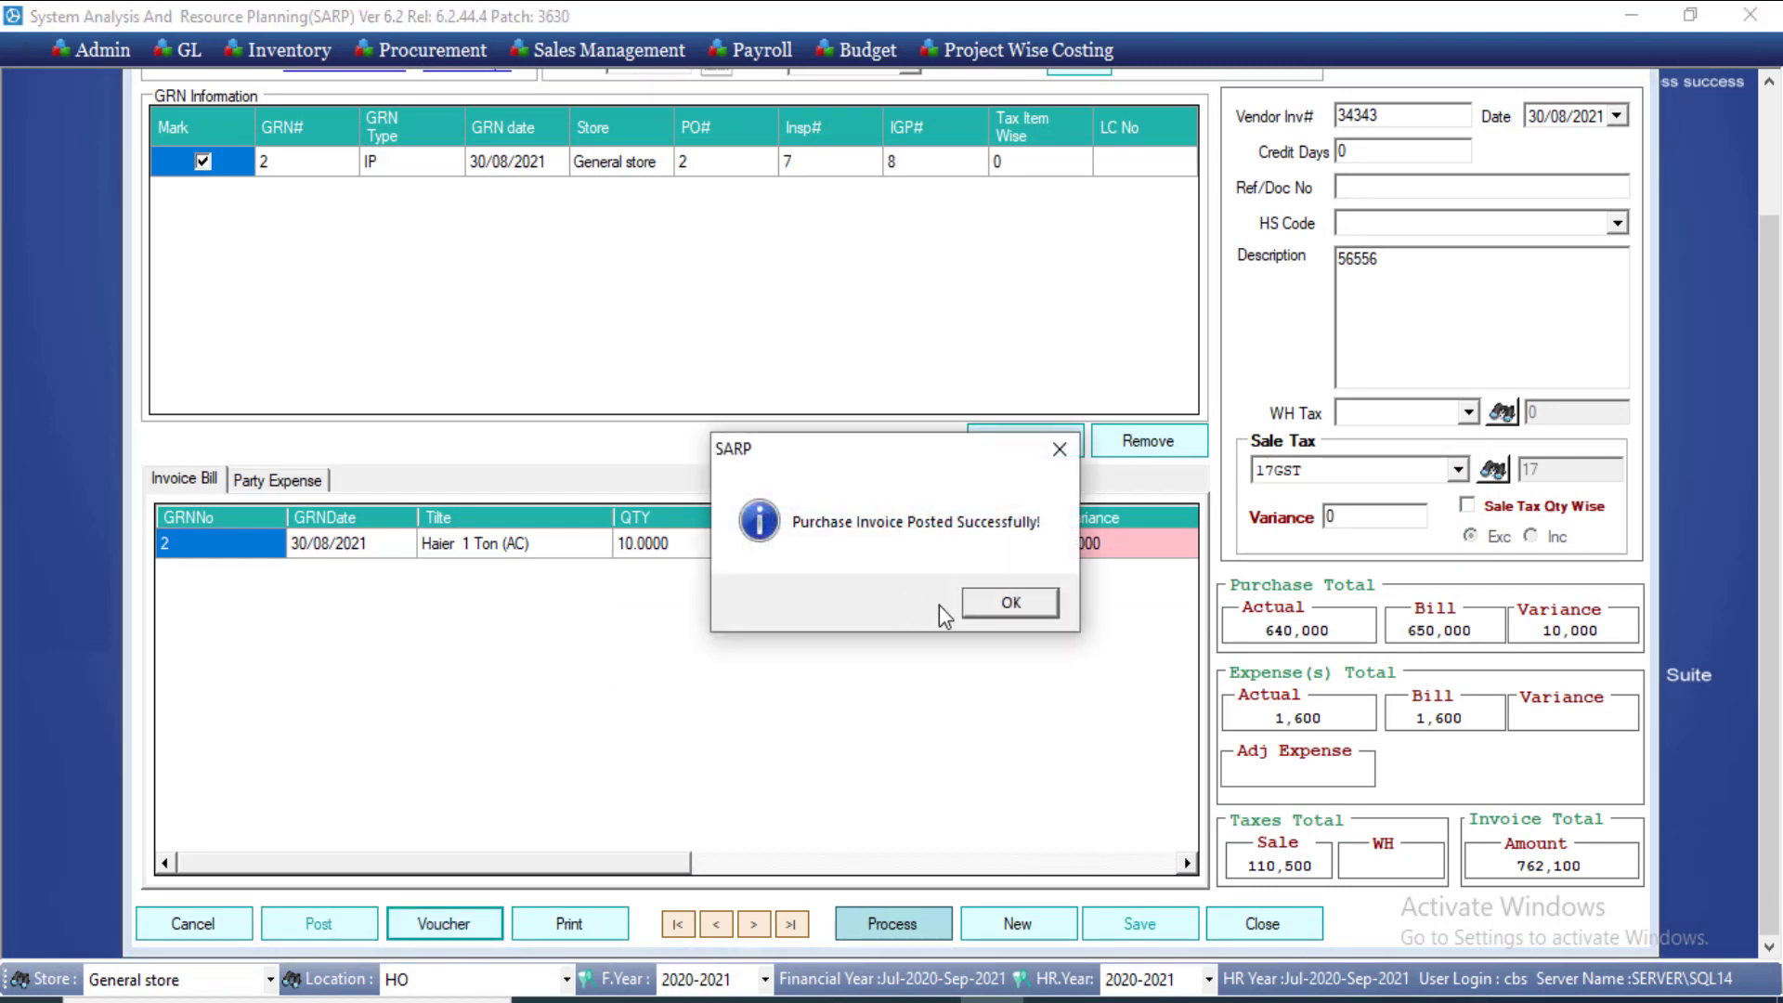
pyautogui.click(1032, 614)
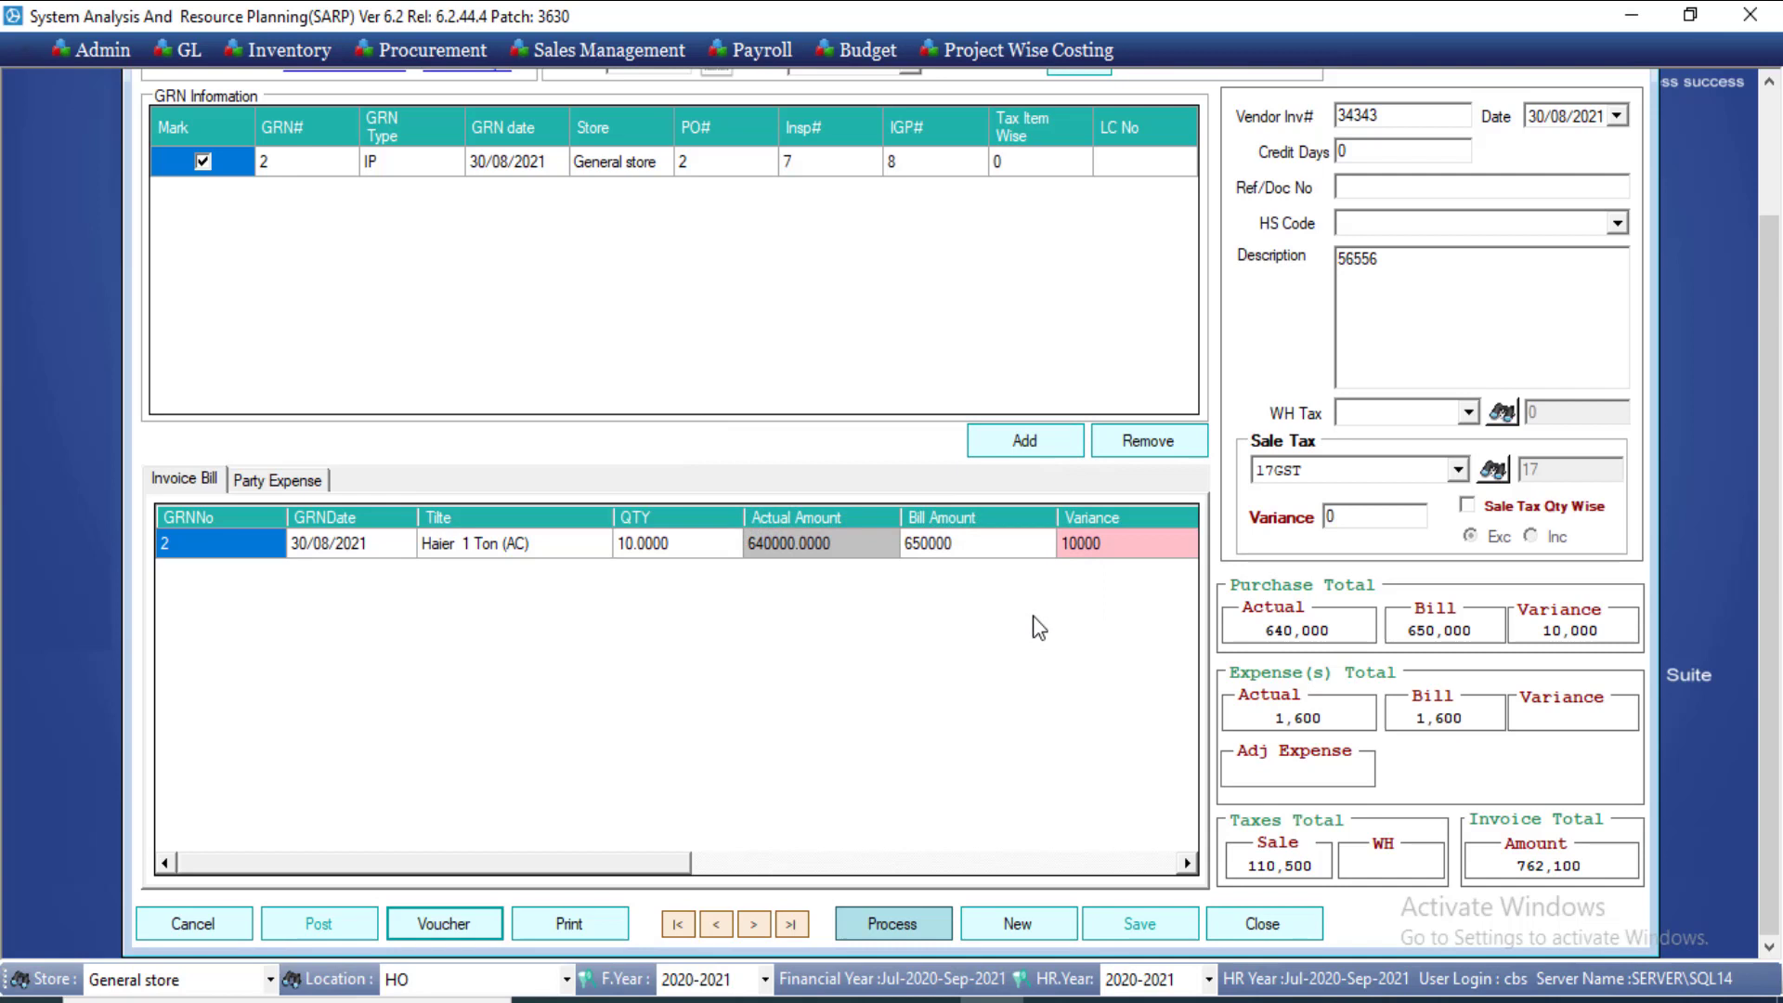
# Step: Open the Import Purchase Invoice voucher and check the Store Suppliers Local credit and 762,100 totals
pyautogui.click(444, 929)
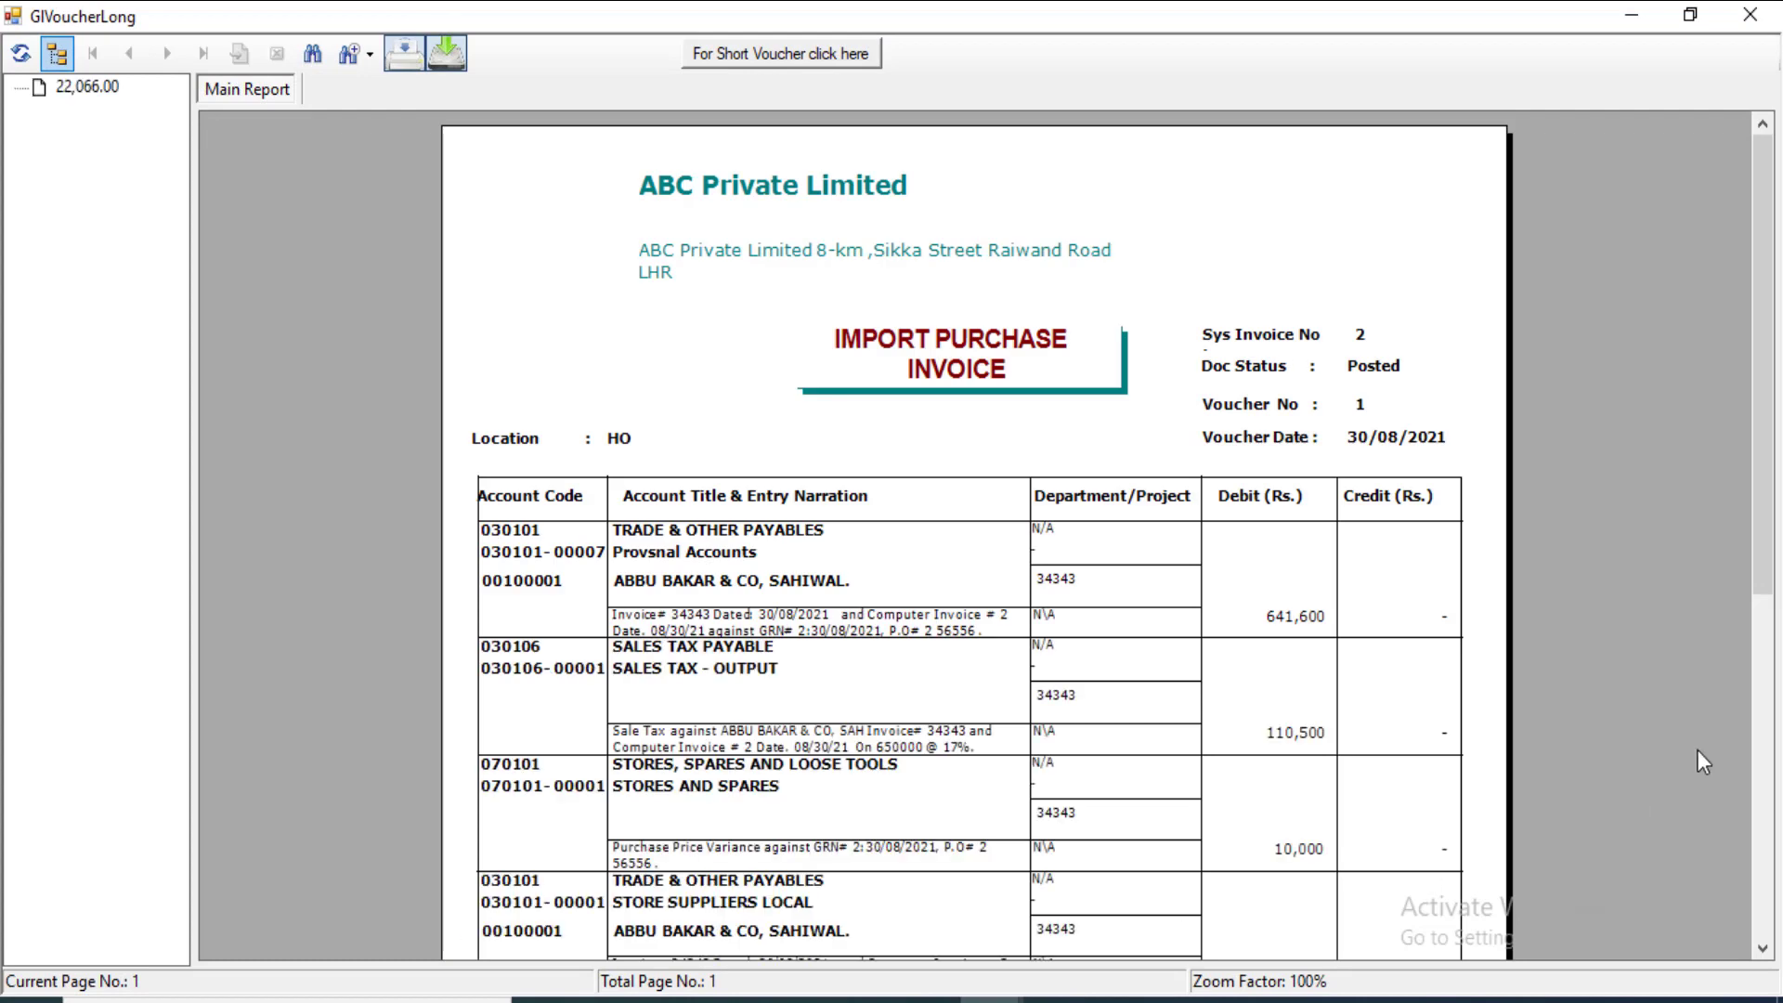
pyautogui.moveTo(1763, 555); pyautogui.dragTo(1762, 635)
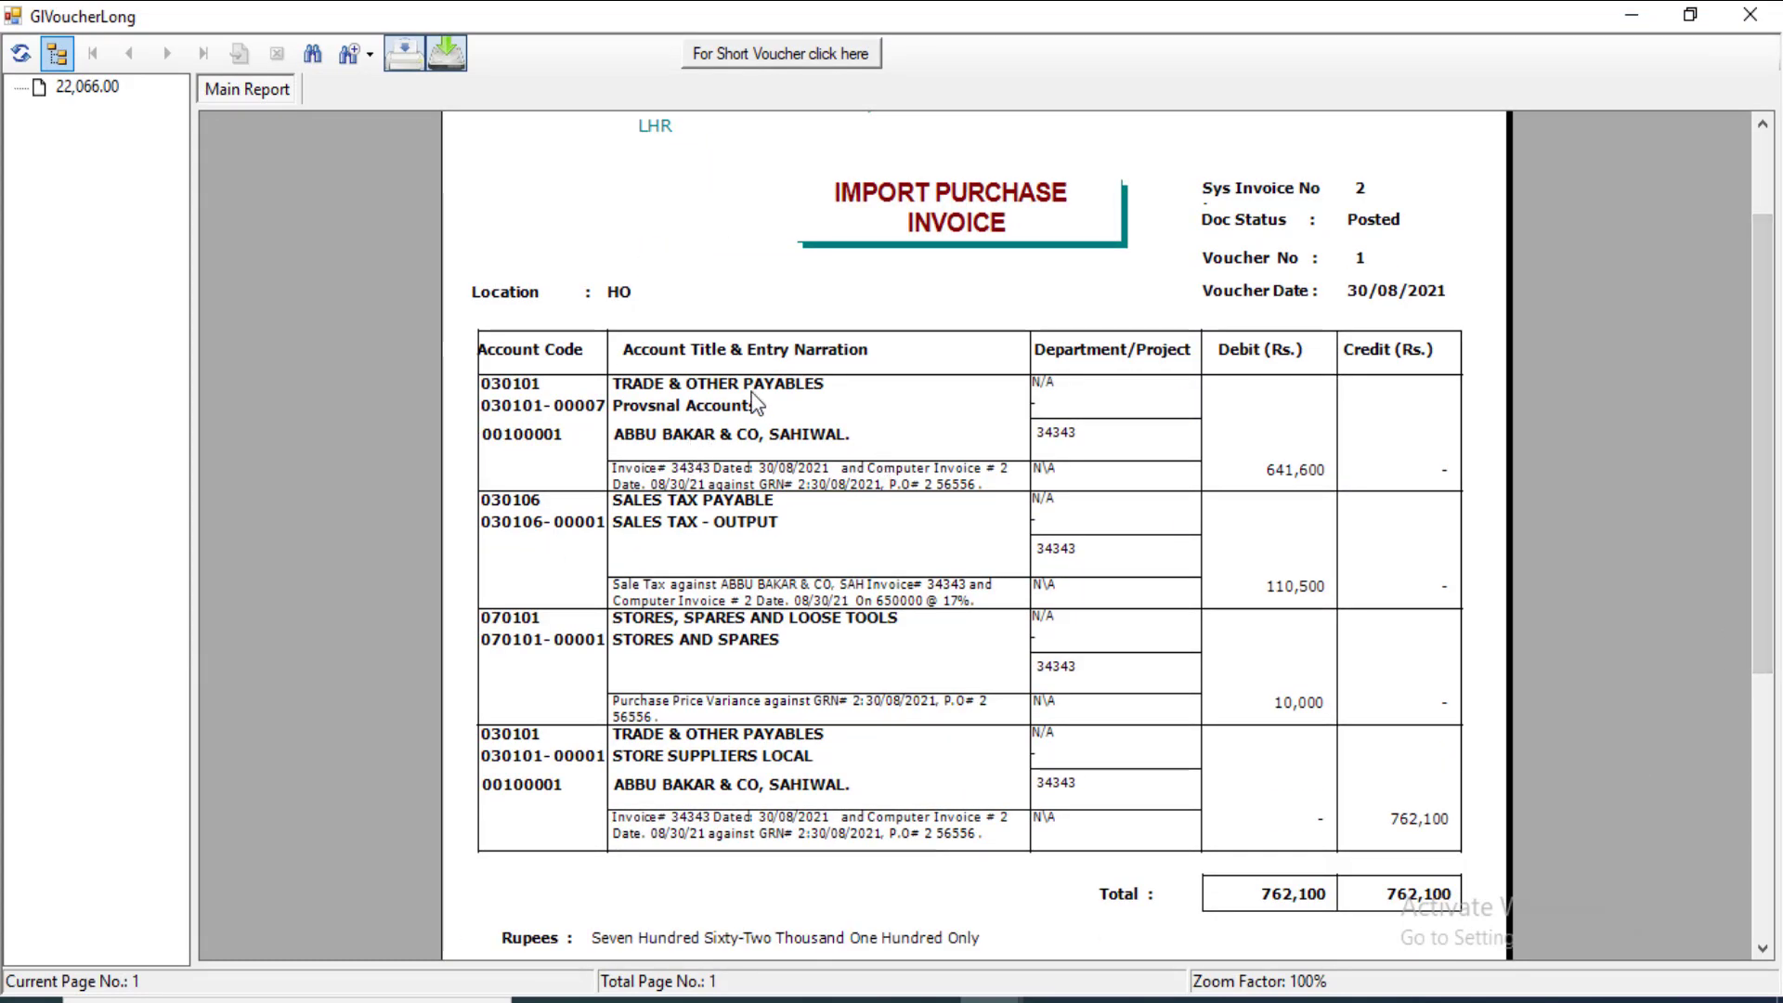
pyautogui.click(988, 1000)
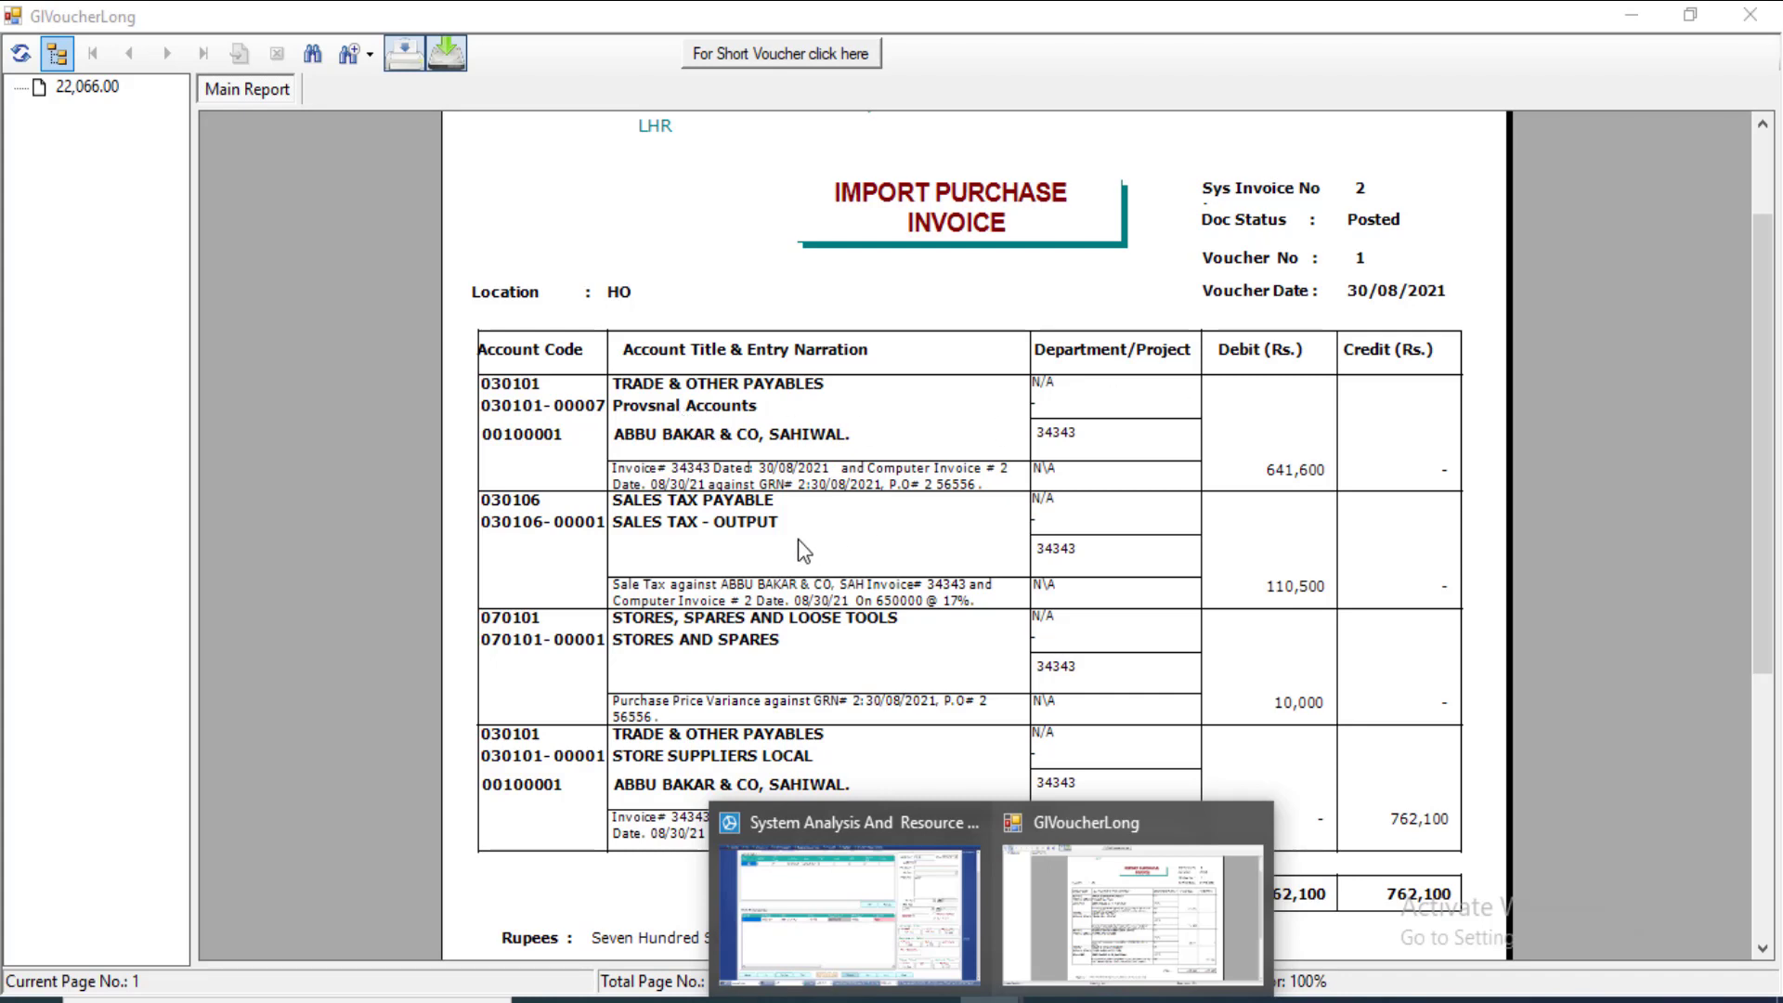
pyautogui.click(1276, 592)
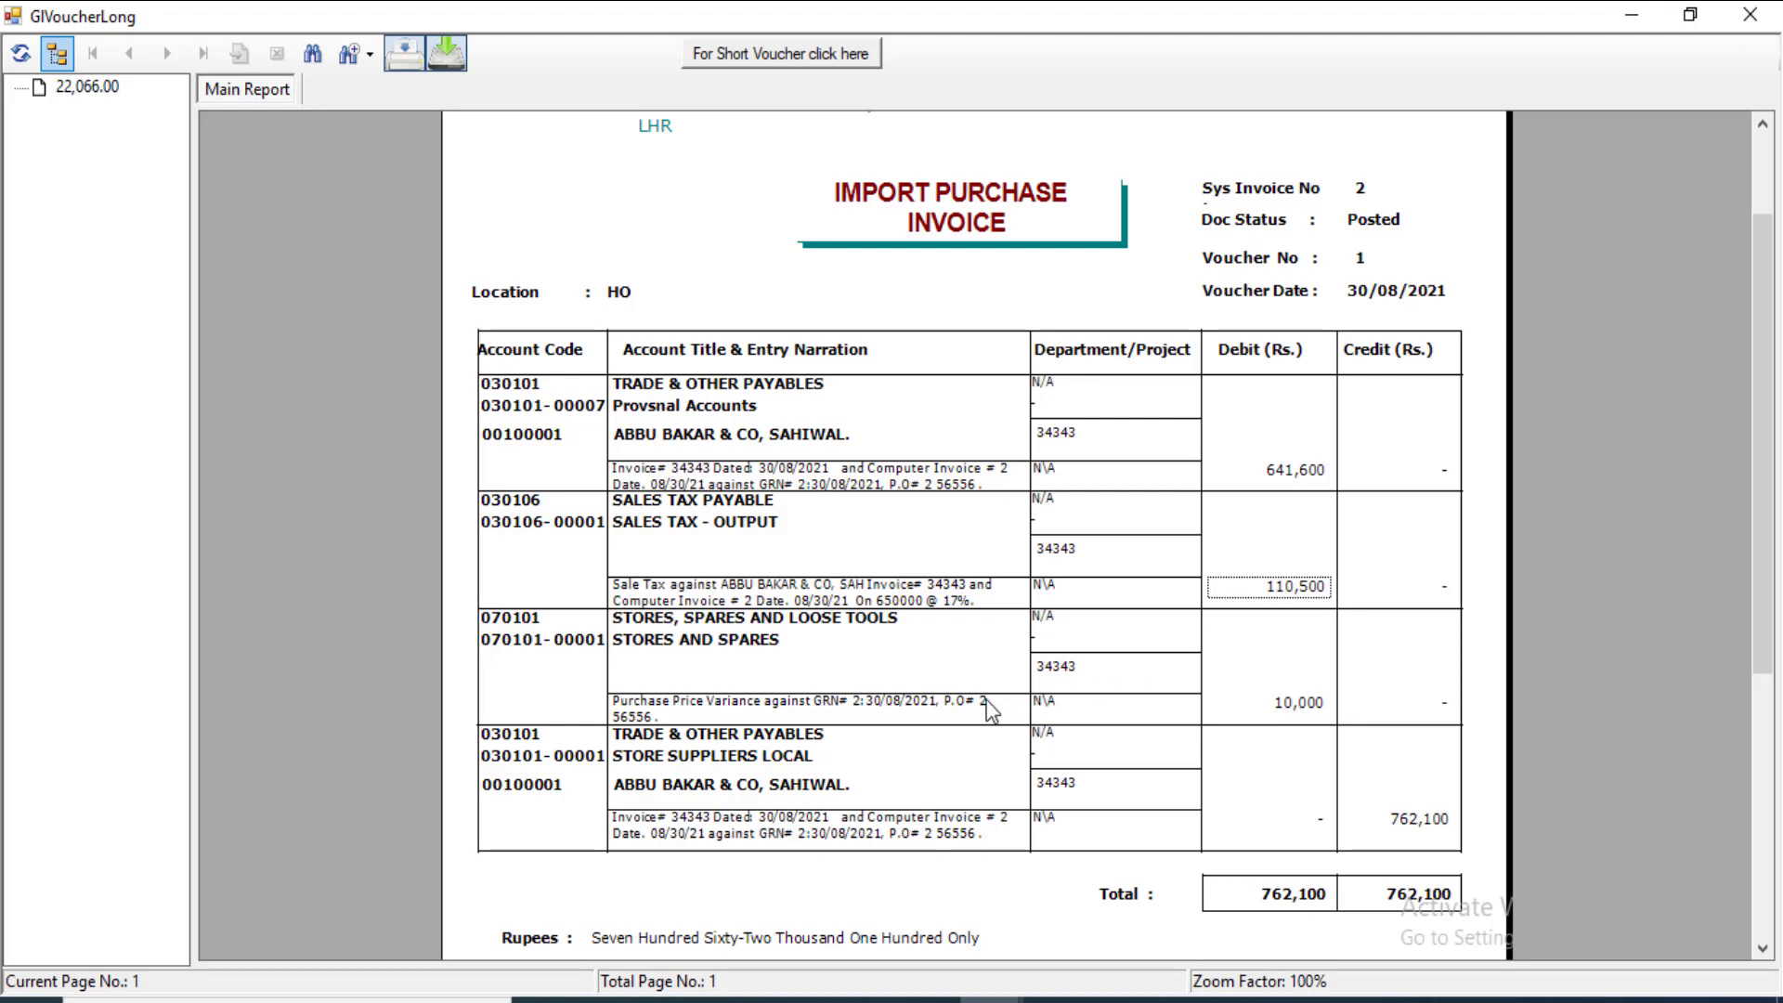
pyautogui.click(810, 769)
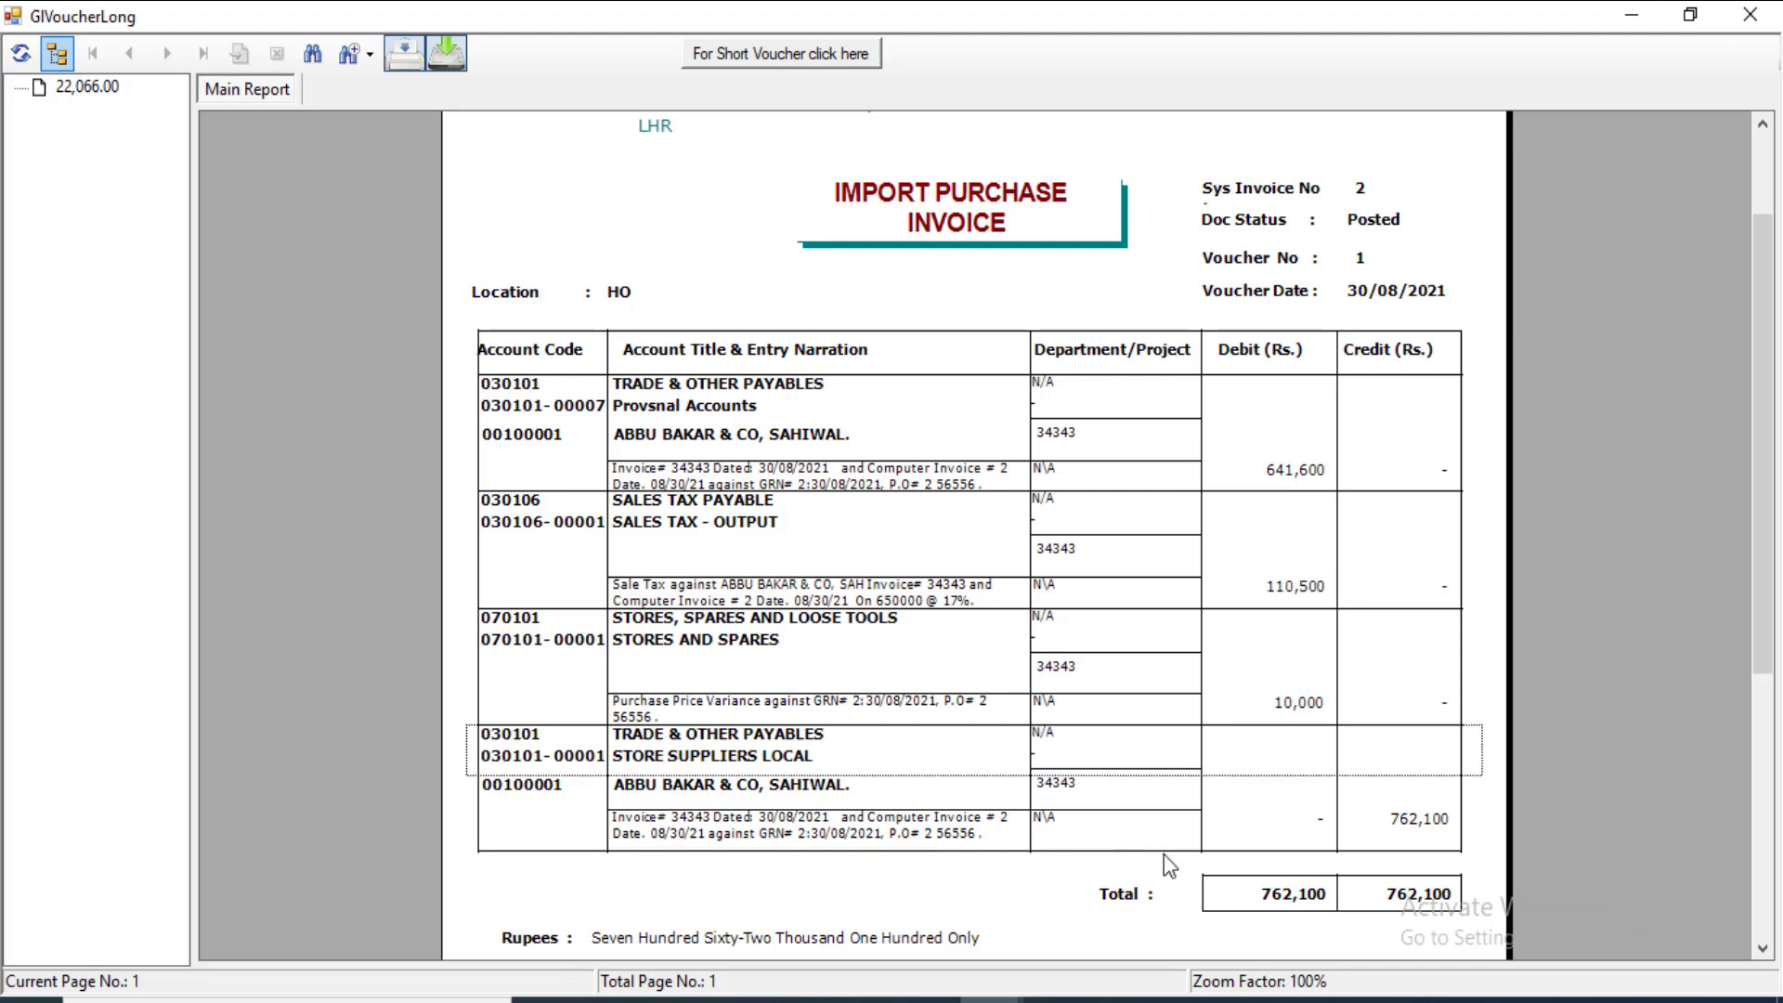
pyautogui.click(1397, 827)
pyautogui.click(1418, 897)
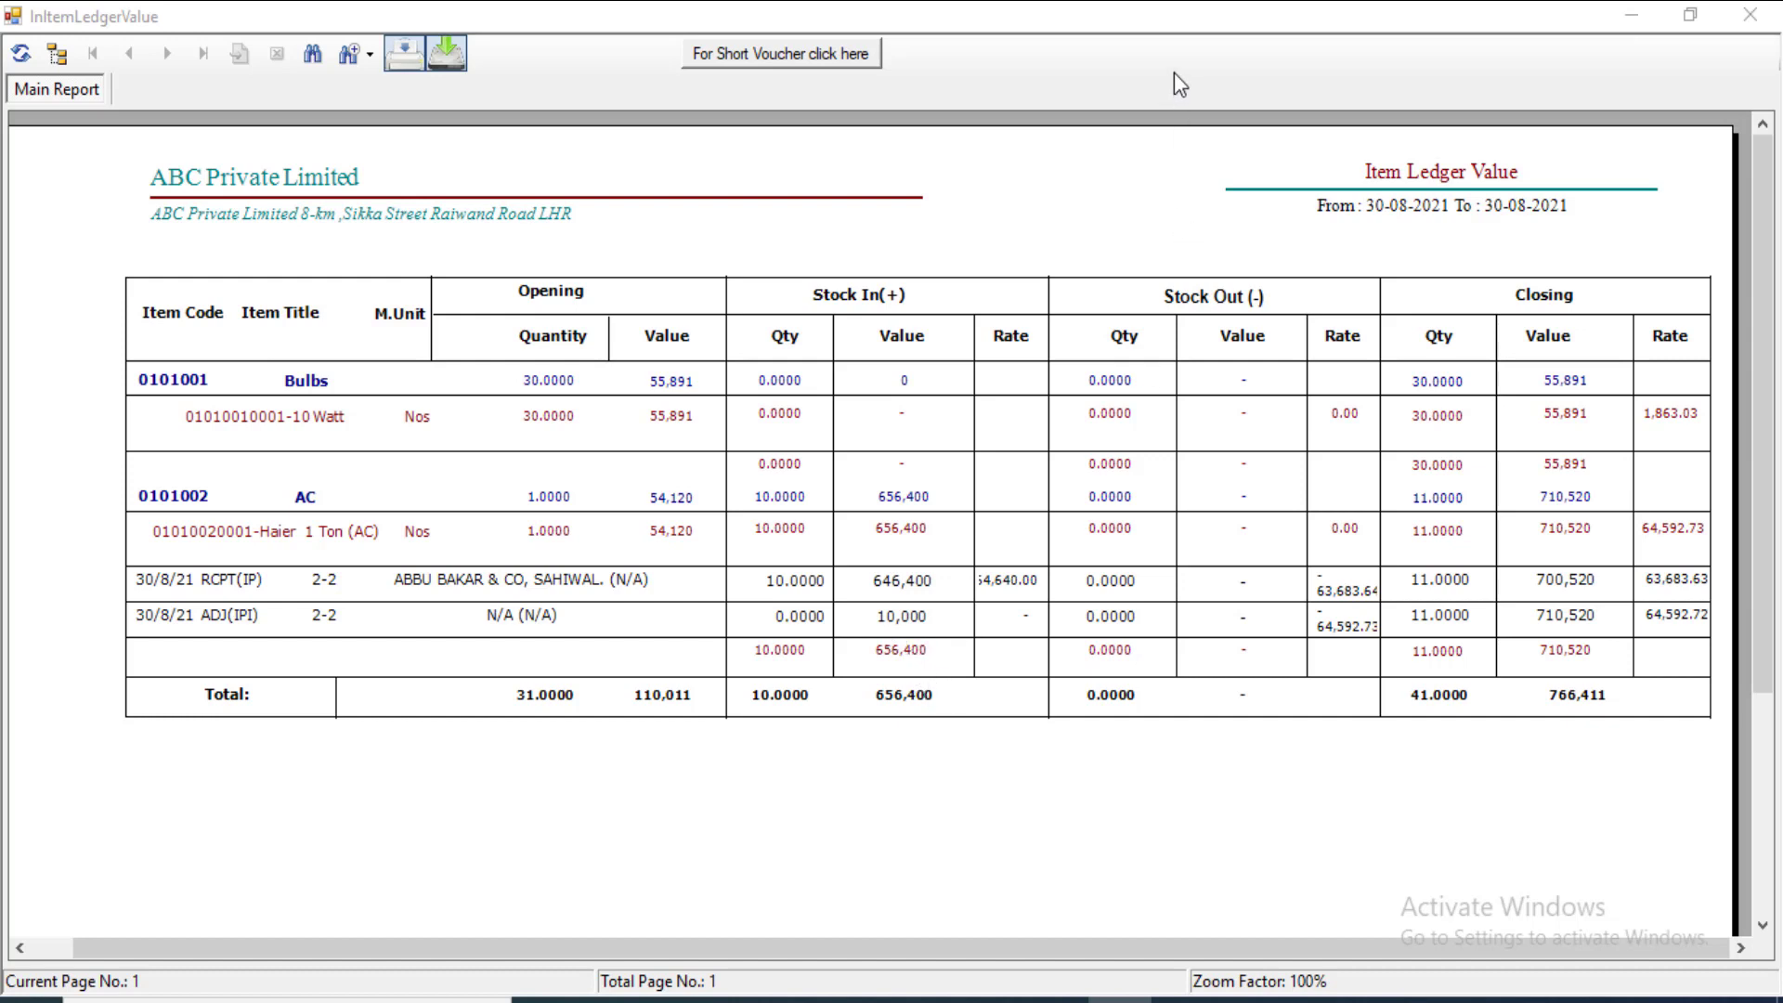
# Step: Minimize the Item Ledger Value report viewer to get back to the Stock Reports dialog
pyautogui.click(1624, 21)
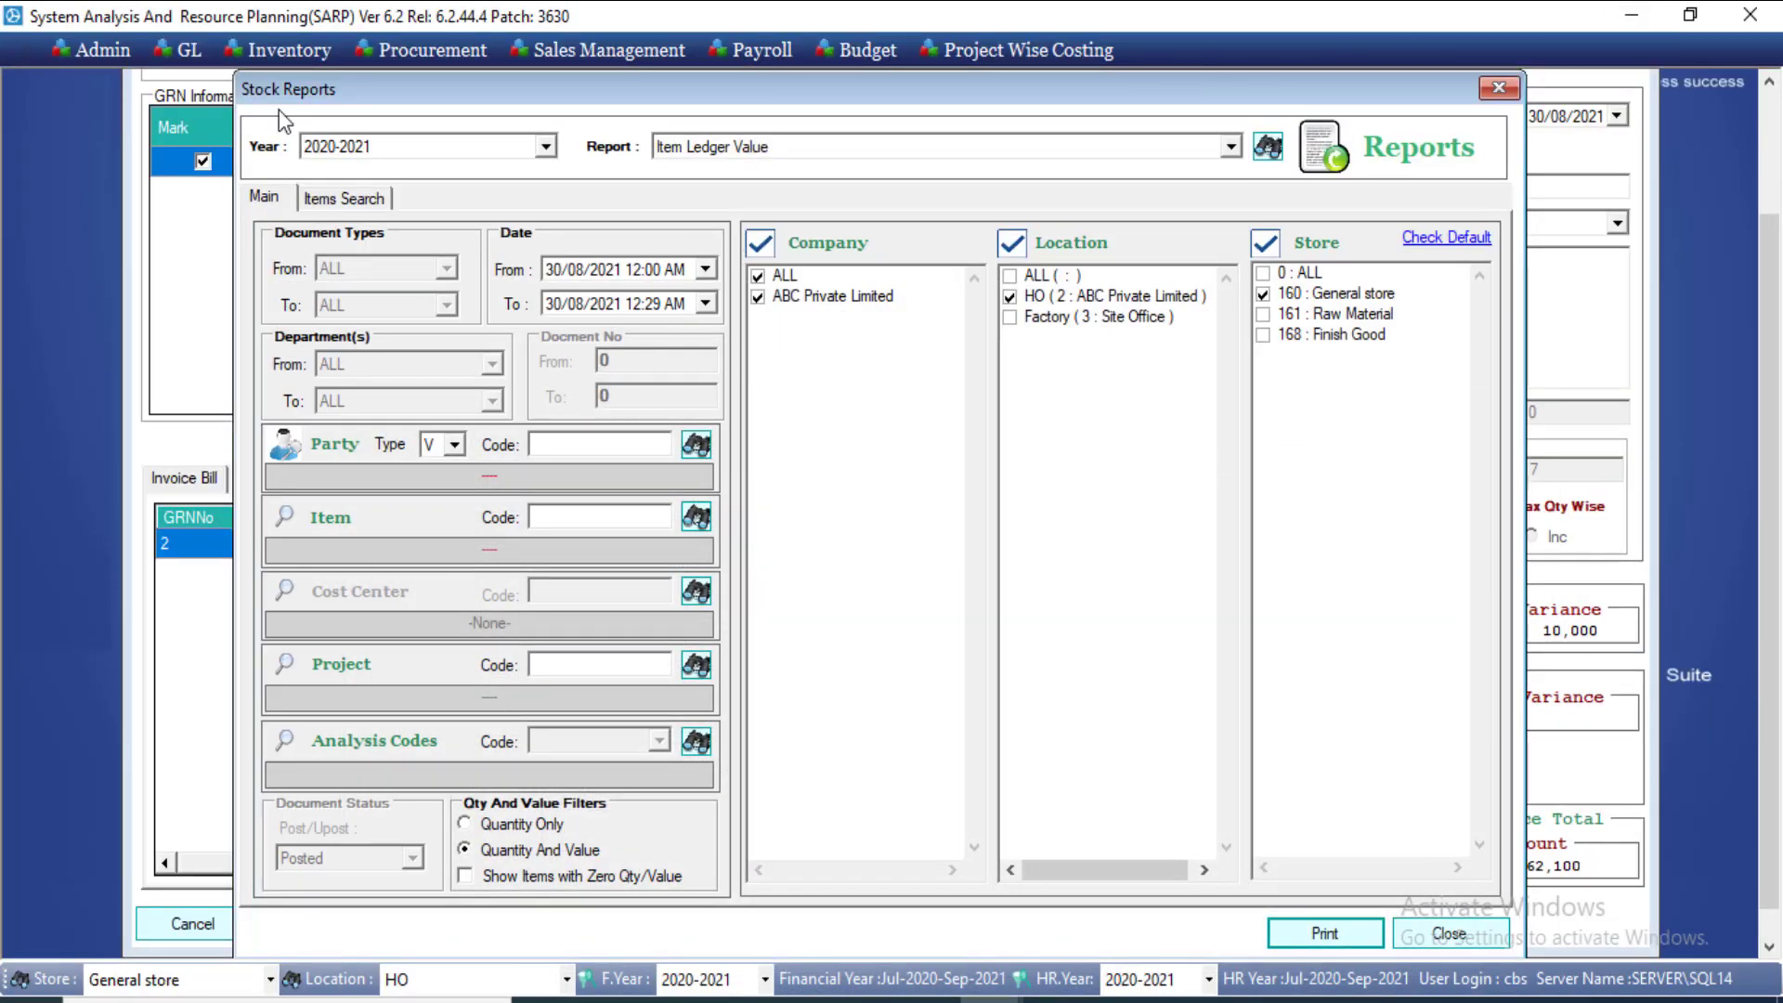
pyautogui.click(195, 53)
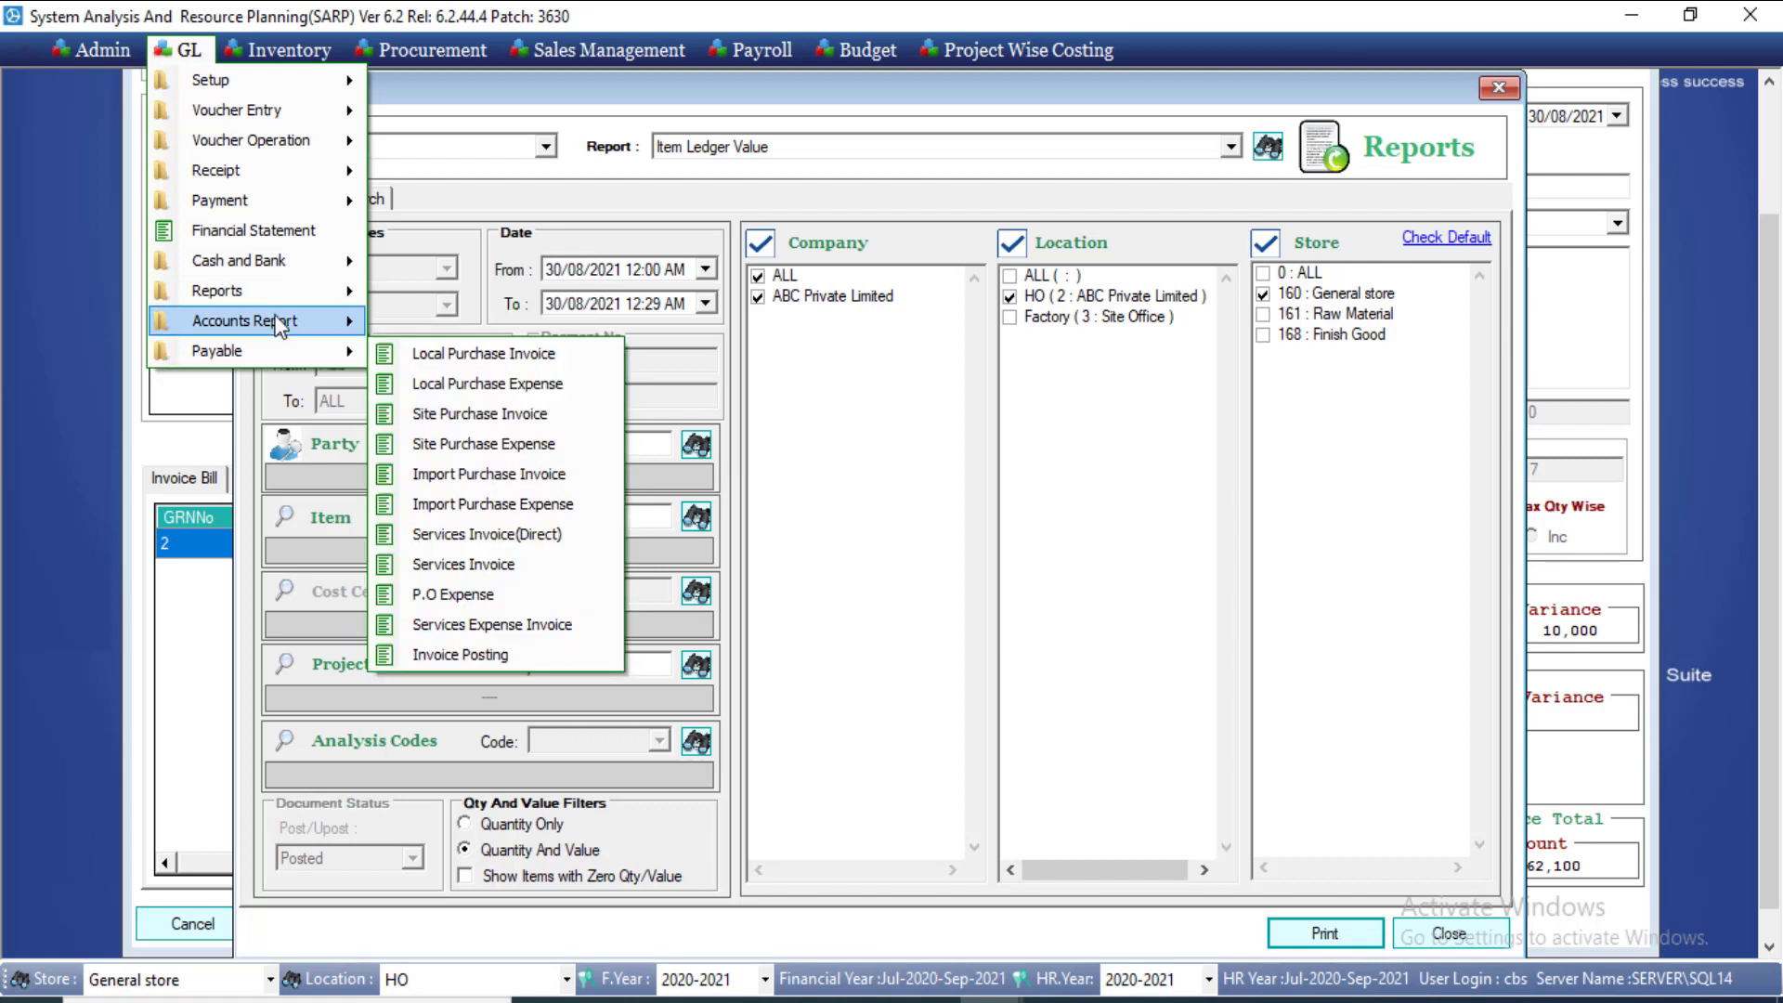
pyautogui.moveTo(273, 298)
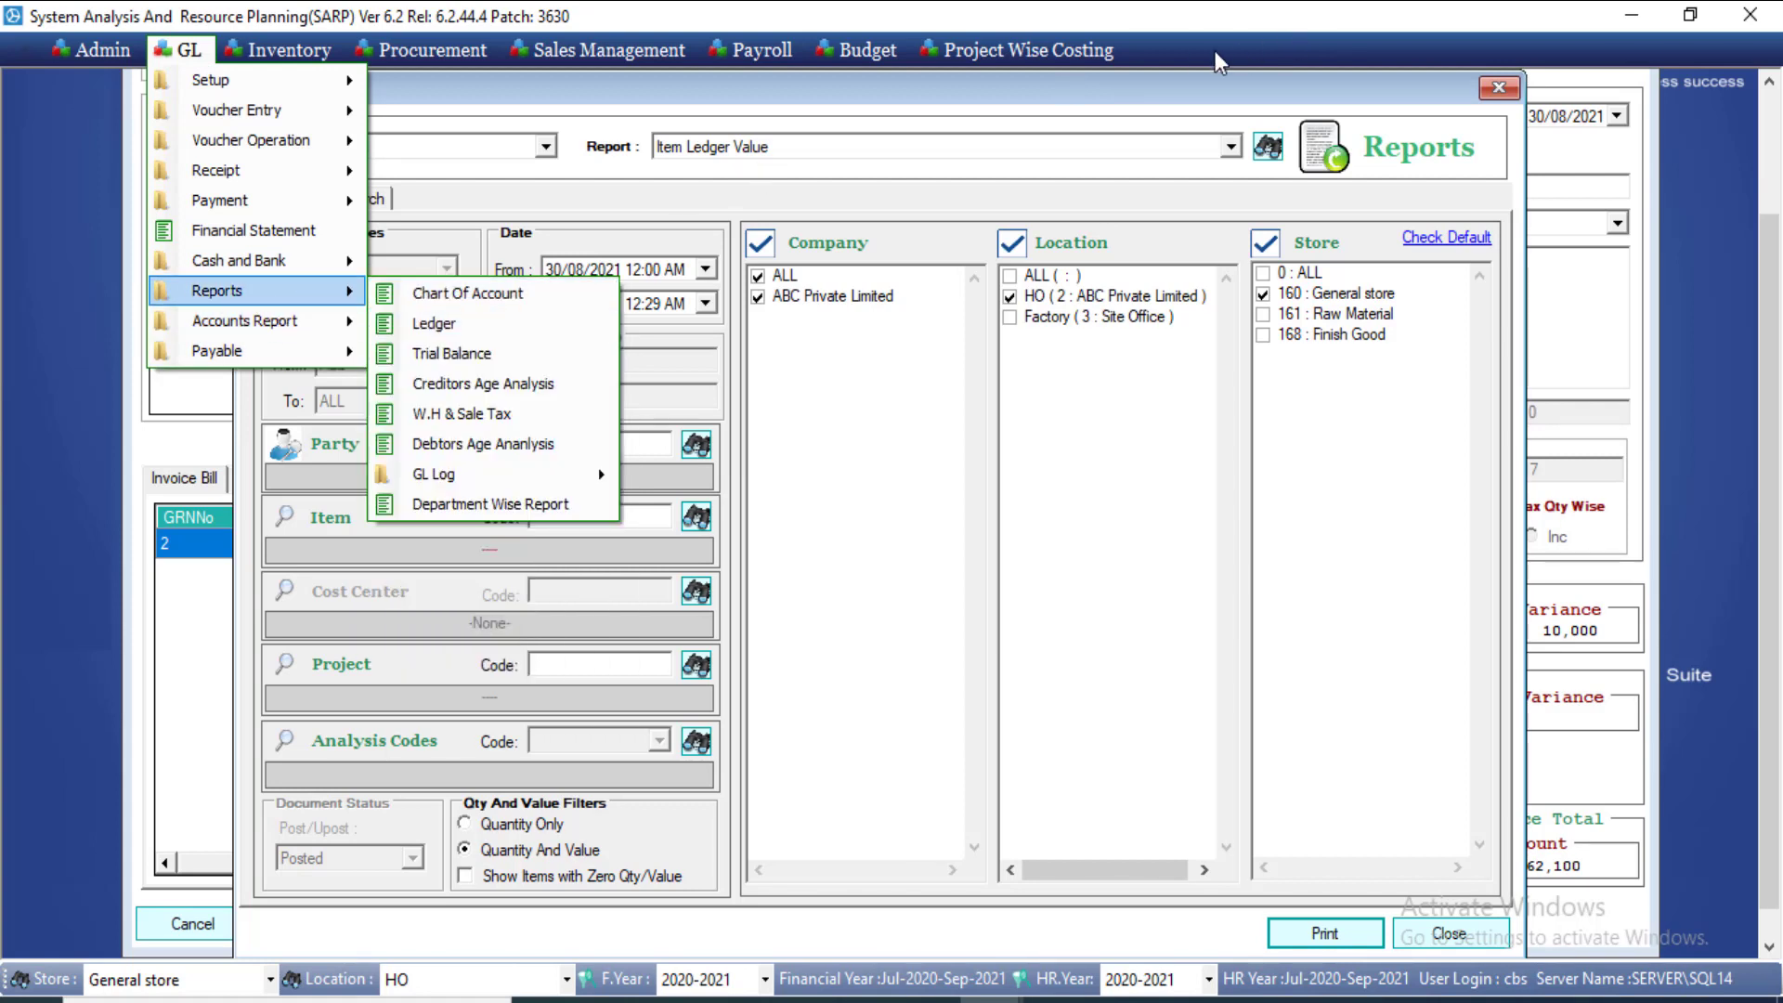
pyautogui.click(1186, 50)
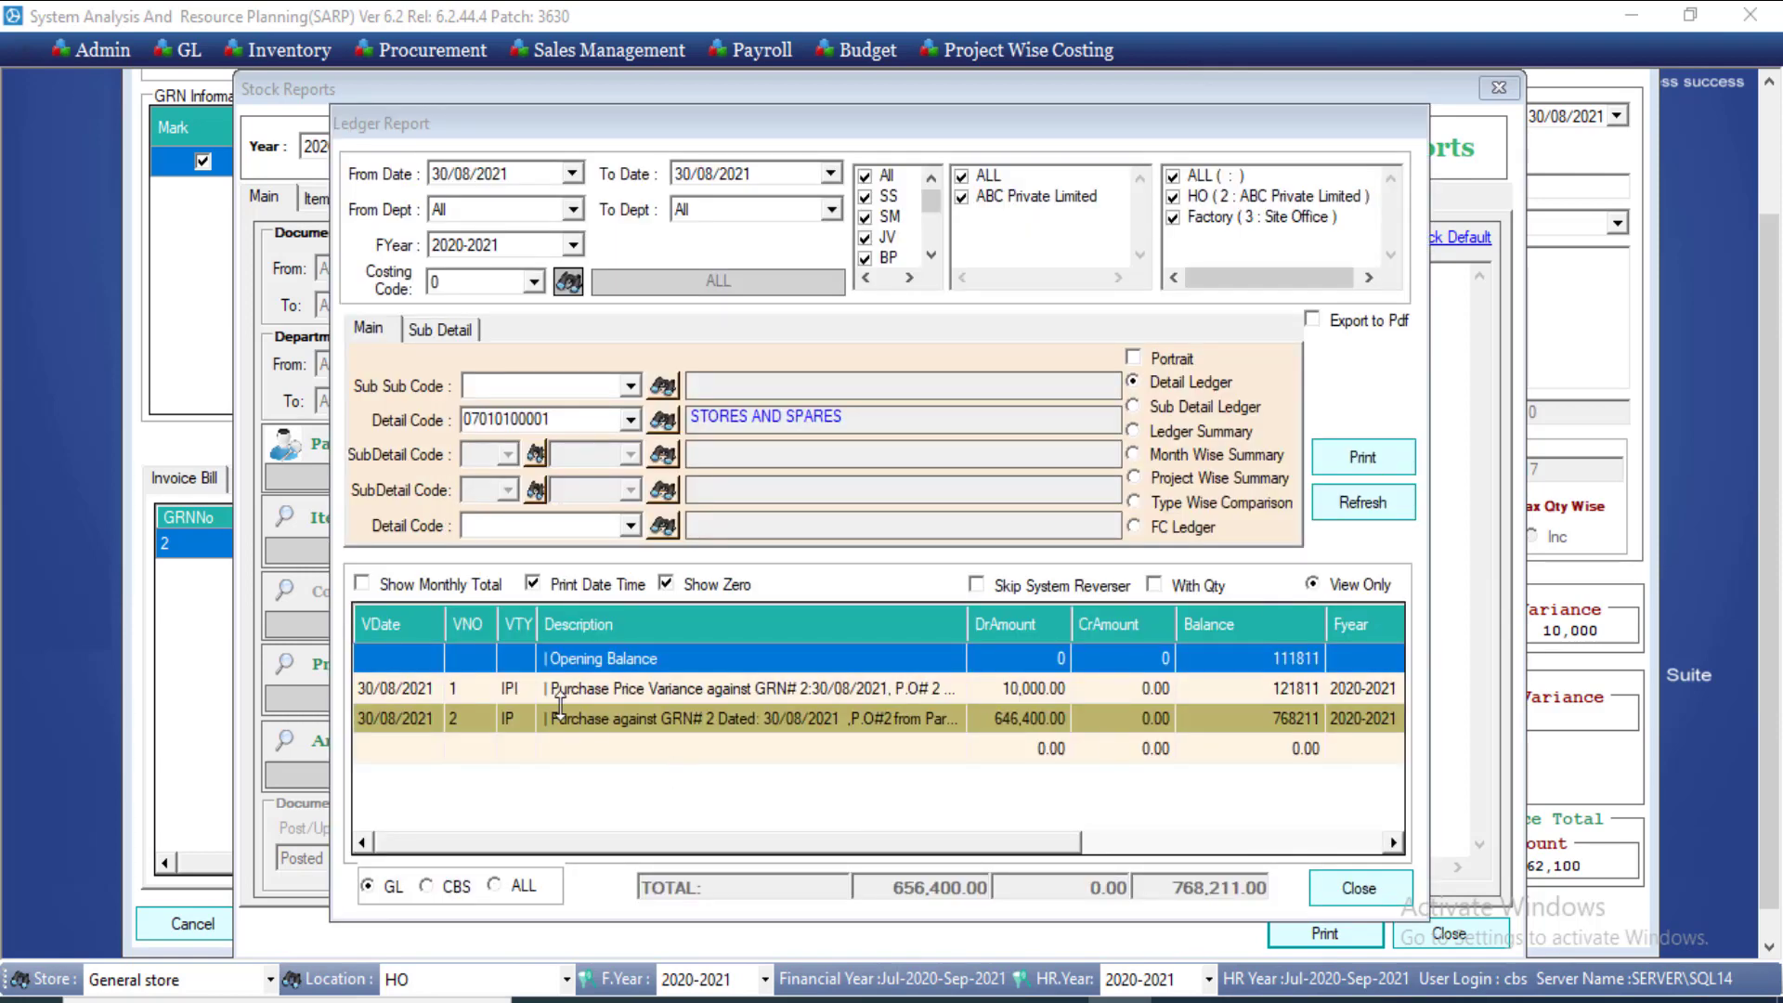
pyautogui.click(533, 689)
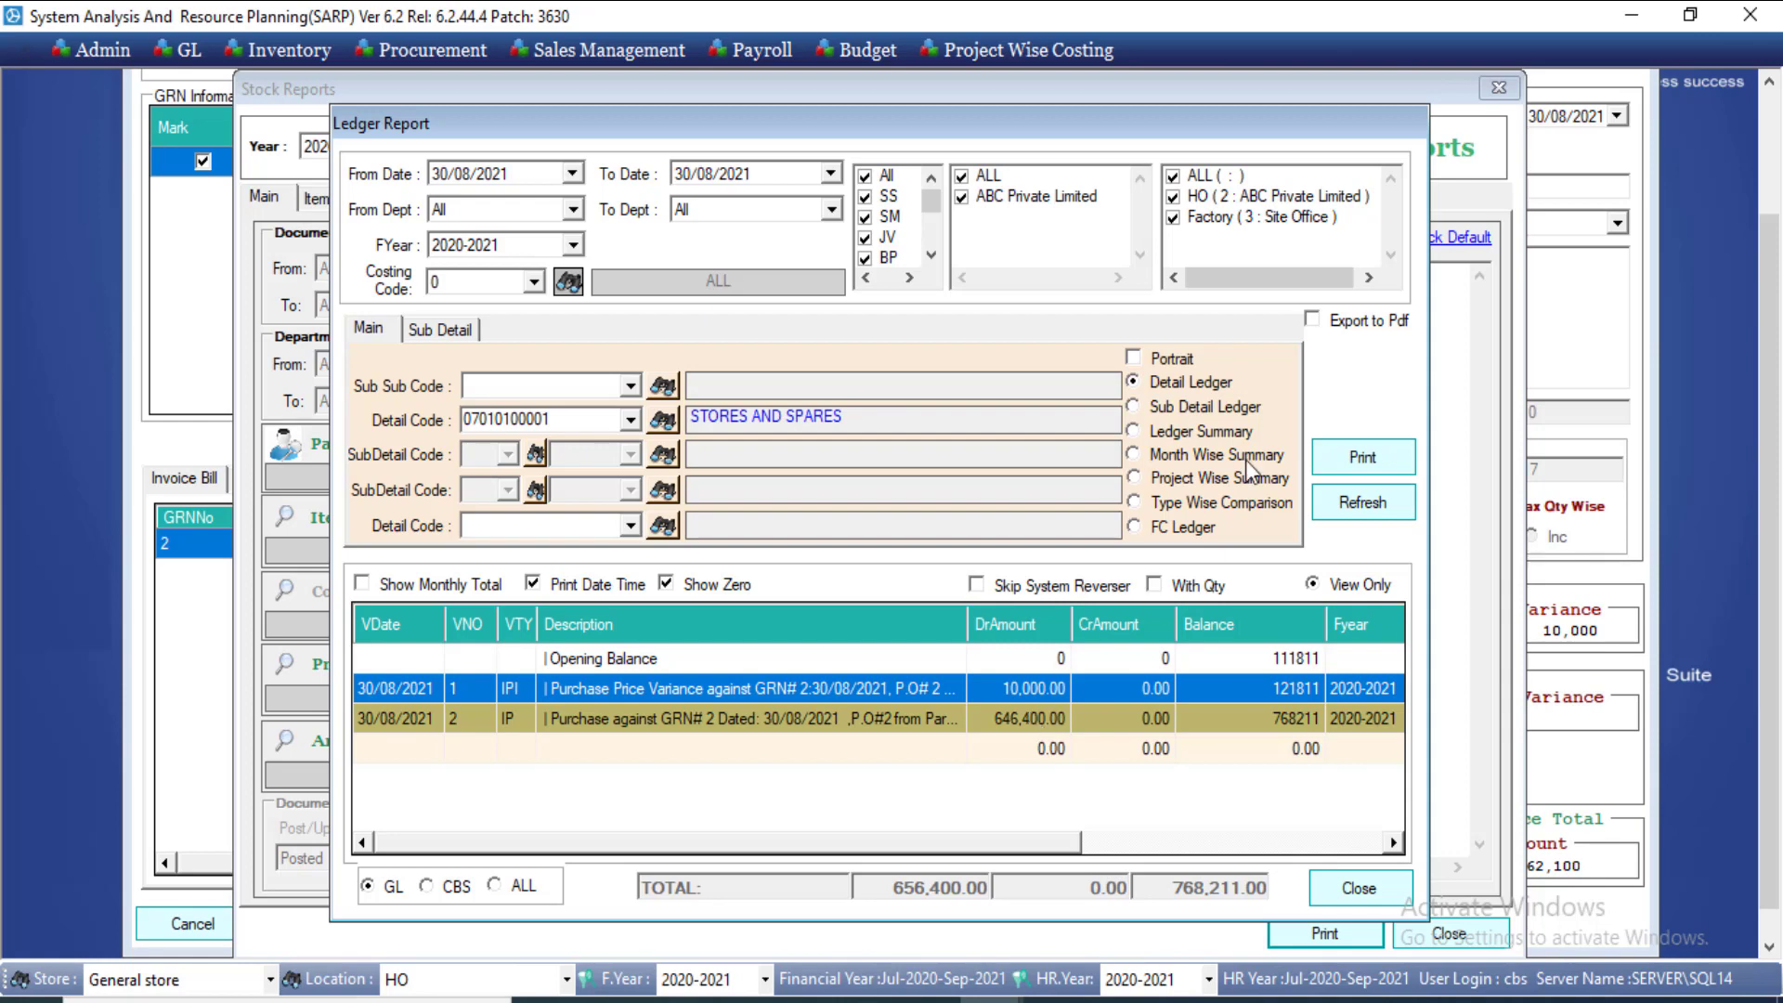
# Step: Close the Ledger Report and the Stock Reports dialog
pyautogui.click(1183, 60)
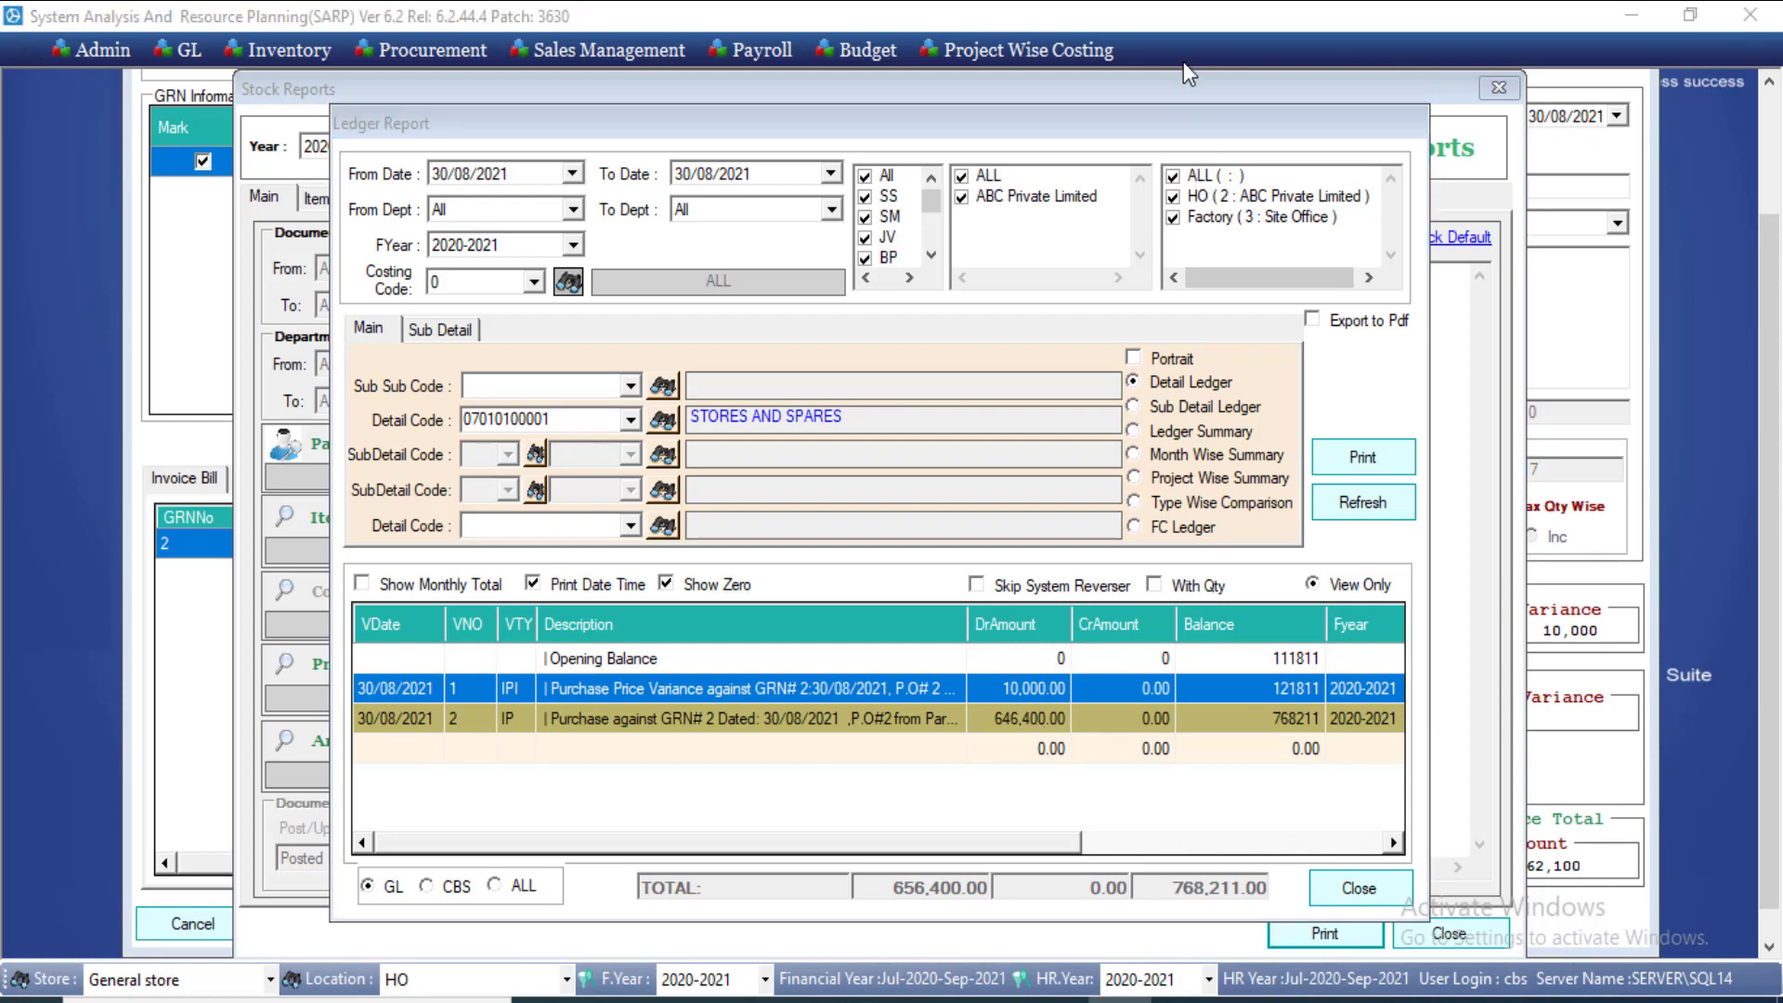
pyautogui.click(1344, 891)
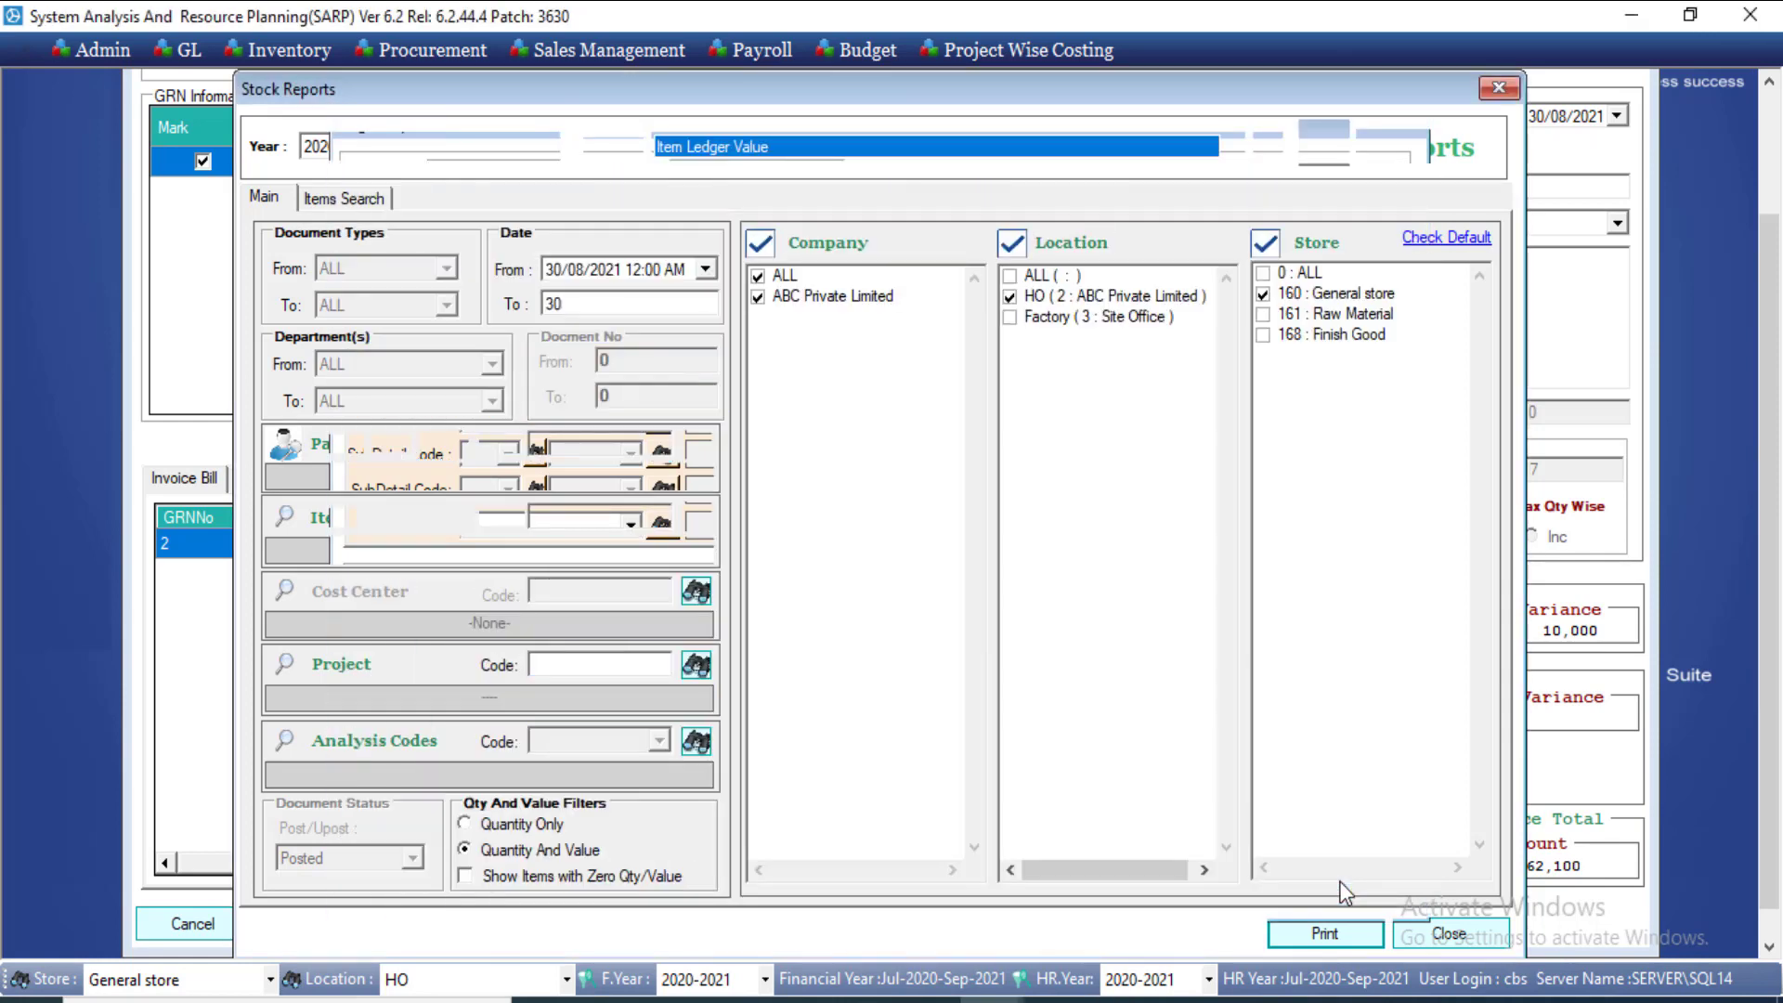
pyautogui.click(1446, 938)
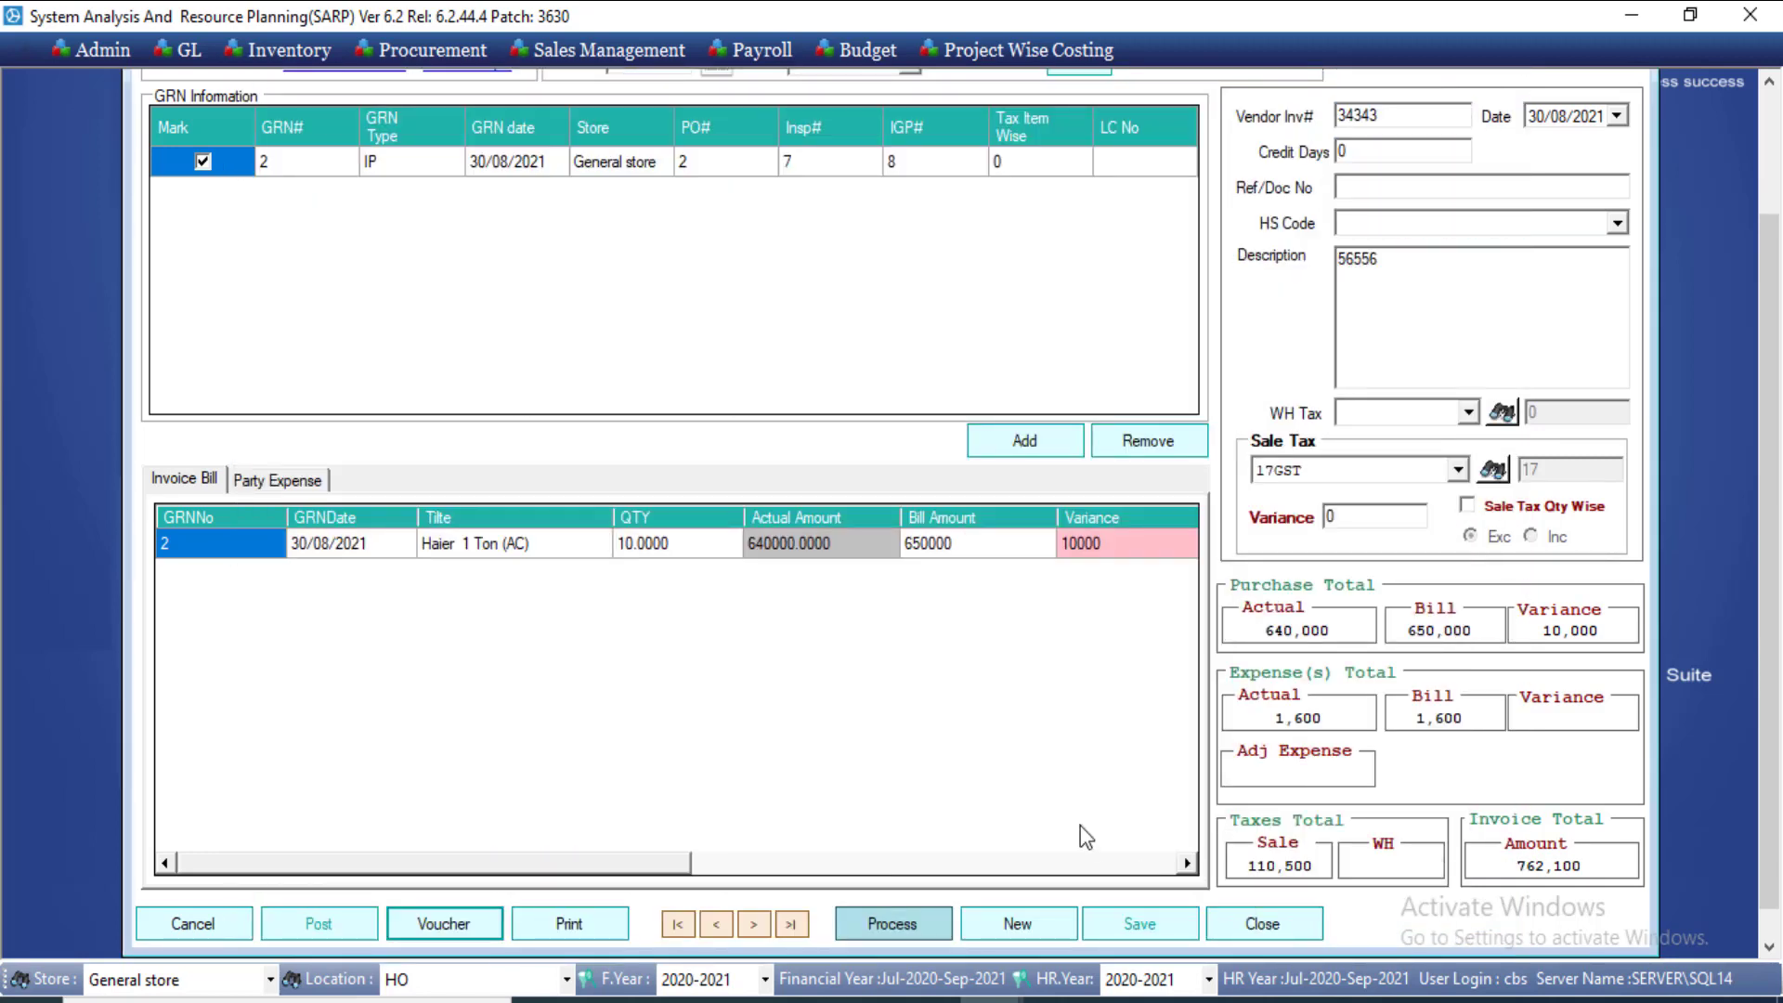
# Step: Close the import purchase invoice and open GL > Payable > Import Purchase Expense
pyautogui.click(1227, 932)
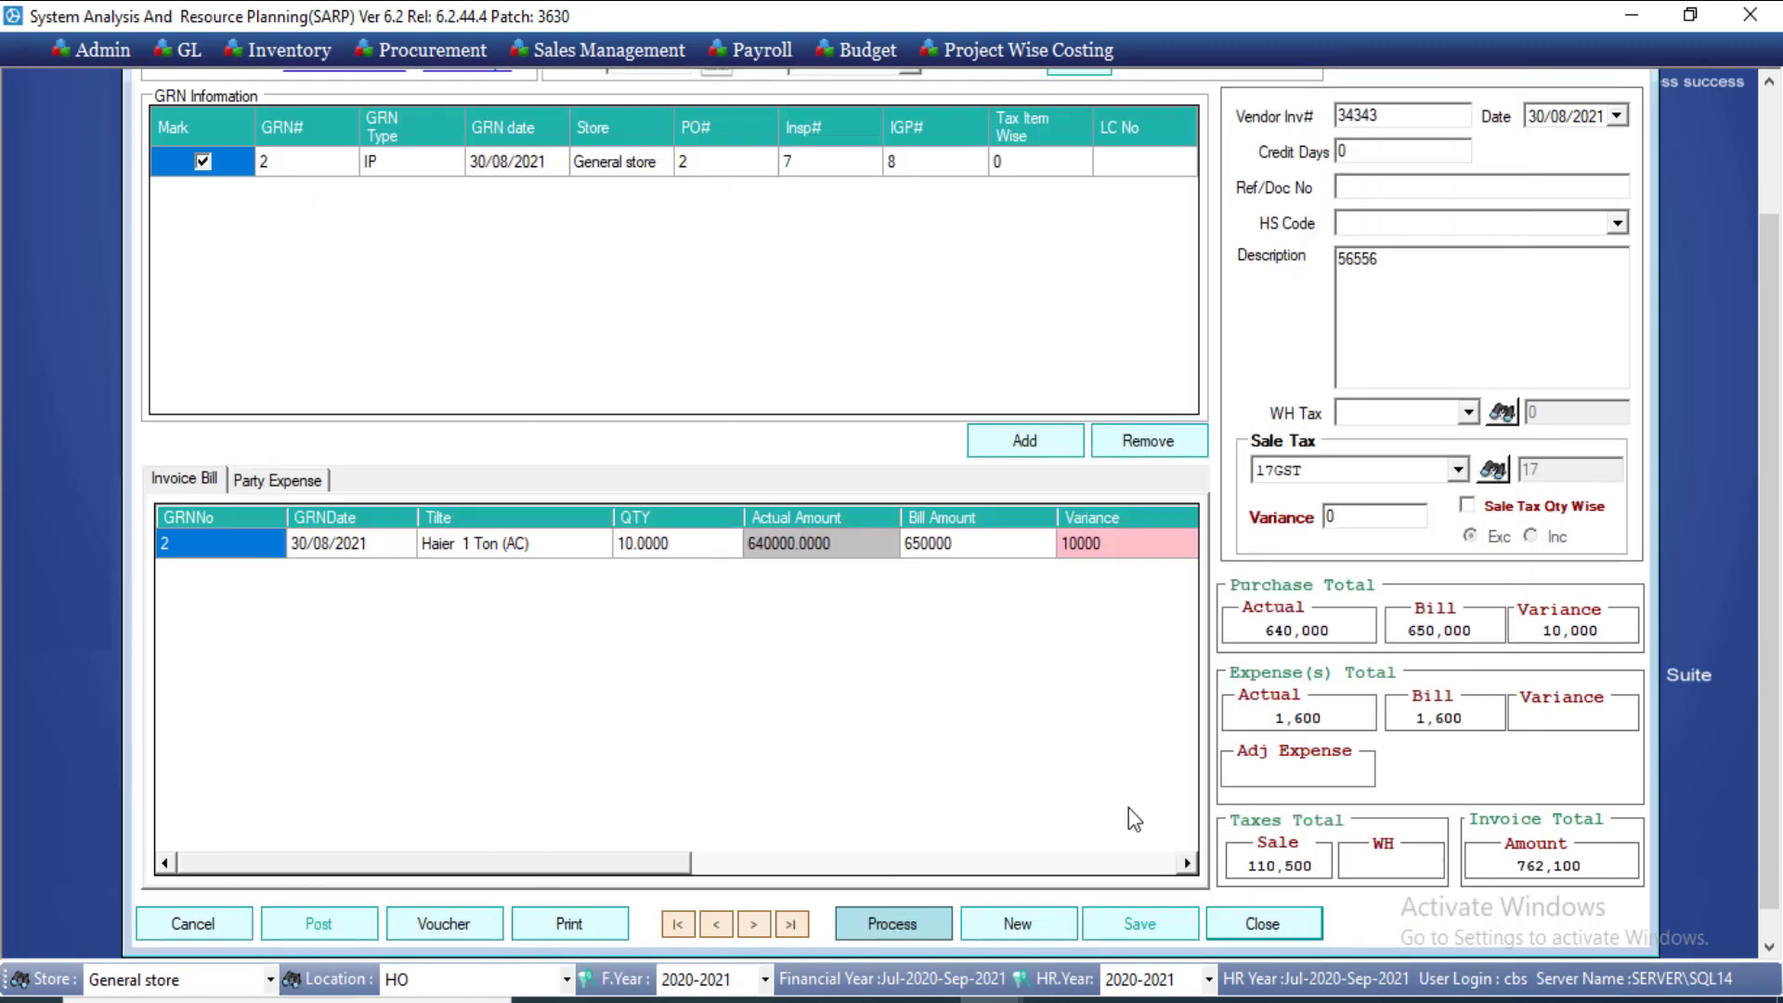
pyautogui.click(1230, 929)
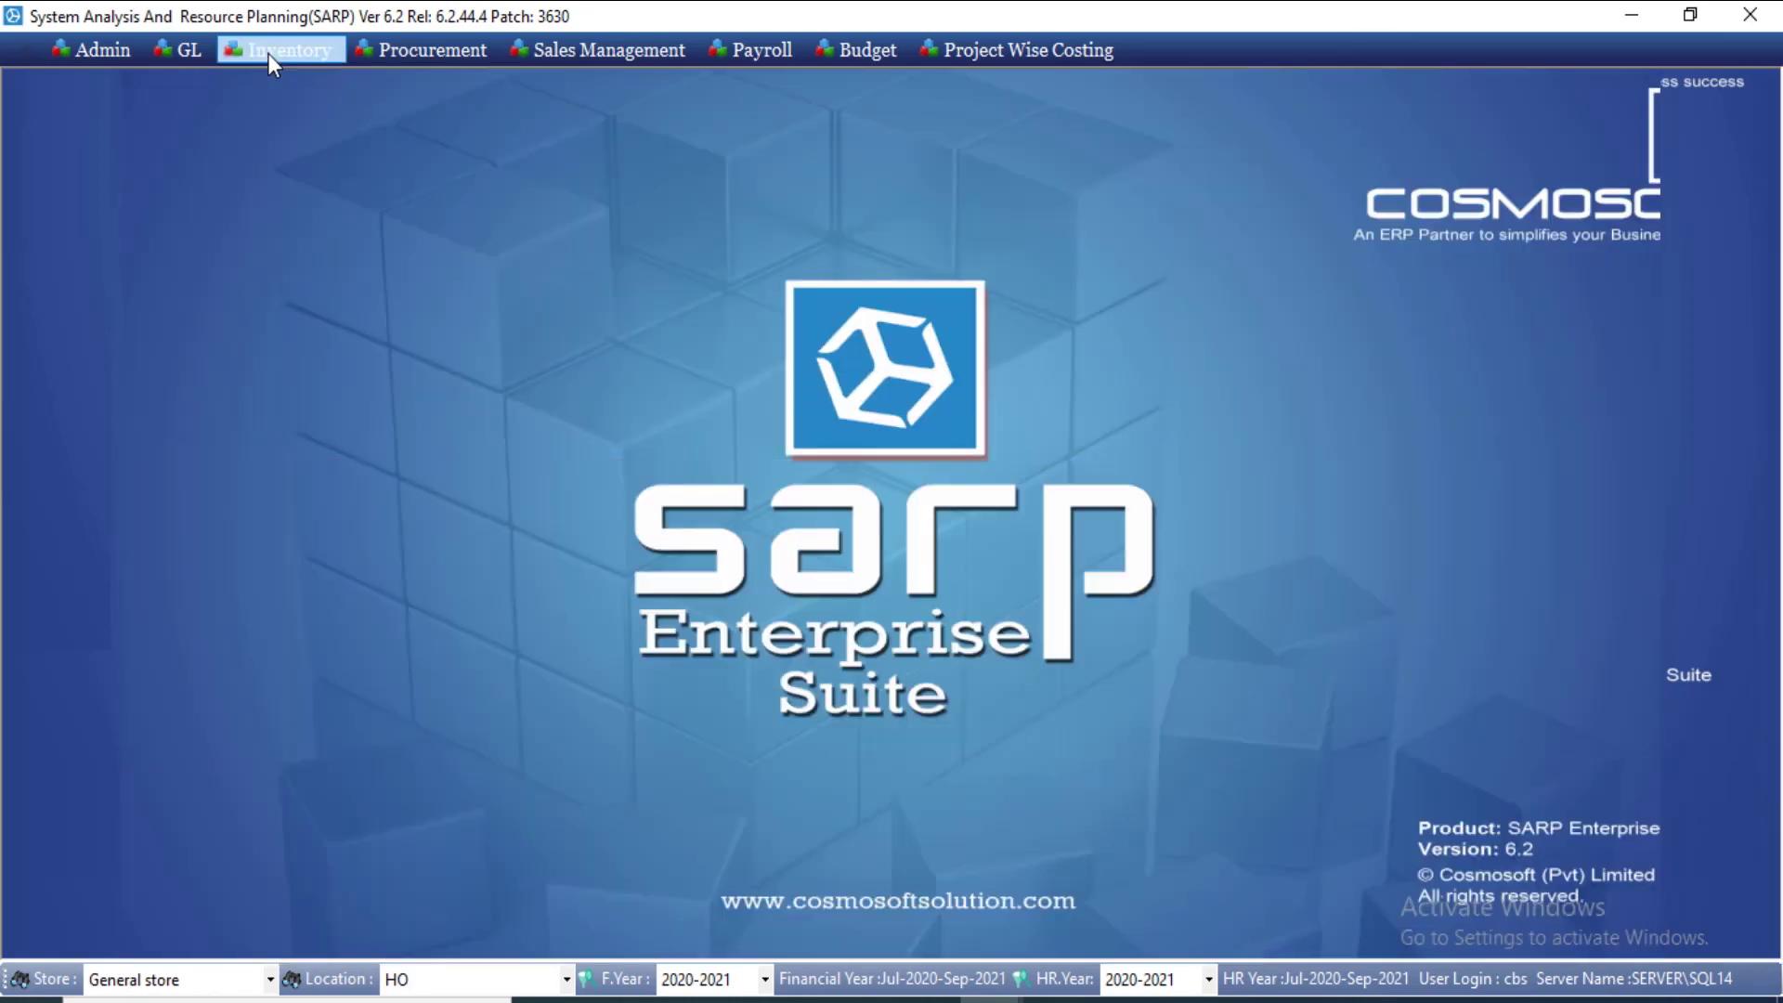
pyautogui.click(200, 52)
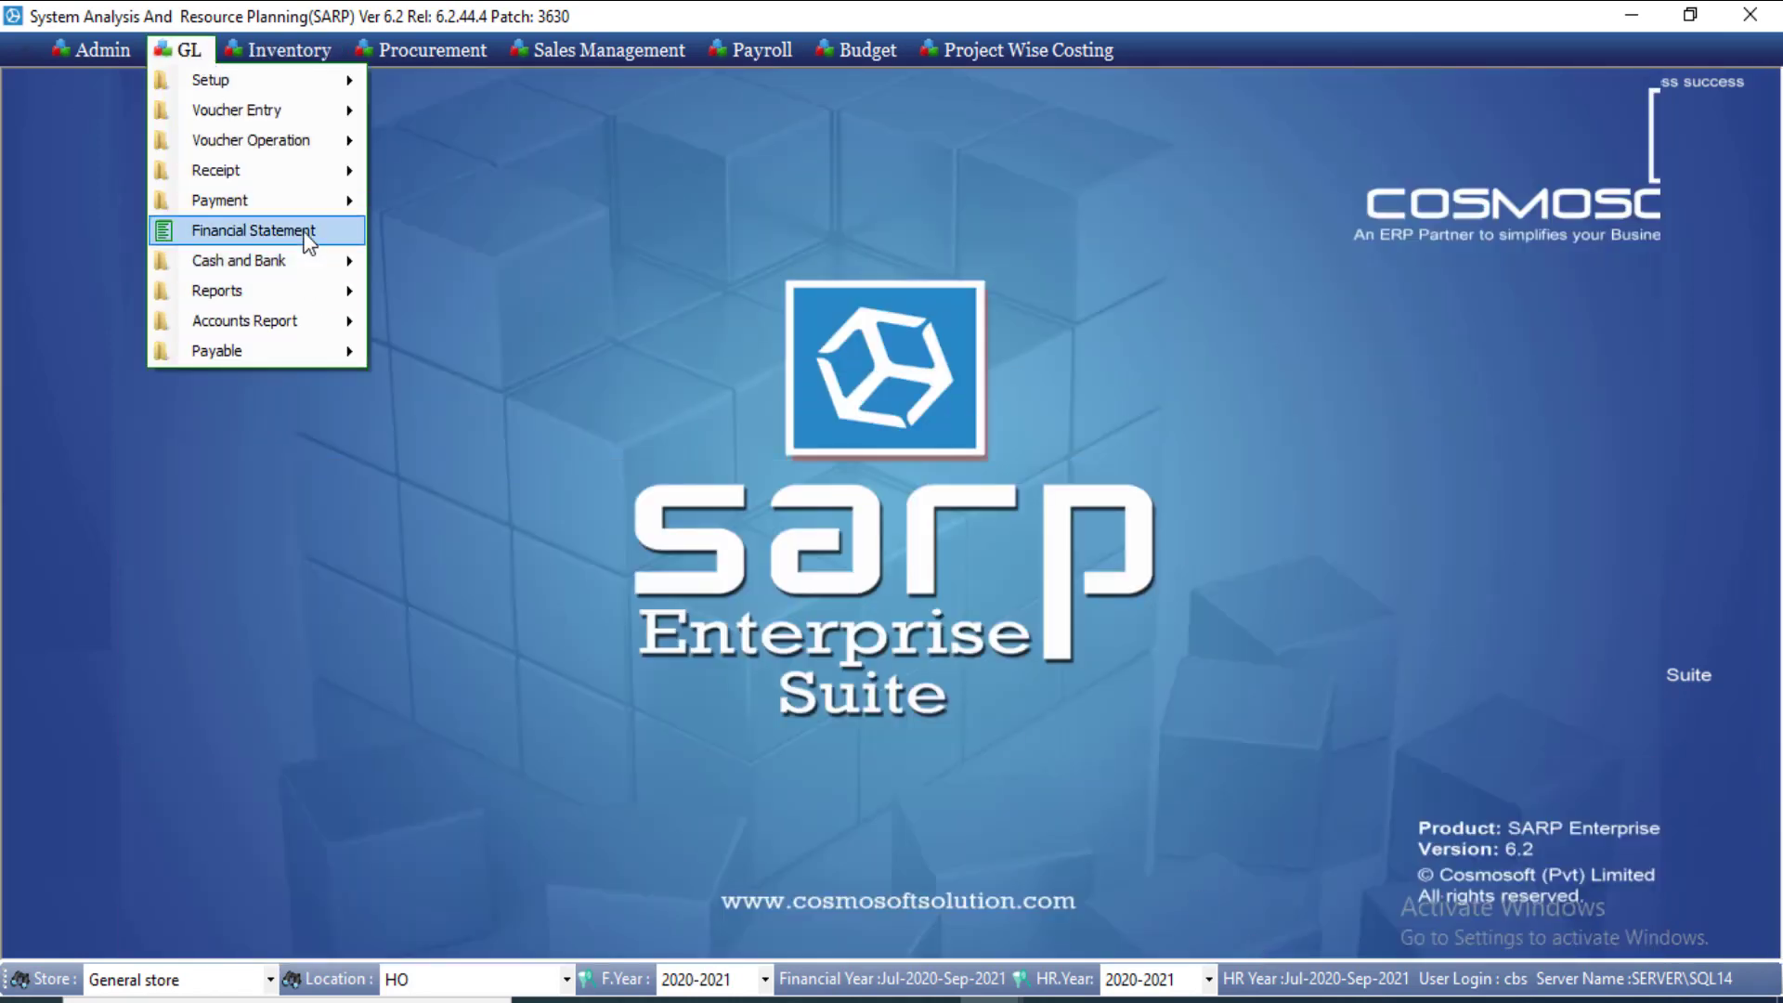
pyautogui.moveTo(336, 359)
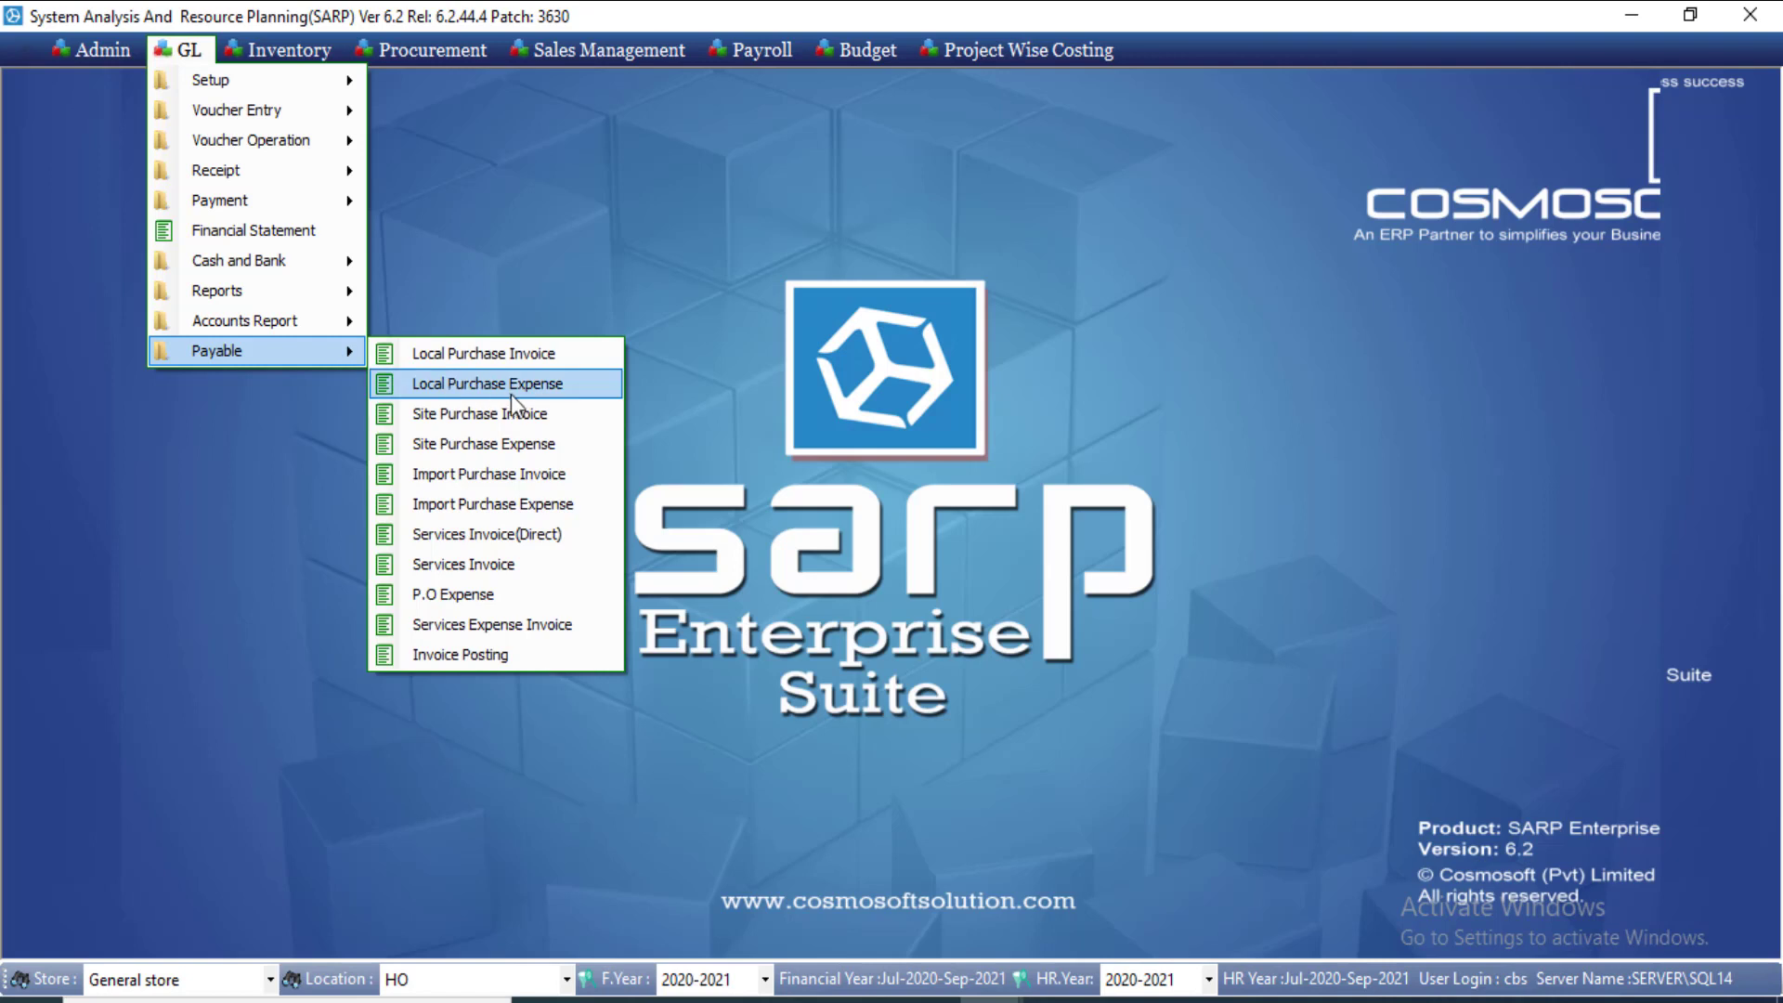
pyautogui.click(534, 508)
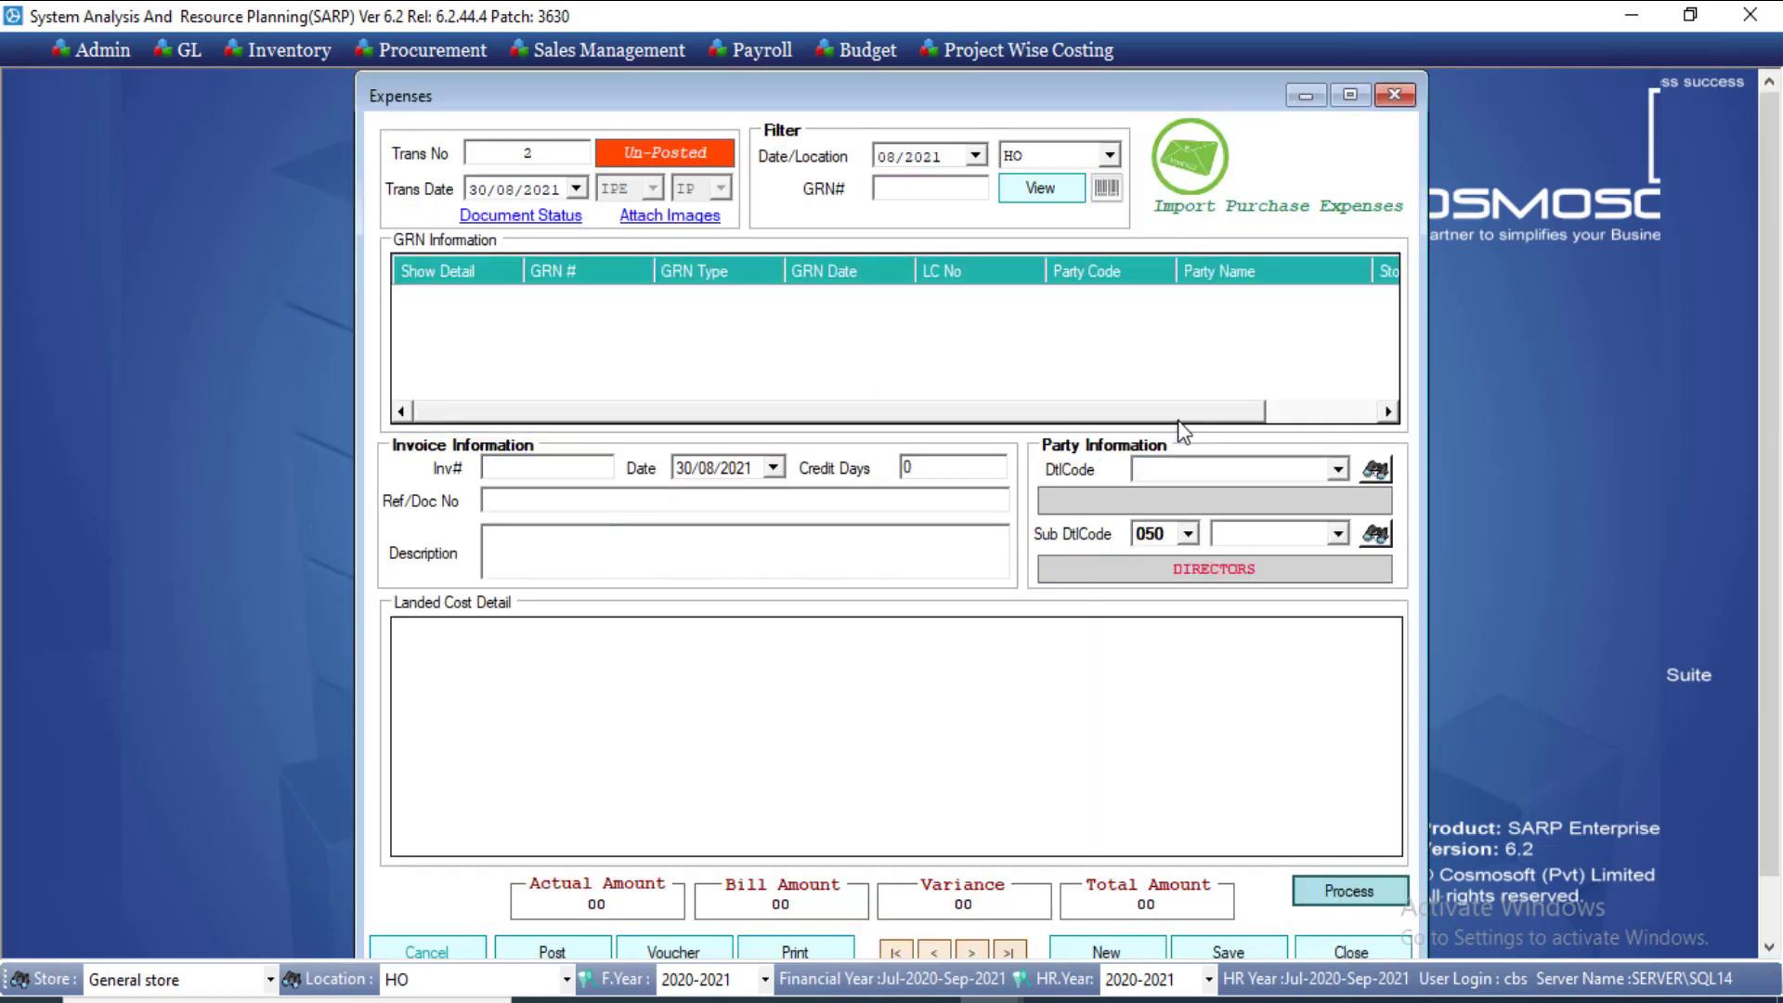
# Step: Load GRN 2, show its landed cost details, and select the Clearing Agent amounts
pyautogui.click(964, 191)
pyautogui.write('2')
pyautogui.click(1033, 195)
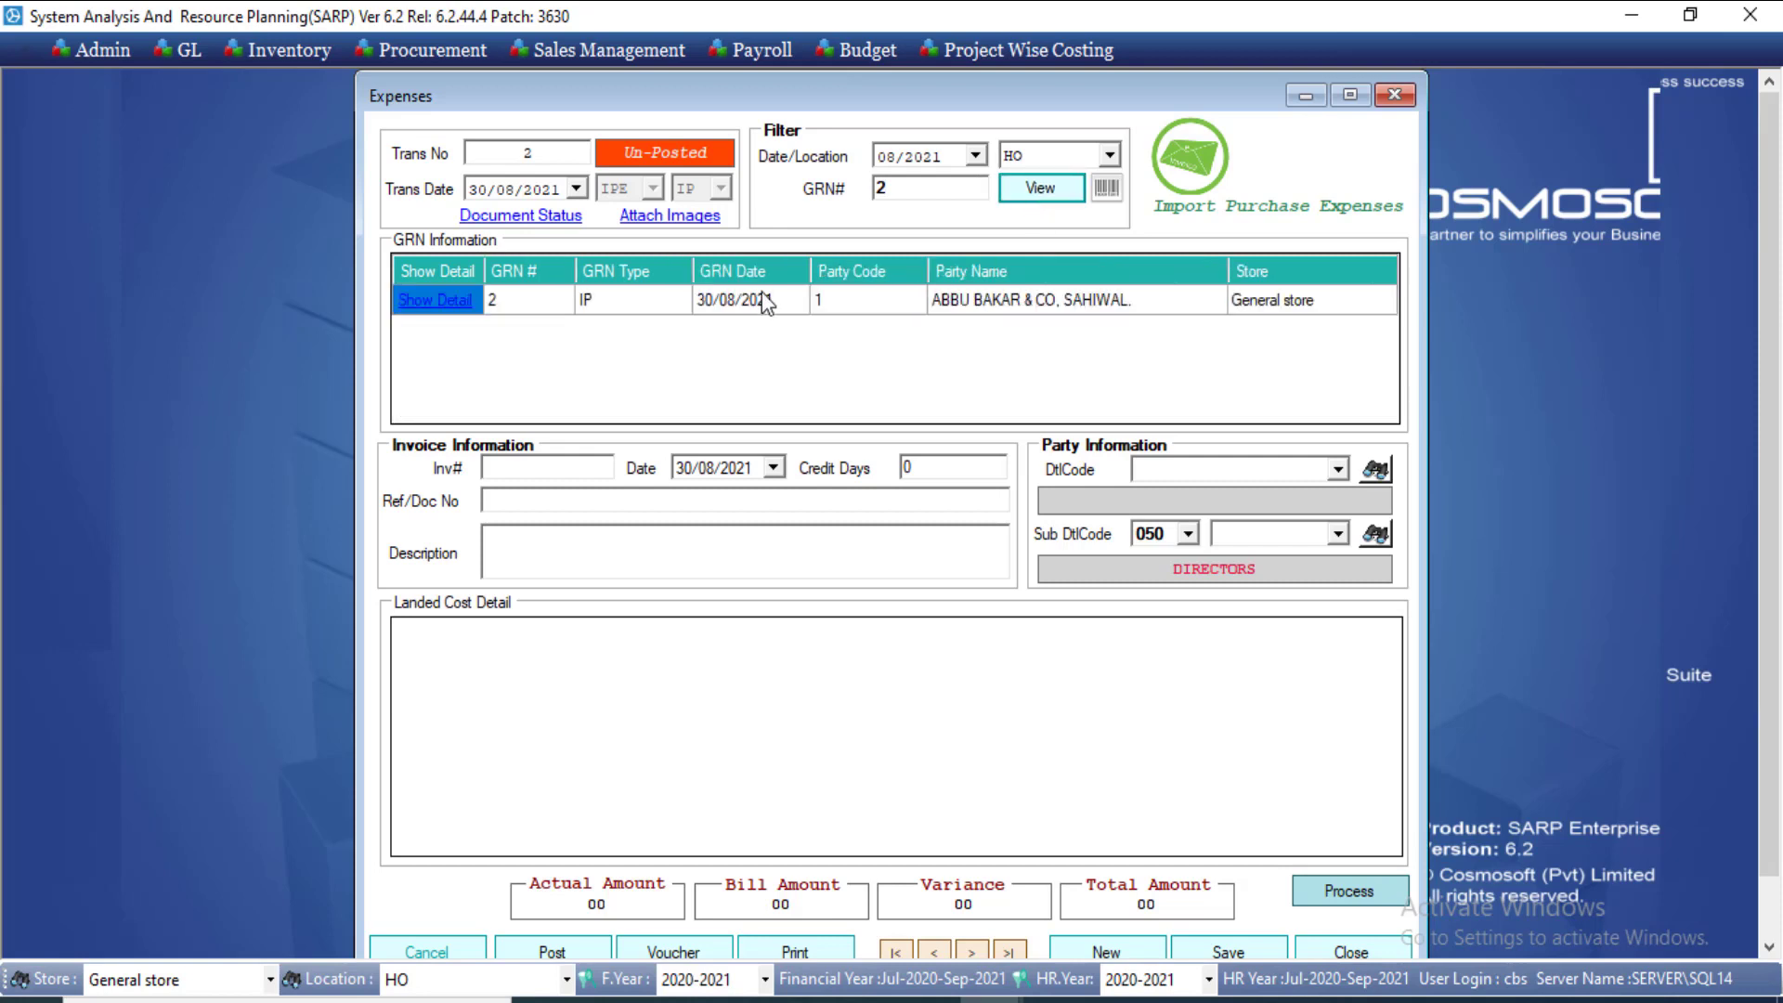
pyautogui.click(423, 298)
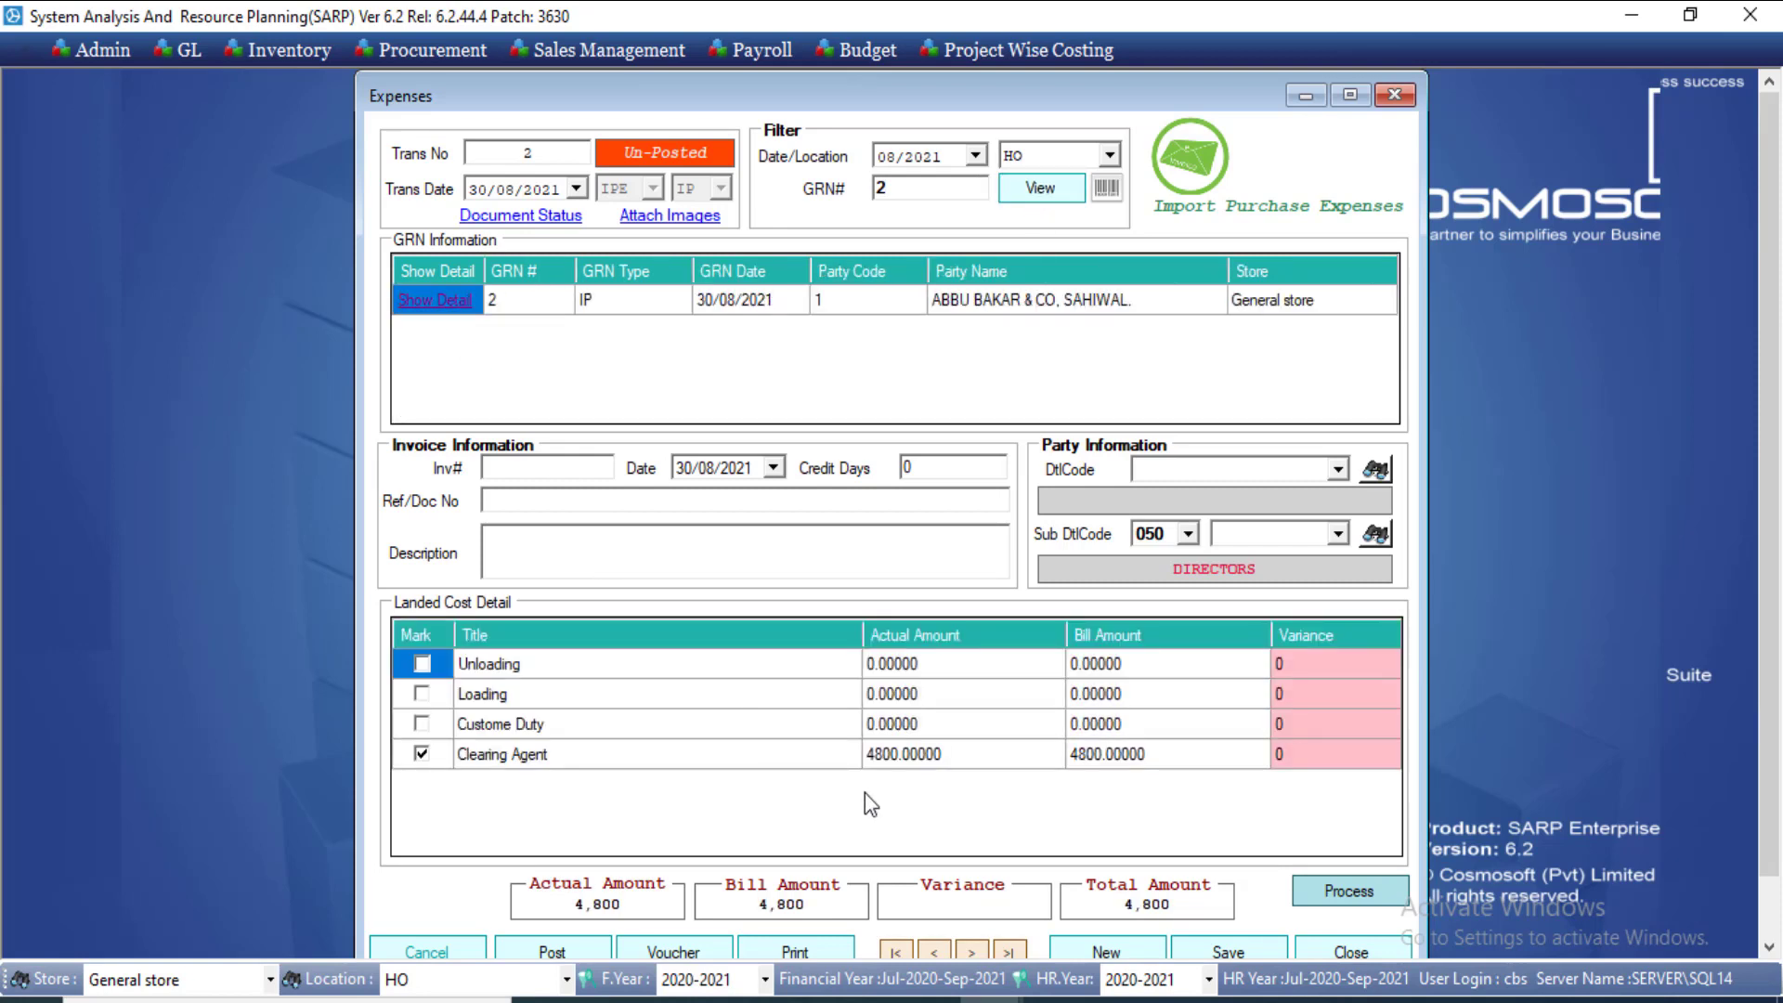
pyautogui.click(913, 765)
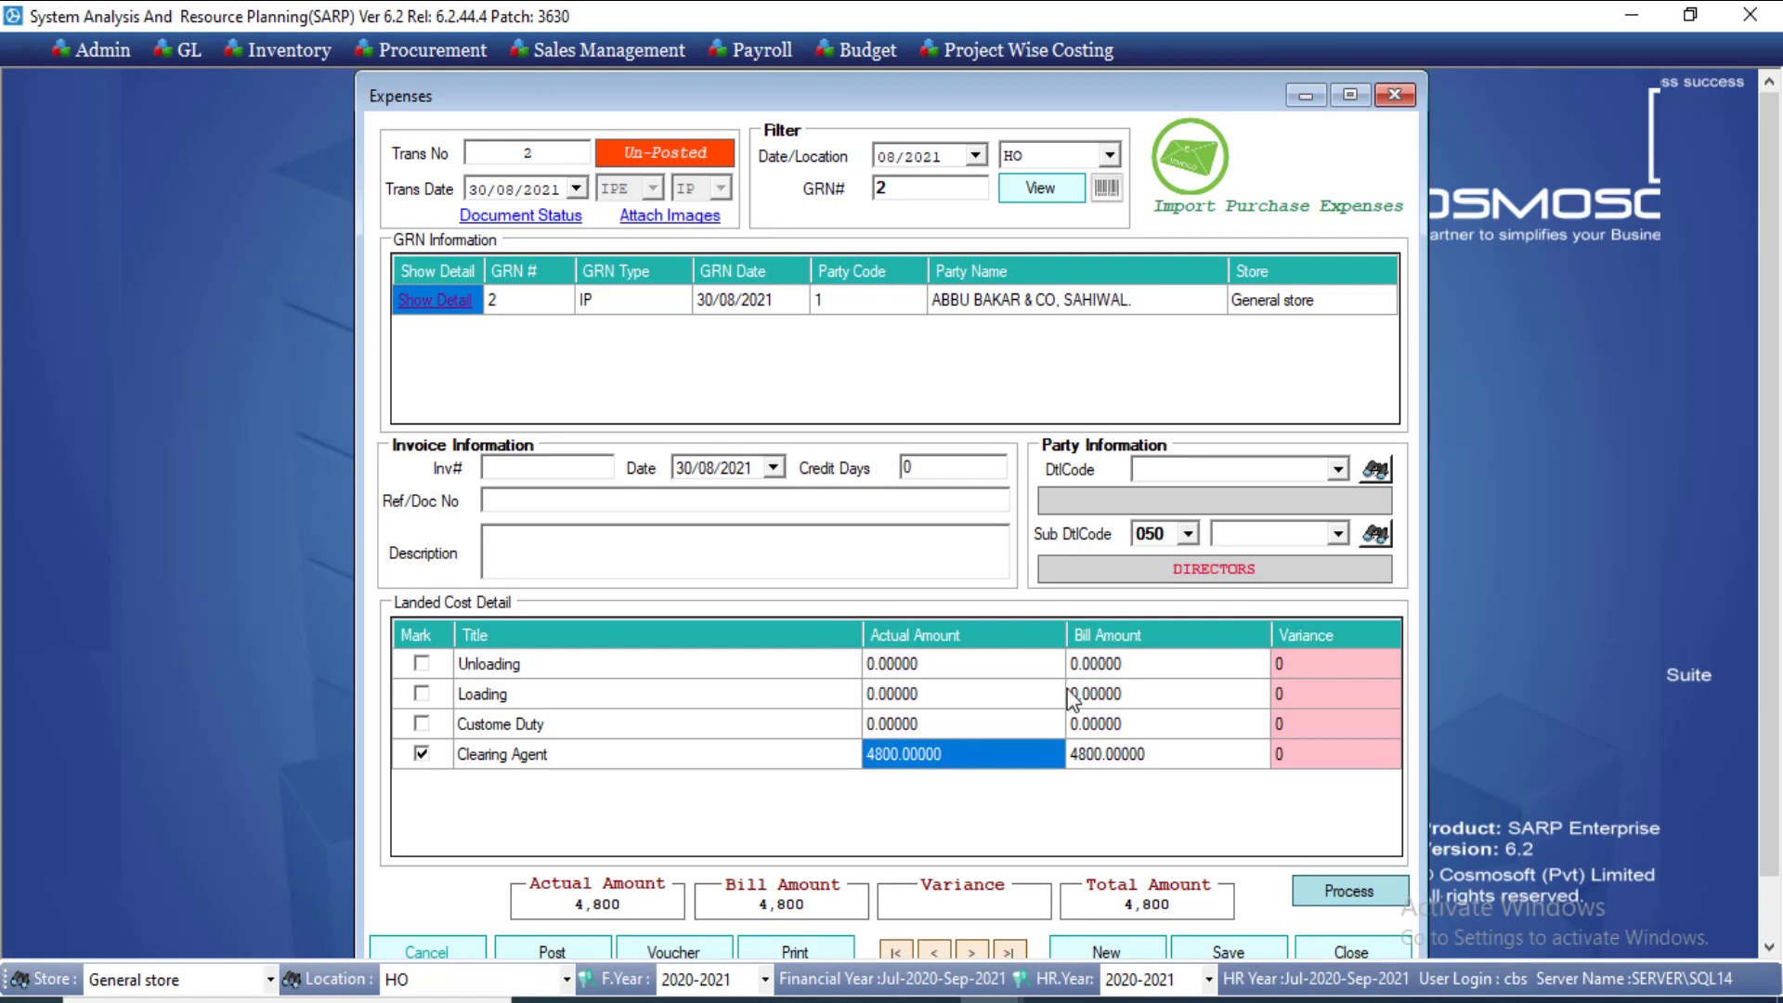
pyautogui.click(1123, 761)
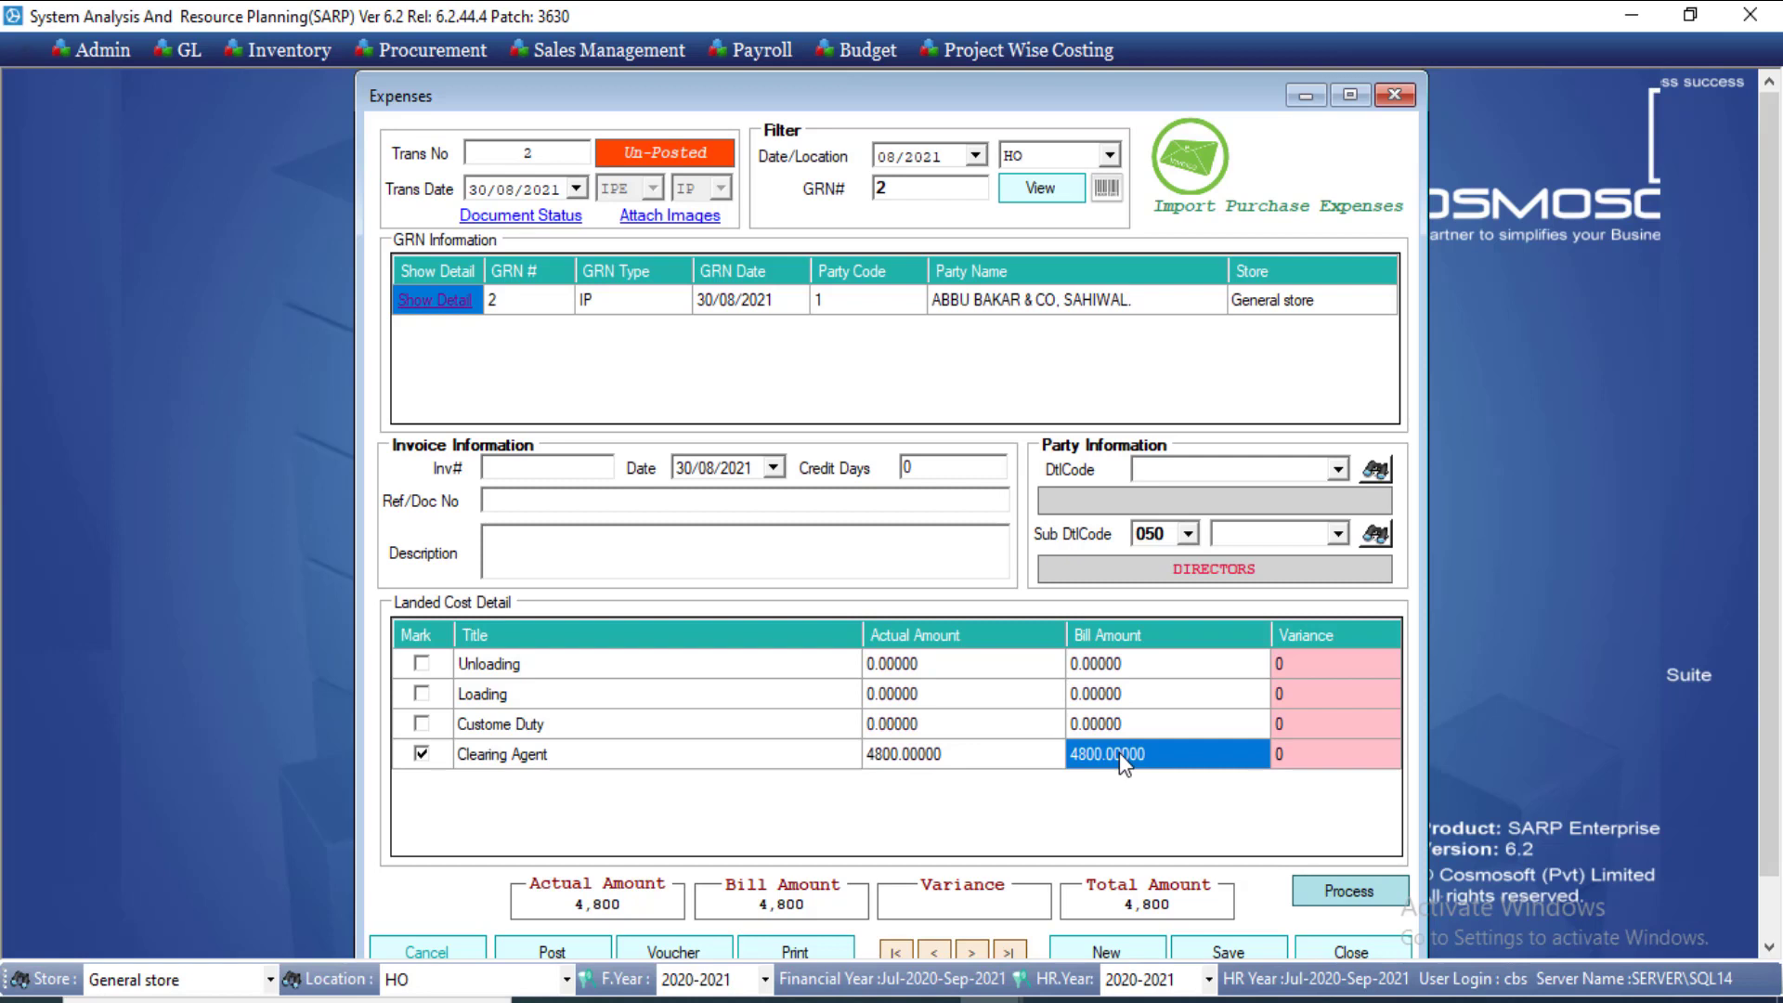
# Step: Enter invoice 2344, party Store Suppliers Local with sub-code 00100002, and description 4545
pyautogui.click(518, 462)
pyautogui.write('2344')
pyautogui.click(1373, 470)
pyautogui.write('sup')
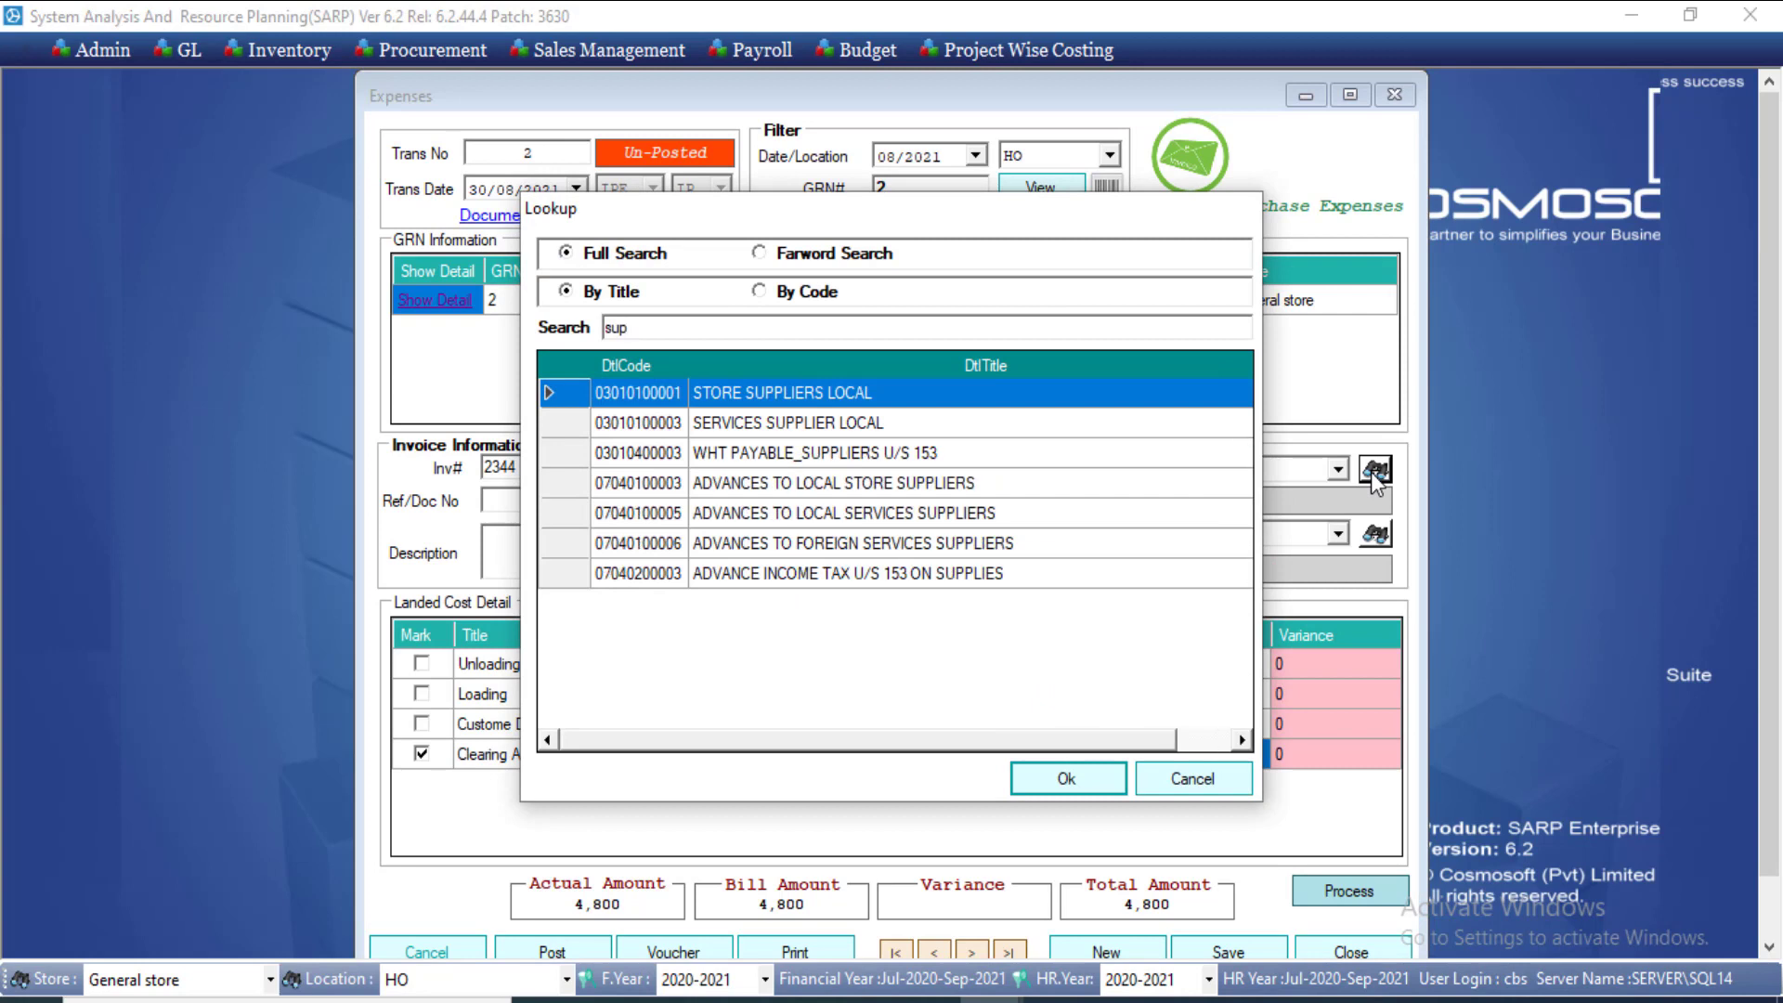
pyautogui.press('Return')
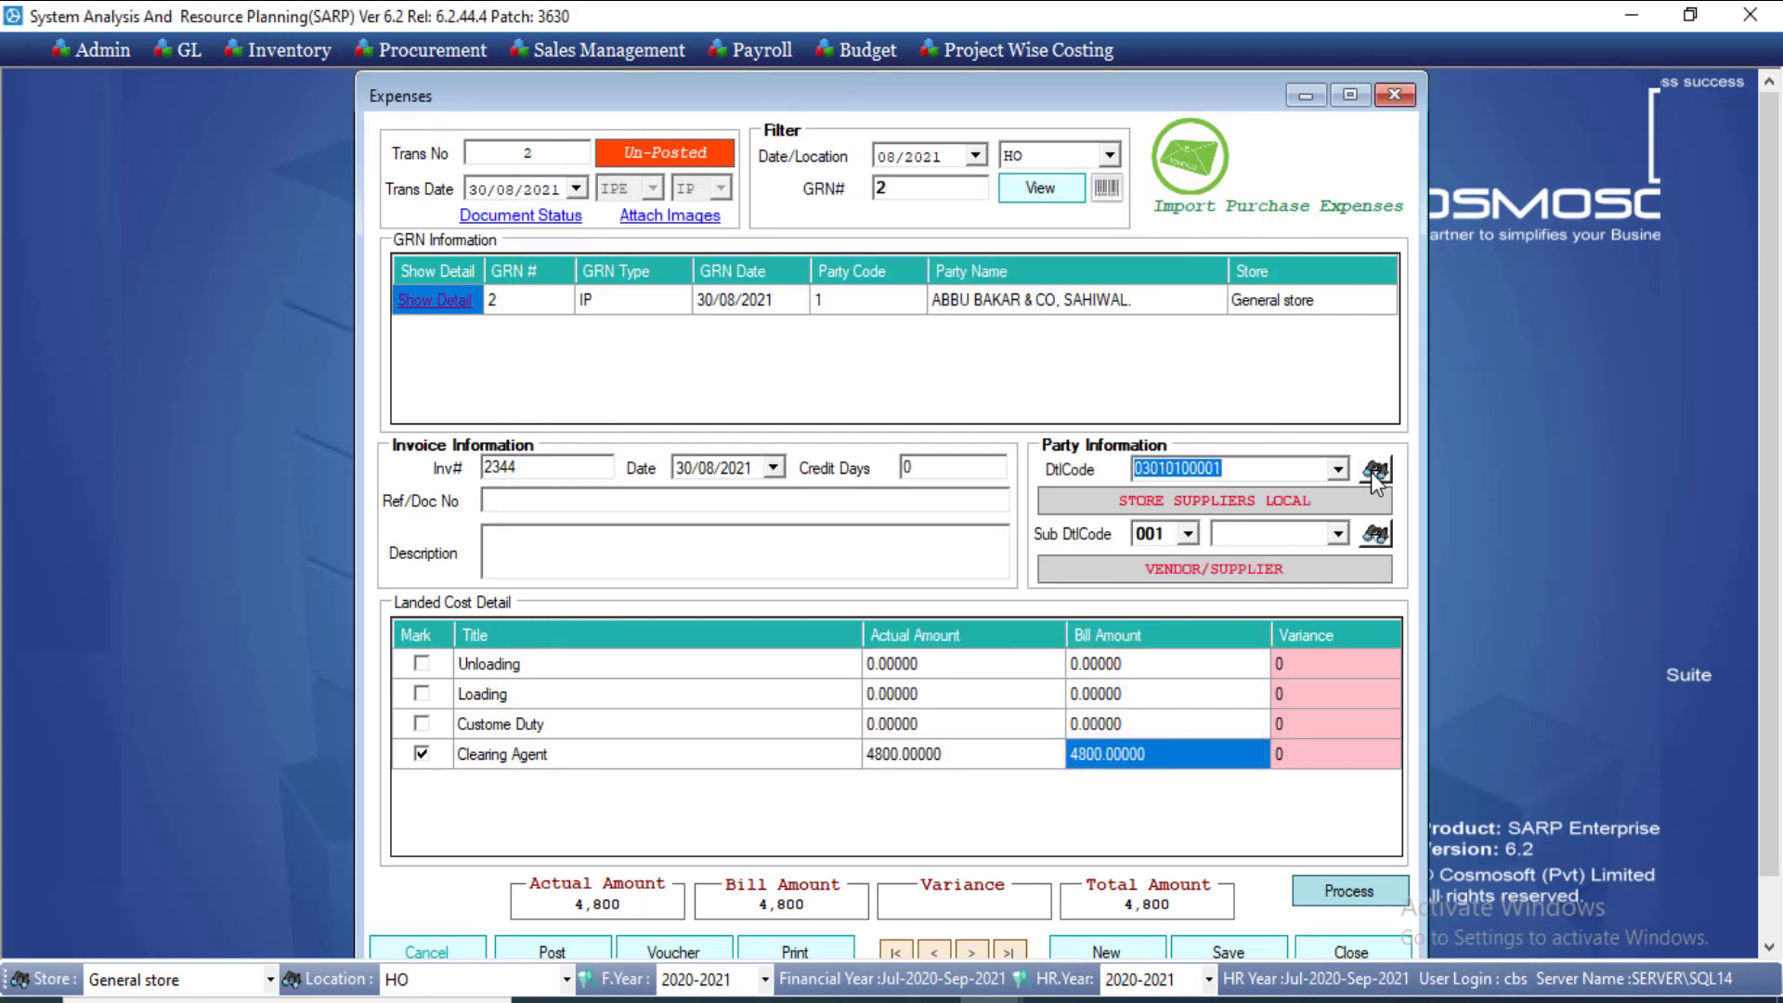
pyautogui.click(1339, 537)
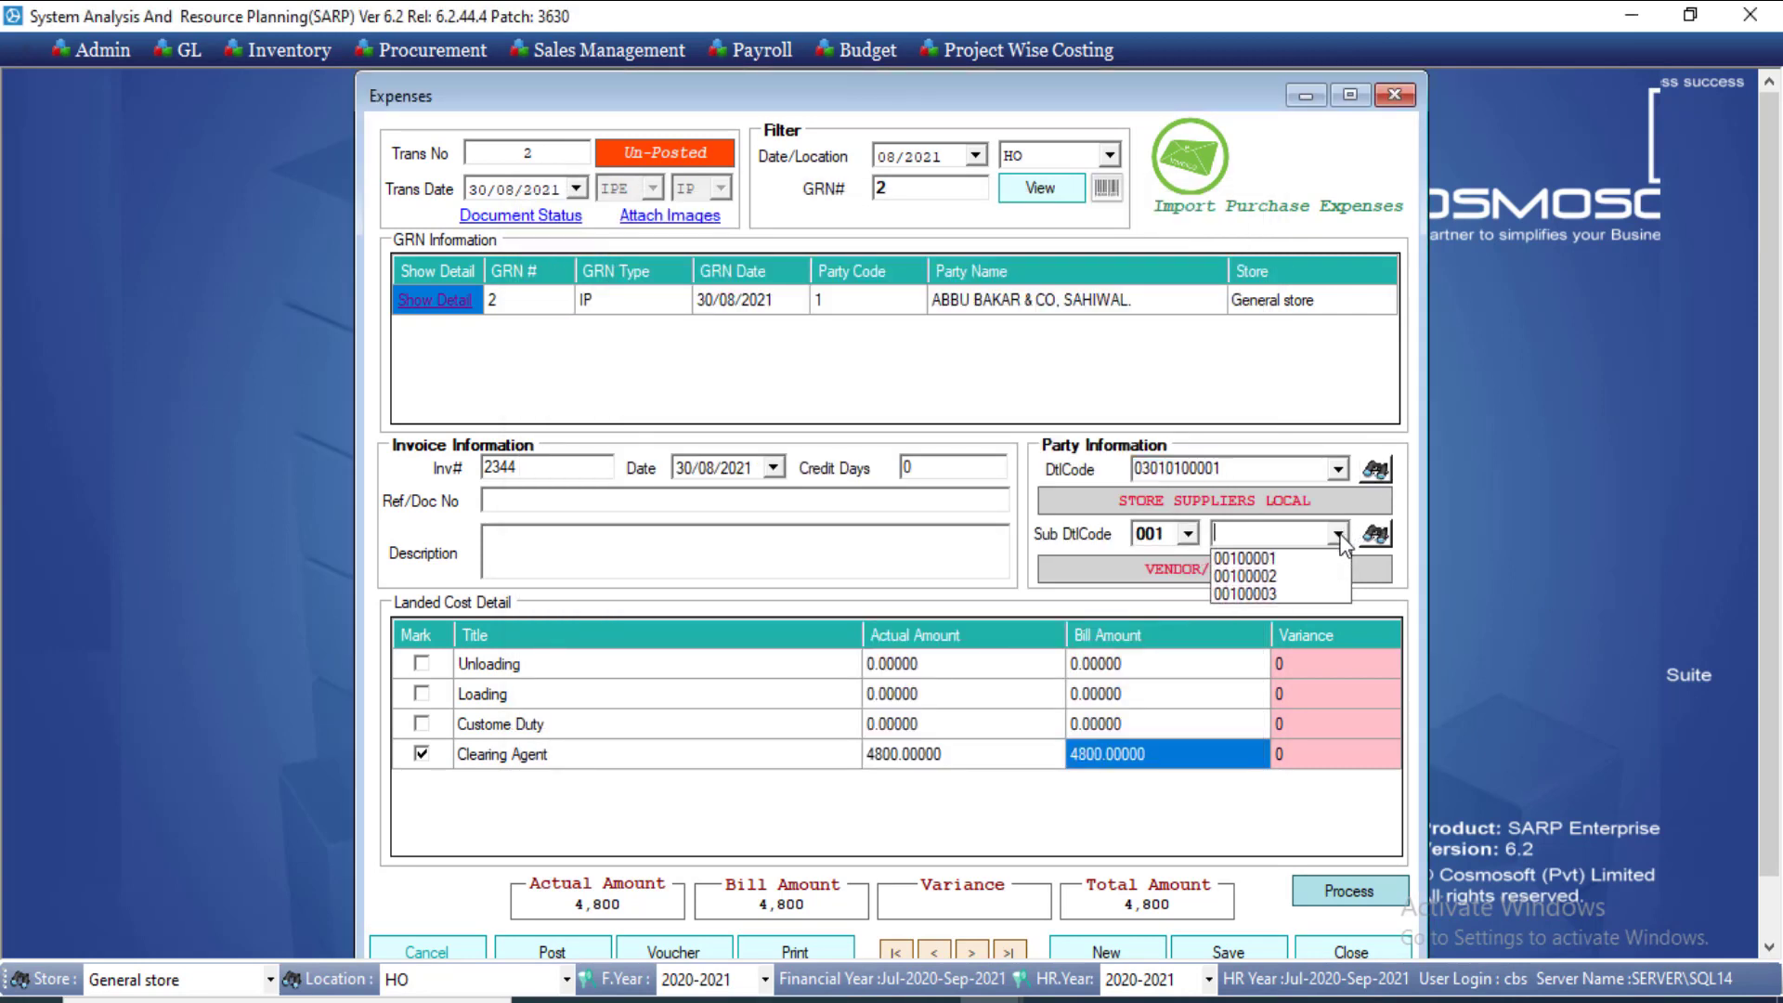
pyautogui.click(1295, 559)
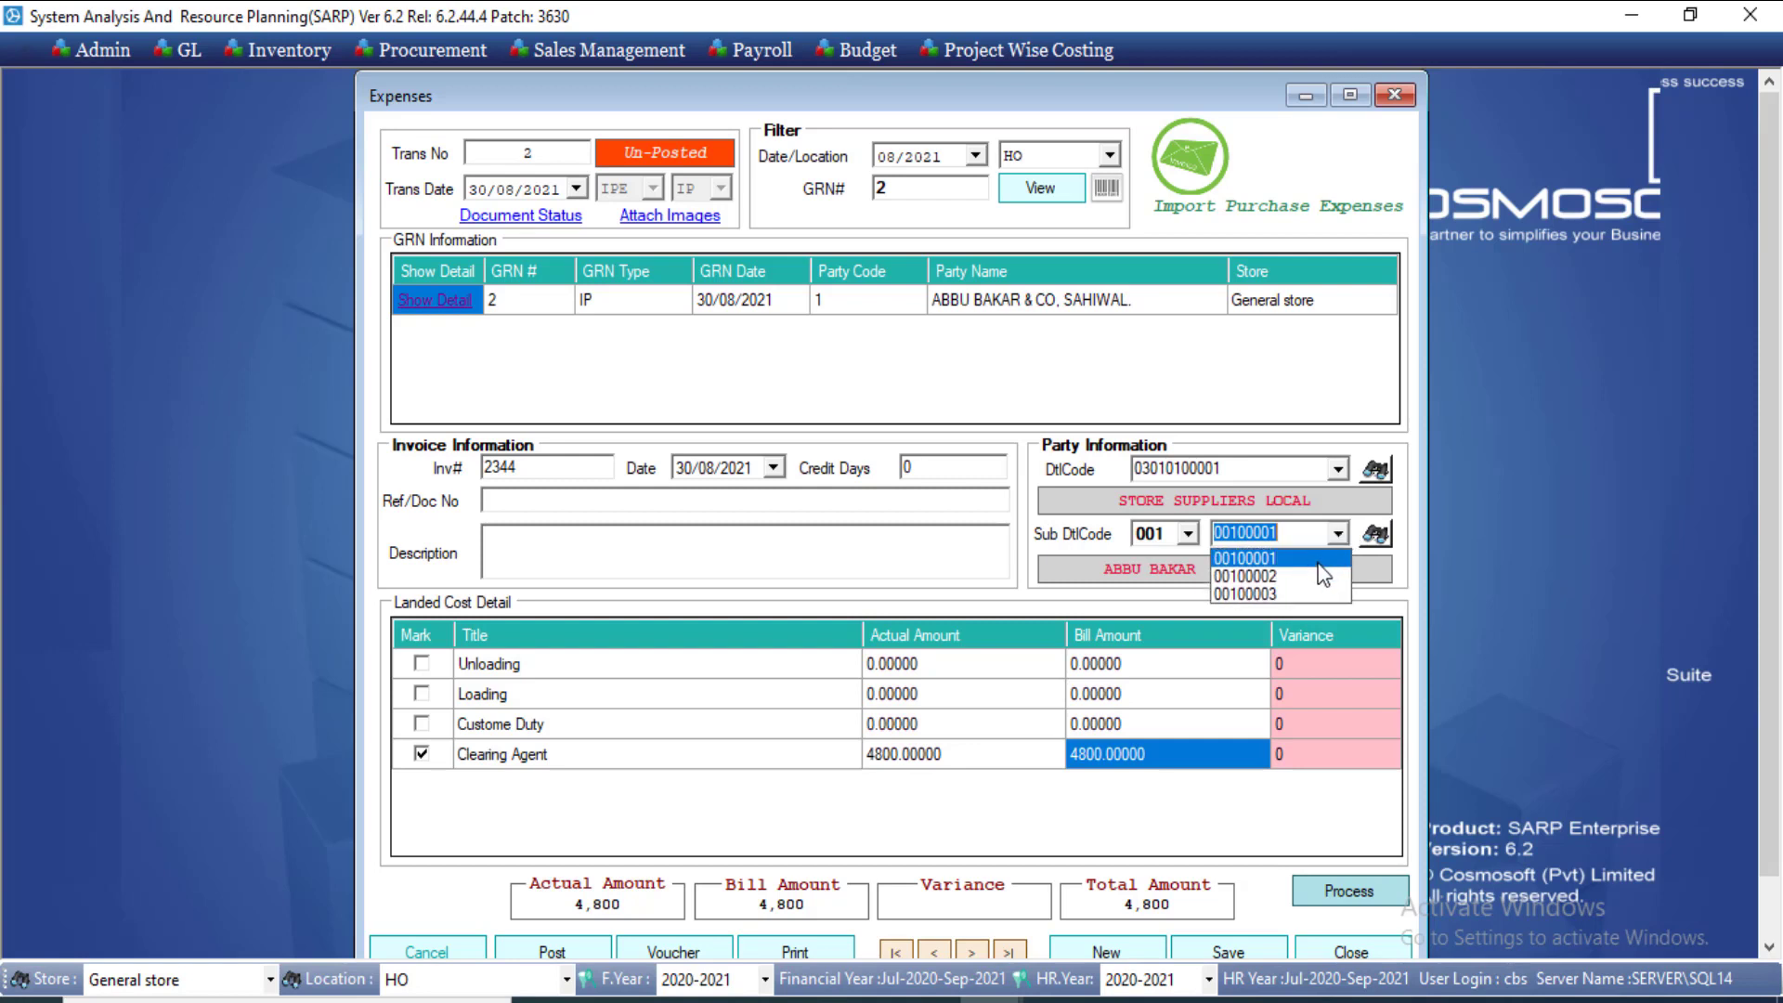
pyautogui.click(1323, 575)
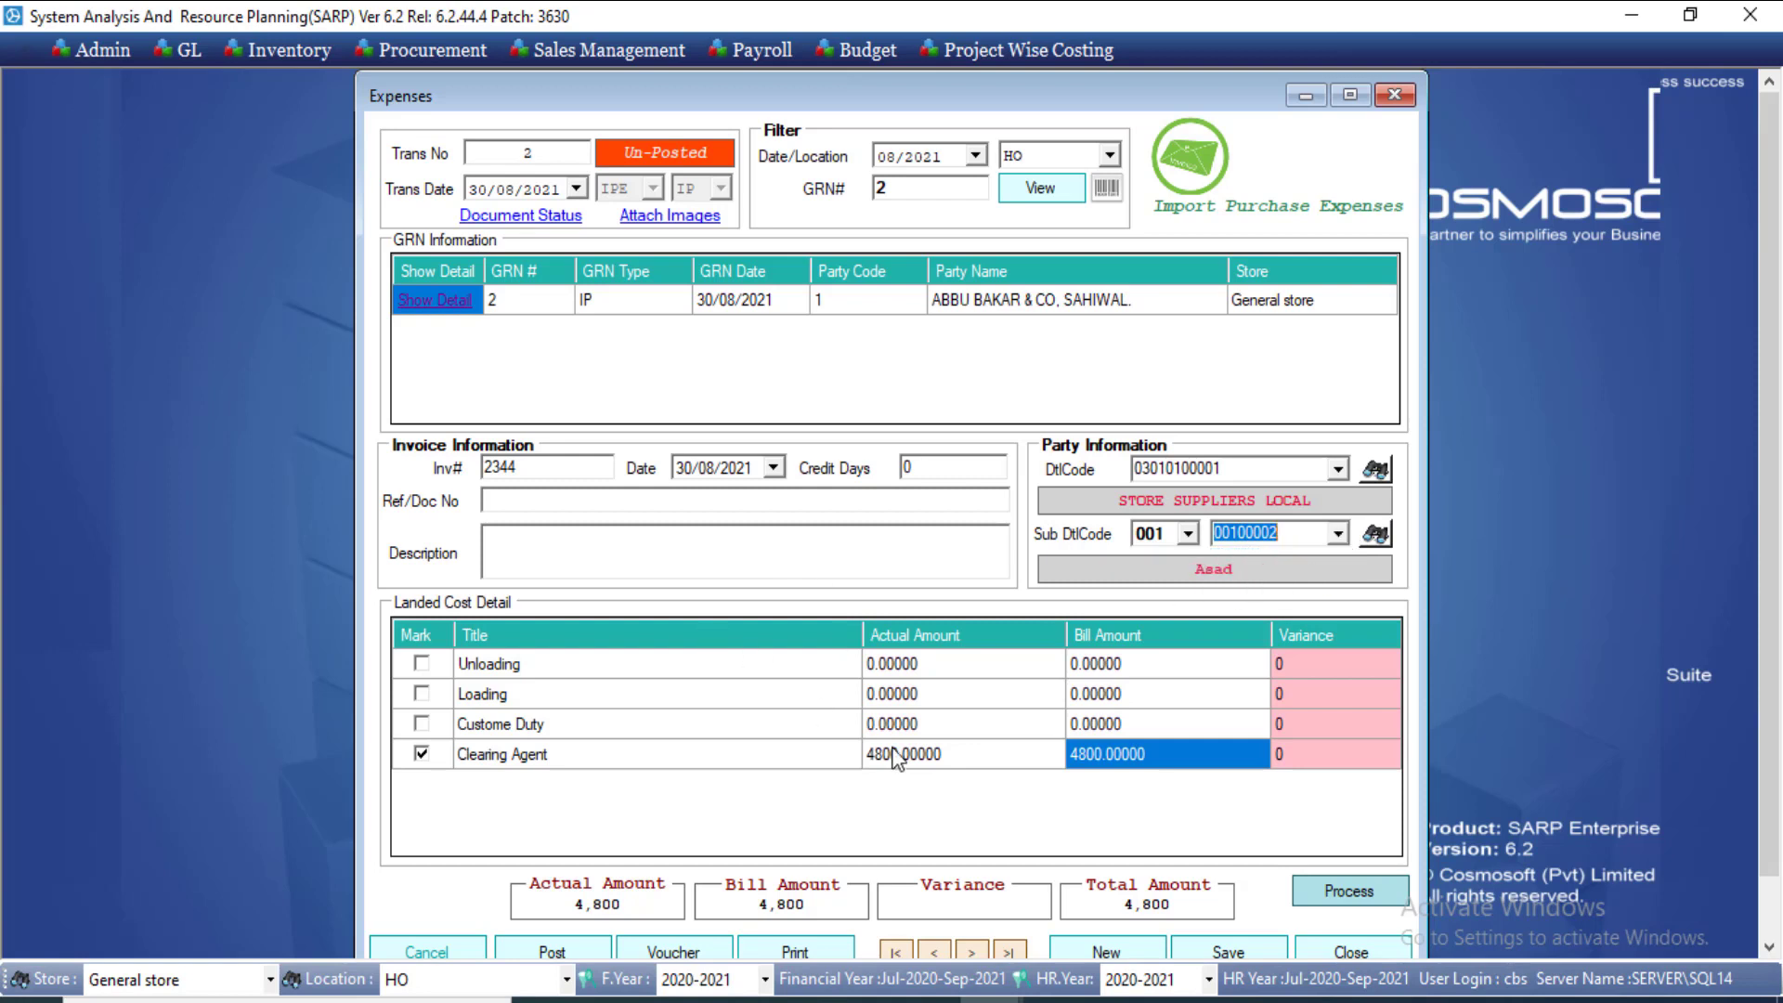
pyautogui.click(636, 537)
pyautogui.write('4545')
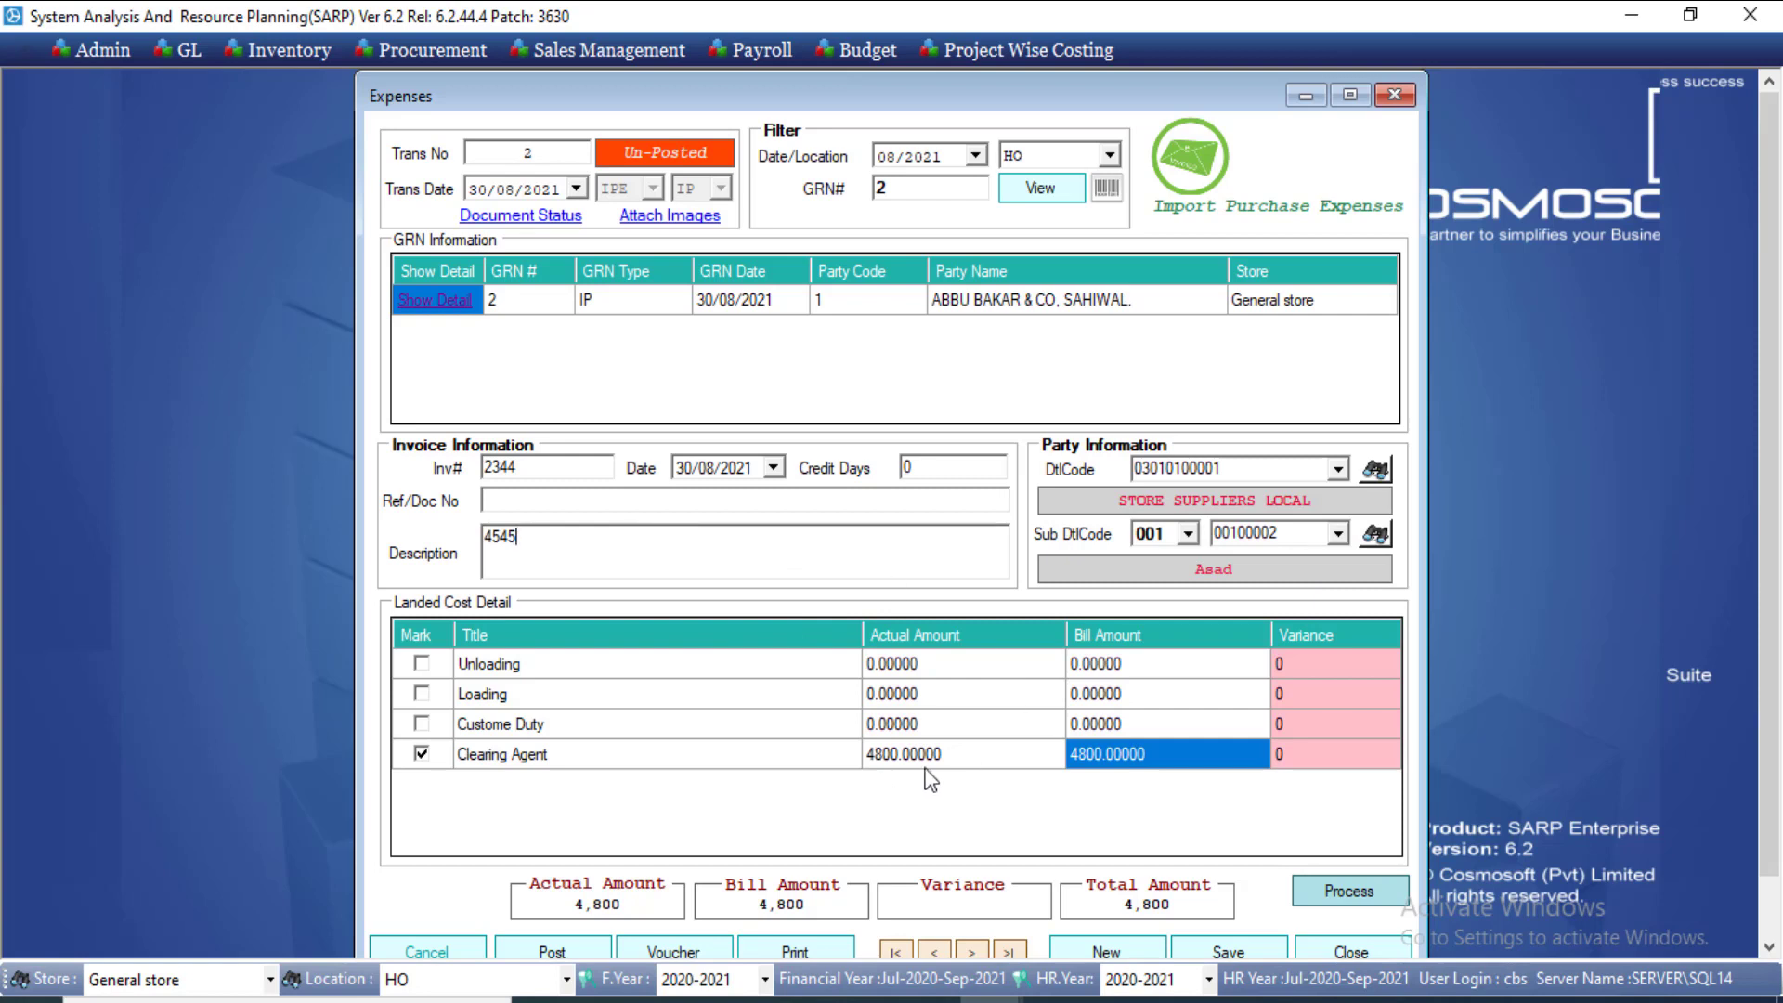
# Step: Save the import purchase expense and preview its landed cost report
pyautogui.click(1246, 954)
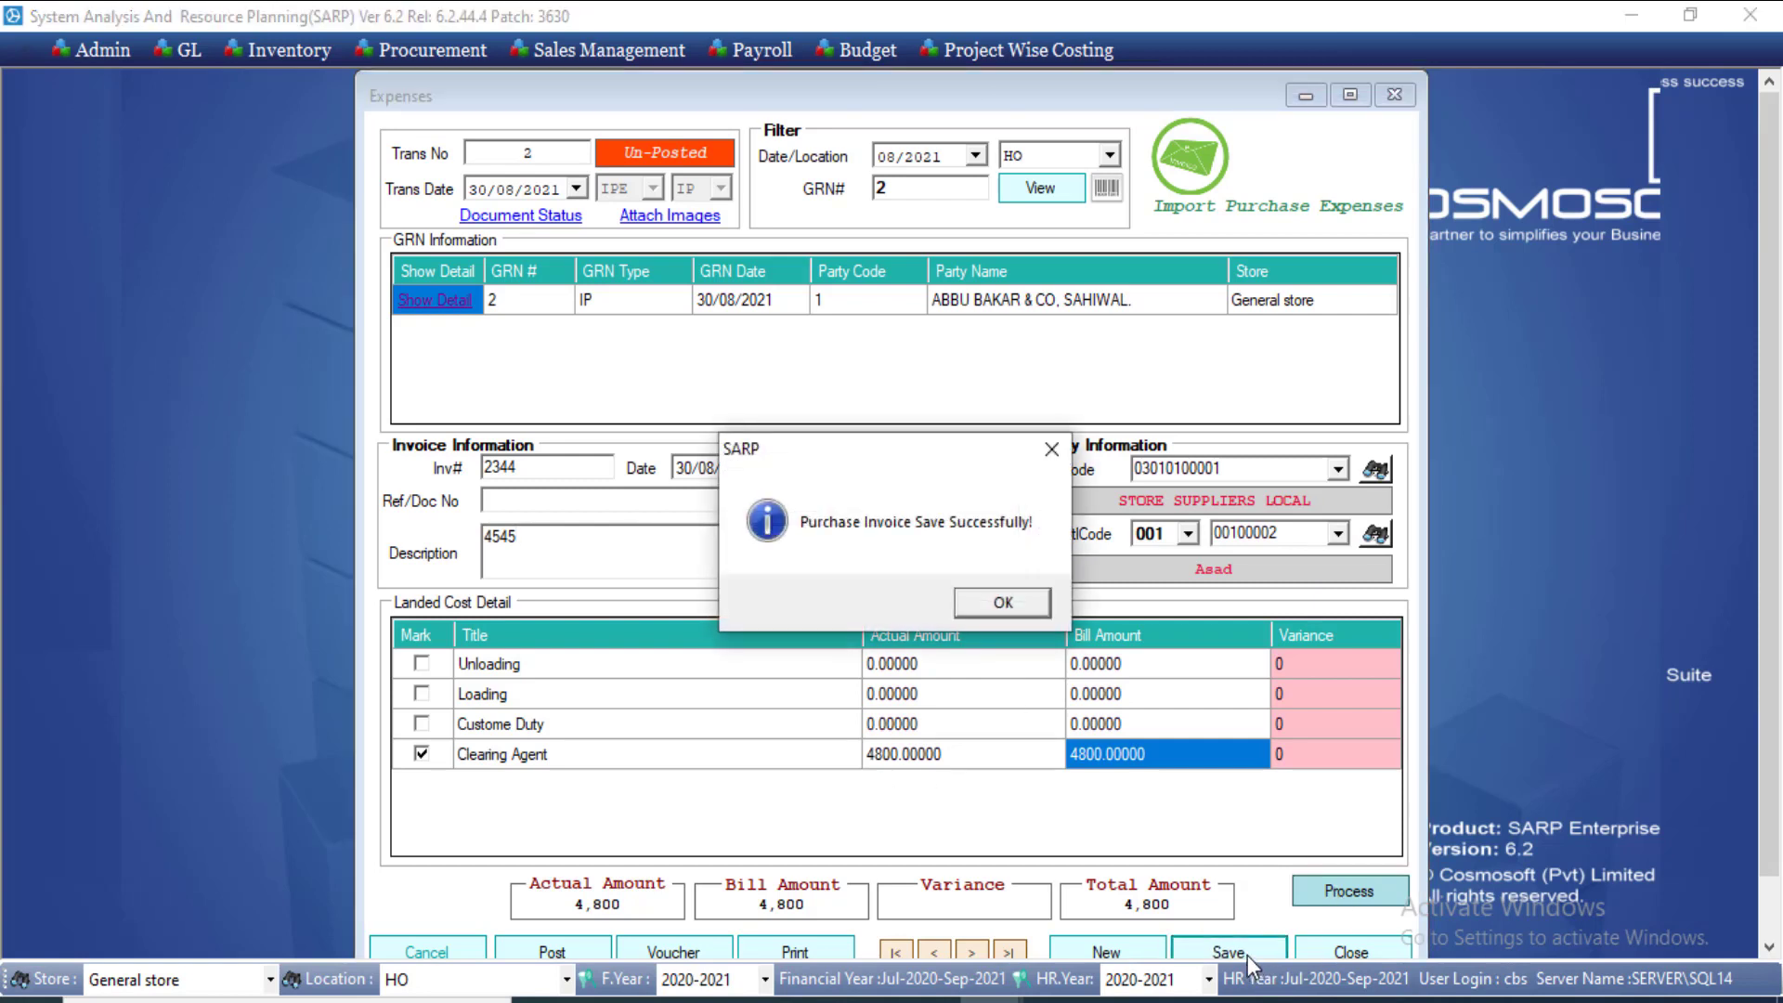
pyautogui.click(1005, 603)
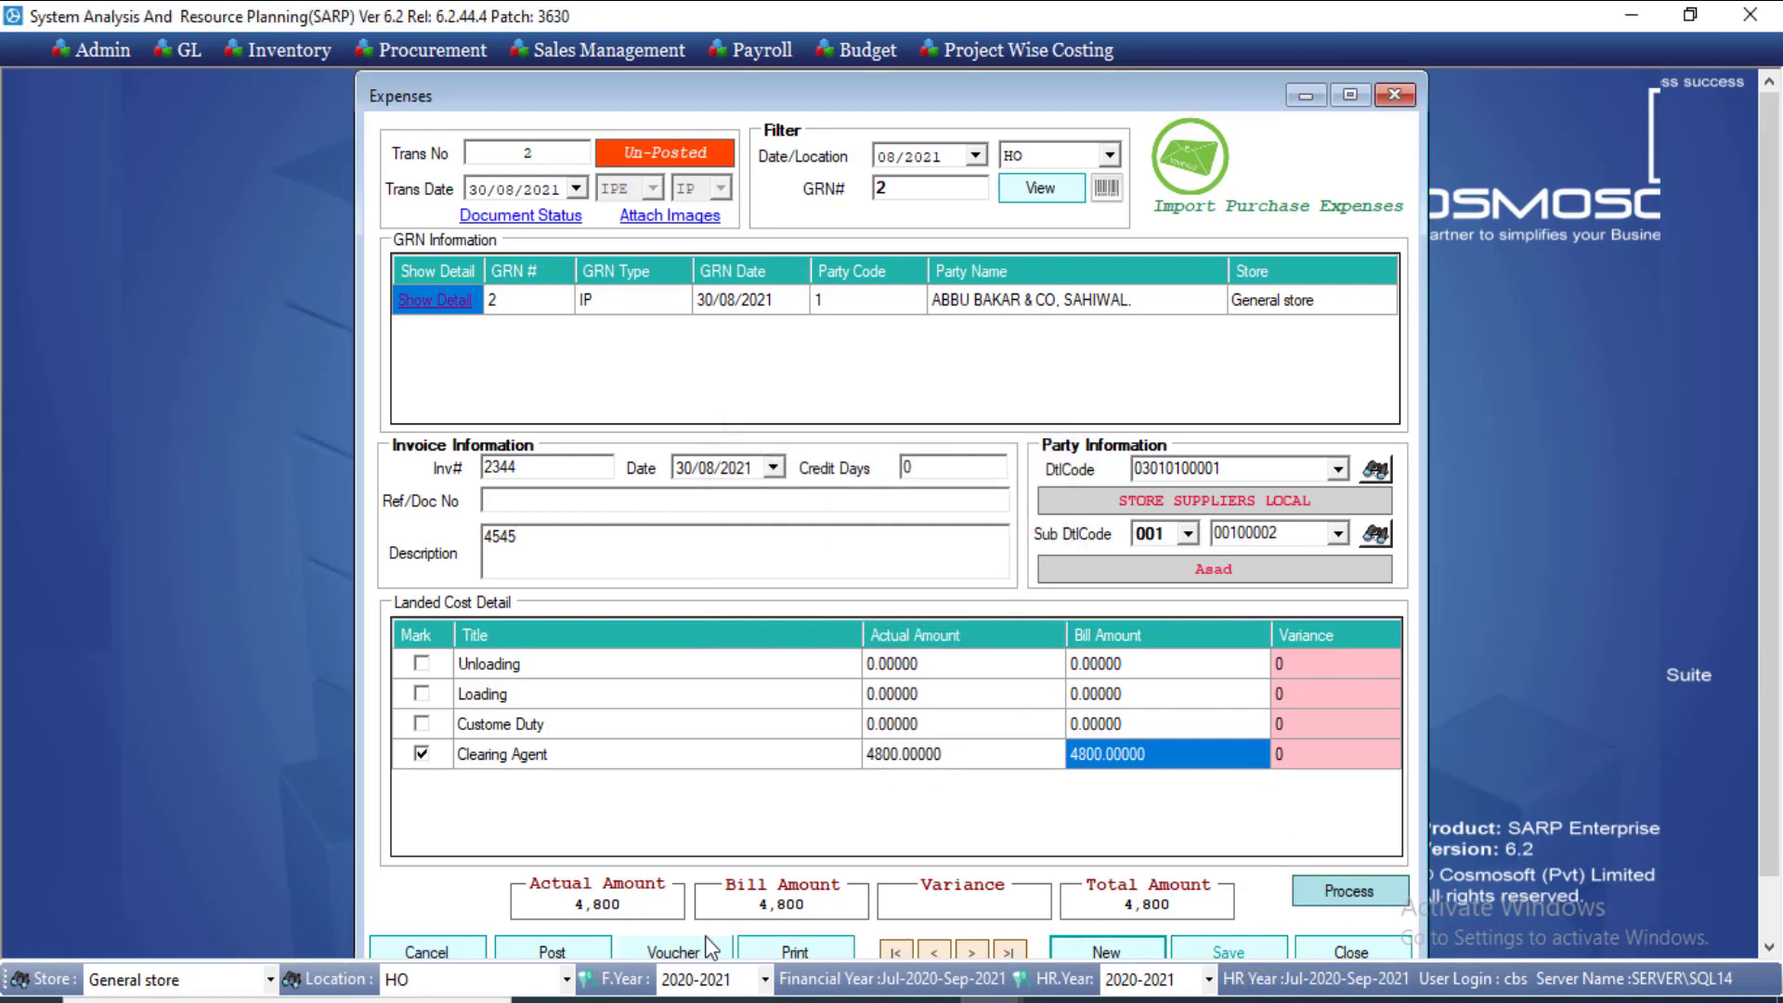
pyautogui.click(783, 957)
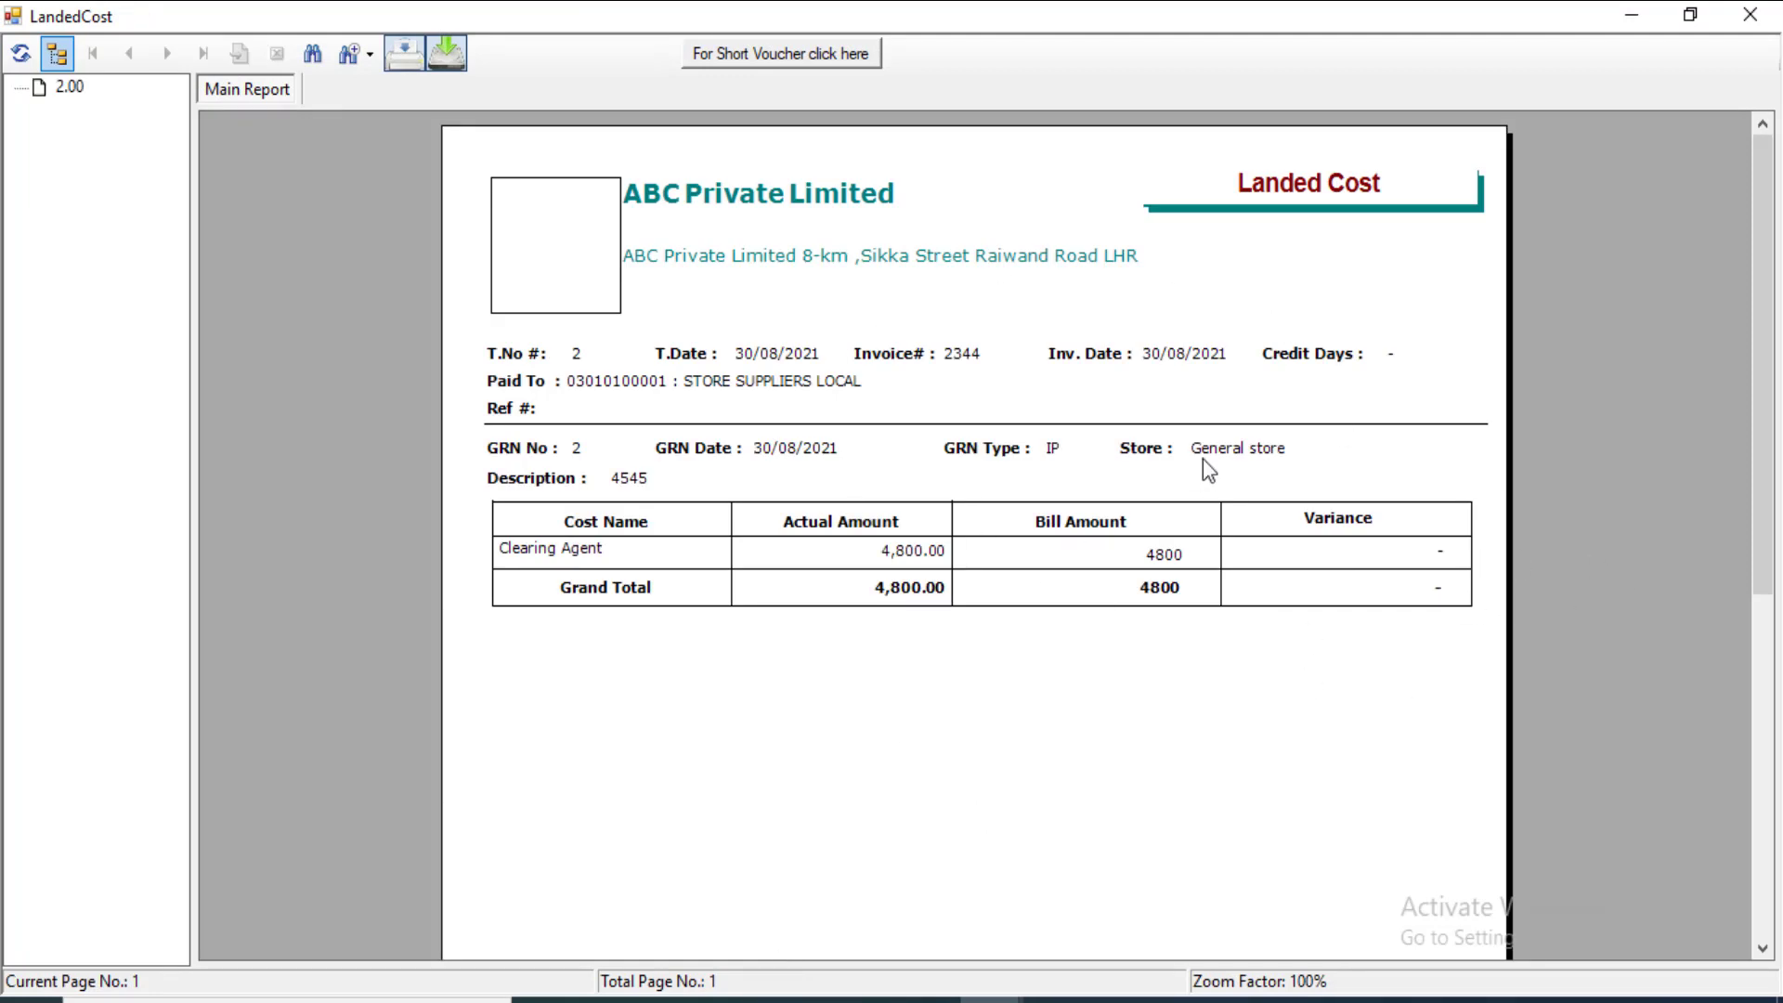
pyautogui.click(1752, 14)
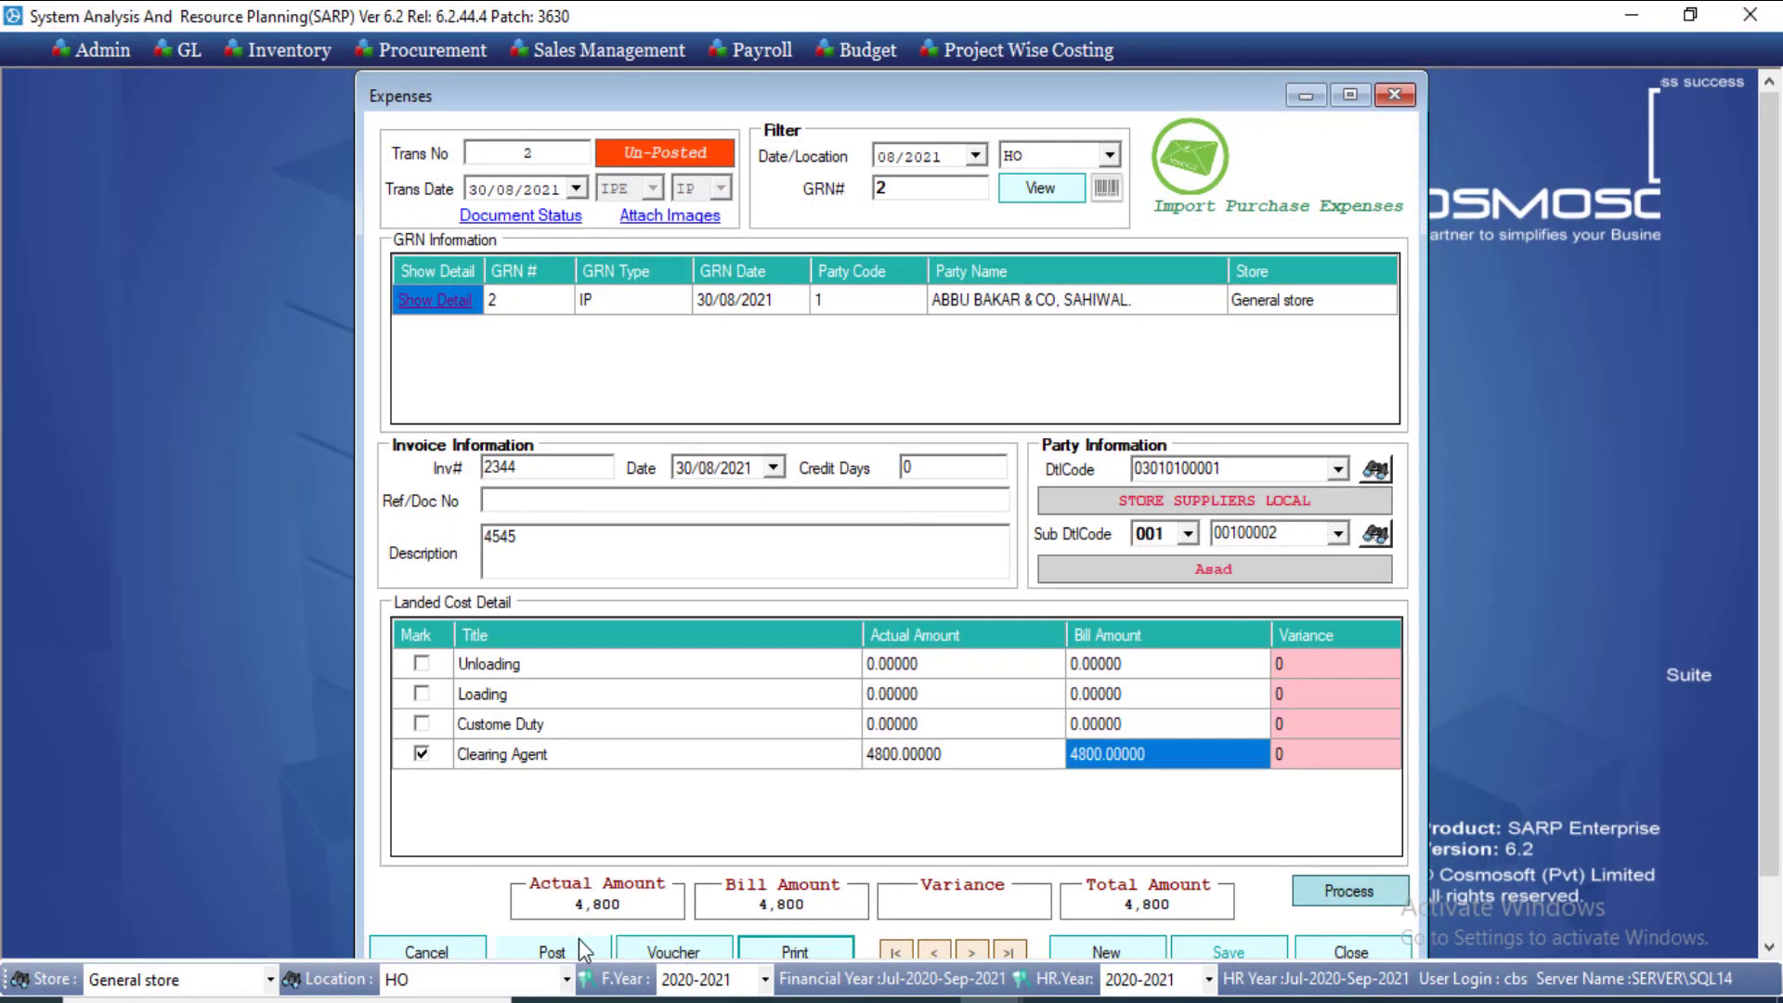
# Step: Post the expense and open its voucher showing 4,800 debit and credit
pyautogui.click(576, 945)
pyautogui.click(882, 587)
pyautogui.click(996, 604)
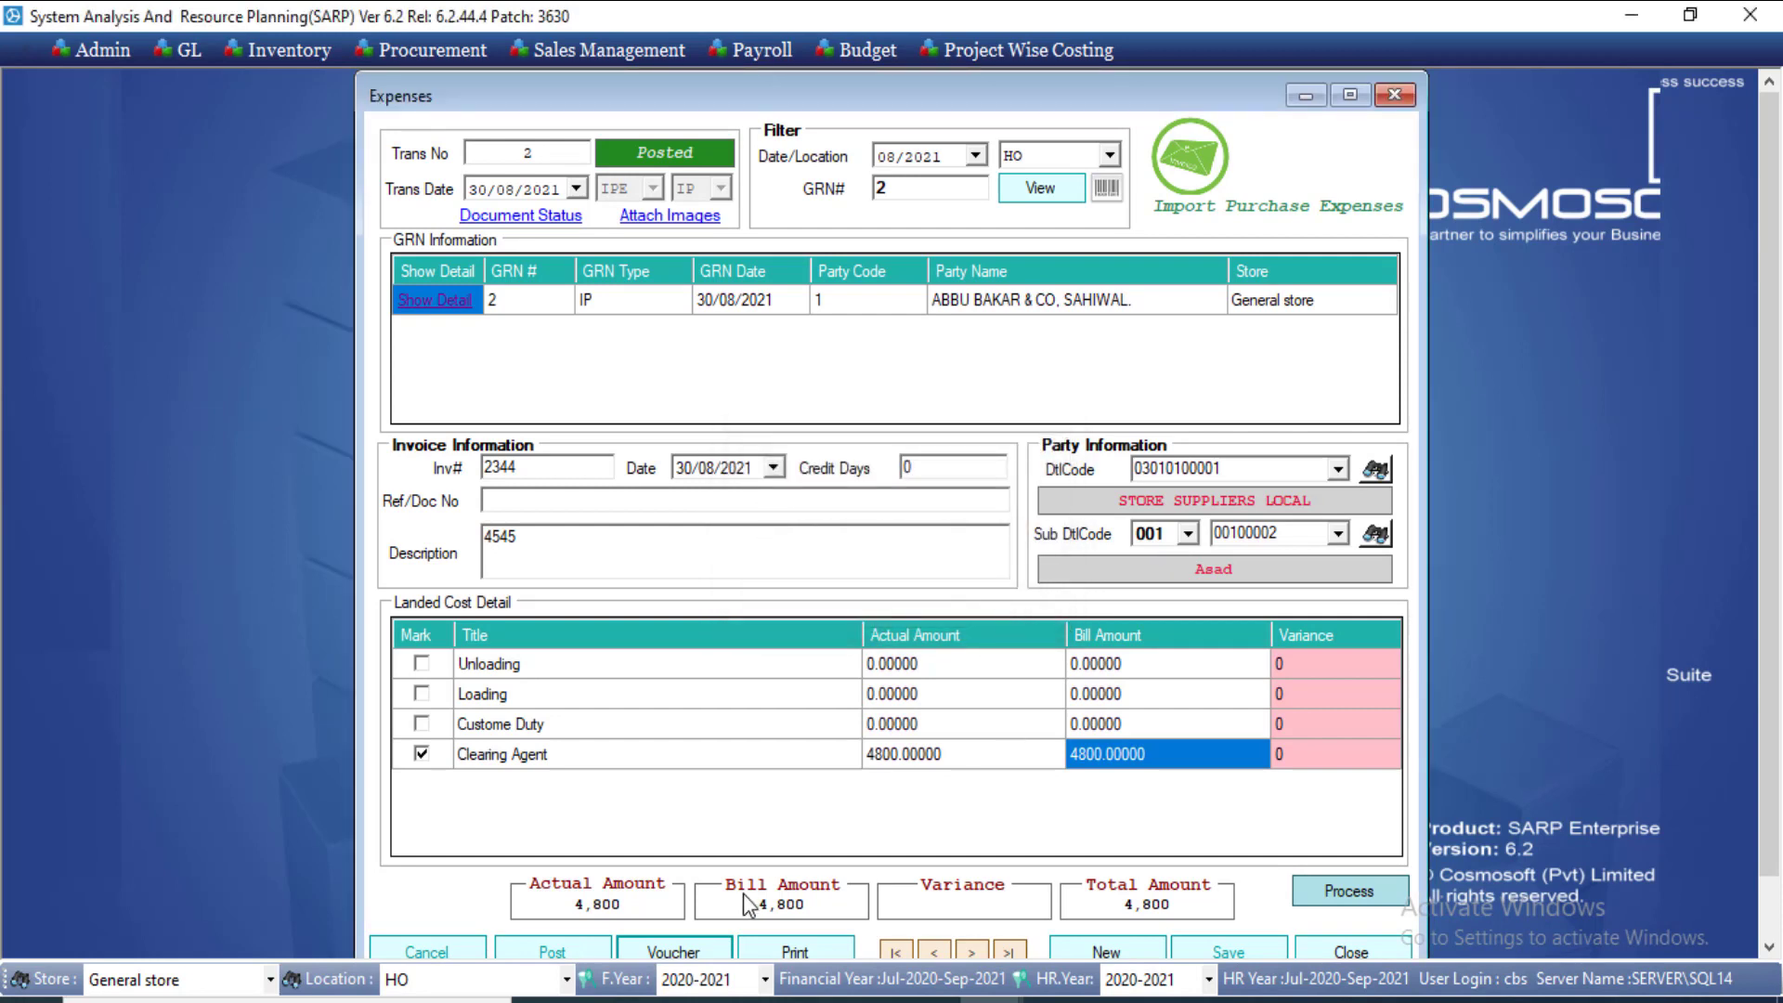
pyautogui.click(693, 951)
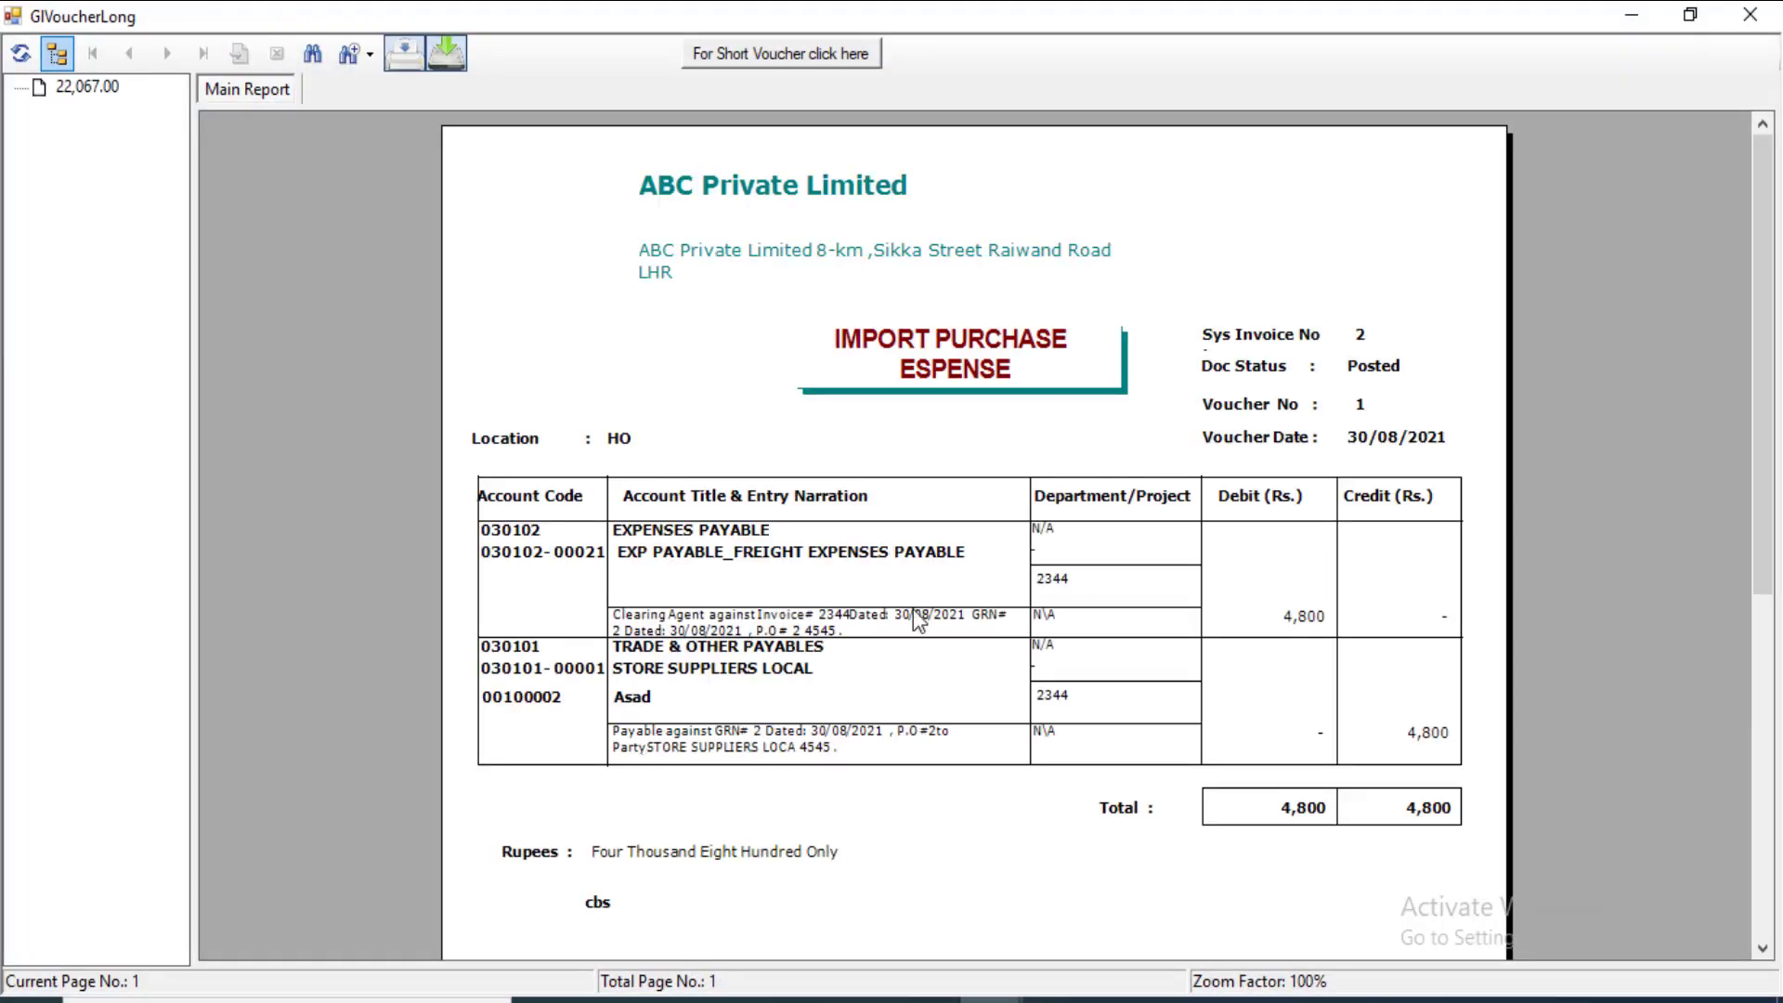
# Step: Close the GlVoucherLong voucher and open a new GL > Payment > Invoice Payment form
pyautogui.click(1295, 605)
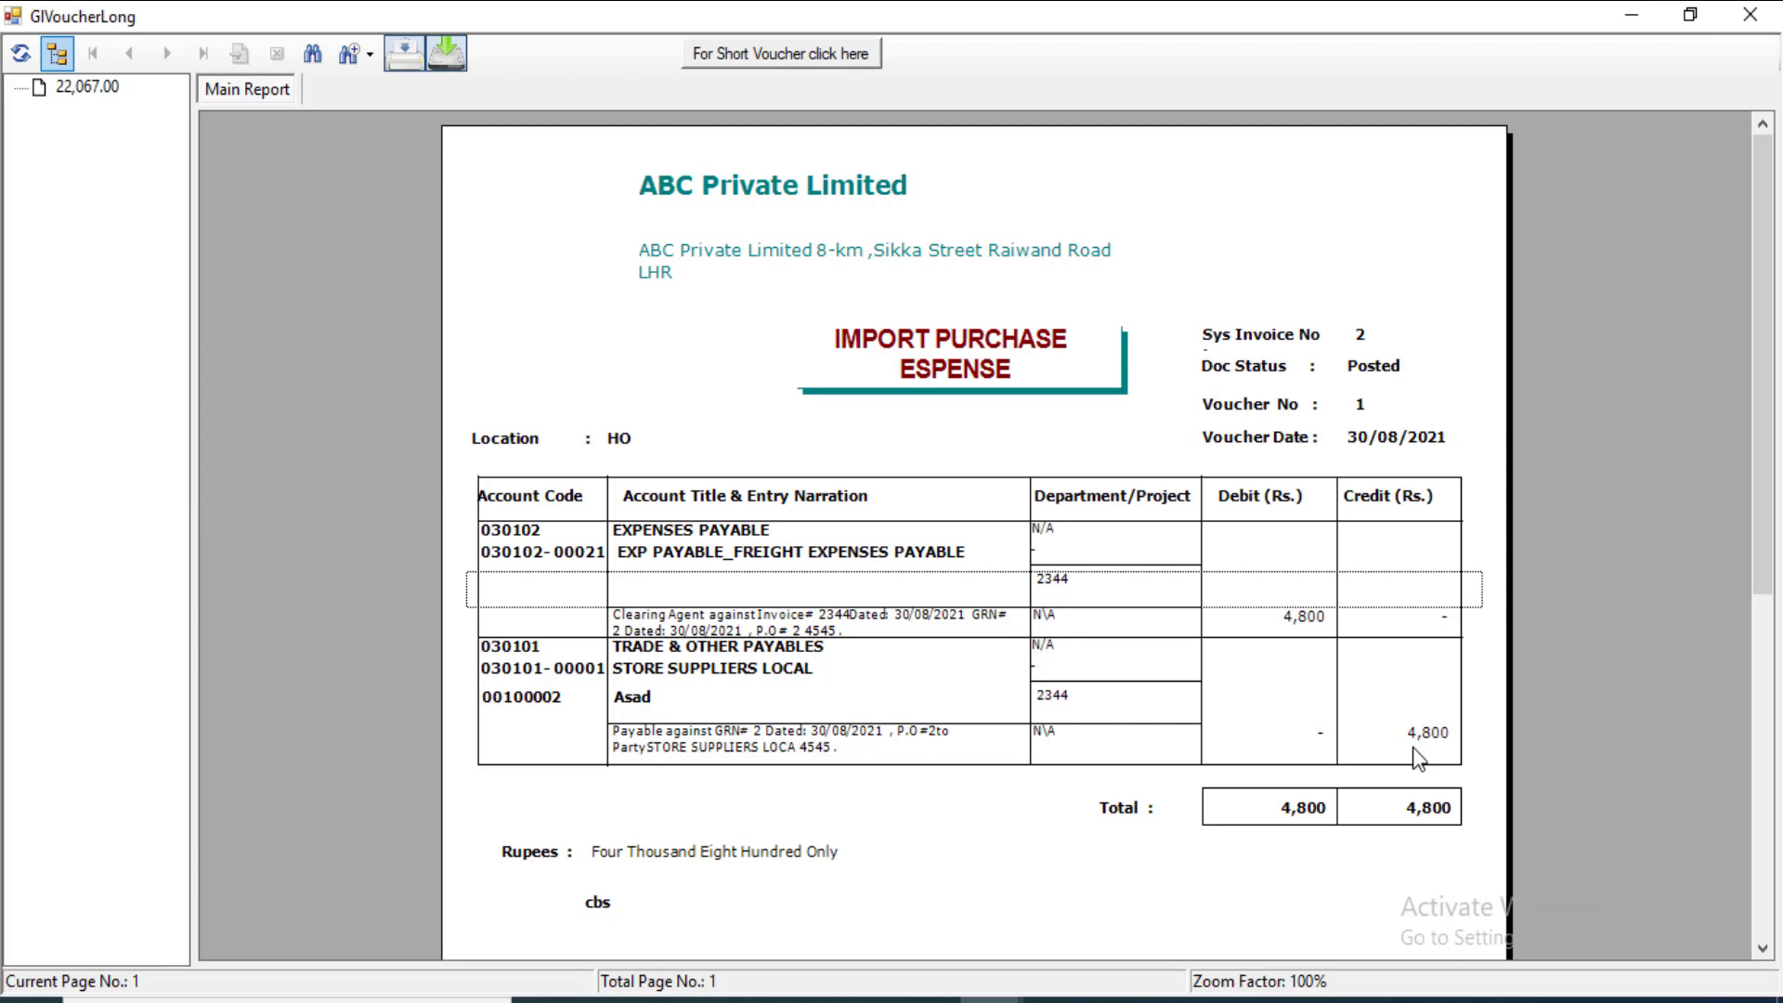
pyautogui.click(1757, 19)
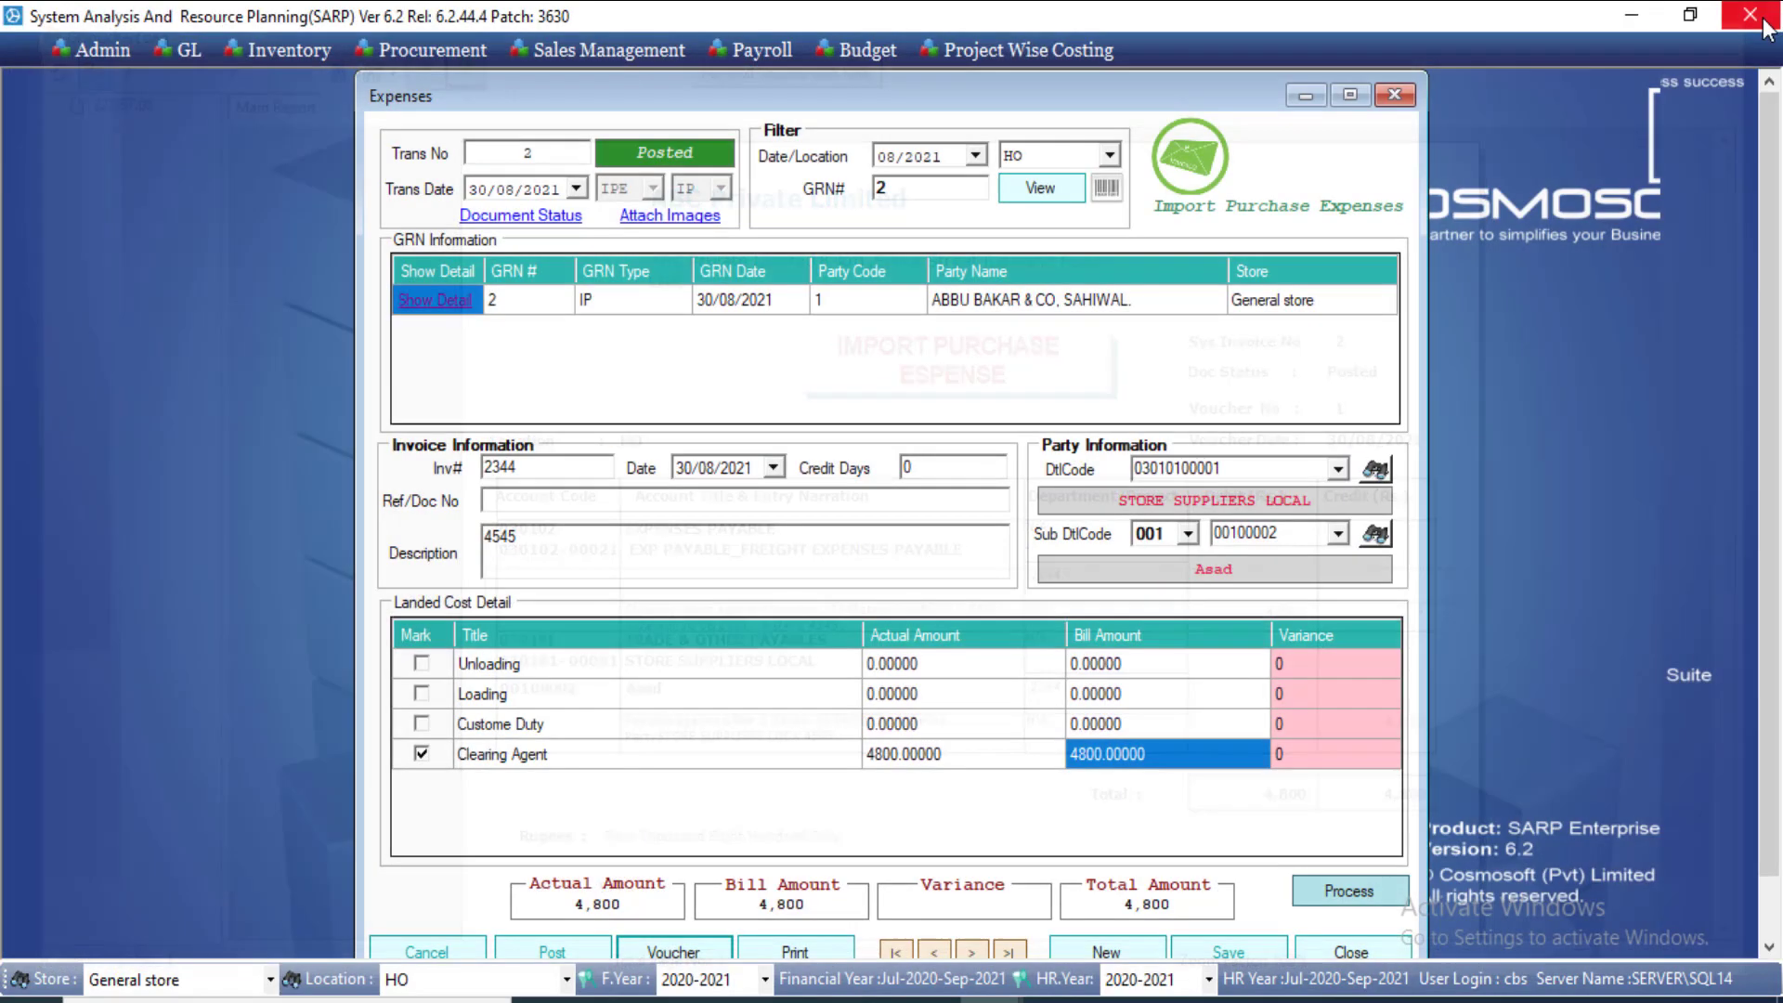
pyautogui.click(191, 49)
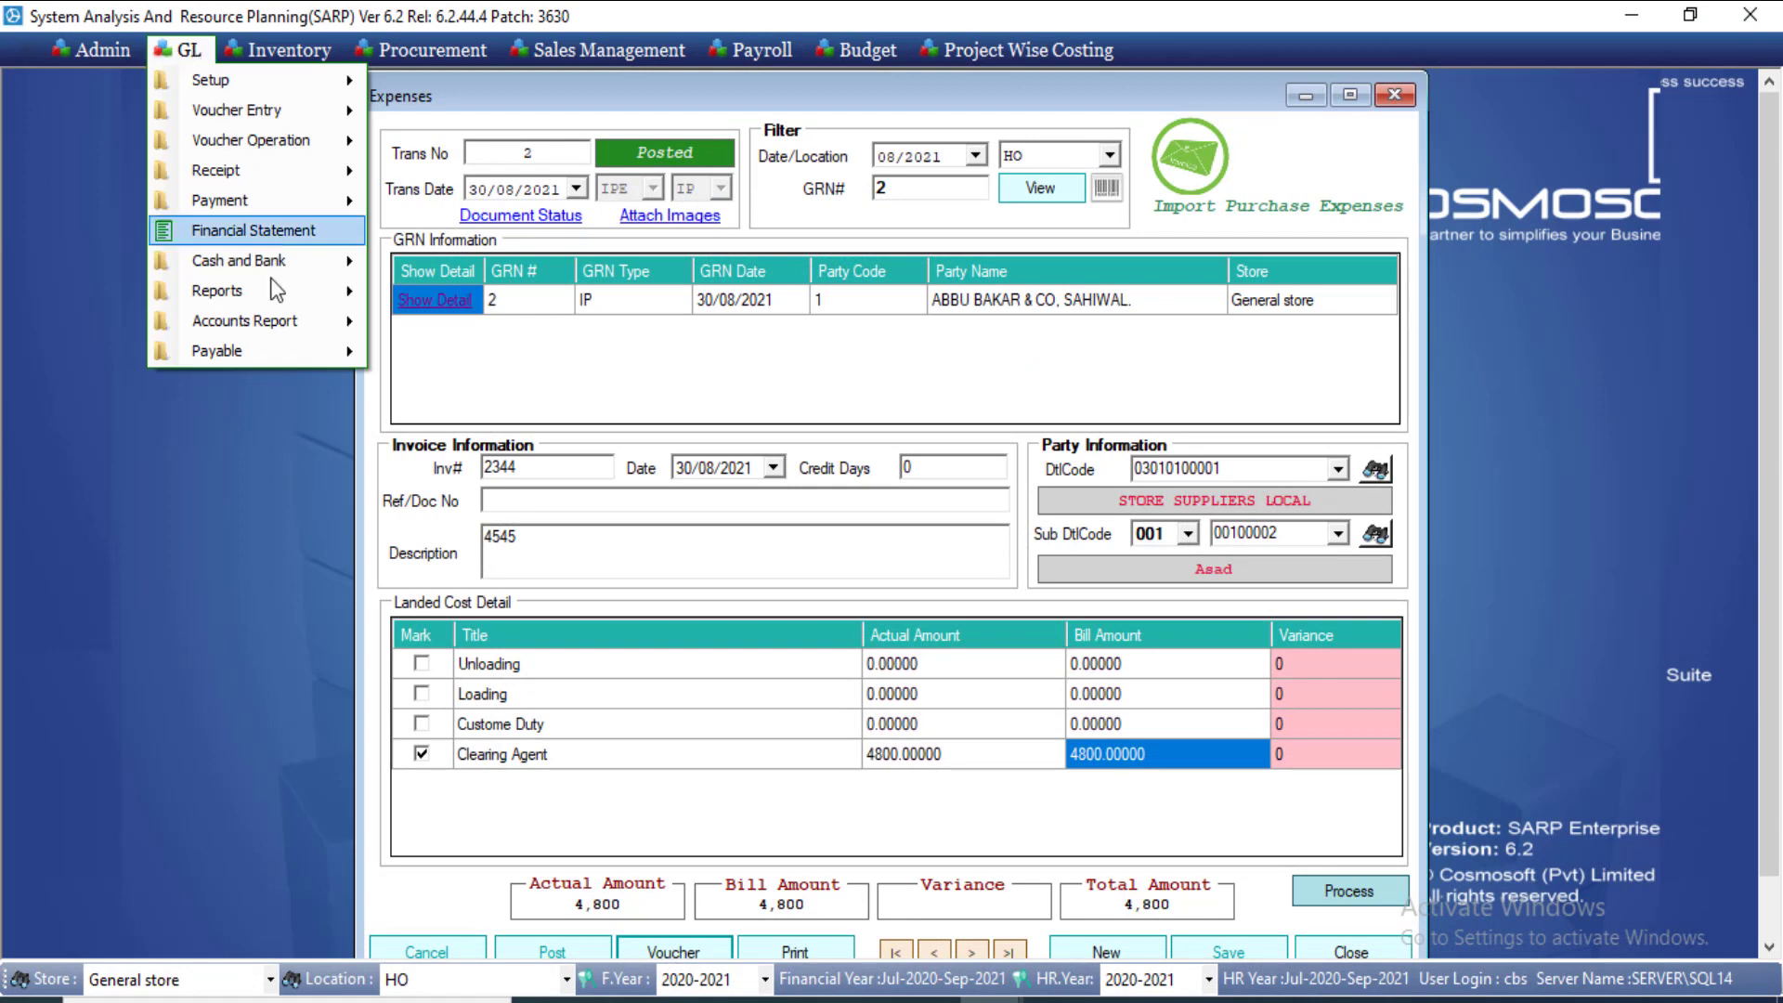
pyautogui.moveTo(286, 209)
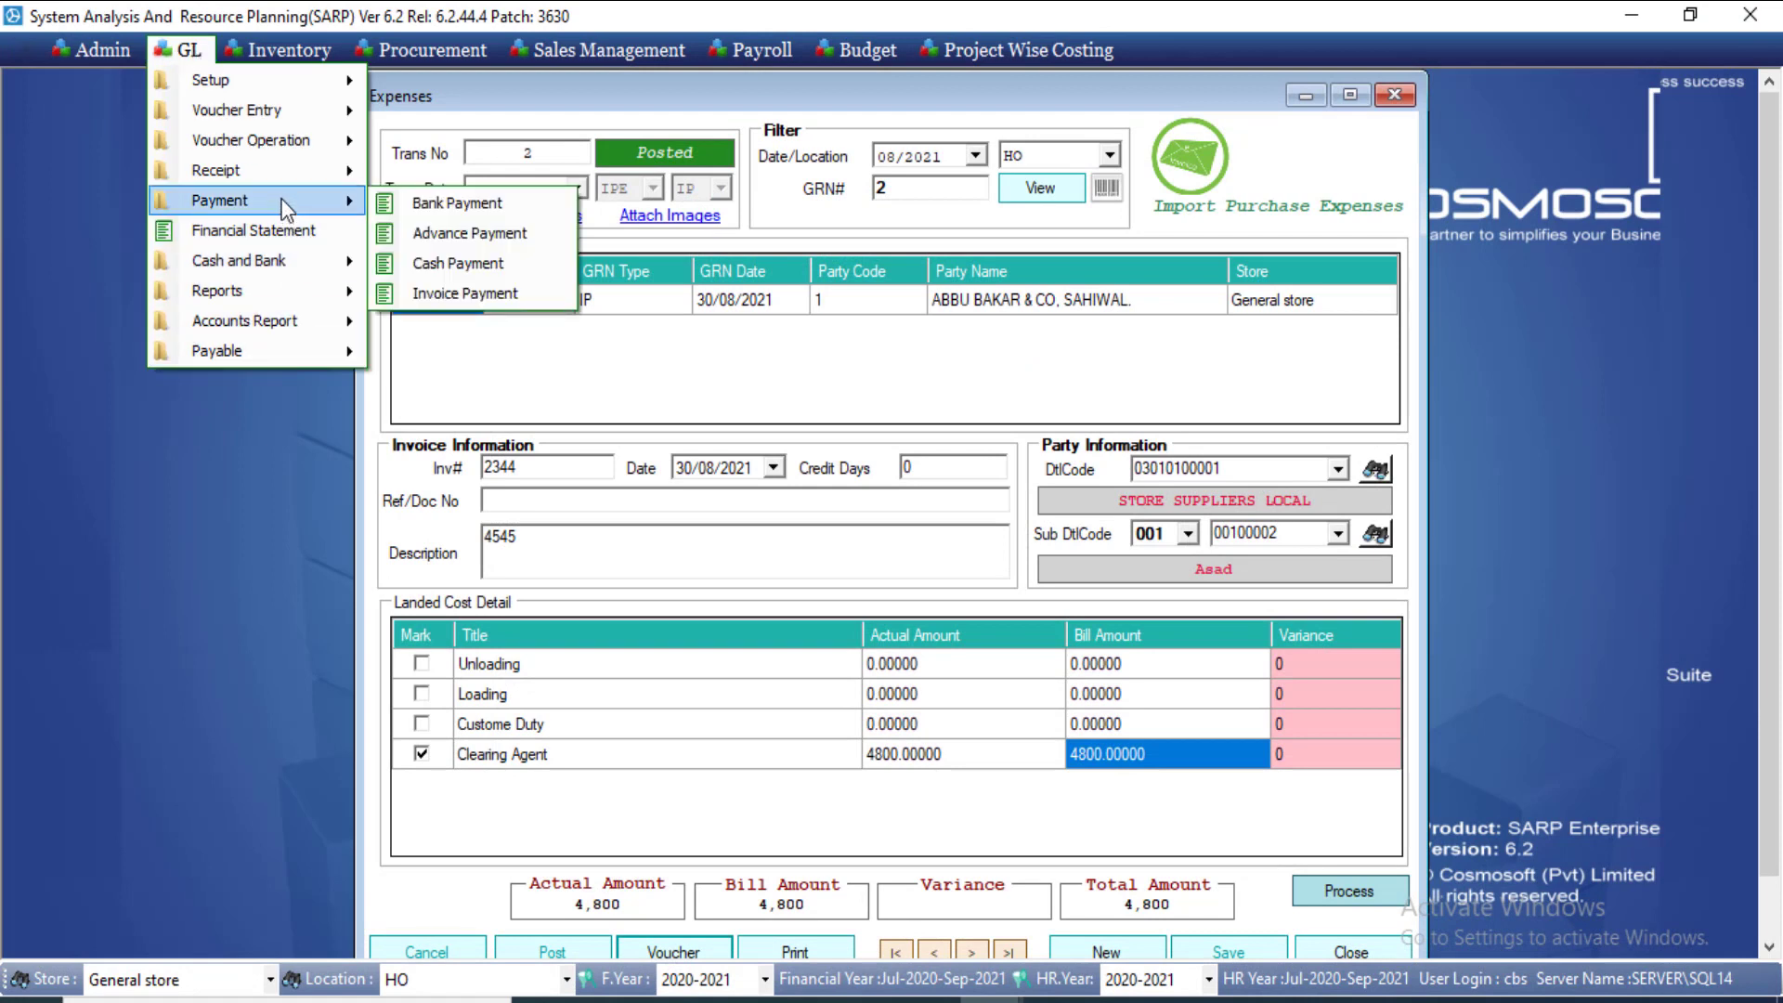
pyautogui.click(441, 295)
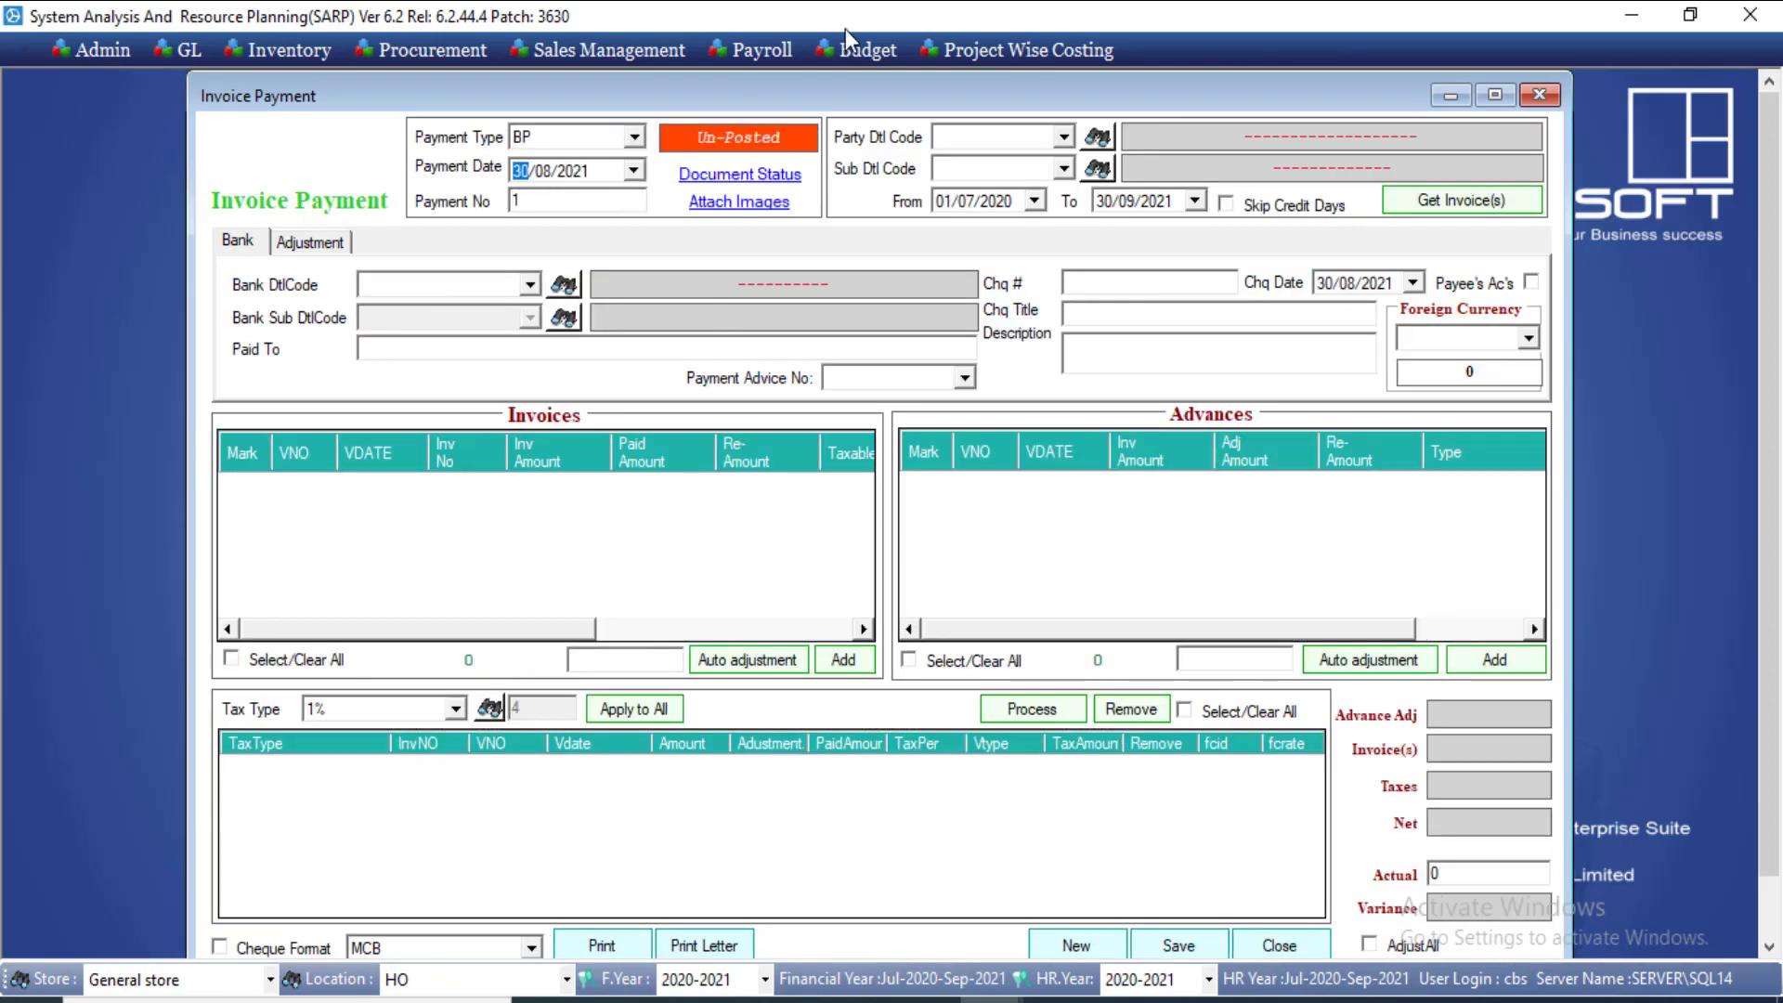
pyautogui.click(1063, 136)
pyautogui.click(1040, 162)
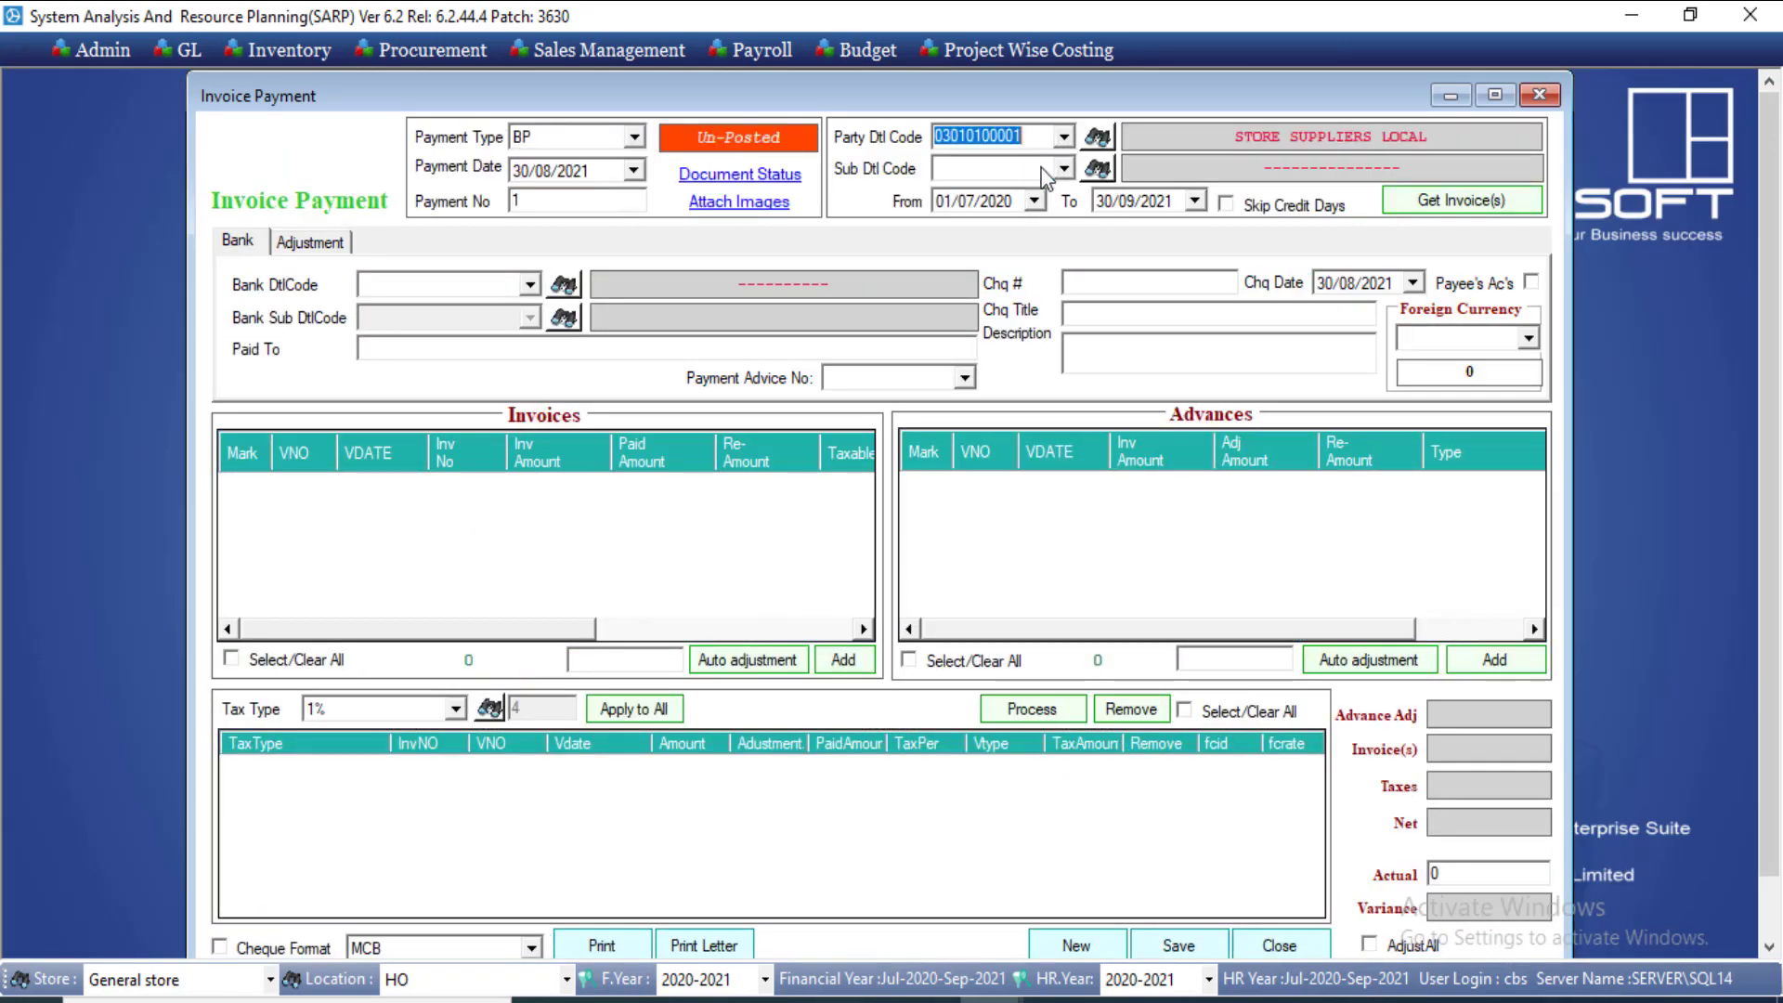
pyautogui.click(1063, 169)
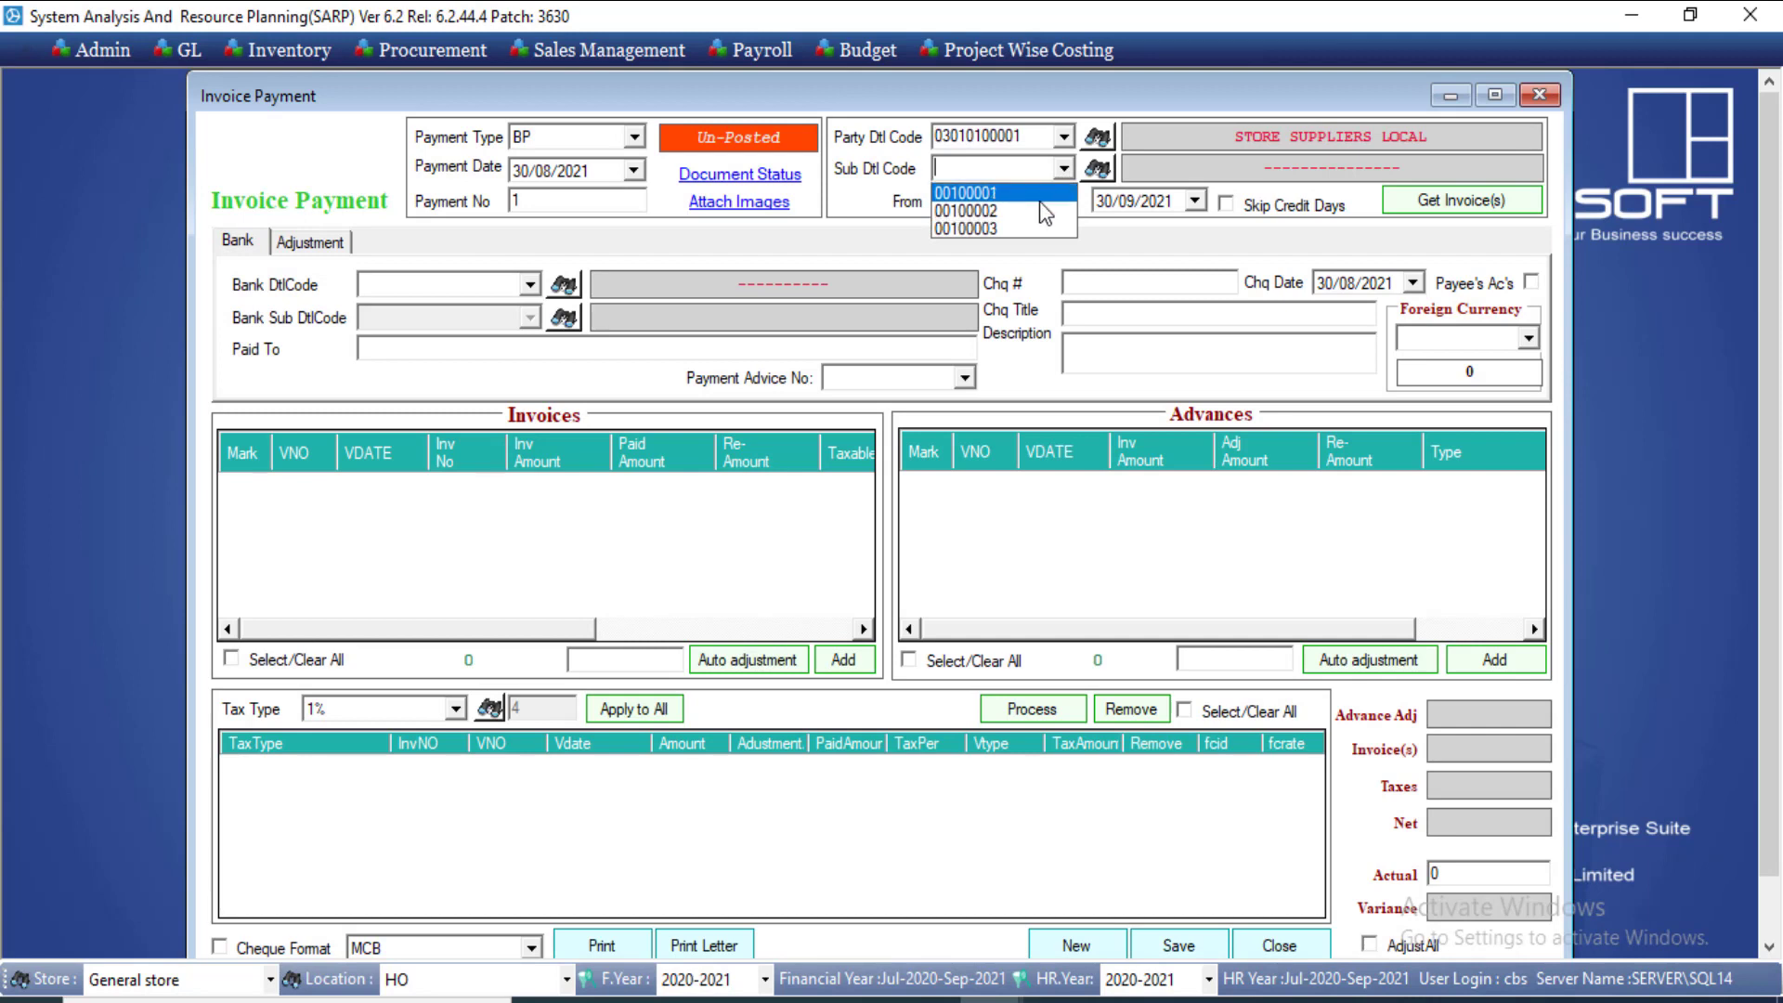
pyautogui.click(1042, 212)
pyautogui.click(1390, 206)
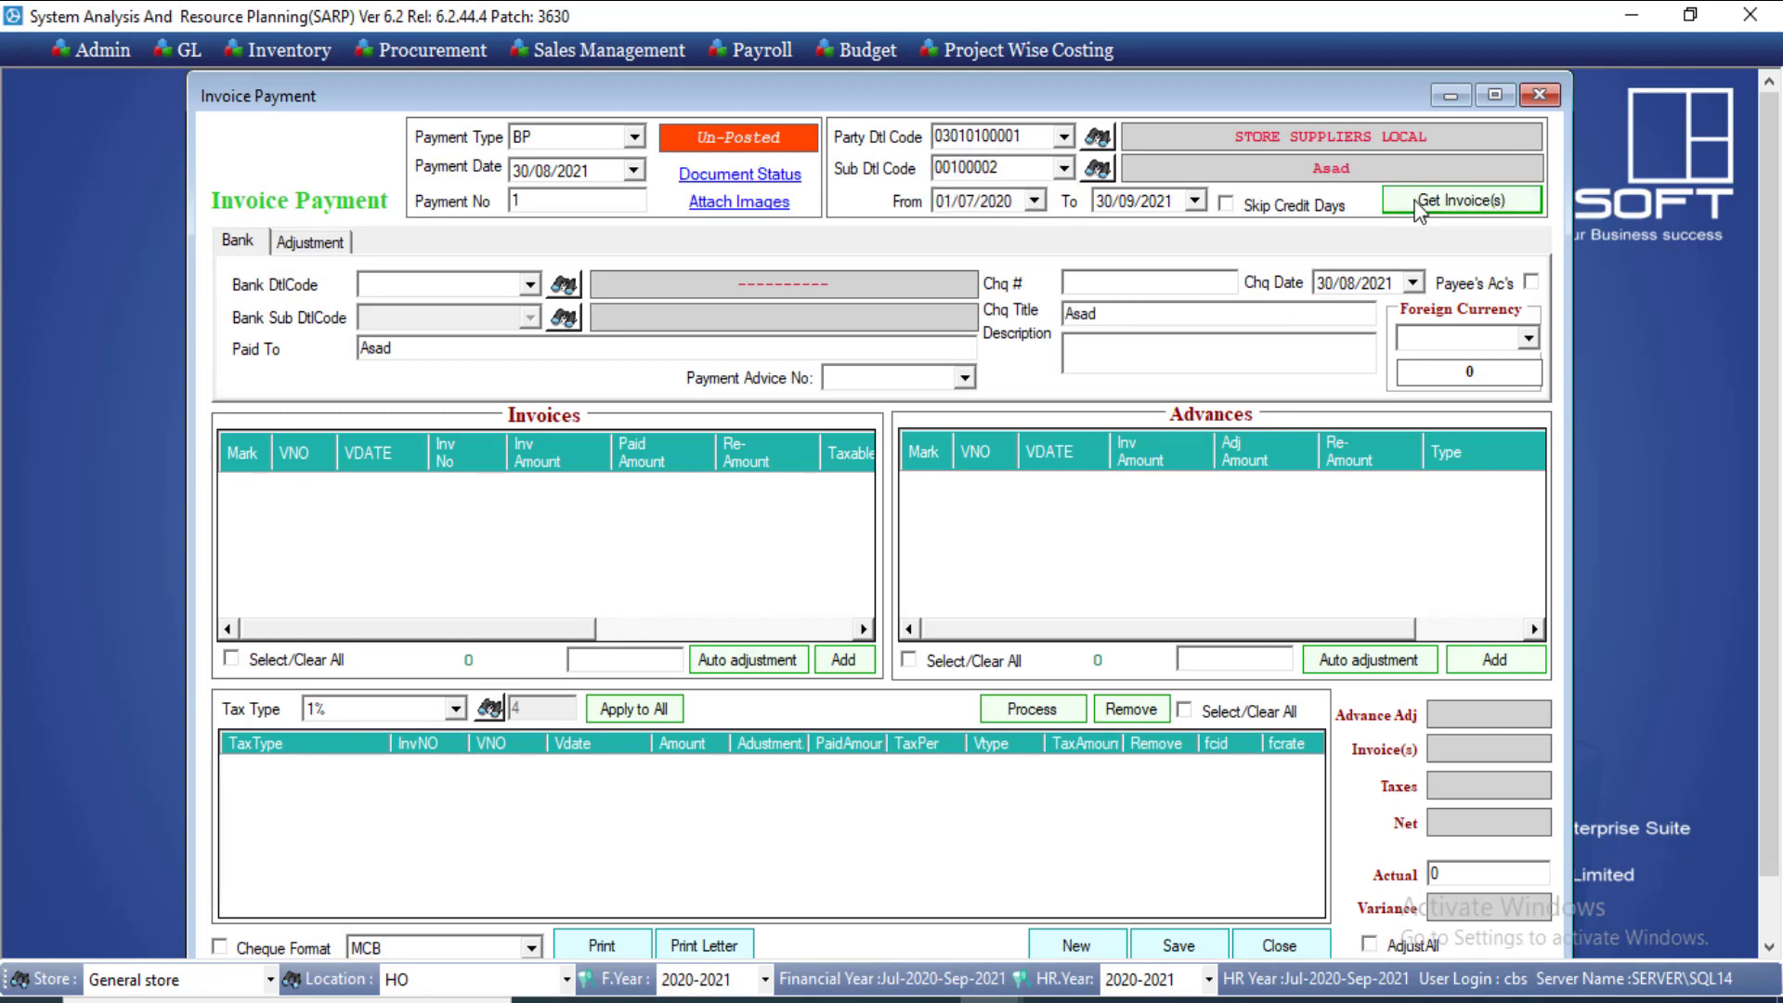
pyautogui.moveTo(686, 522); pyautogui.dragTo(247, 509)
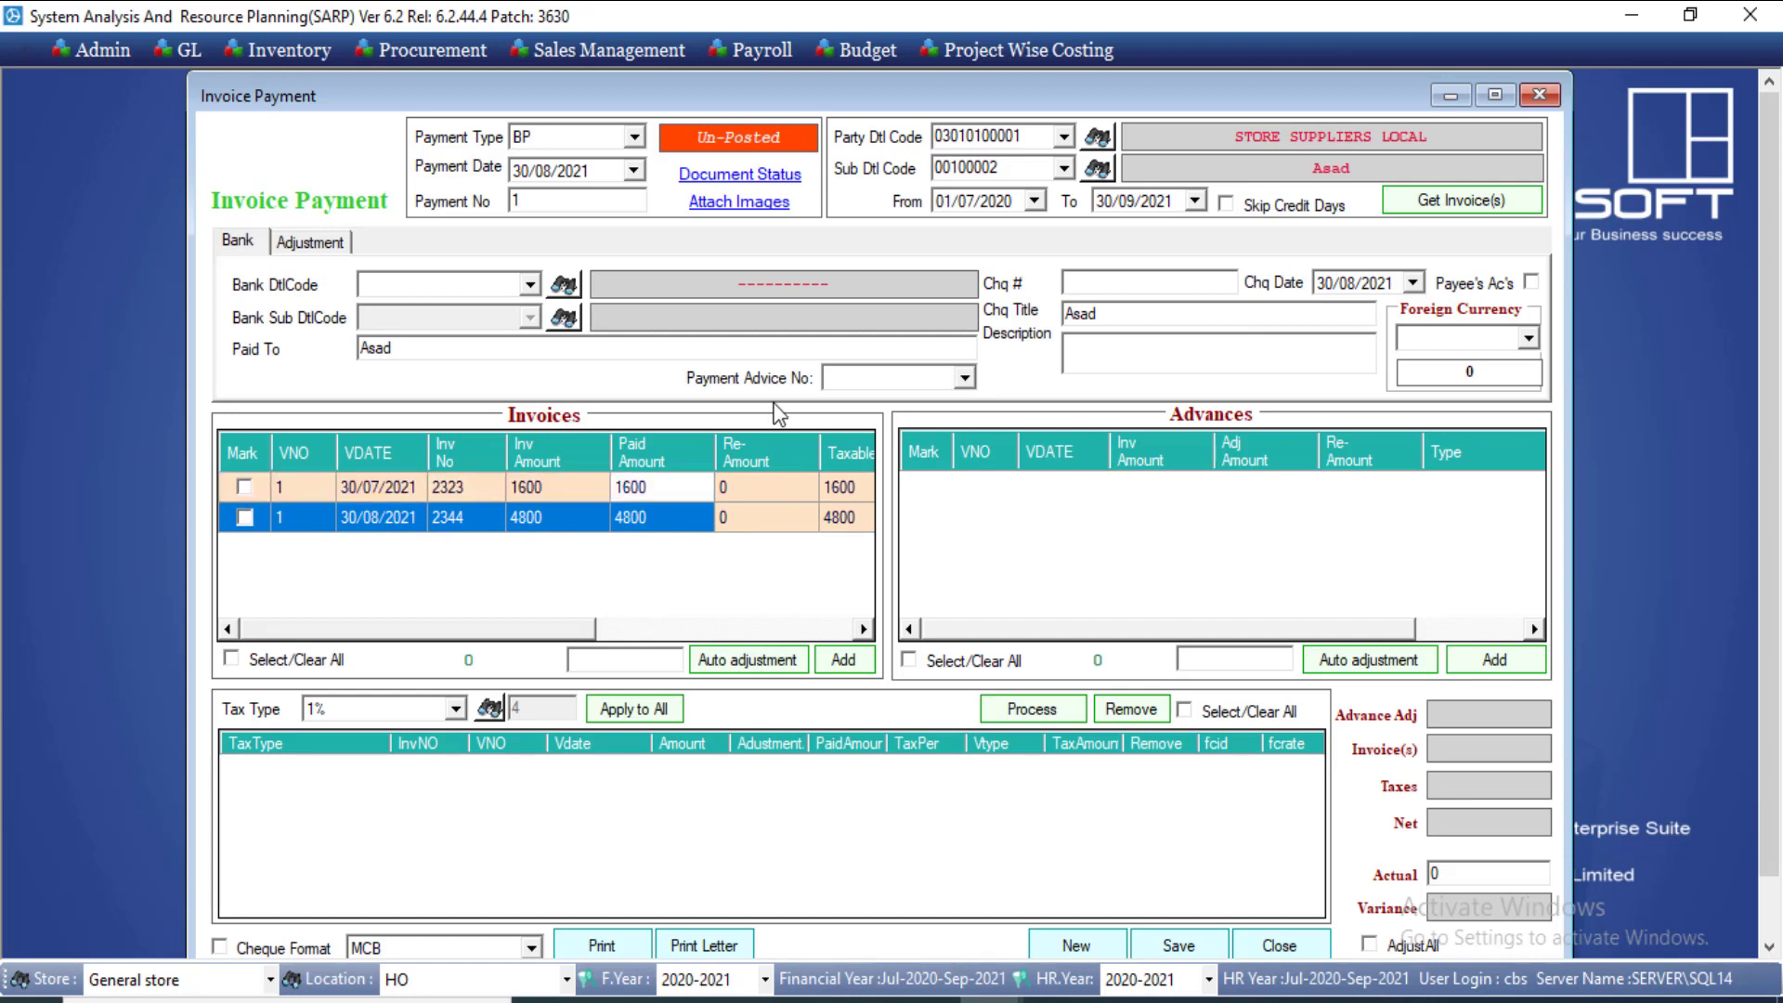
pyautogui.click(1064, 168)
pyautogui.click(1040, 193)
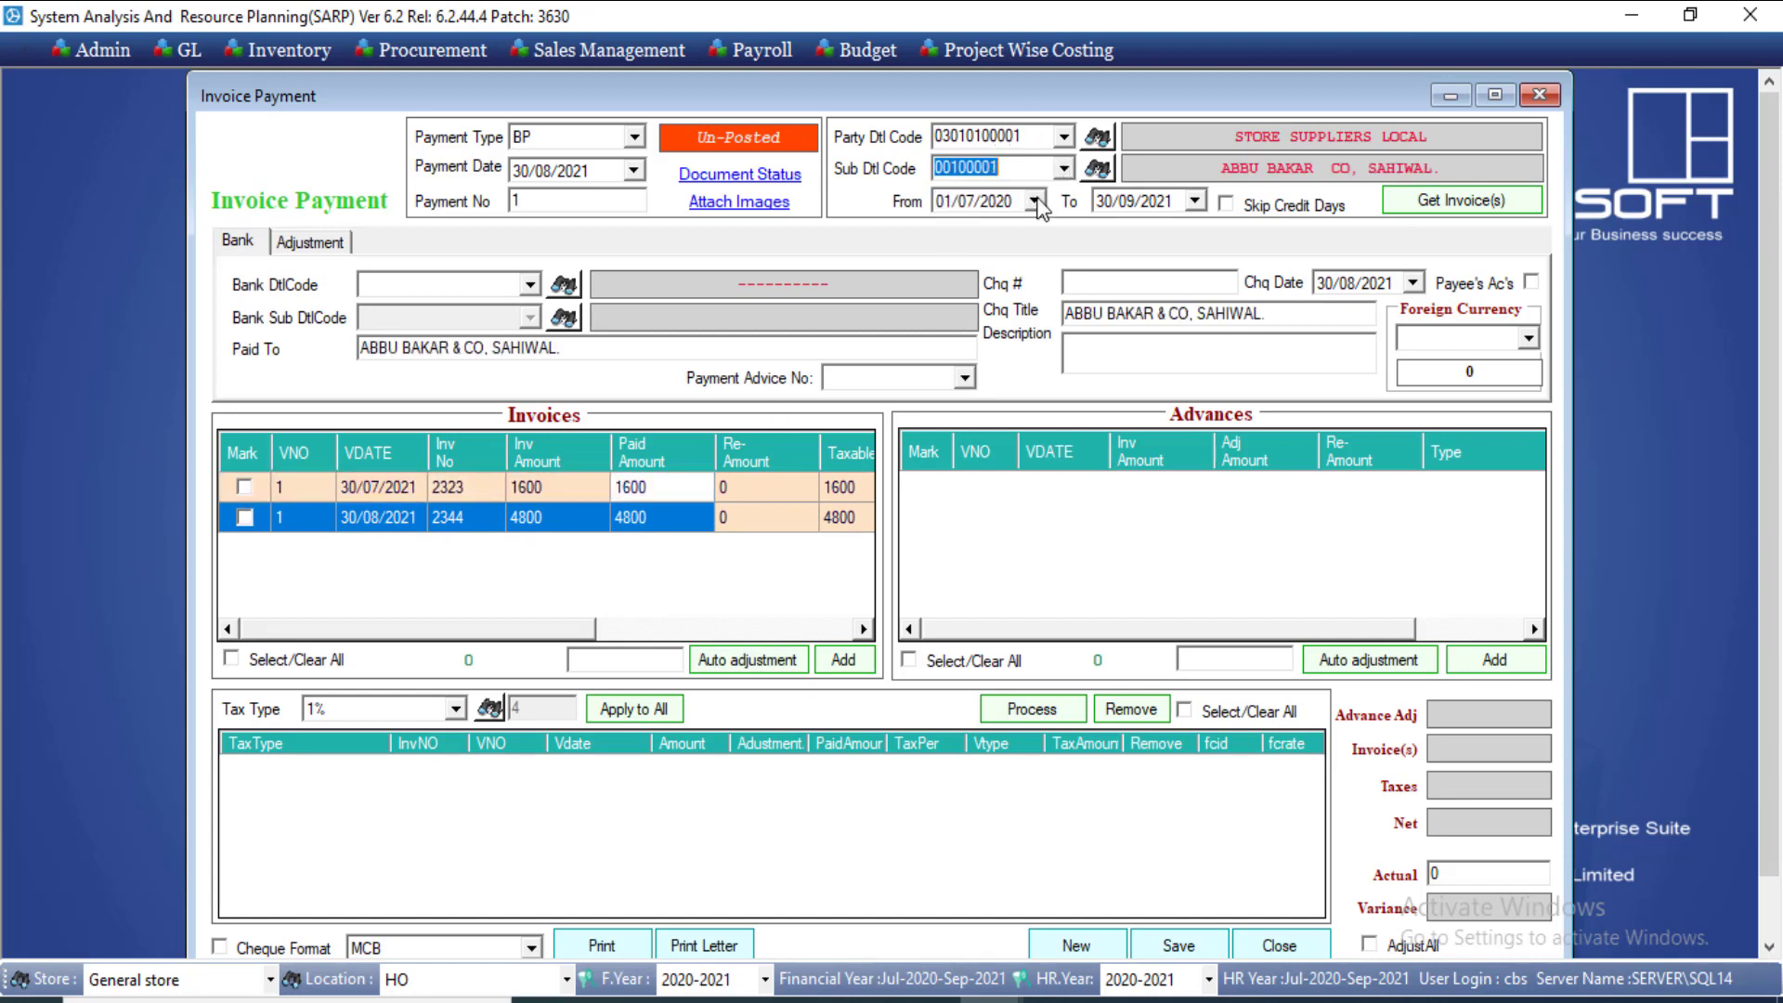
pyautogui.click(1463, 199)
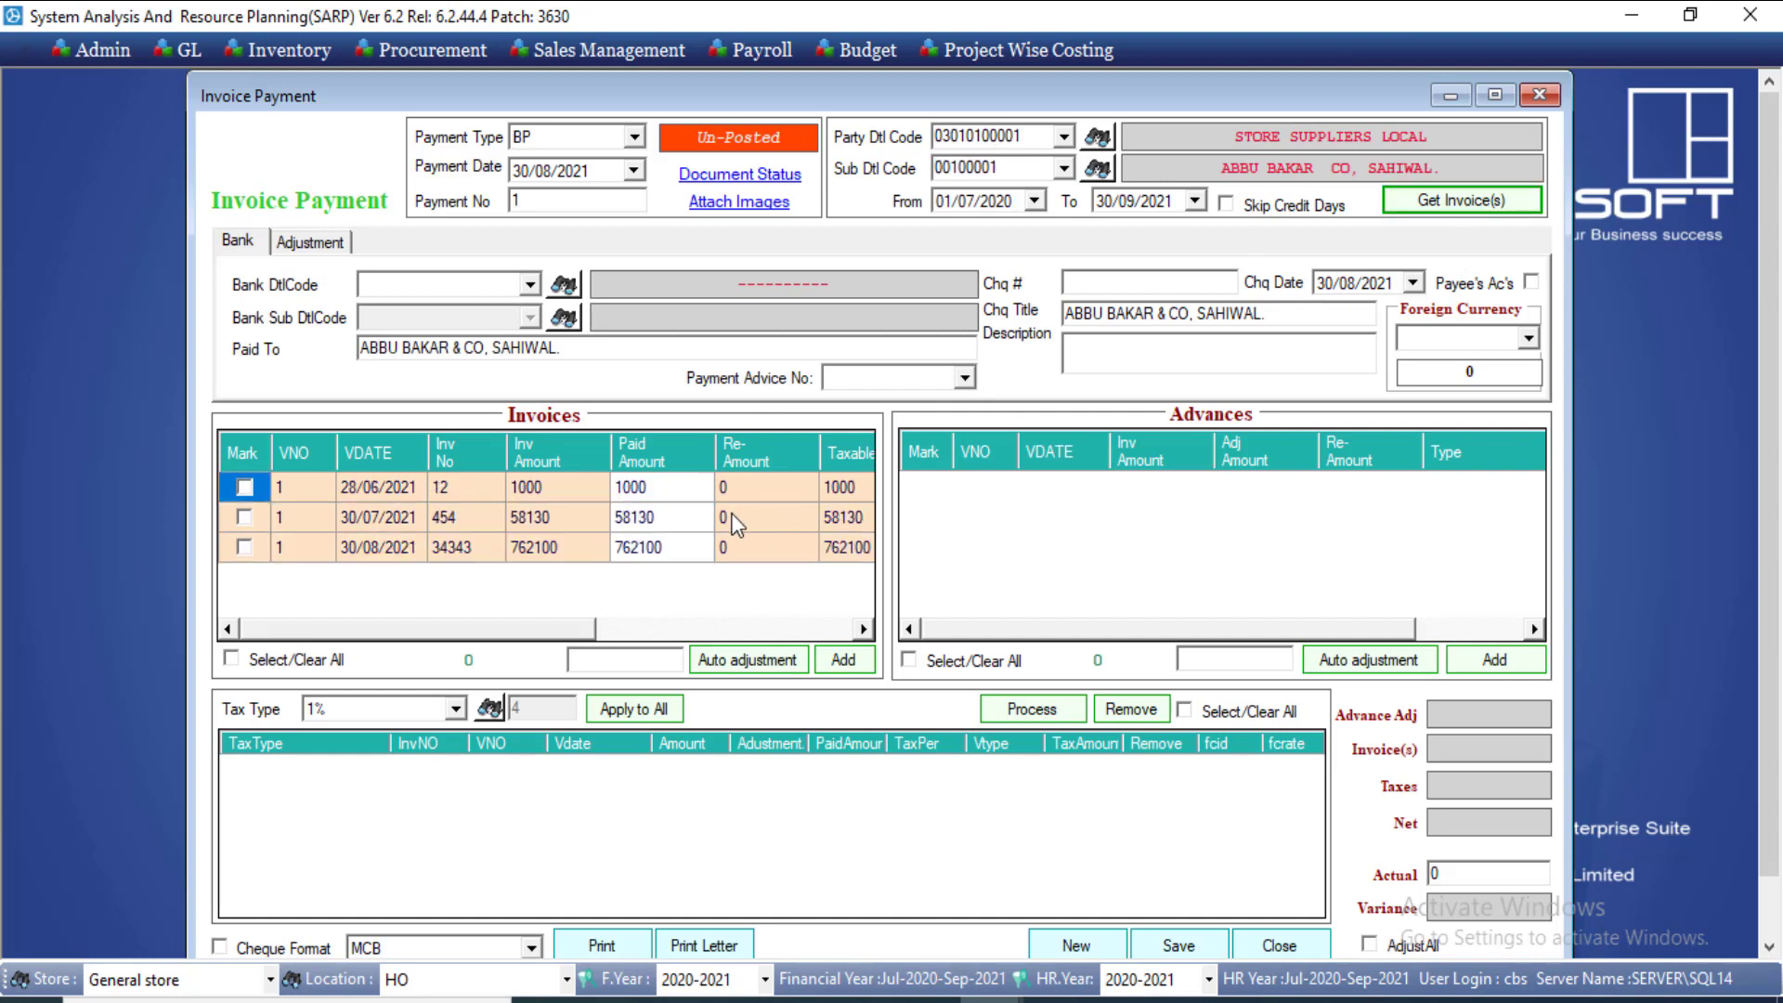
pyautogui.click(660, 552)
pyautogui.click(244, 547)
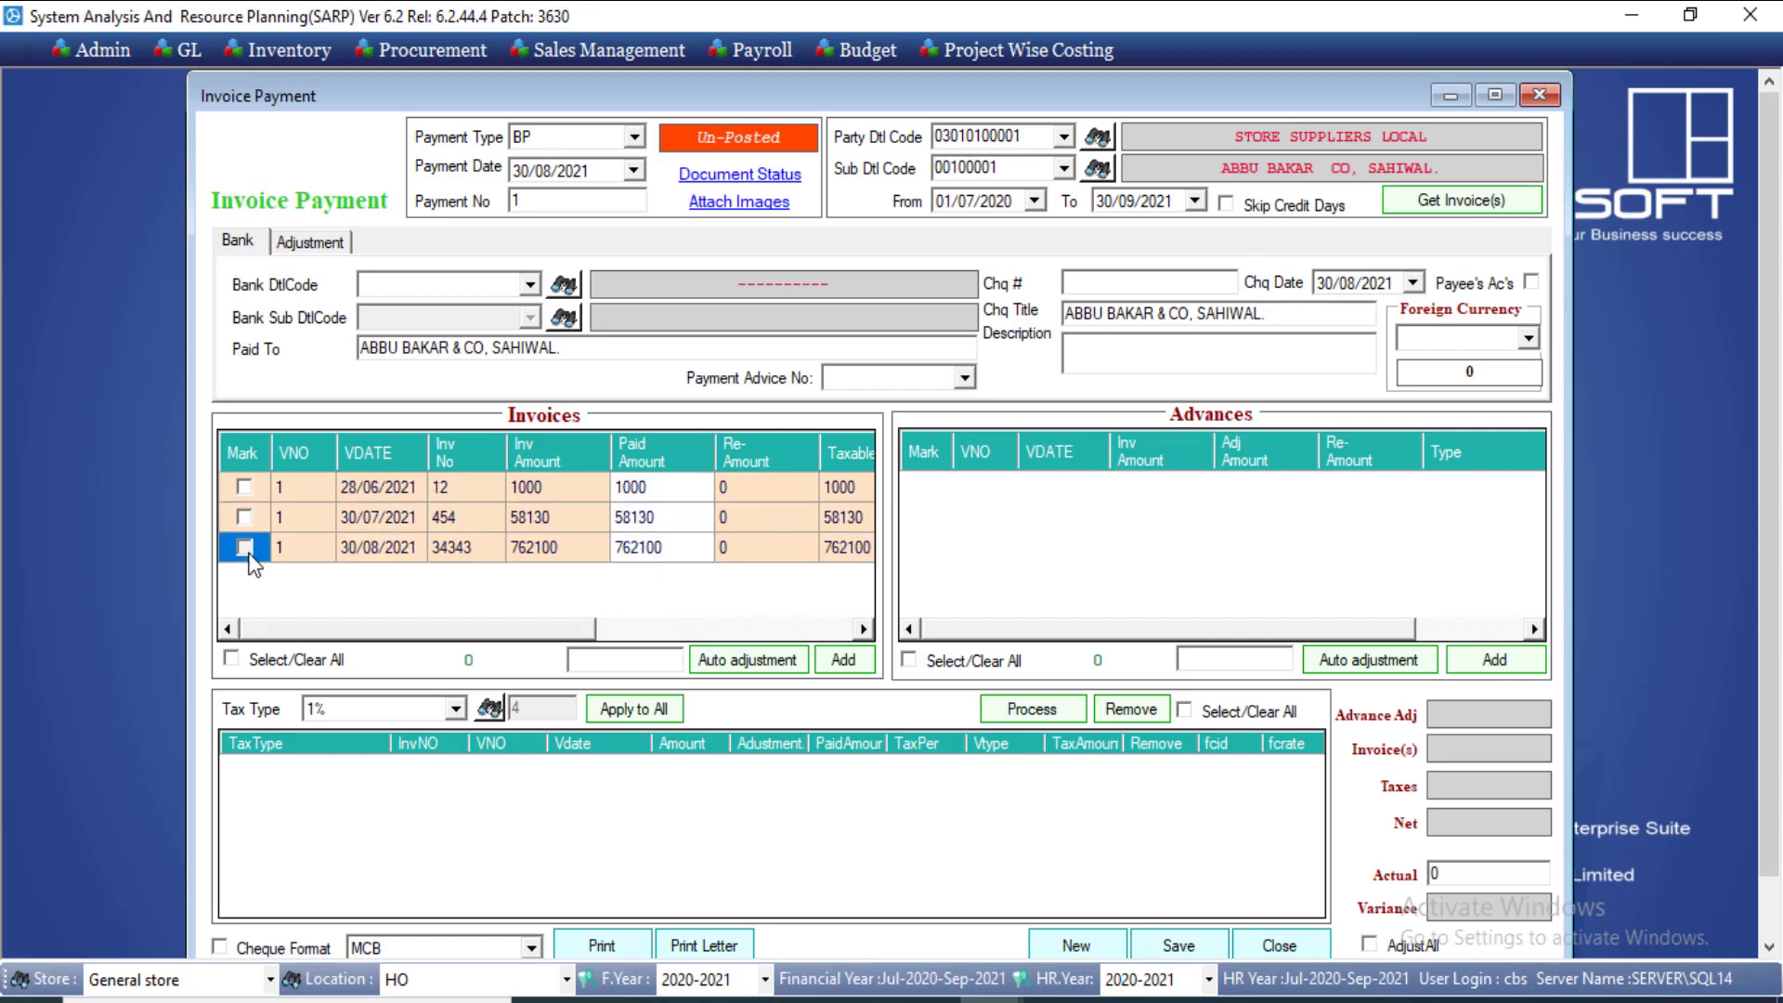
pyautogui.click(529, 284)
pyautogui.click(517, 327)
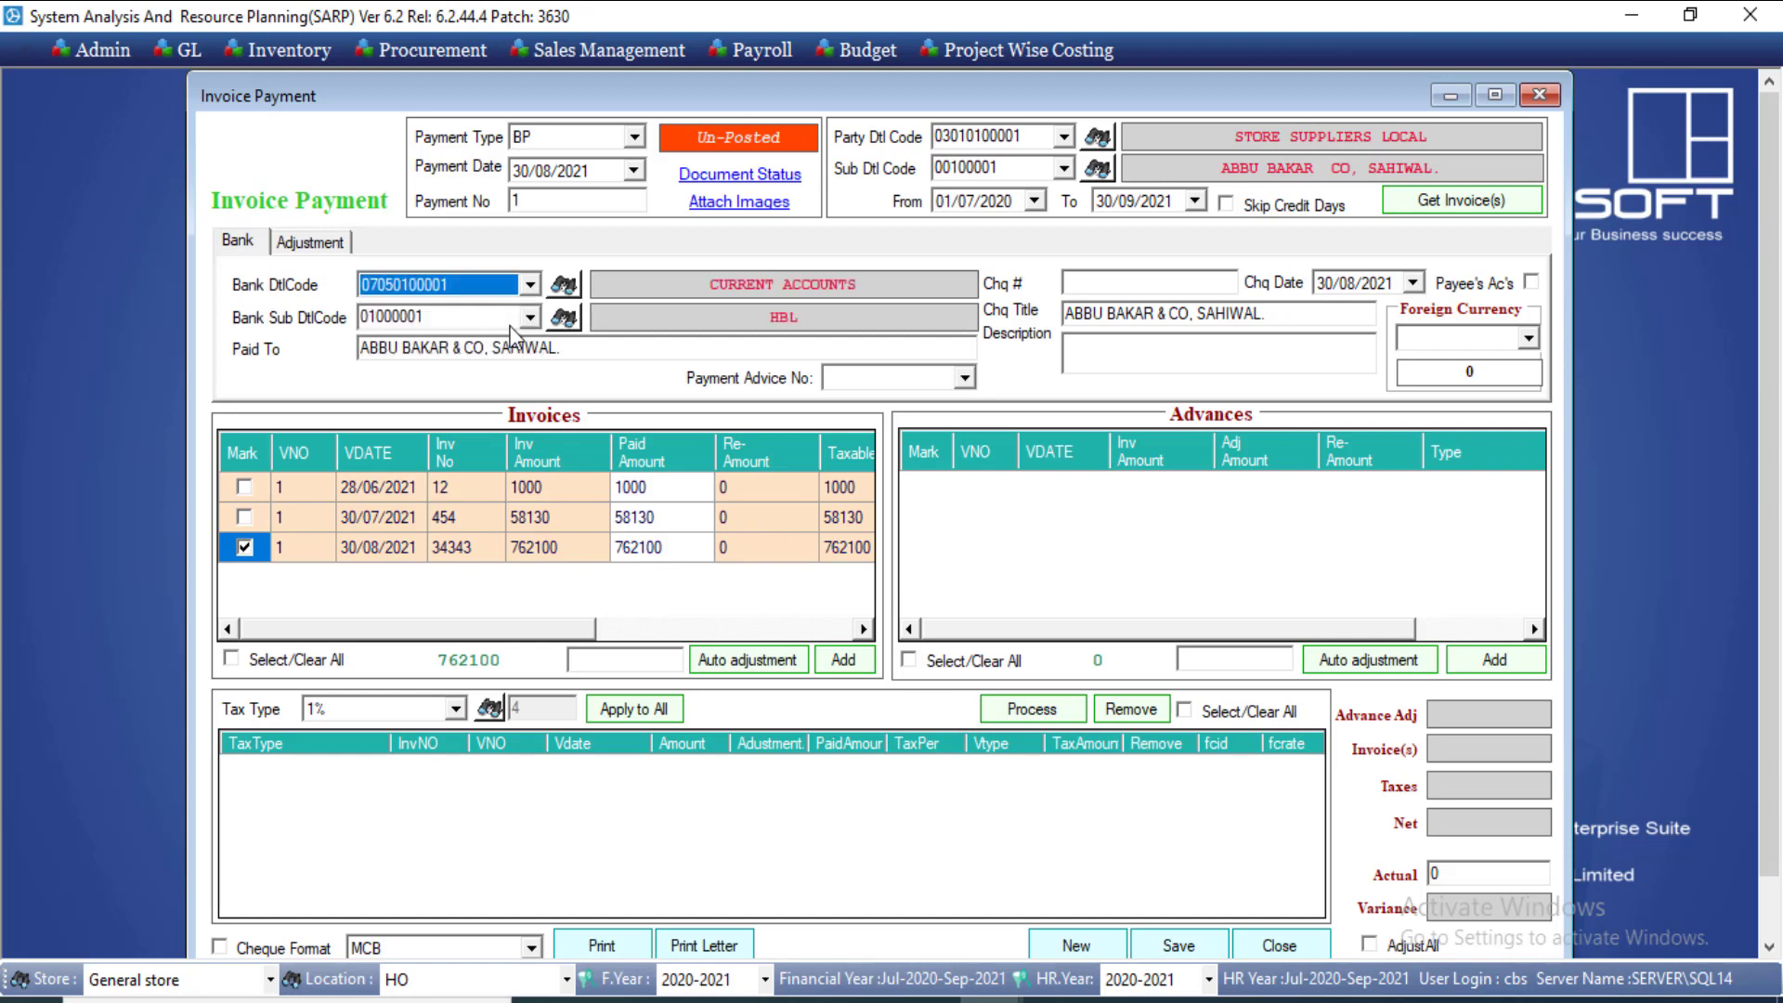
pyautogui.click(1101, 286)
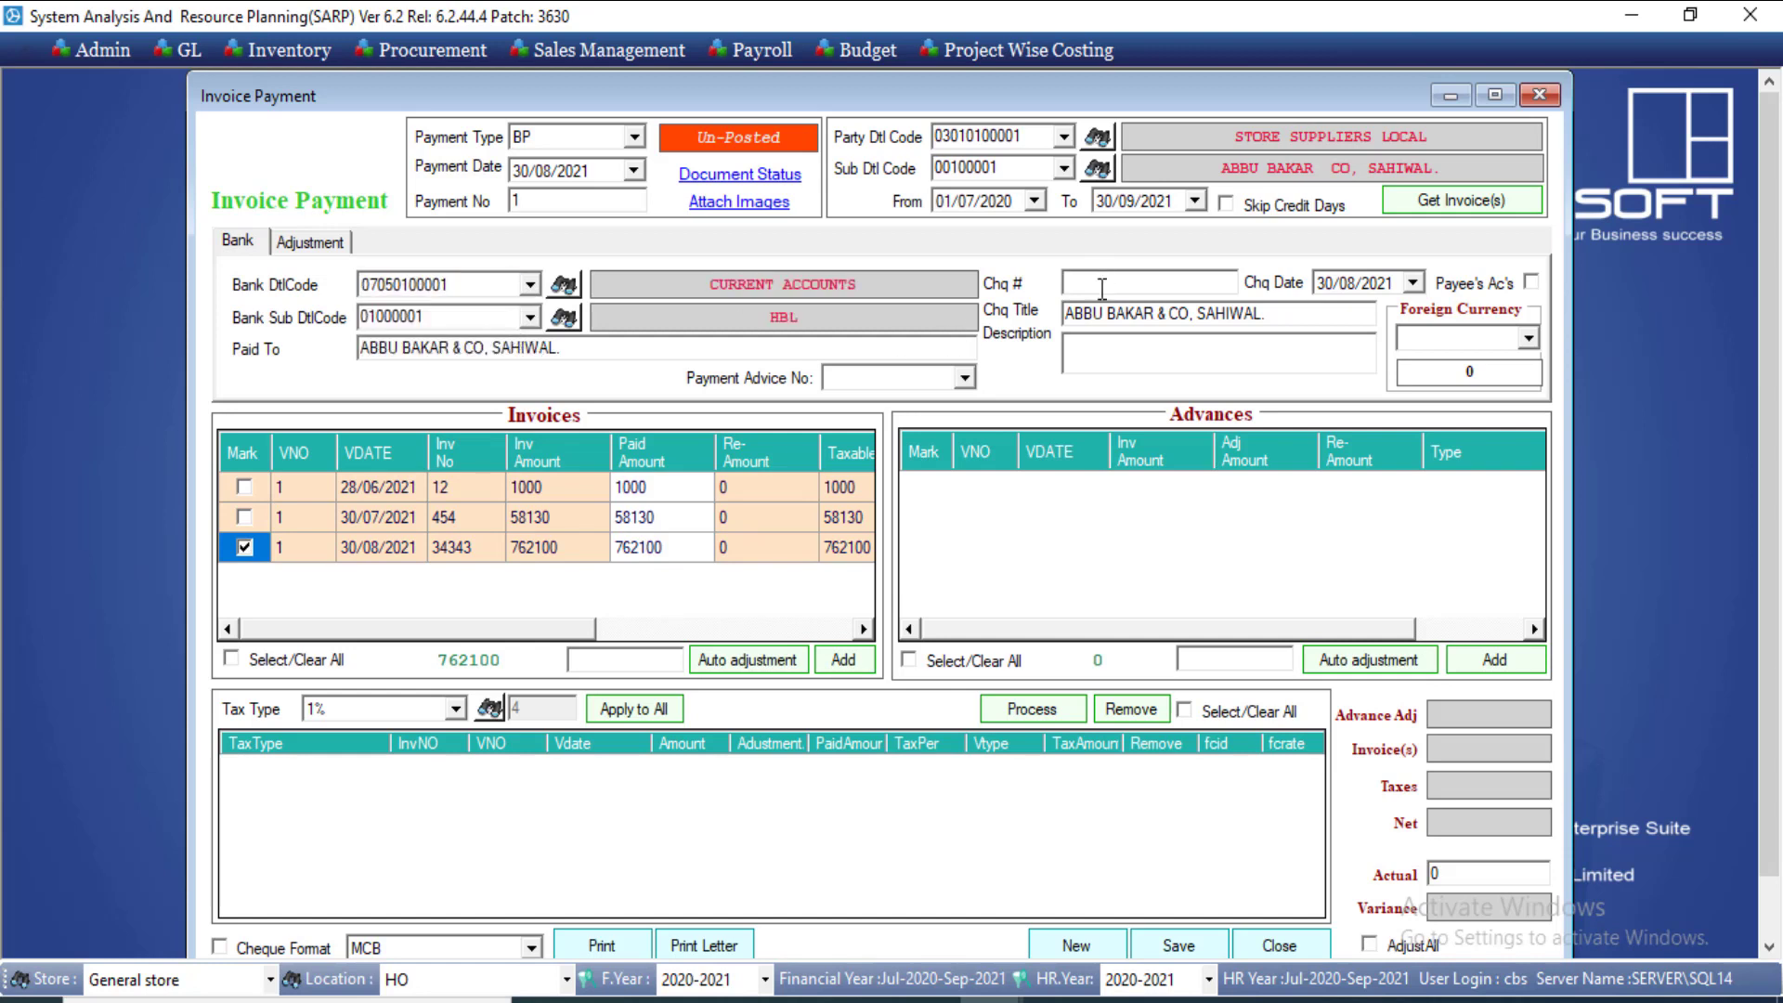
pyautogui.scroll(-1, 1361, 482)
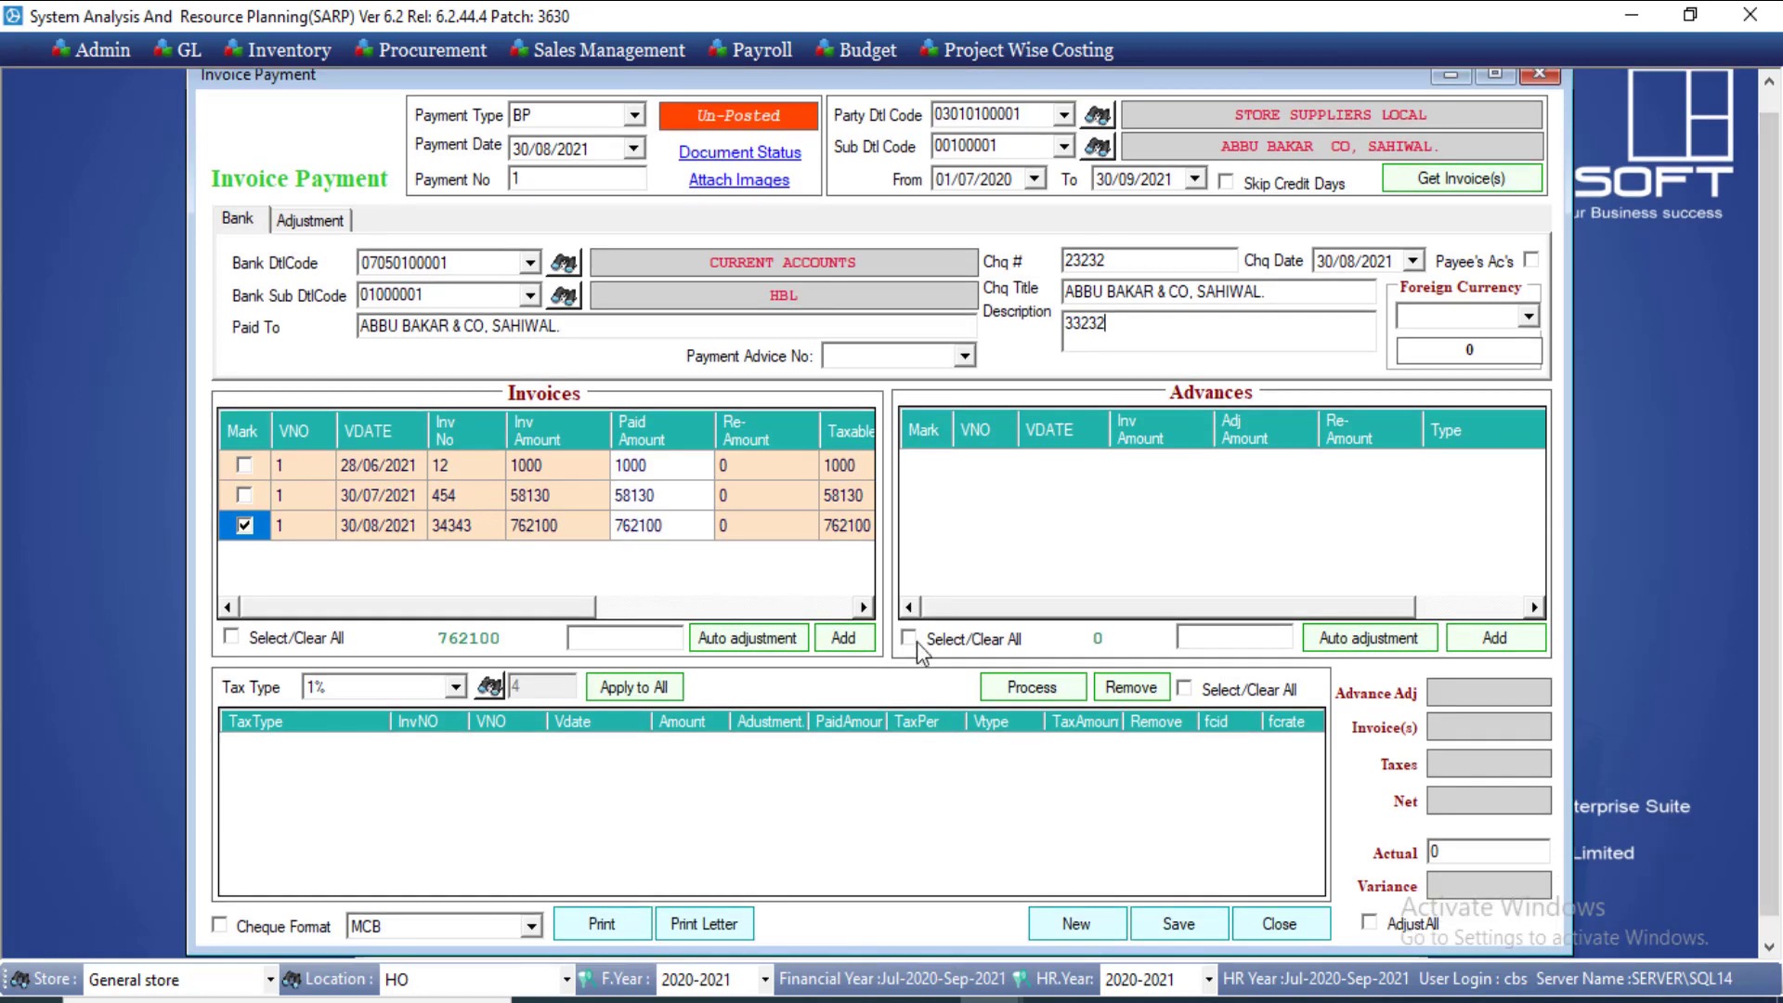
# Step: Apply SUPPLIES 4 % withholding to invoice 34343, giving 30,484 tax and 731,616 net
pyautogui.click(859, 642)
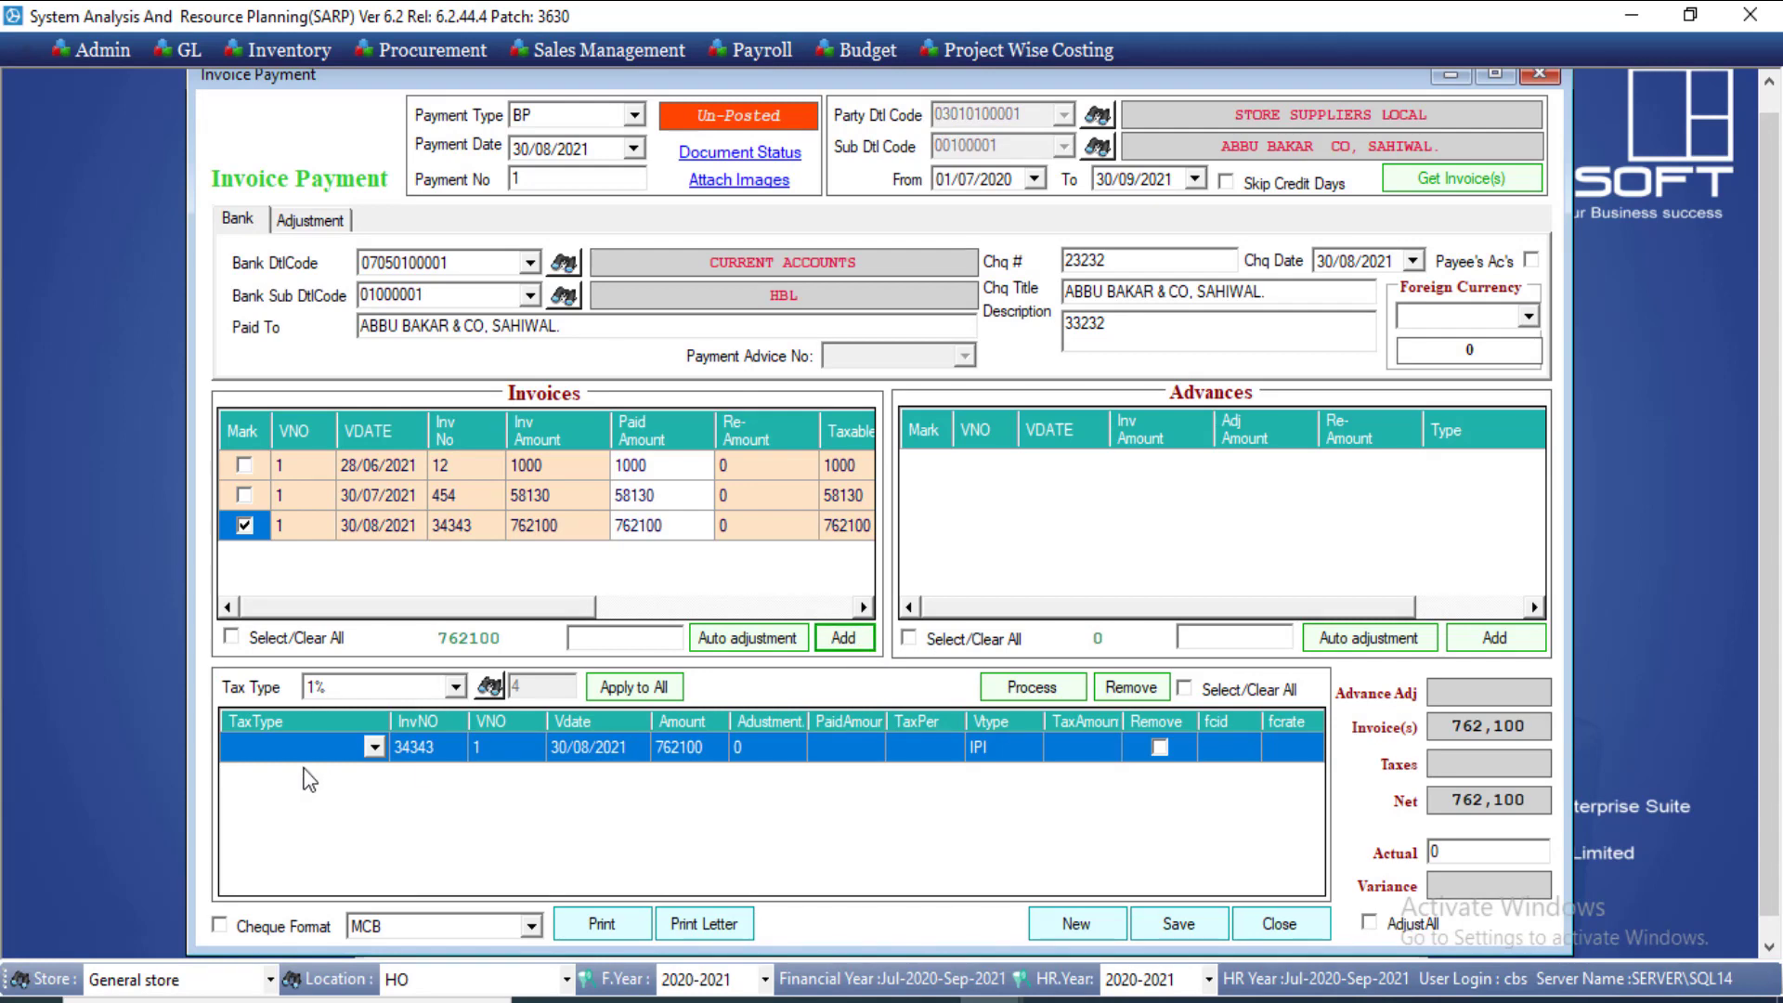
pyautogui.click(450, 693)
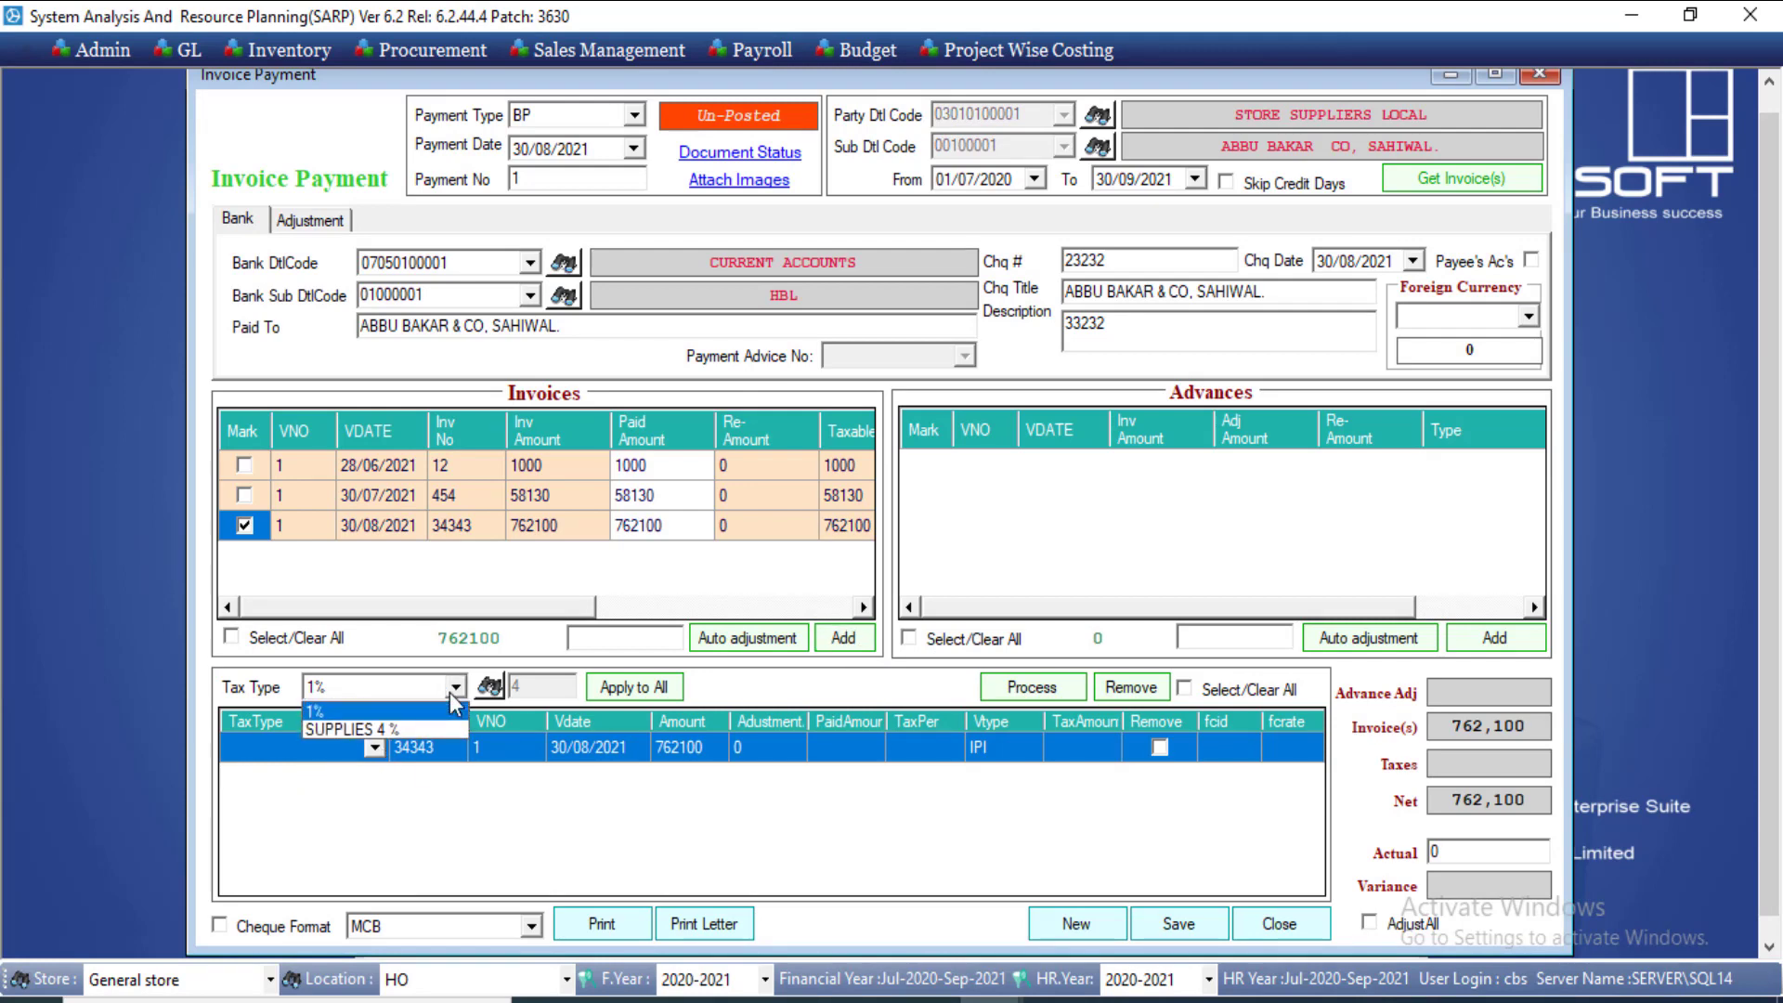
pyautogui.click(437, 726)
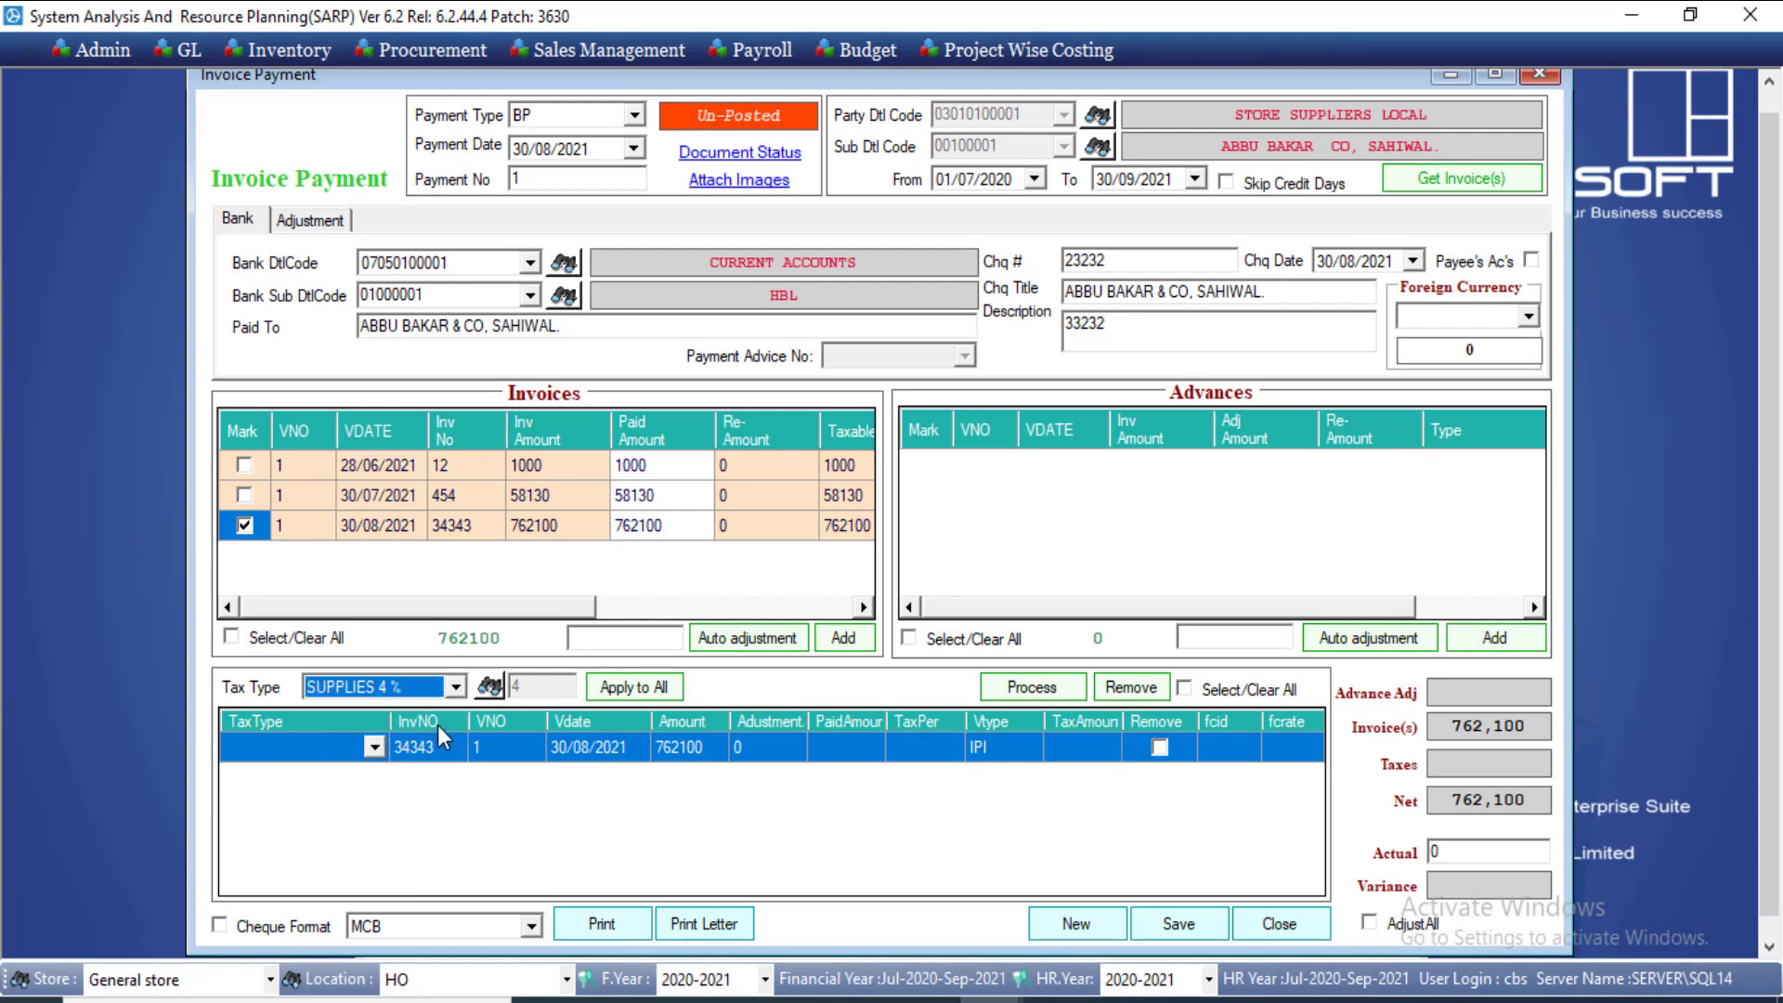
pyautogui.click(635, 687)
pyautogui.click(1025, 689)
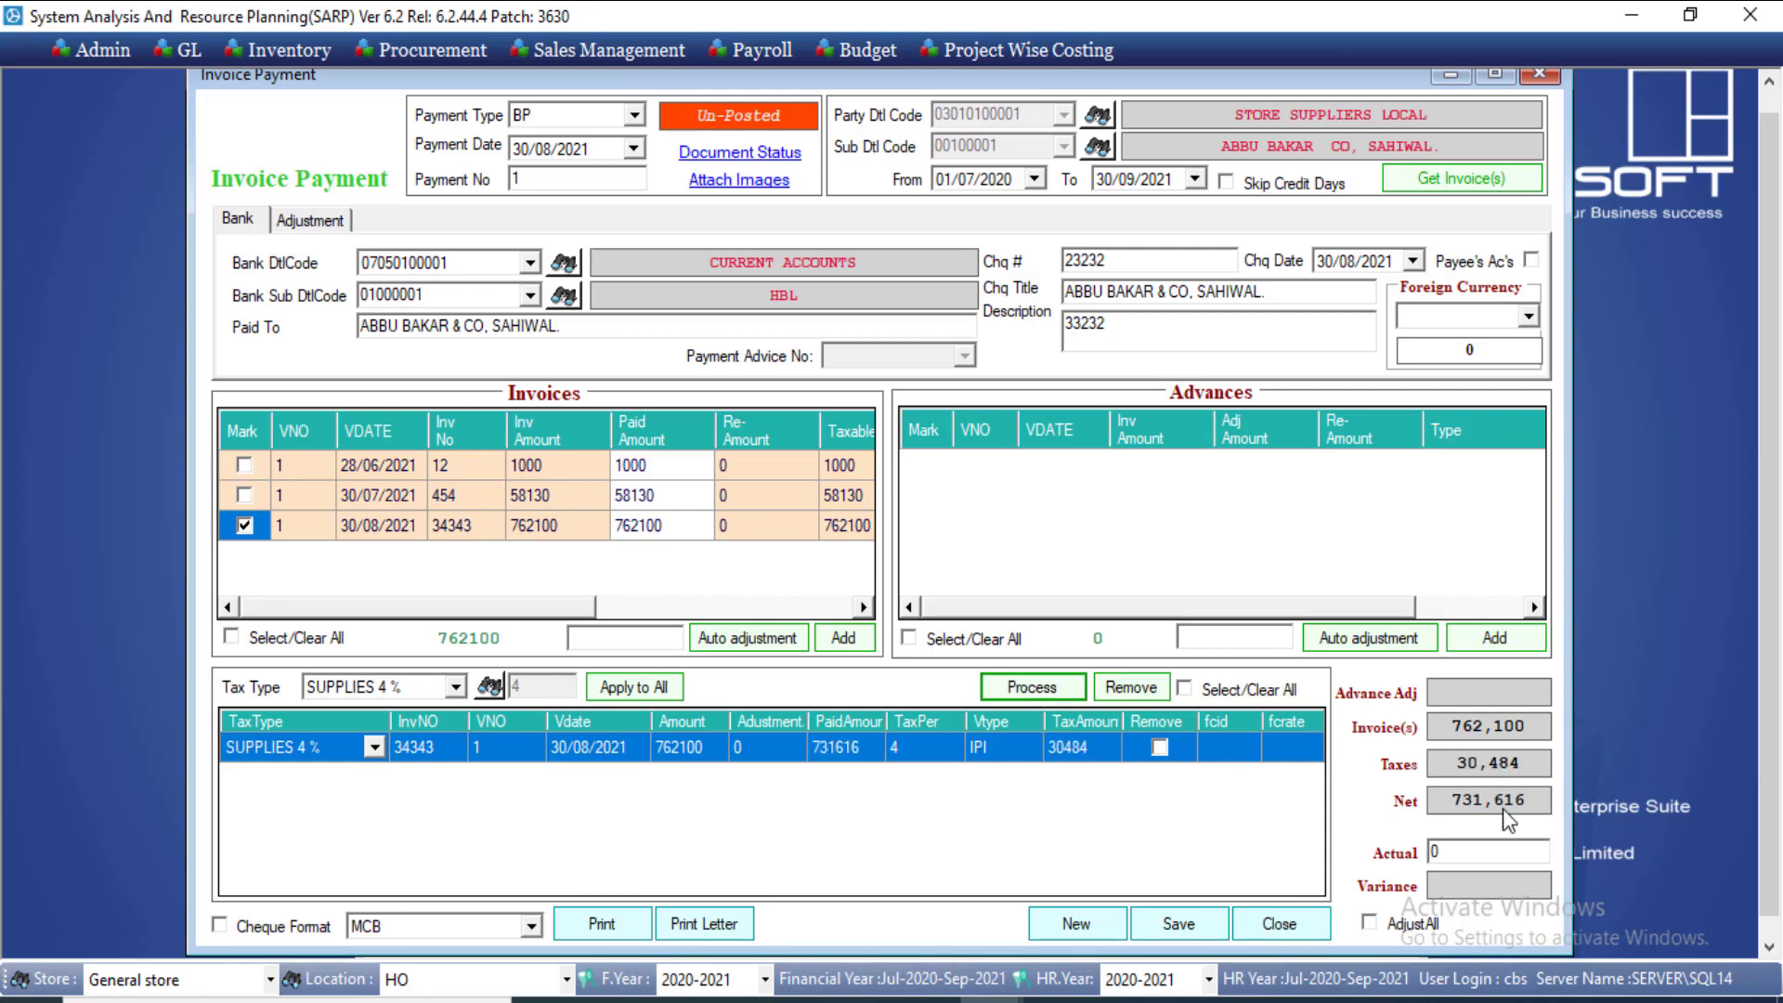
pyautogui.scroll(-1, 1775, 648)
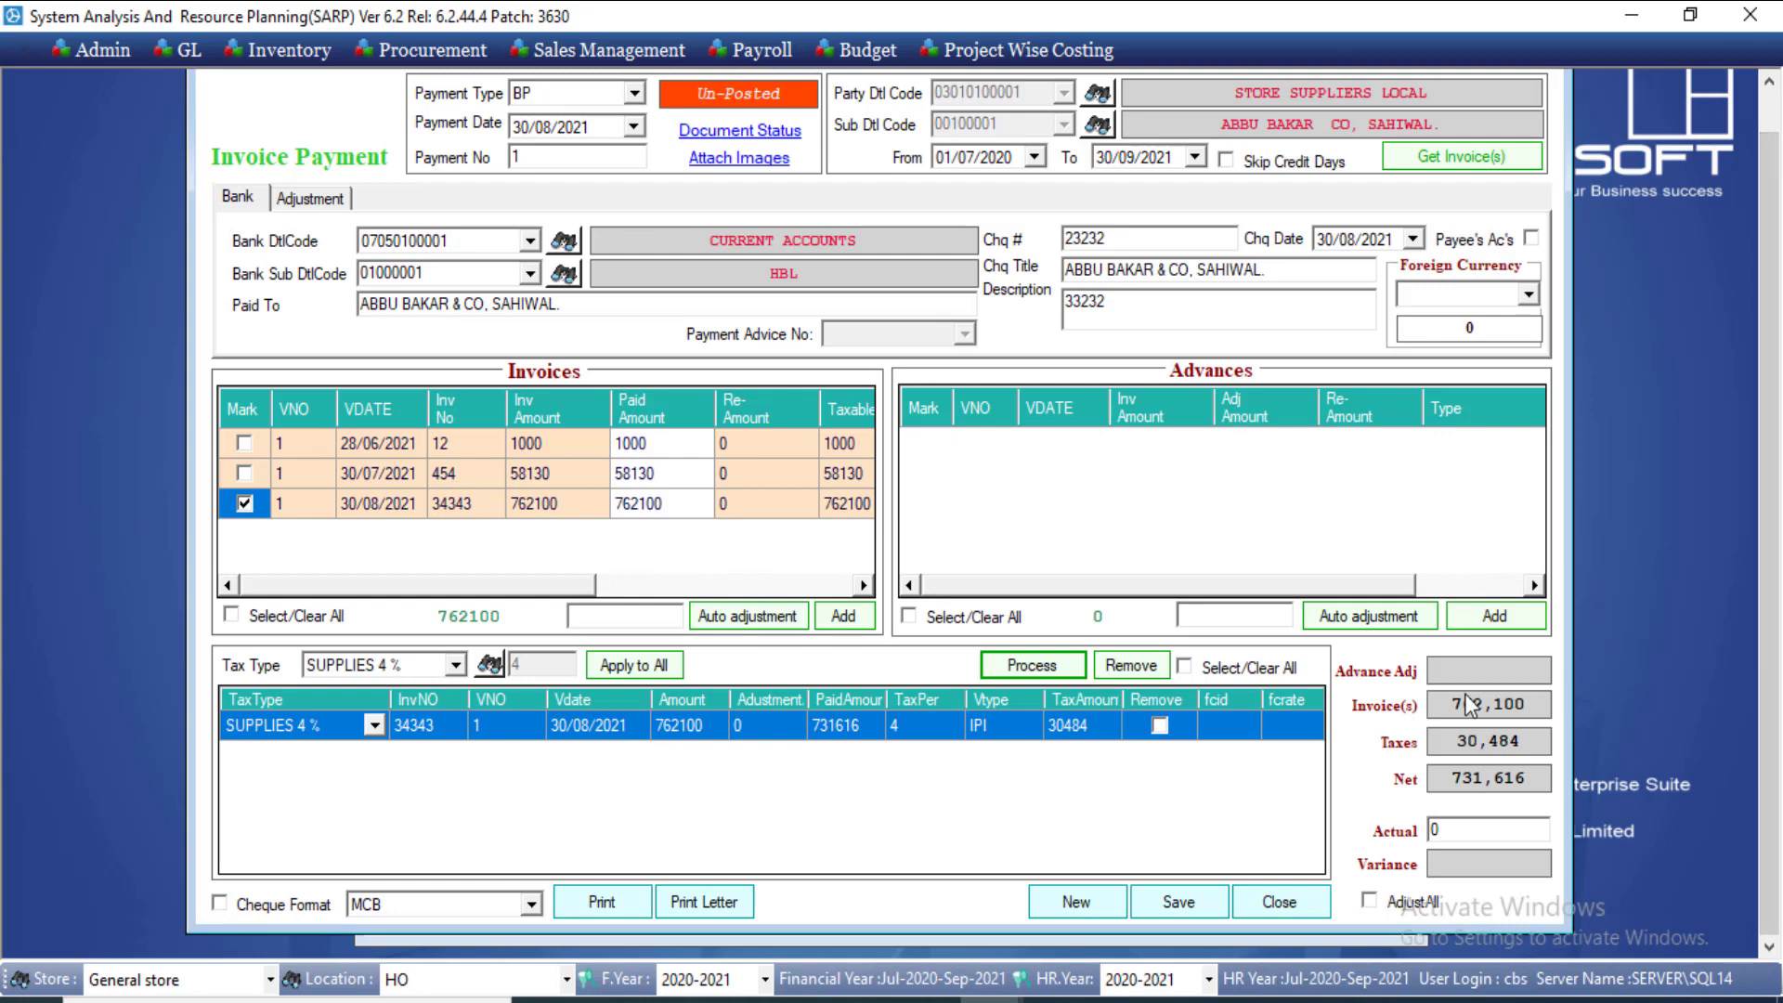
# Step: Save the payment and view Bank Payment Voucher 1: 762,100 debit, 731,616 bank, 30,484 withholding
pyautogui.click(1179, 913)
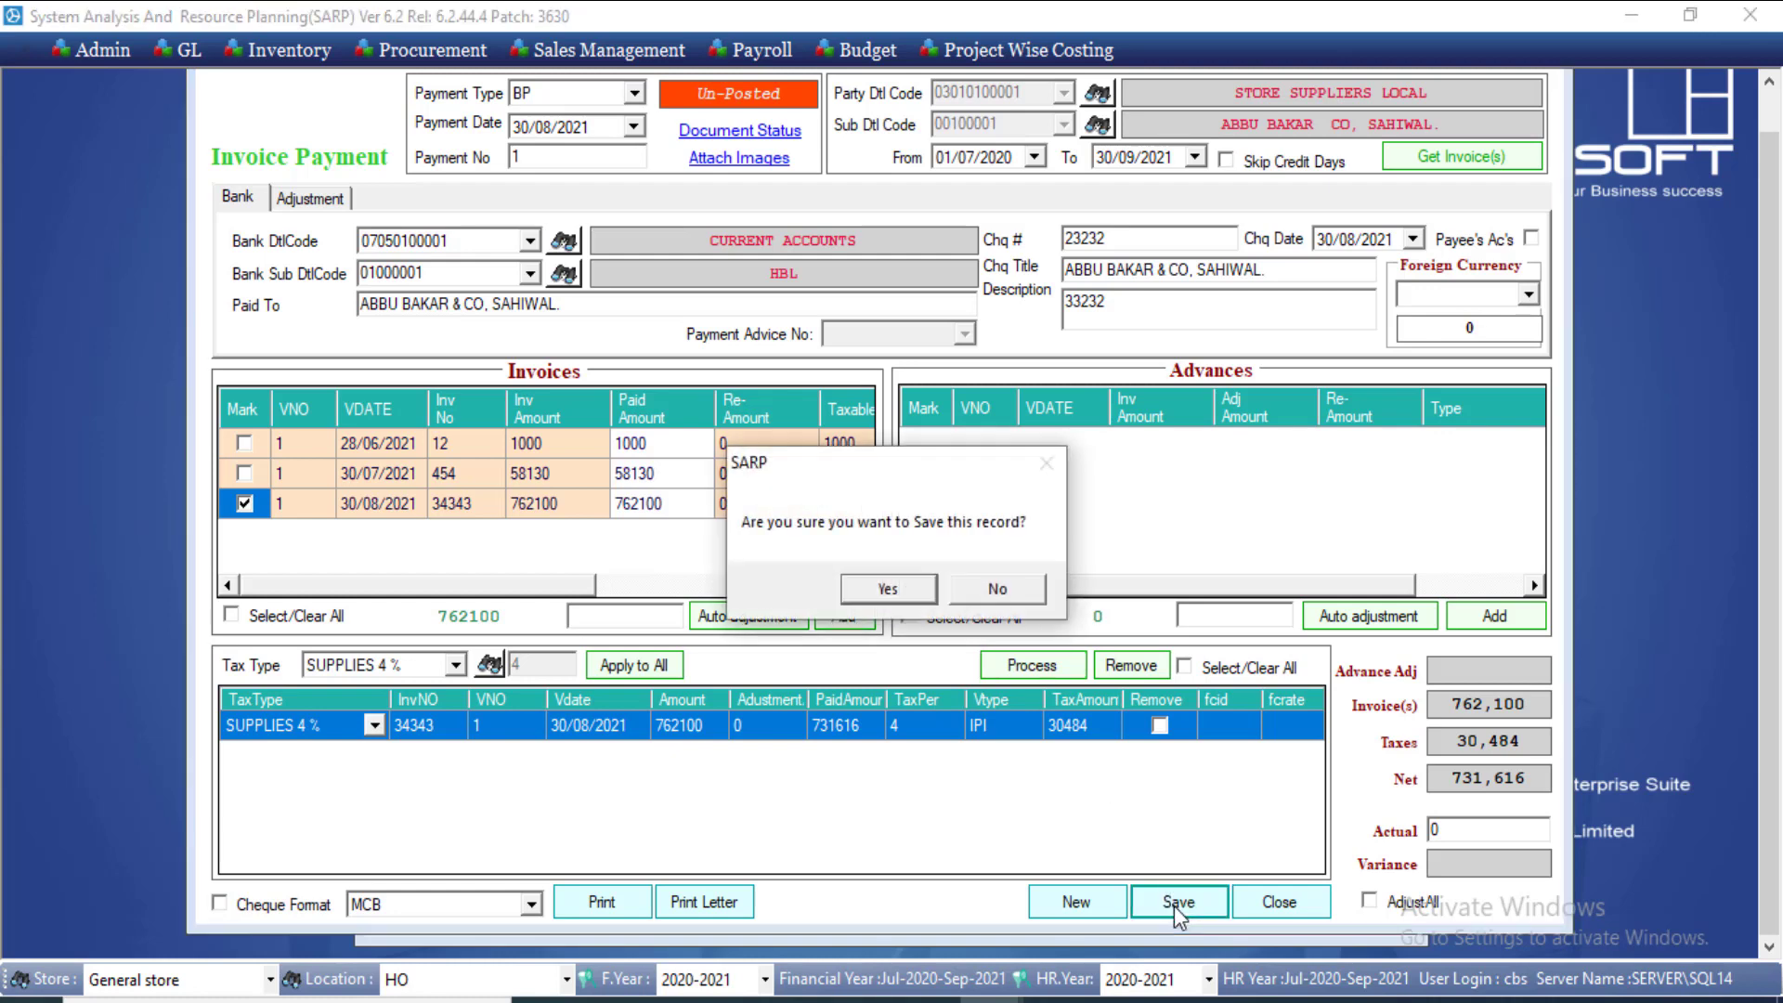
pyautogui.click(867, 592)
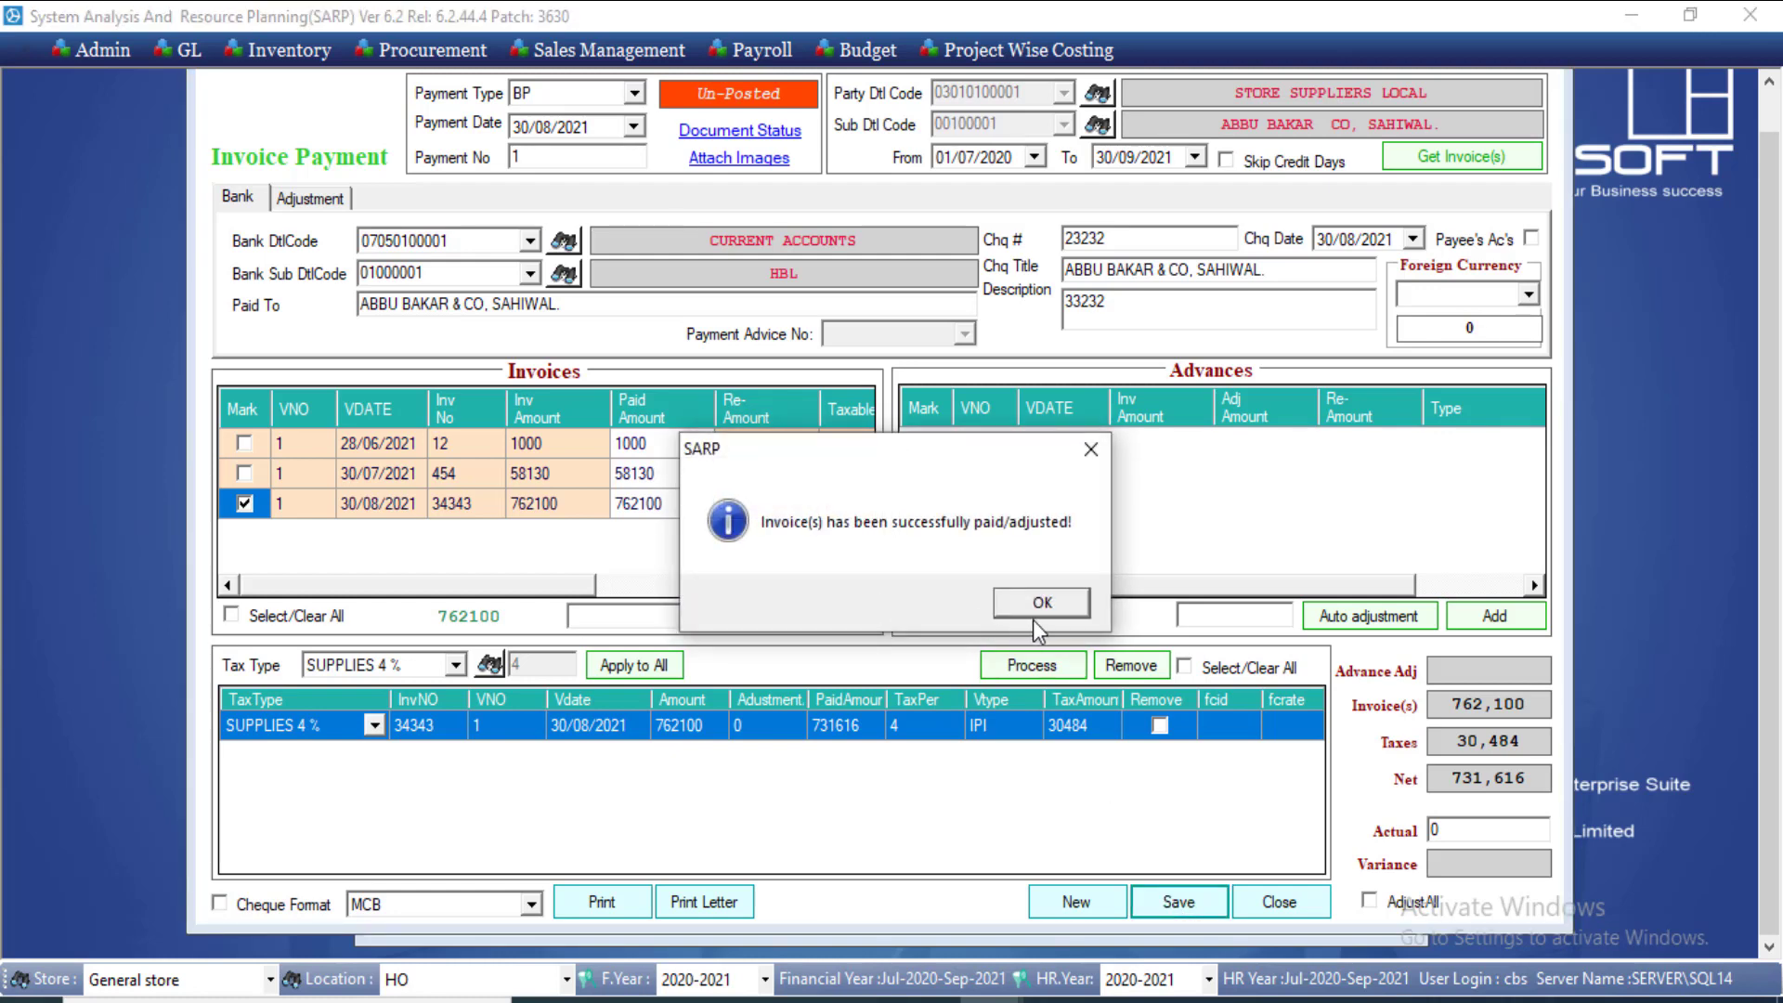
pyautogui.click(1032, 605)
pyautogui.click(628, 897)
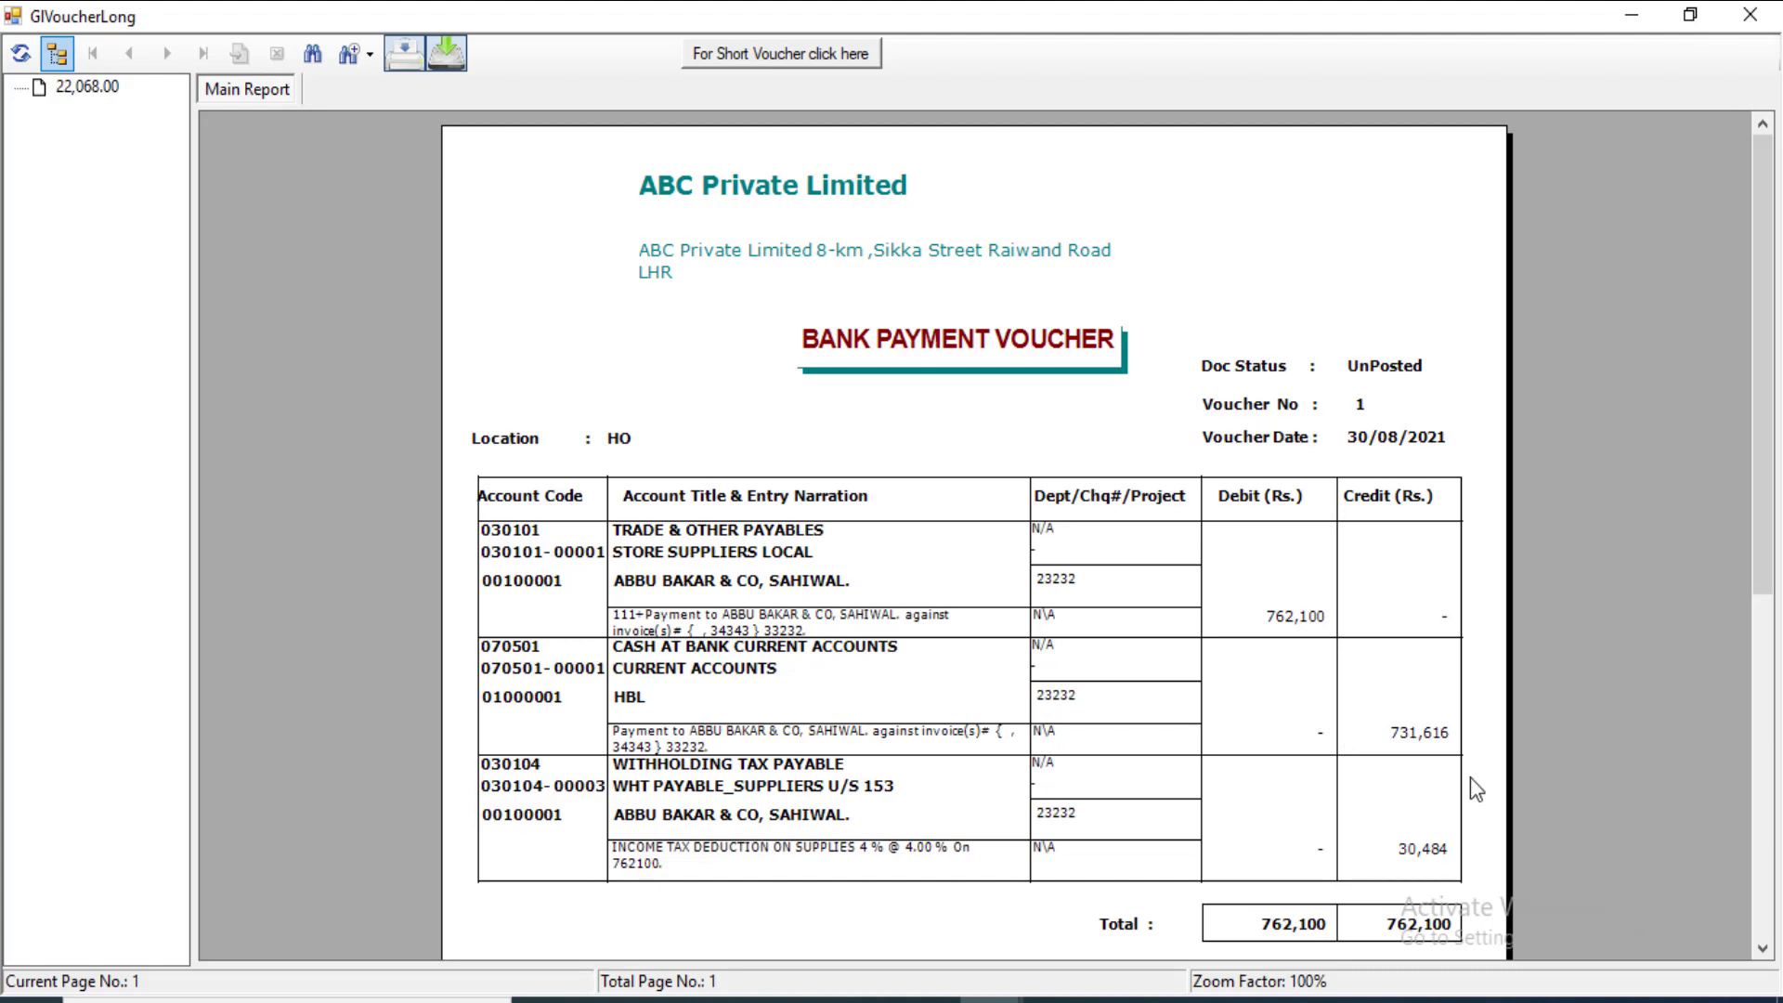
pyautogui.click(1750, 14)
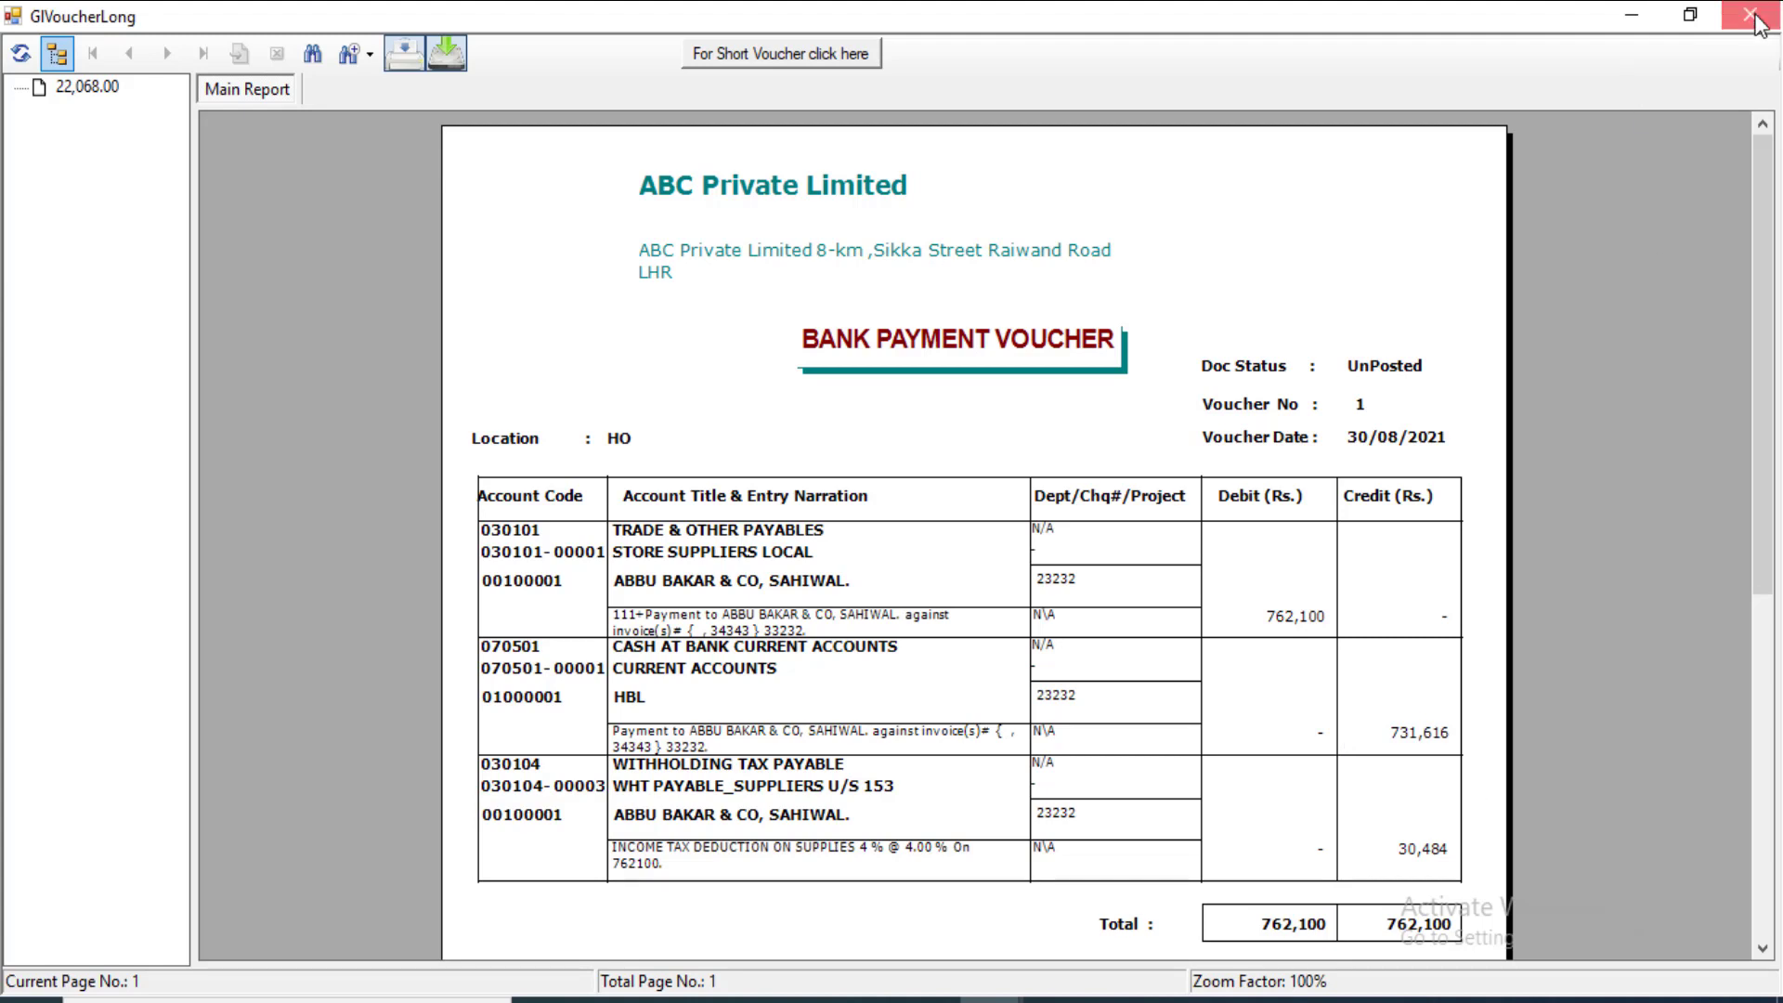